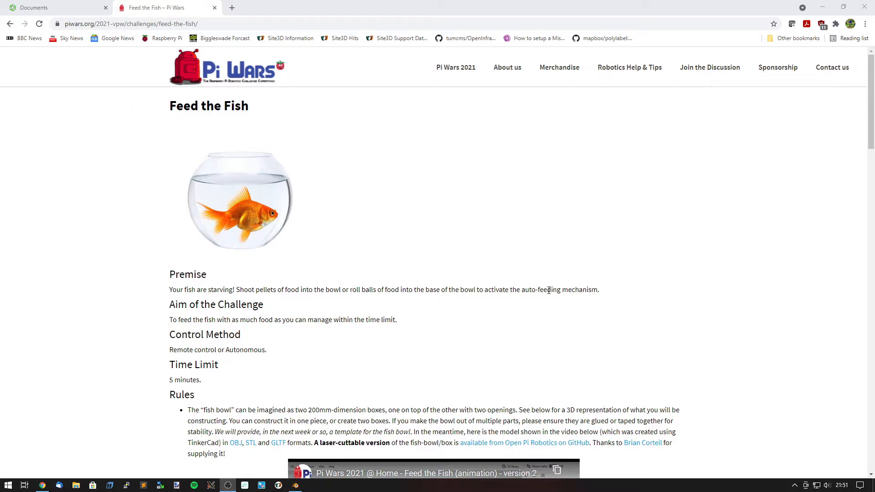
# Step: Find the arena layout diagram on the Feed the Fish challenge page, and return to the Onshape documents list
pyautogui.scroll(-2, 610, 288)
pyautogui.scroll(-10, 634, 289)
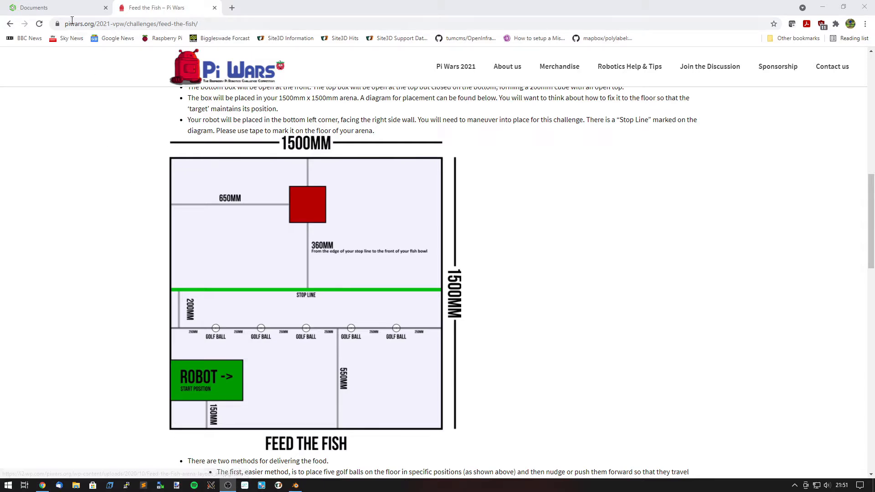
pyautogui.click(62, 10)
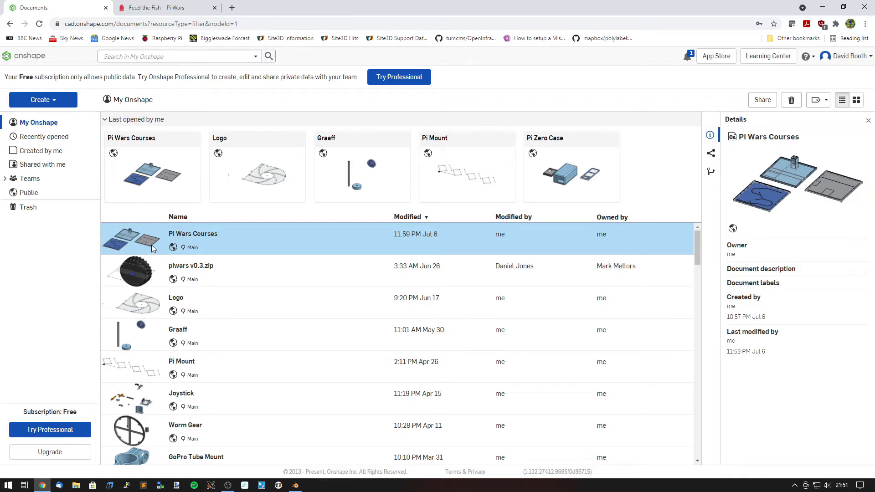
# Step: Create a new public document named "What ever I want"
pyautogui.click(54, 104)
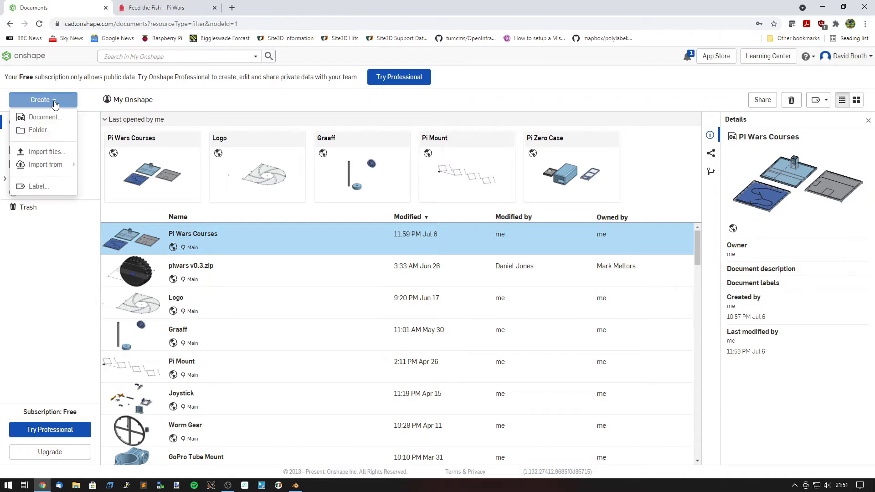
pyautogui.click(58, 118)
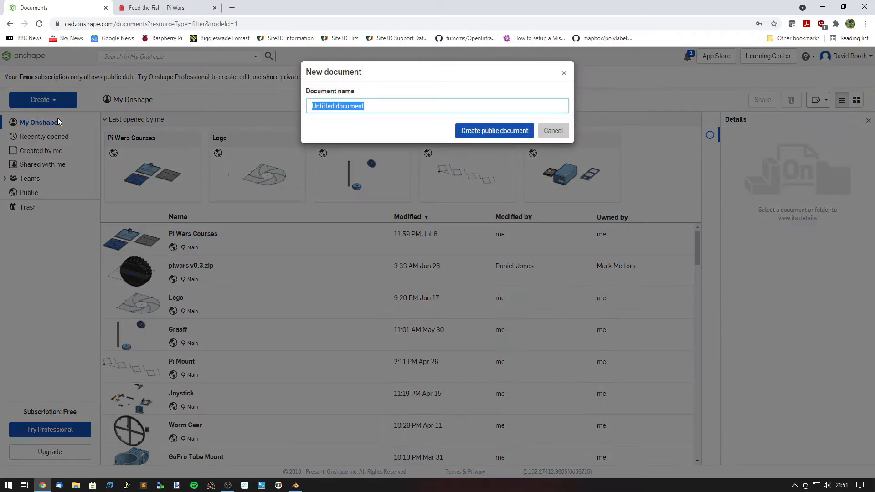
pyautogui.click(346, 106)
pyautogui.moveTo(369, 105); pyautogui.dragTo(258, 105)
pyautogui.write('What ever I want')
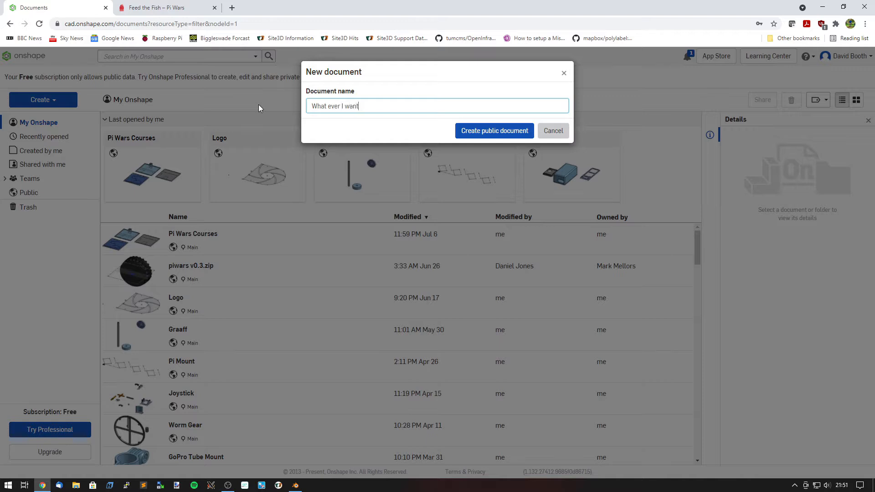
pyautogui.click(501, 133)
pyautogui.click(490, 137)
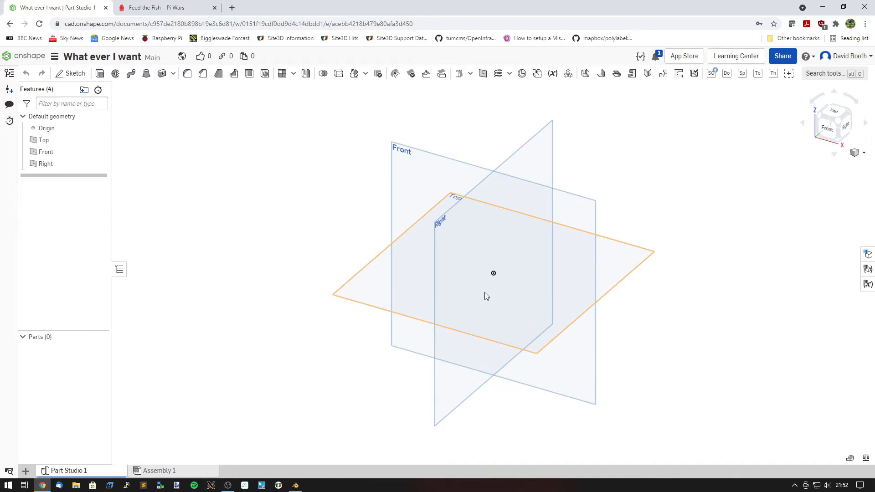
# Step: Select the Top plane and hide the Front and Right planes
pyautogui.click(371, 291)
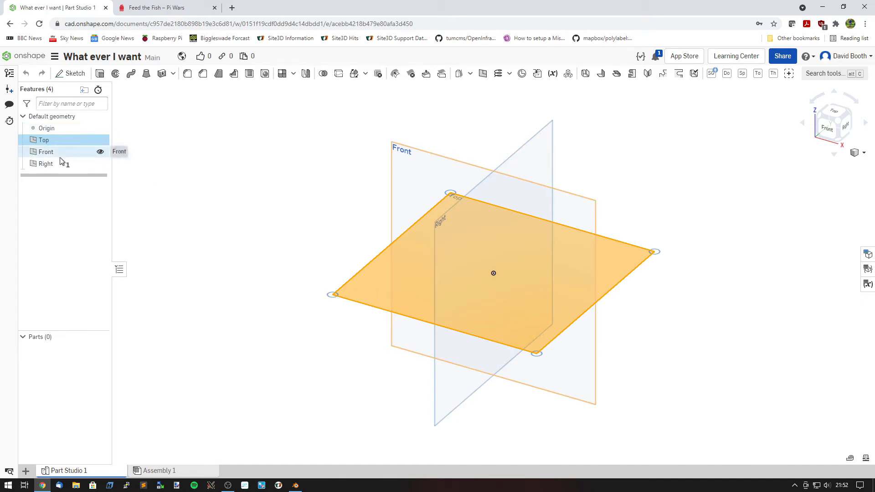
pyautogui.click(100, 152)
pyautogui.click(101, 164)
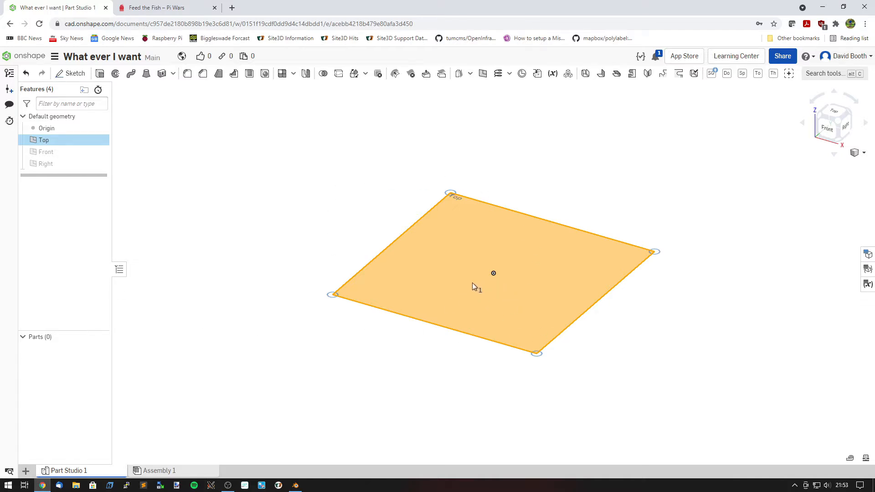
pyautogui.moveTo(454, 283)
pyautogui.mouseDown(button='middle')
pyautogui.moveTo(462, 279)
pyautogui.moveTo(444, 270)
pyautogui.moveTo(445, 282)
pyautogui.moveTo(446, 274)
pyautogui.mouseUp(button='middle')
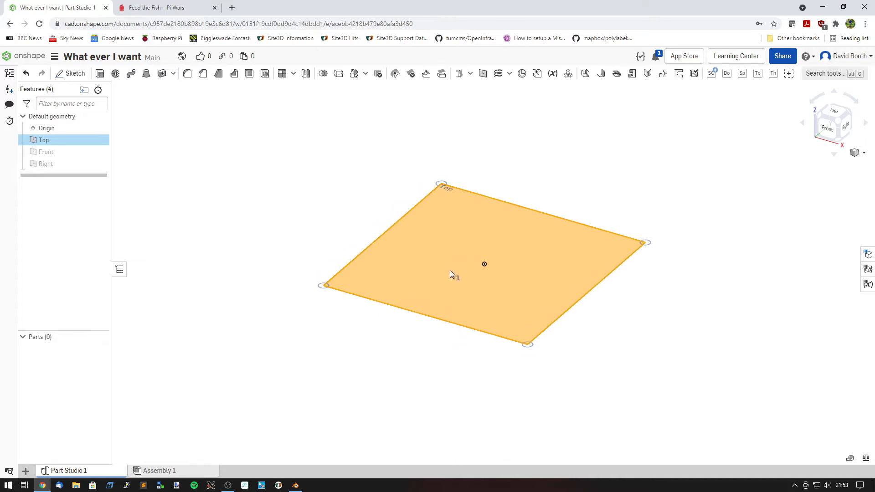
pyautogui.moveTo(450, 270)
pyautogui.mouseDown(button='right')
pyautogui.moveTo(474, 272)
pyautogui.moveTo(463, 263)
pyautogui.moveTo(444, 268)
pyautogui.moveTo(458, 283)
pyautogui.moveTo(467, 273)
pyautogui.moveTo(453, 257)
pyautogui.mouseUp(button='right')
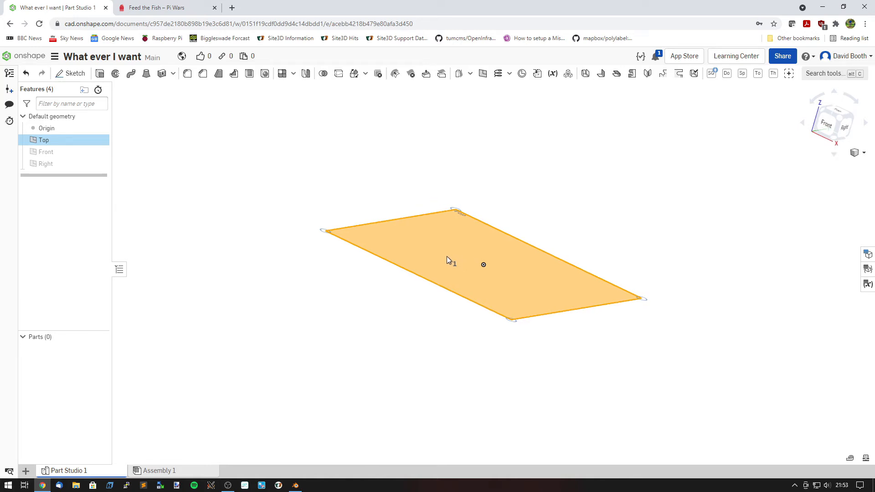
pyautogui.moveTo(458, 269); pyautogui.dragTo(486, 265, button='right')
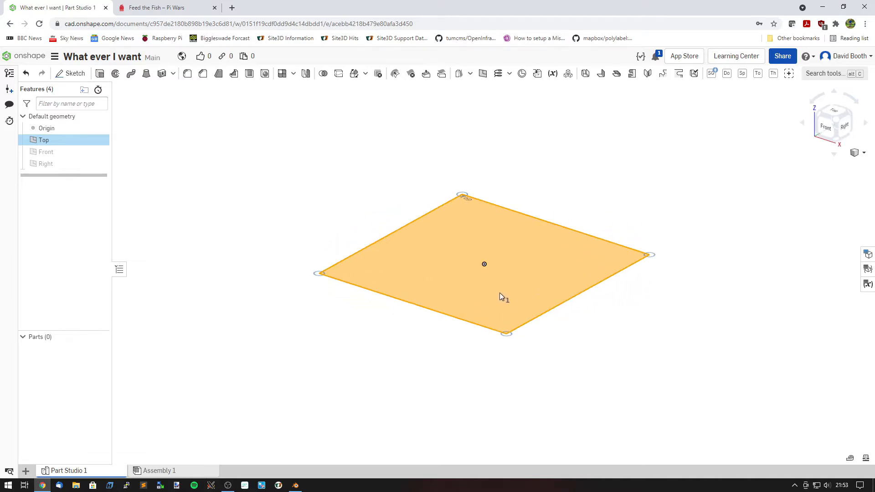
pyautogui.press('n')
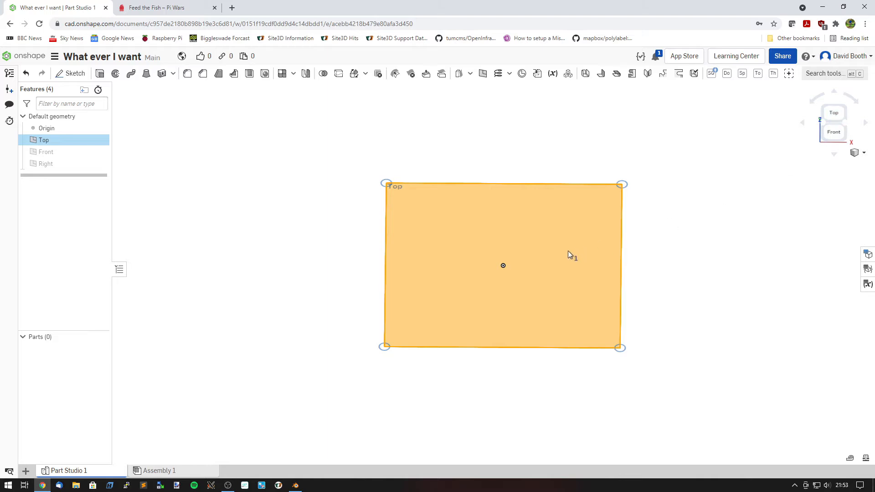
pyautogui.moveTo(541, 260)
pyautogui.mouseDown(button='right')
pyautogui.moveTo(576, 246)
pyautogui.moveTo(544, 252)
pyautogui.moveTo(495, 242)
pyautogui.moveTo(550, 259)
pyautogui.moveTo(568, 246)
pyautogui.moveTo(538, 233)
pyautogui.moveTo(540, 286)
pyautogui.moveTo(542, 258)
pyautogui.mouseUp(button='right')
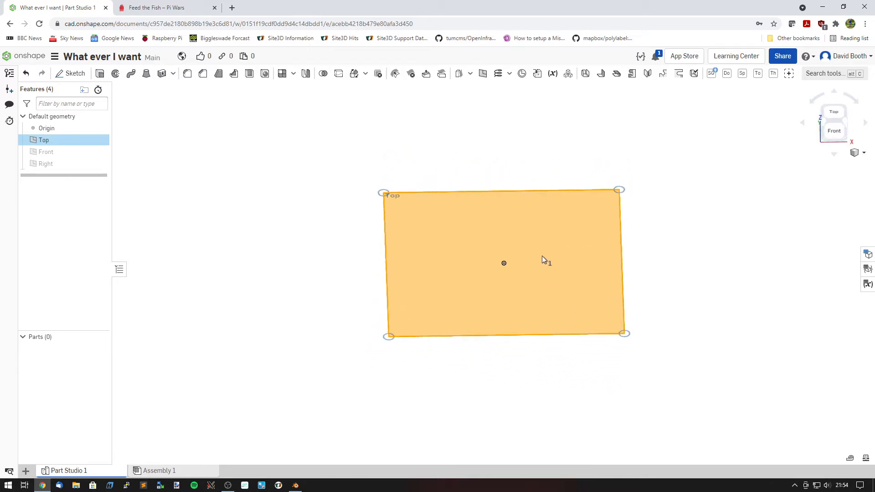
# Step: Face the Top plane from above and start a new sketch on it
pyautogui.click(833, 115)
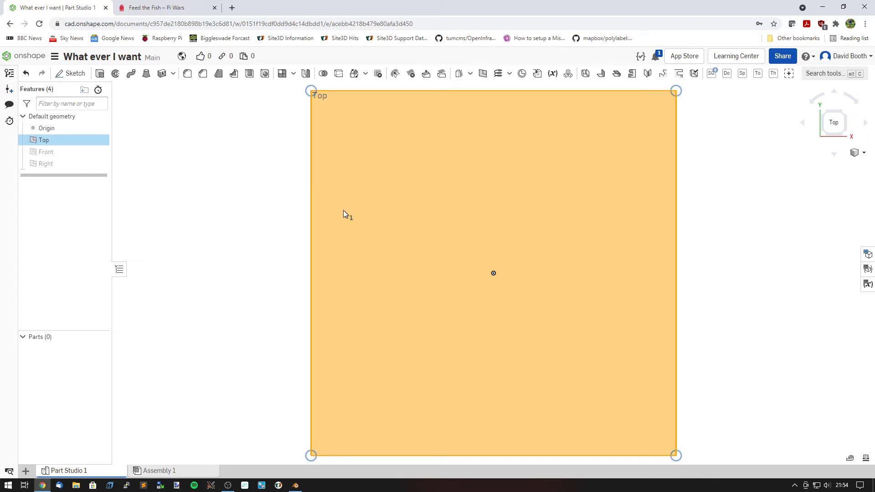
pyautogui.click(70, 73)
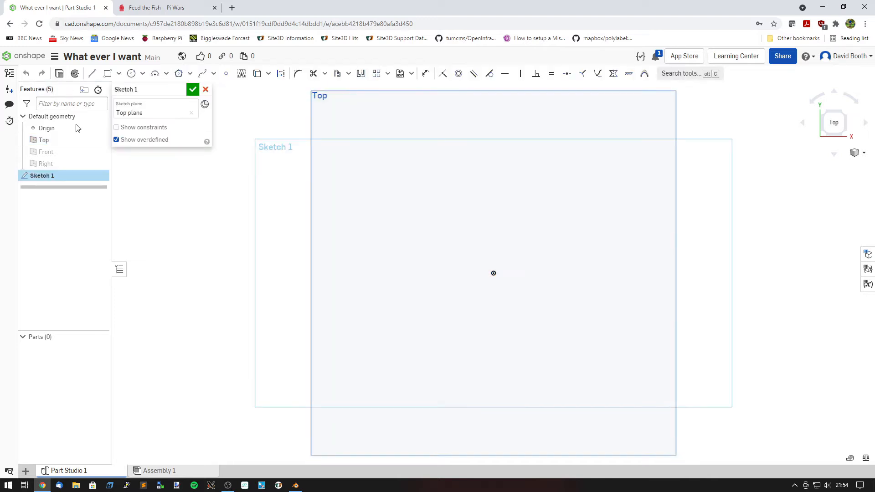
pyautogui.scroll(-3, 509, 209)
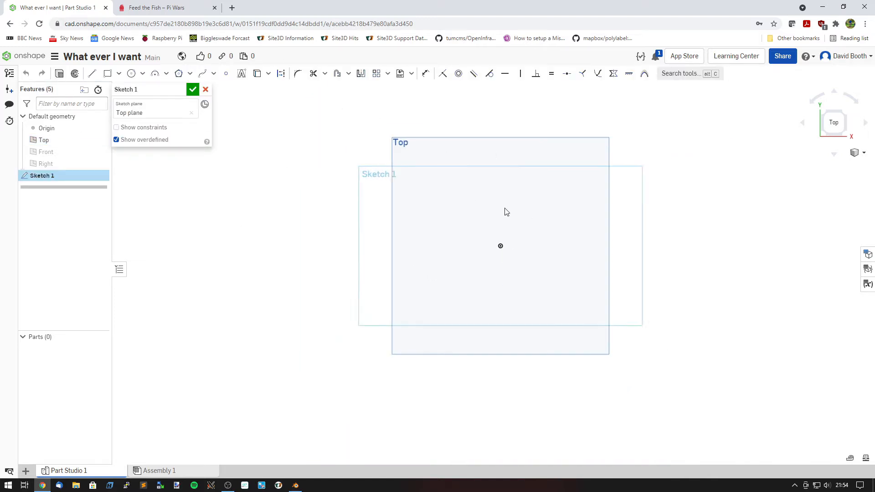
pyautogui.scroll(-2, 504, 211)
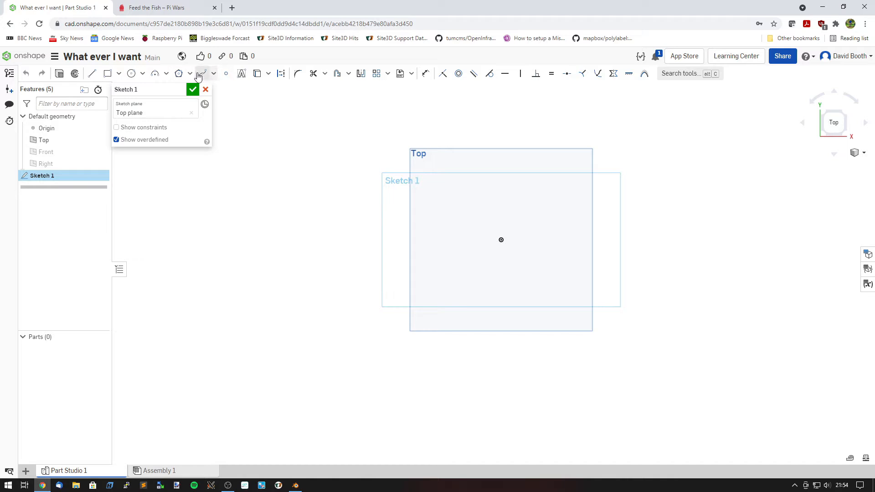
pyautogui.click(119, 74)
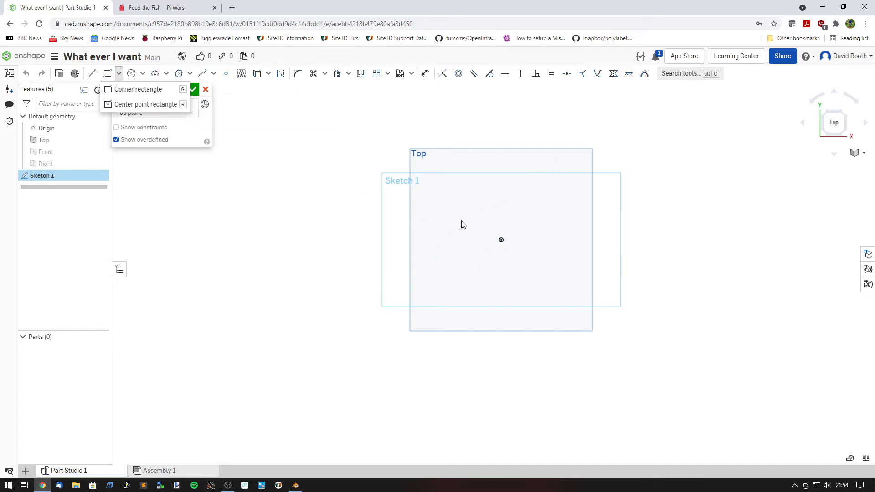
pyautogui.click(143, 75)
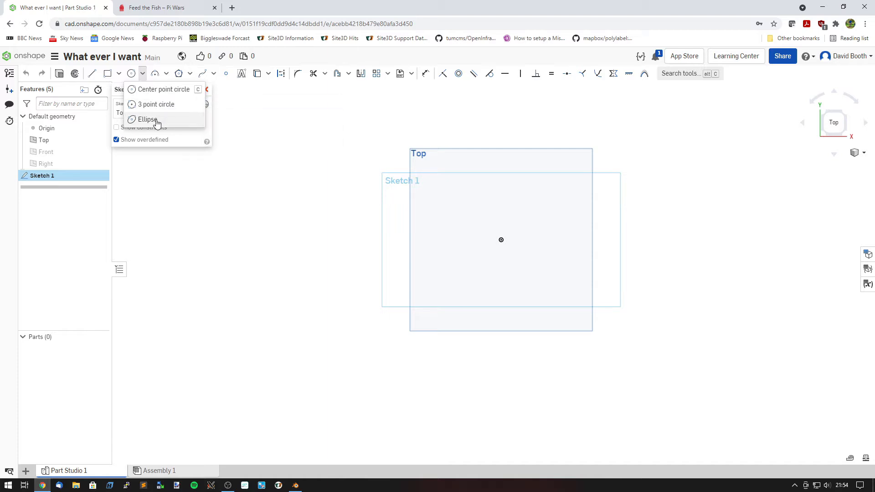
pyautogui.click(166, 74)
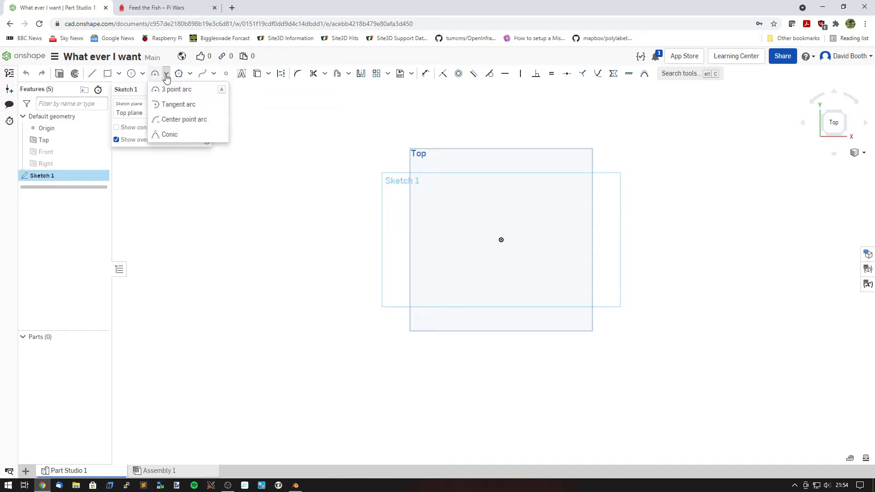
pyautogui.click(167, 75)
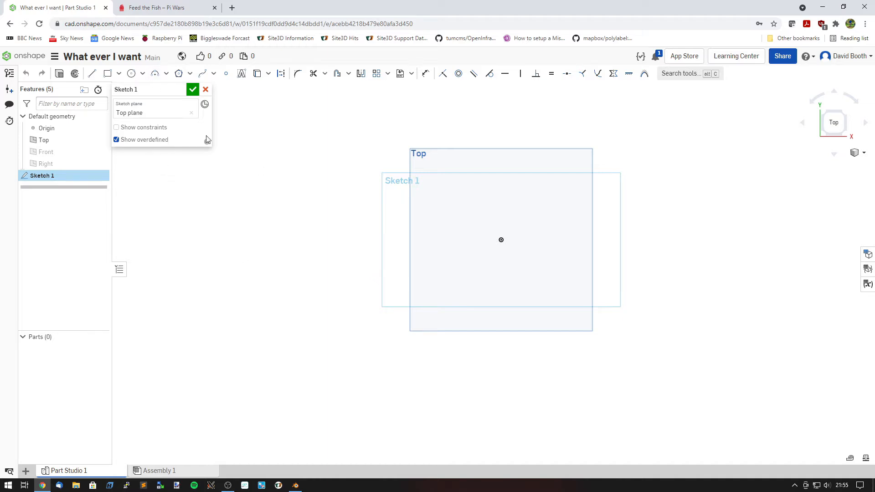
# Step: Sketch a corner rectangle about 92.5 by 68 mm around the origin, checking the arena size on the challenge page
pyautogui.click(108, 75)
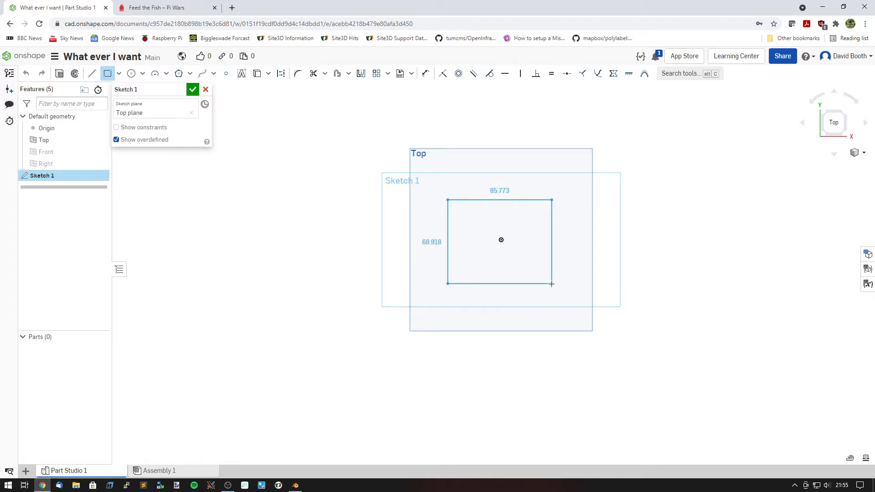
pyautogui.click(182, 9)
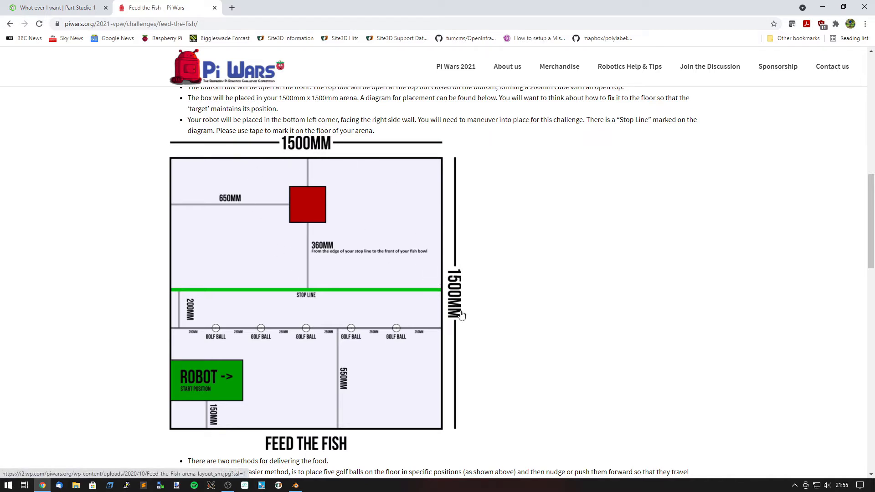
pyautogui.click(86, 11)
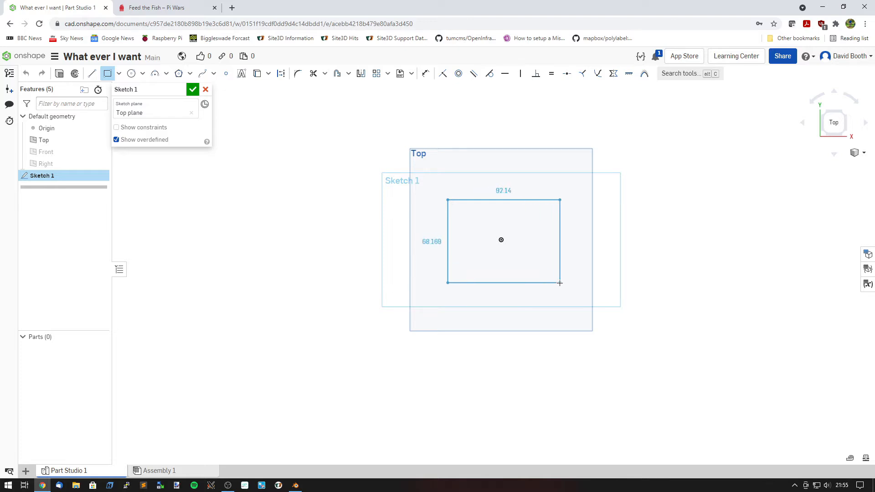
pyautogui.click(560, 283)
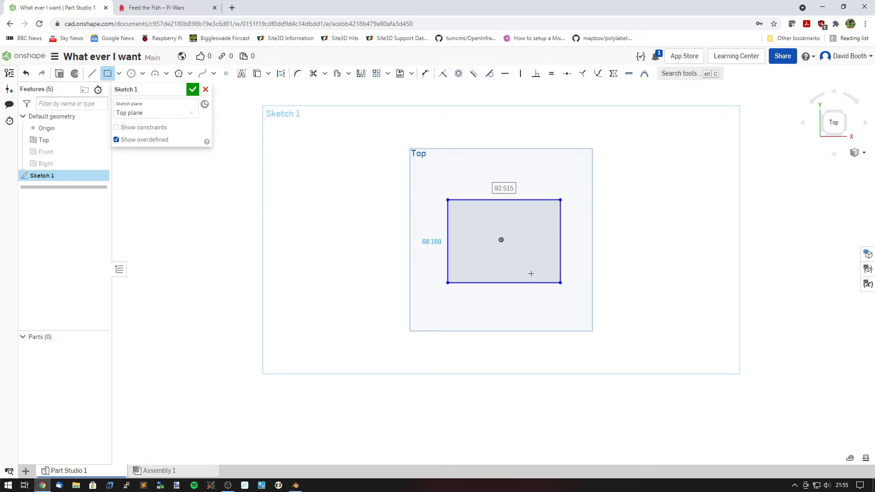
# Step: Set the rectangle's width and height to 1500 mm each and leave the rectangle tool
pyautogui.write('1500')
pyautogui.press('Return')
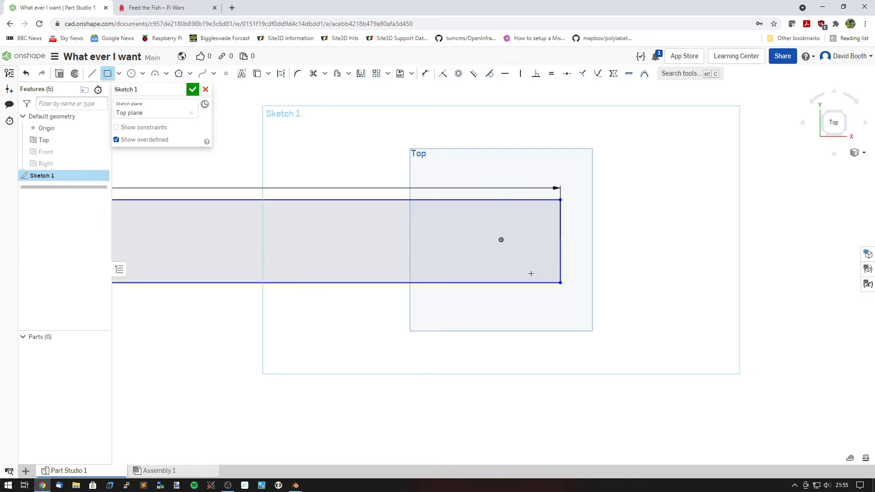
pyautogui.scroll(-8, 531, 274)
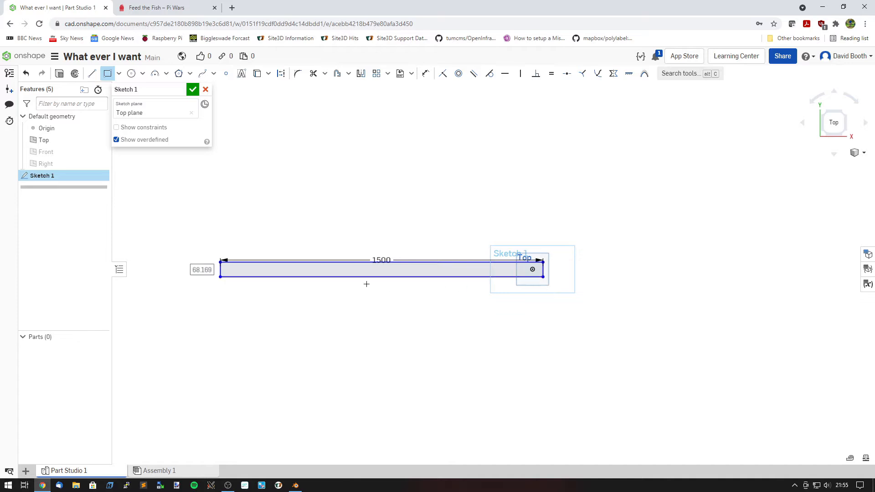
pyautogui.scroll(2, 367, 284)
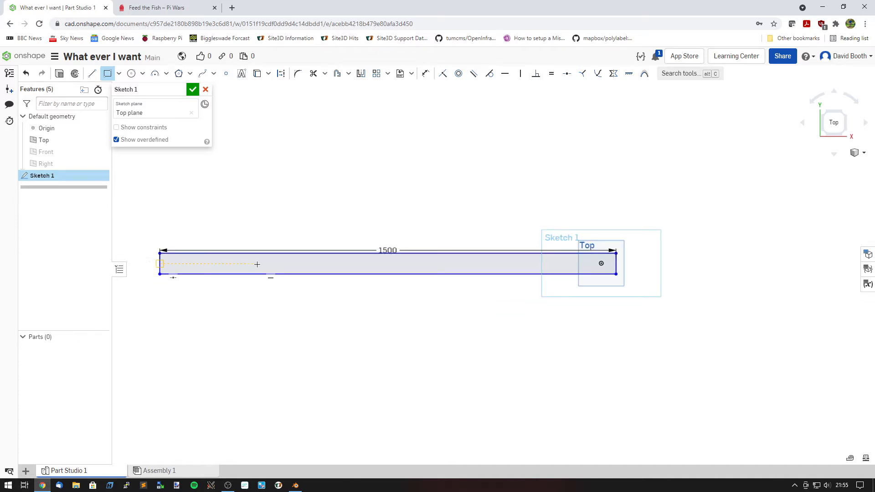
pyautogui.write('1500')
pyautogui.press('Return')
pyautogui.scroll(-3, 502, 304)
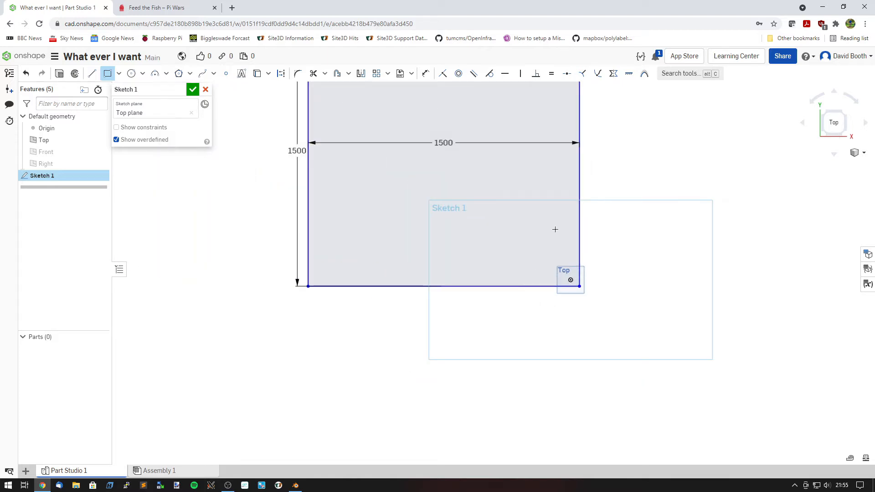
pyautogui.moveTo(556, 229)
pyautogui.mouseDown(button='middle')
pyautogui.moveTo(554, 300)
pyautogui.moveTo(545, 325)
pyautogui.mouseUp(button='middle')
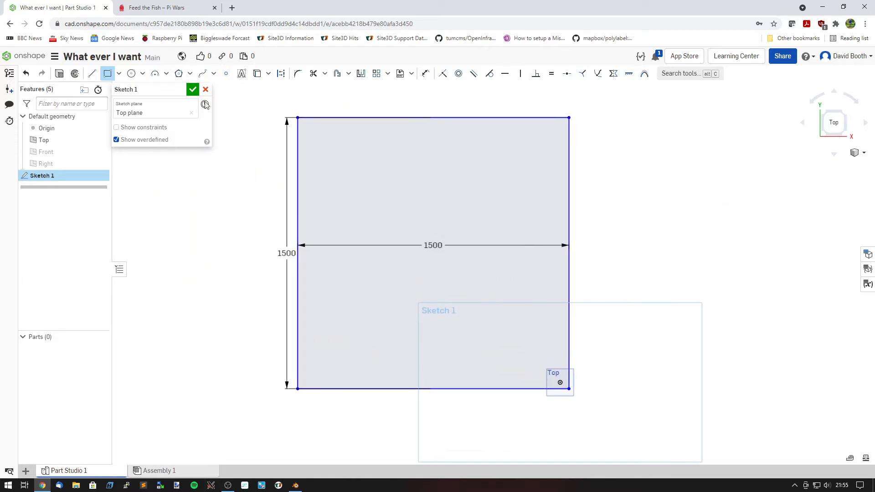
pyautogui.press('Escape')
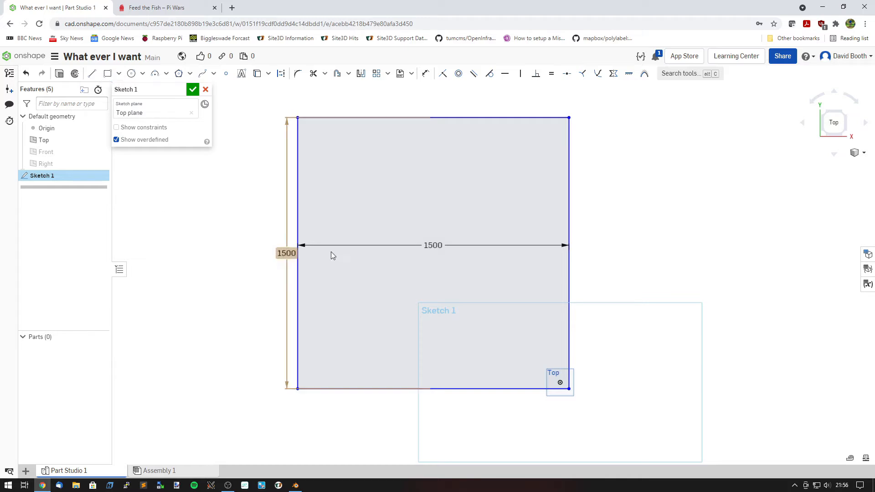
# Step: Move the width dimension above the square and shift the height dimension further out from its side edge
pyautogui.click(436, 247)
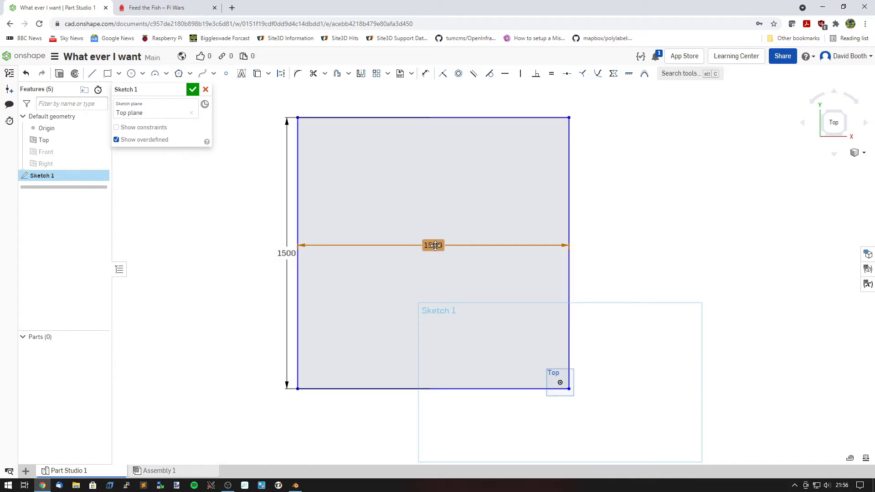
pyautogui.moveTo(436, 245); pyautogui.dragTo(434, 101)
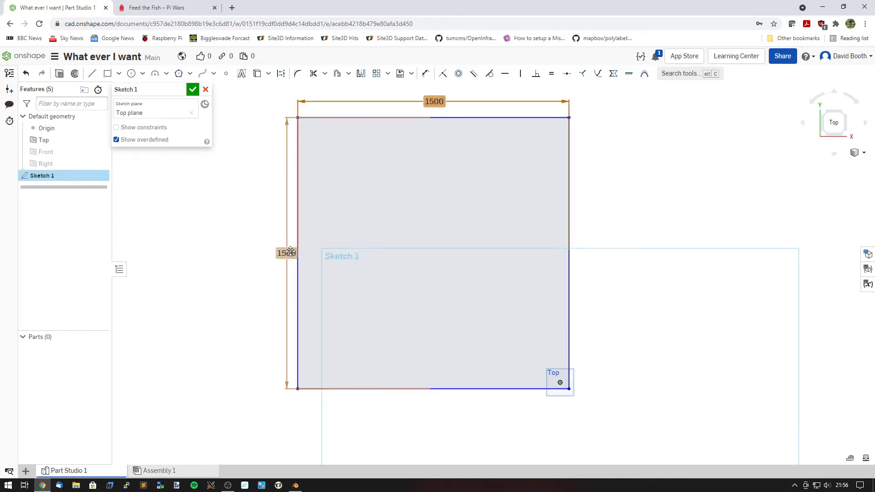
pyautogui.moveTo(291, 252); pyautogui.dragTo(281, 253)
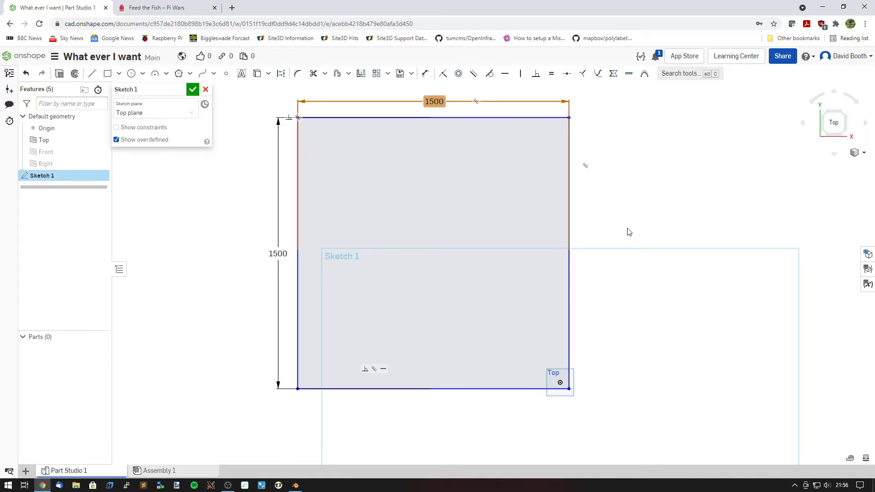
# Step: Select the whole 1500 mm square and transform it so that its centre sits on the origin
pyautogui.moveTo(597, 411); pyautogui.dragTo(258, 101)
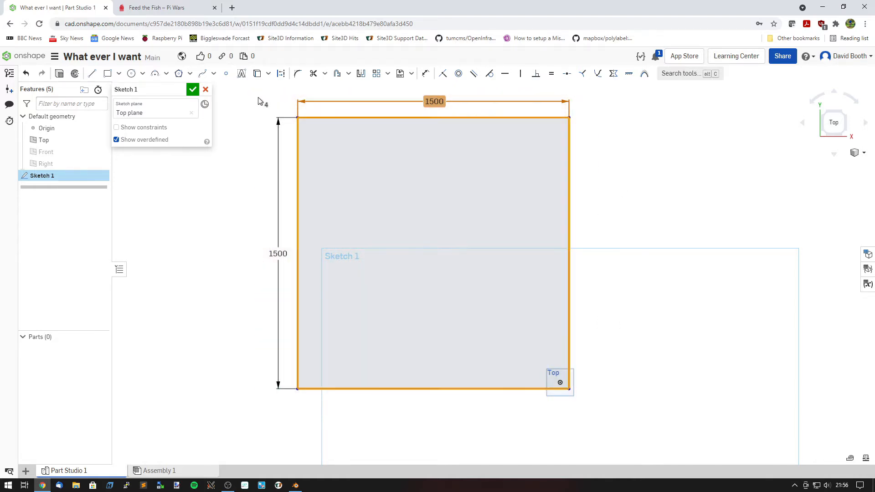
pyautogui.click(388, 74)
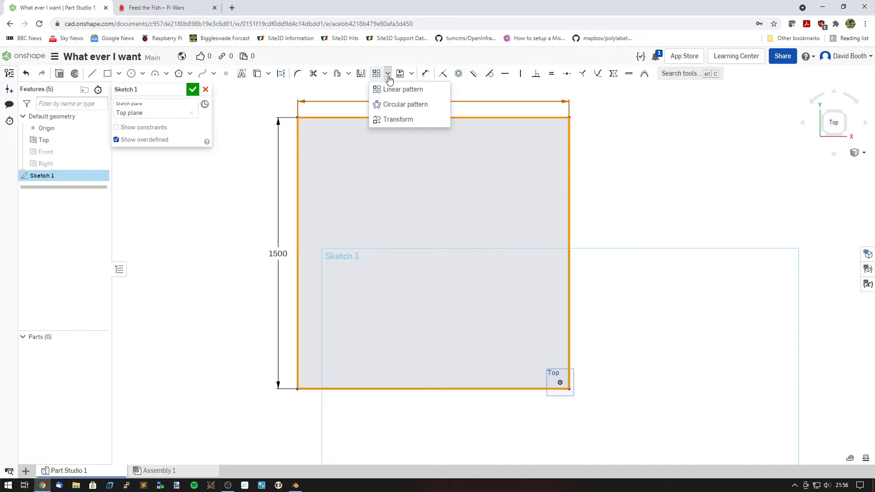
pyautogui.click(405, 121)
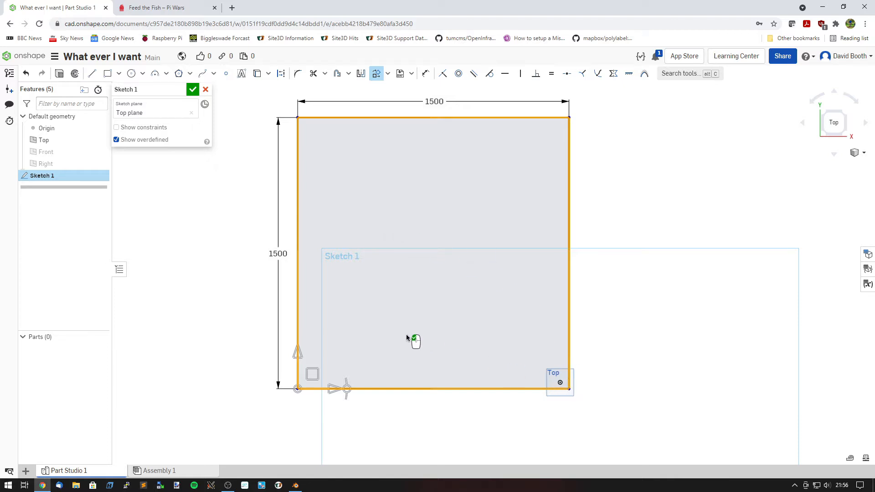
pyautogui.moveTo(299, 395)
pyautogui.mouseDown()
pyautogui.moveTo(444, 393)
pyautogui.moveTo(322, 331)
pyautogui.moveTo(298, 255)
pyautogui.moveTo(436, 261)
pyautogui.mouseUp()
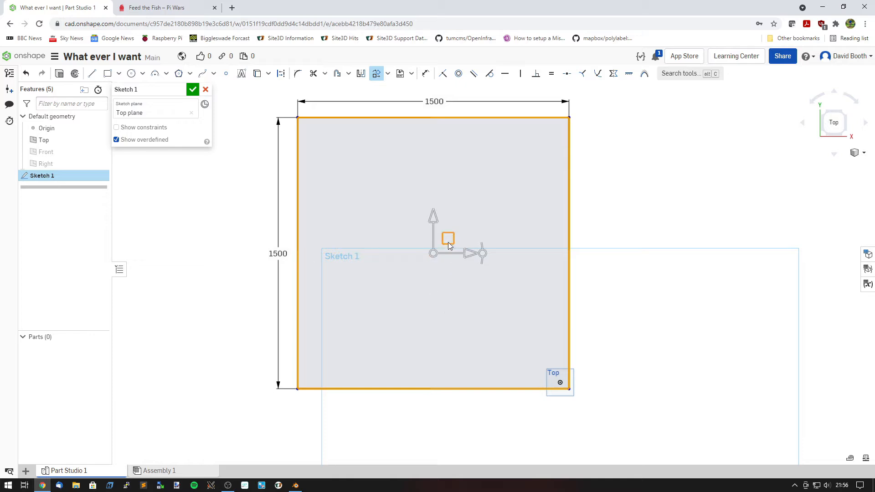
pyautogui.moveTo(448, 241); pyautogui.dragTo(576, 371)
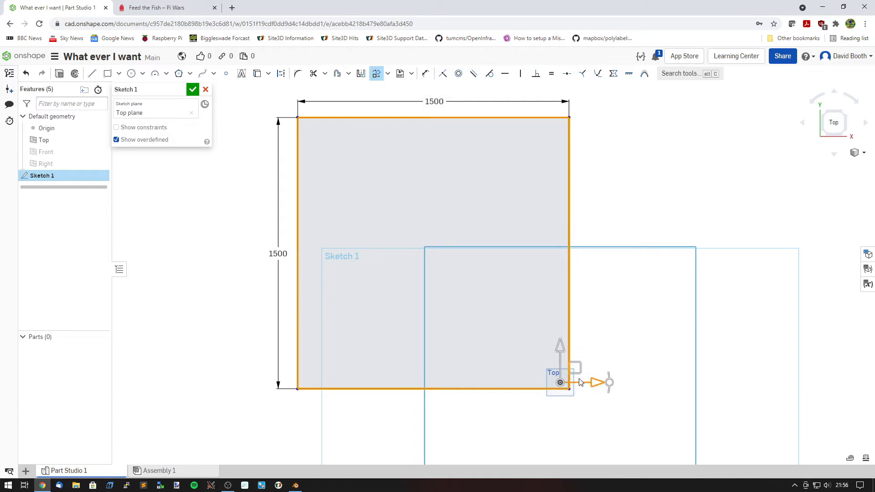
pyautogui.click(639, 212)
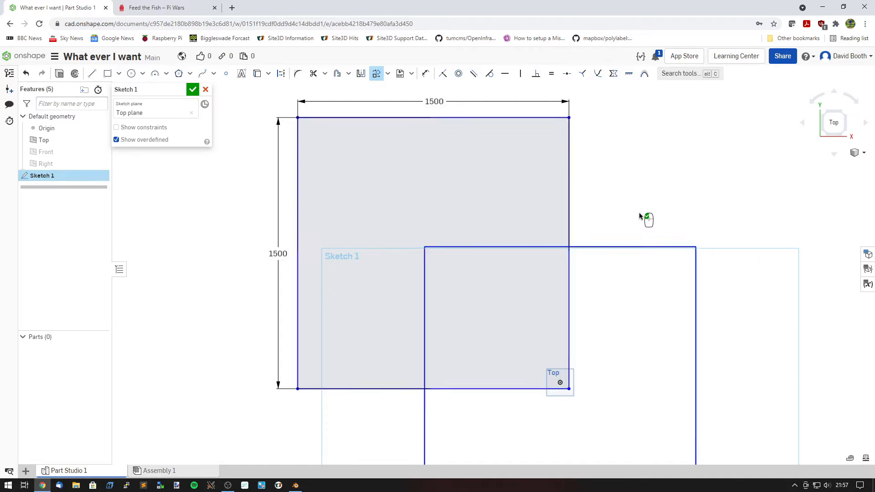
# Step: Select all four edges of the square and offset them outward by about 42 mm
pyautogui.scroll(-3, 557, 188)
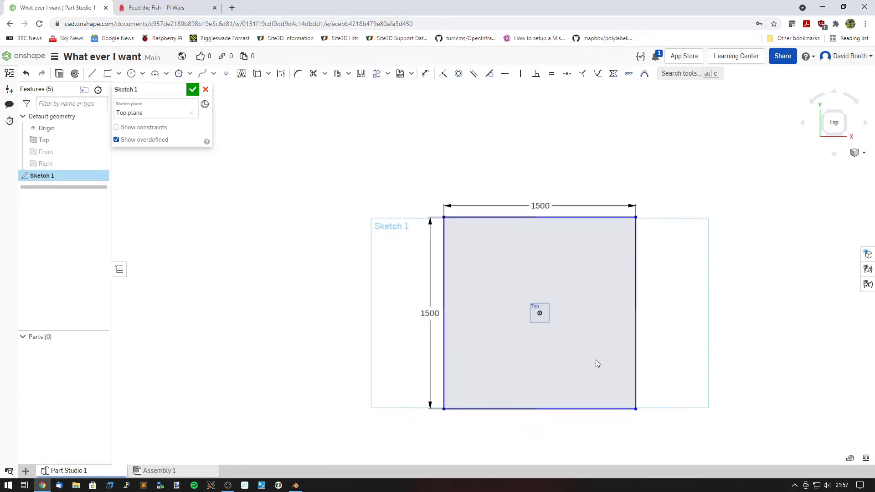
pyautogui.scroll(5, 502, 266)
pyautogui.moveTo(509, 219); pyautogui.dragTo(482, 234, button='middle')
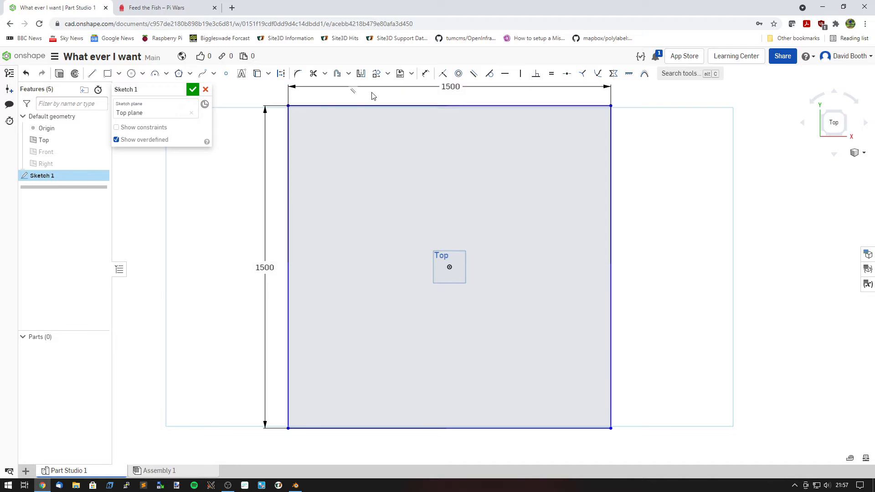
pyautogui.moveTo(629, 443); pyautogui.dragTo(272, 92)
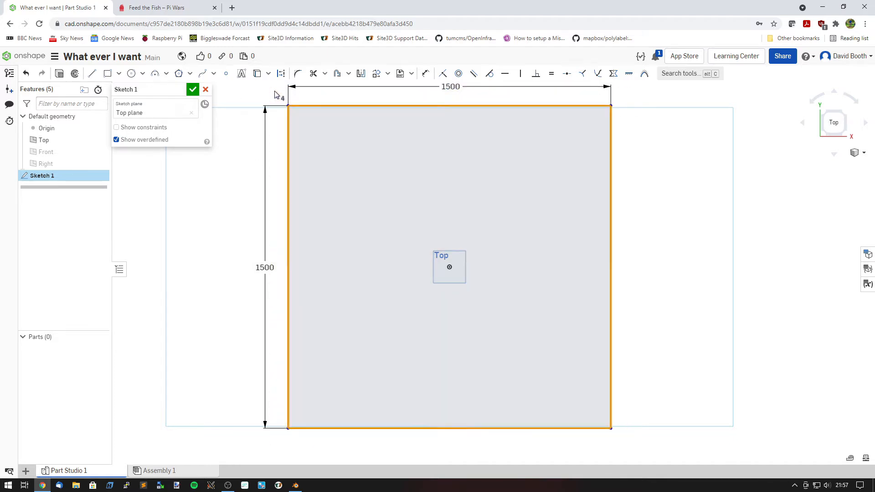
pyautogui.click(337, 75)
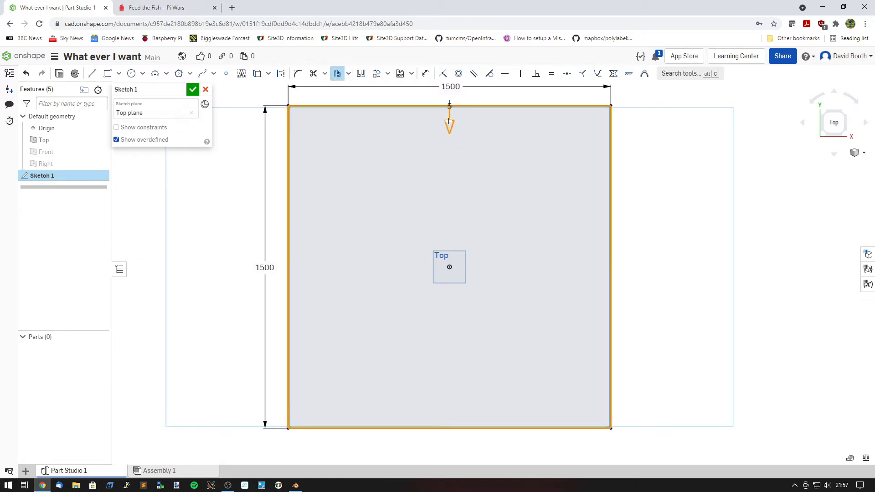
pyautogui.scroll(5, 450, 114)
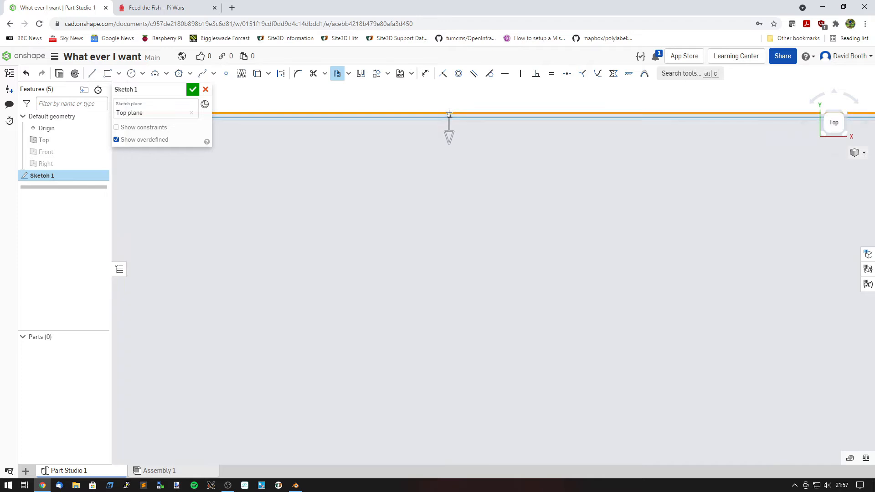
pyautogui.scroll(4, 449, 114)
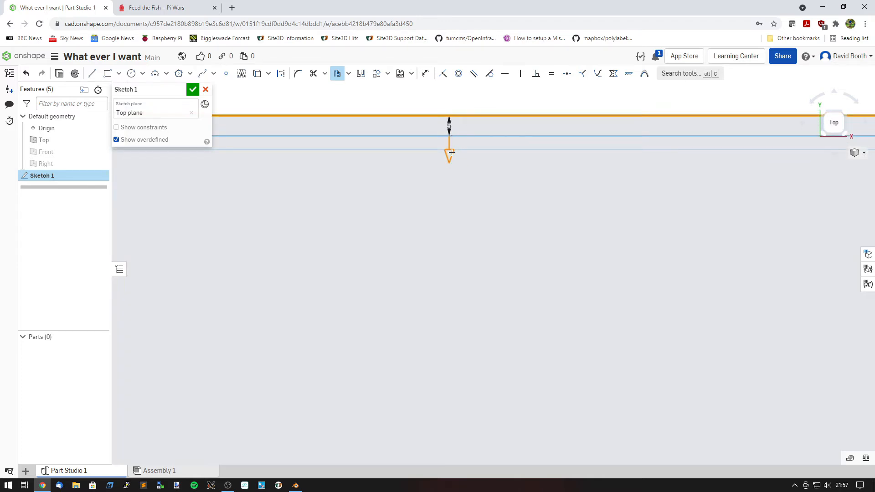
pyautogui.scroll(-3, 451, 152)
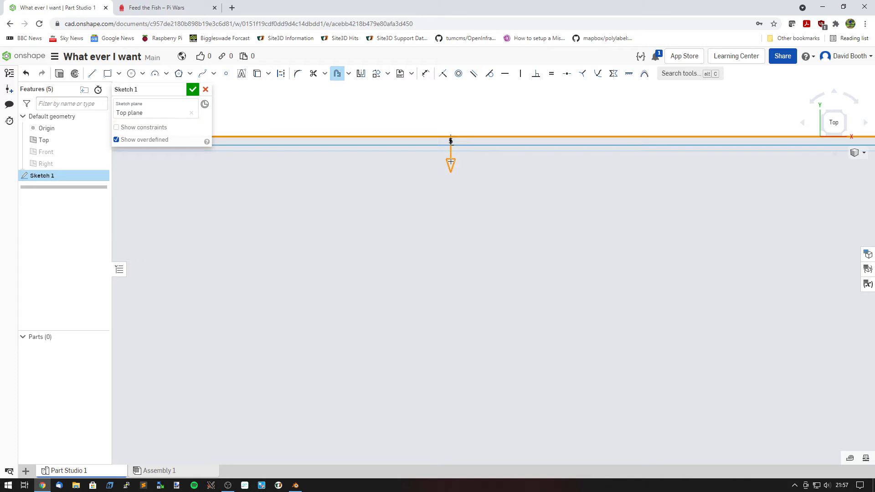
pyautogui.click(450, 161)
pyautogui.scroll(-3, 449, 201)
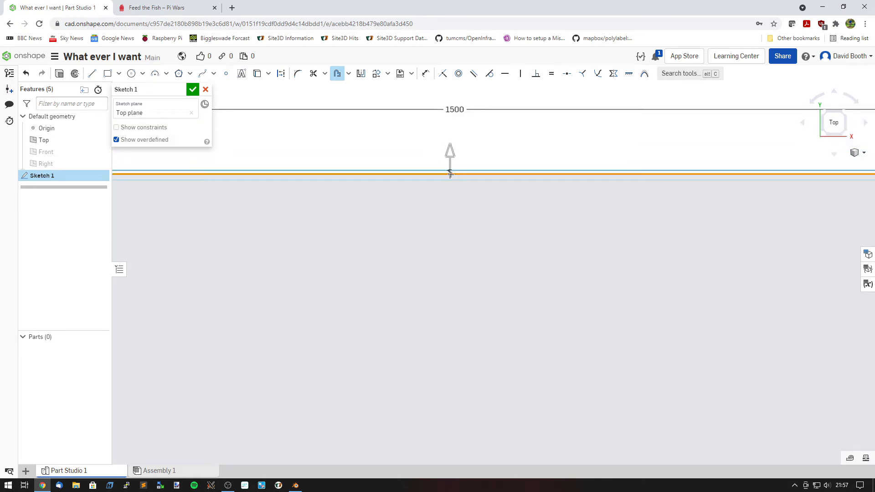
pyautogui.moveTo(450, 153); pyautogui.dragTo(450, 129)
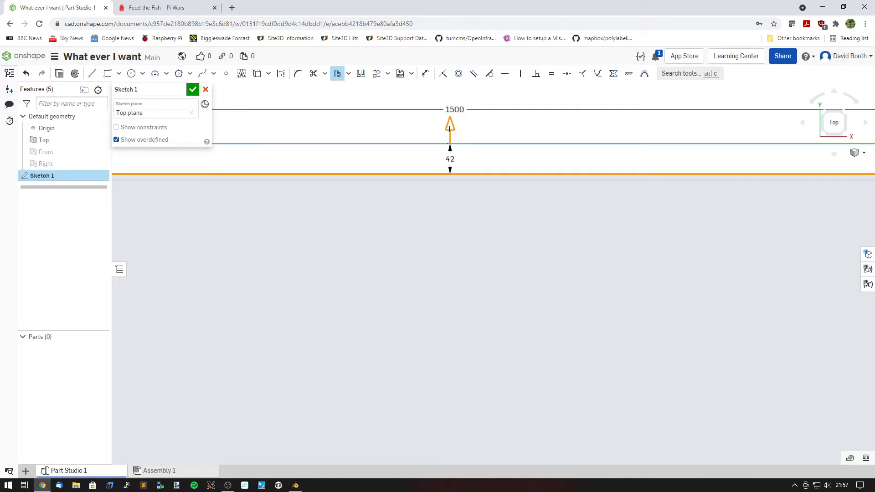
pyautogui.scroll(-3, 481, 148)
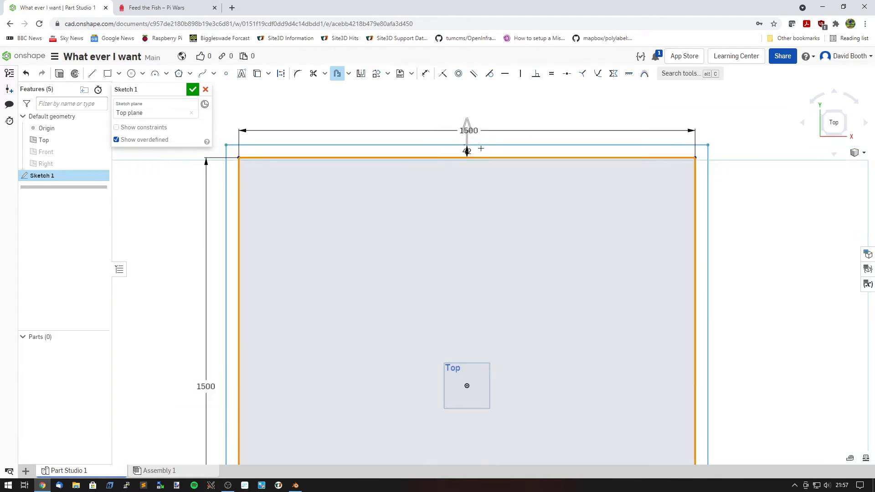
# Step: Set the outward offset distance to 35 mm and leave the Offset tool
pyautogui.click(507, 124)
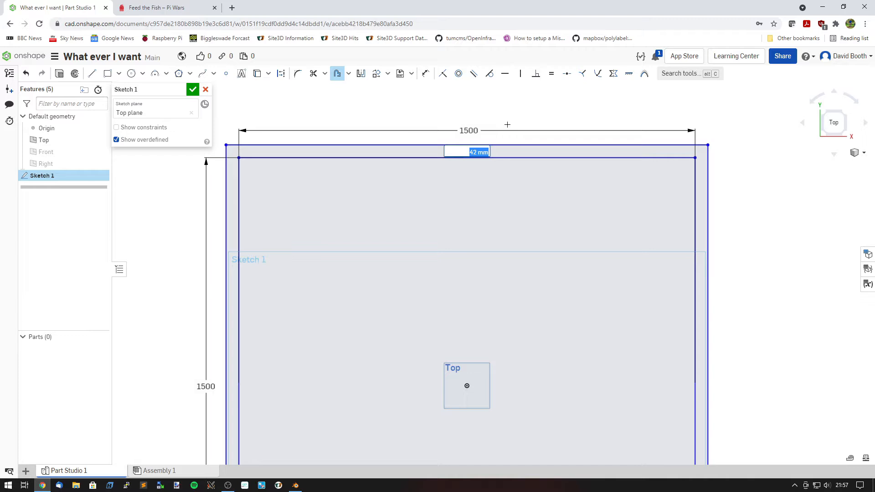
pyautogui.write('35')
pyautogui.press('Return')
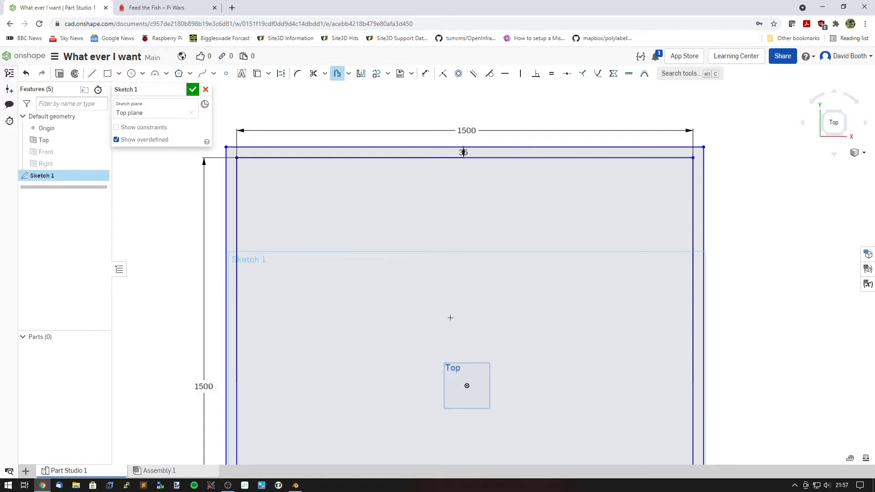
pyautogui.moveTo(450, 318); pyautogui.dragTo(444, 264, button='middle')
pyautogui.scroll(-1, 445, 264)
pyautogui.moveTo(490, 319); pyautogui.dragTo(472, 278, button='middle')
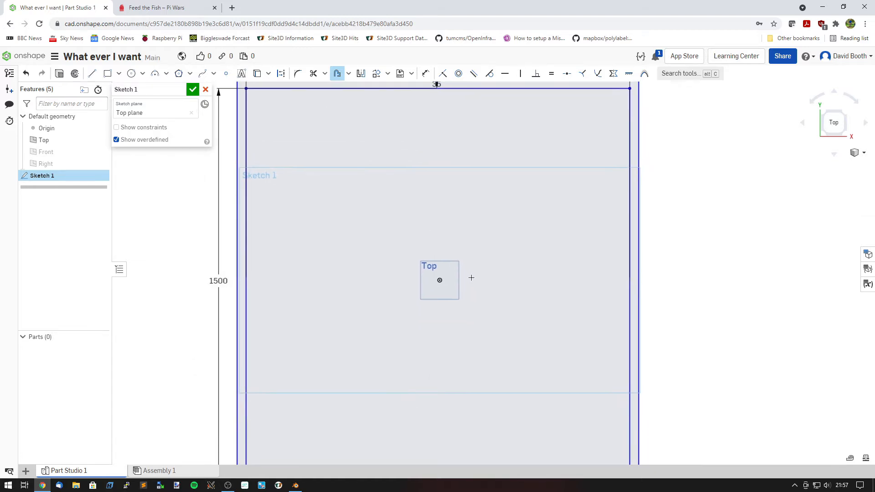
pyautogui.scroll(-3, 471, 277)
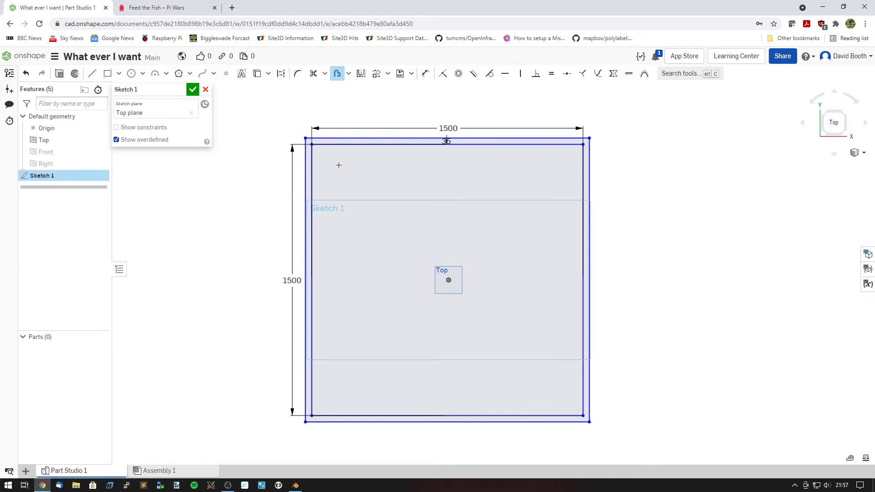
pyautogui.click(338, 74)
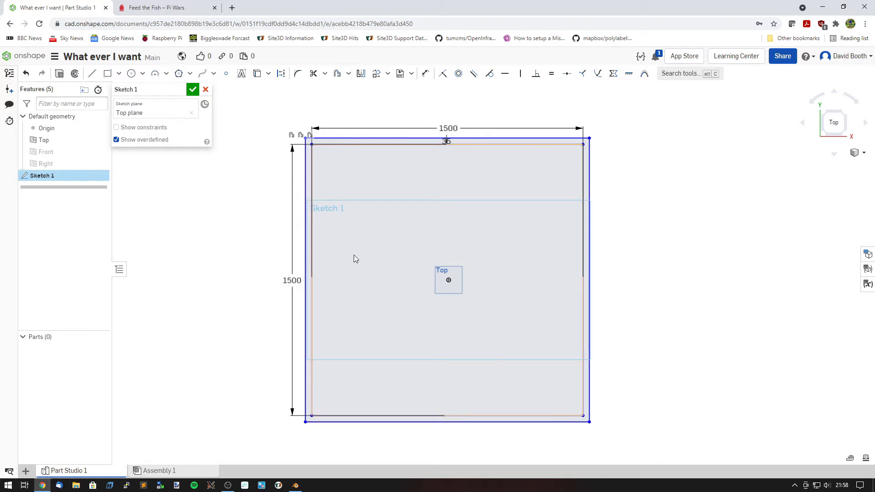
# Step: Bring up the Feed the Fish arena diagram, detach that page into its own window and return to the sketch
pyautogui.click(181, 9)
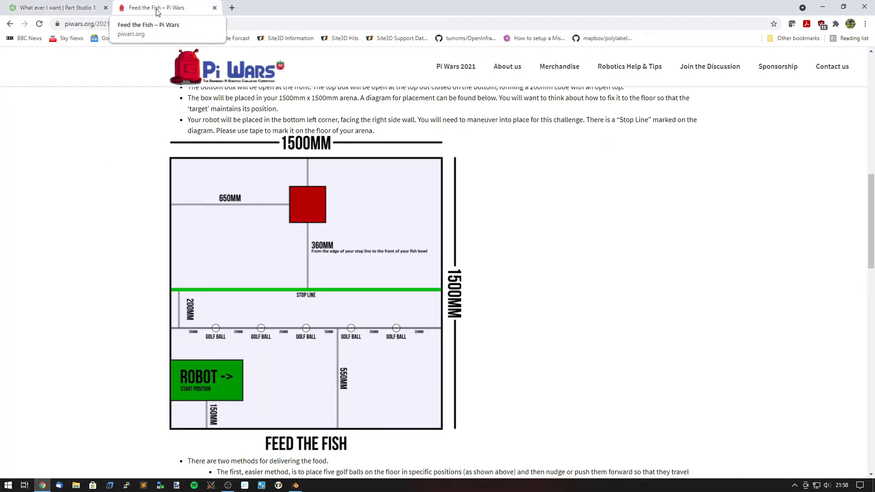
pyautogui.moveTo(156, 9); pyautogui.dragTo(874, 100)
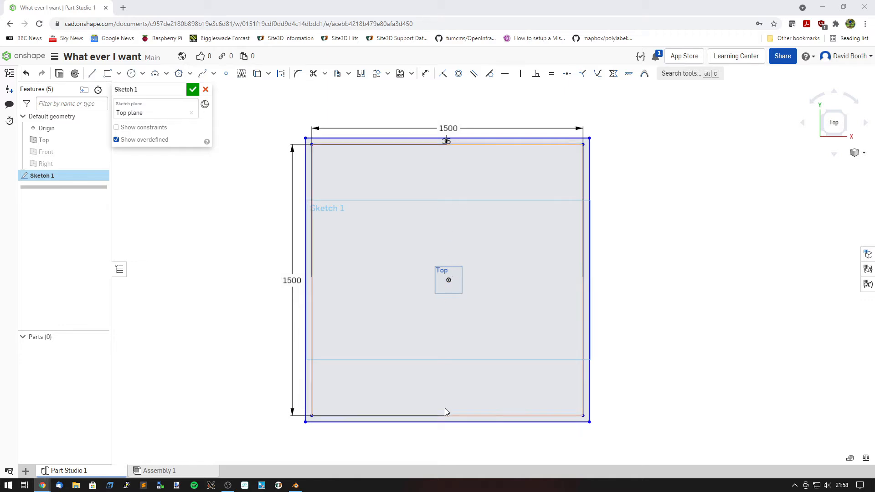
pyautogui.click(428, 416)
pyautogui.moveTo(498, 317); pyautogui.dragTo(489, 298, button='middle')
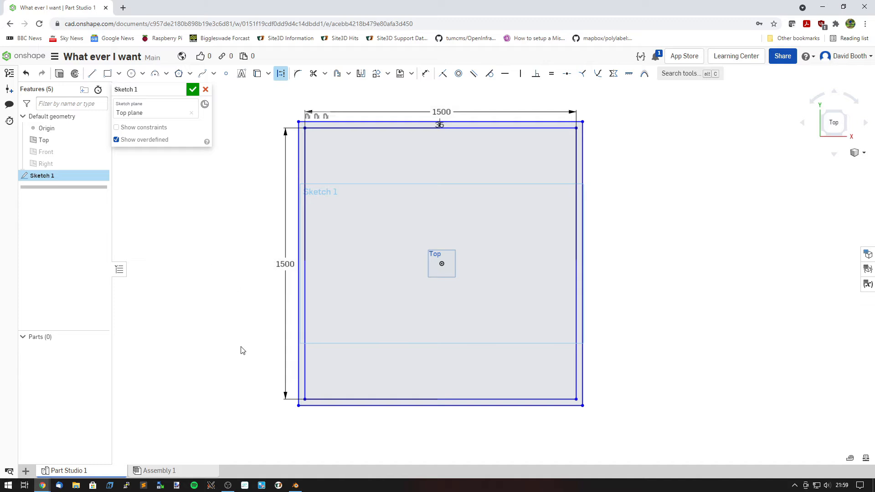
# Step: Sketch a diagonal construction line about 498 mm long outside the arena square and leave the Line tool
pyautogui.click(92, 73)
pyautogui.click(162, 225)
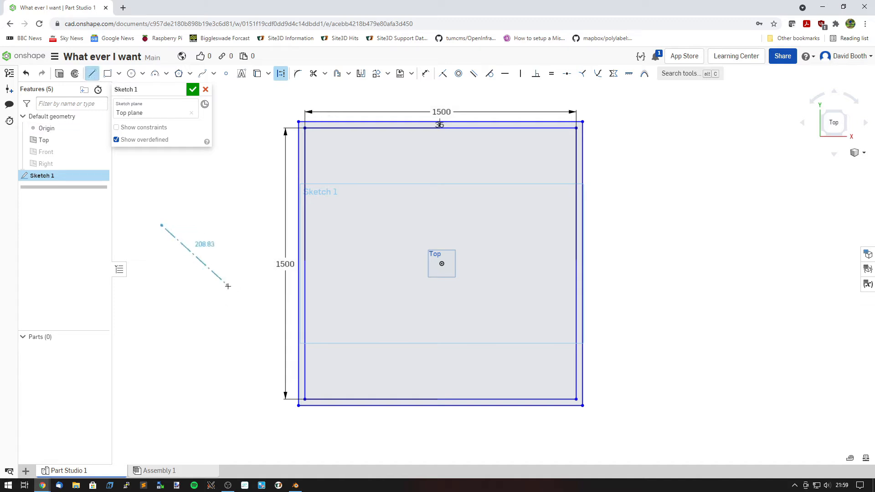
pyautogui.click(228, 286)
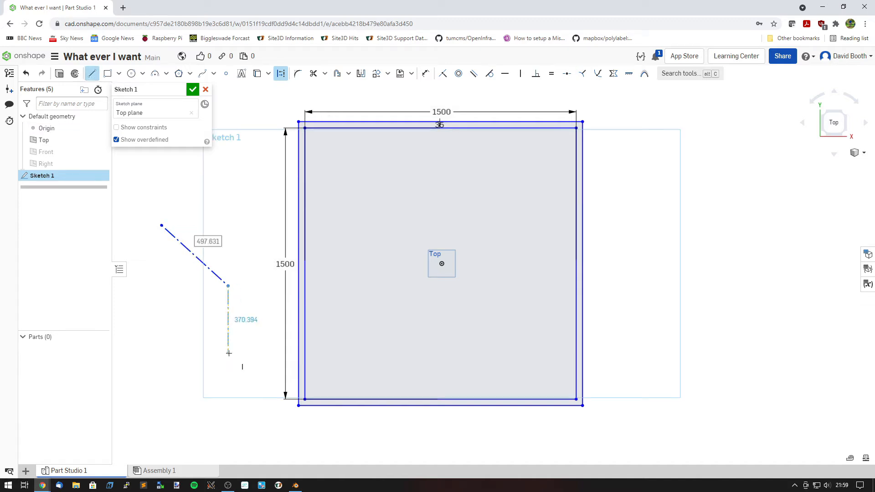
pyautogui.press('Escape')
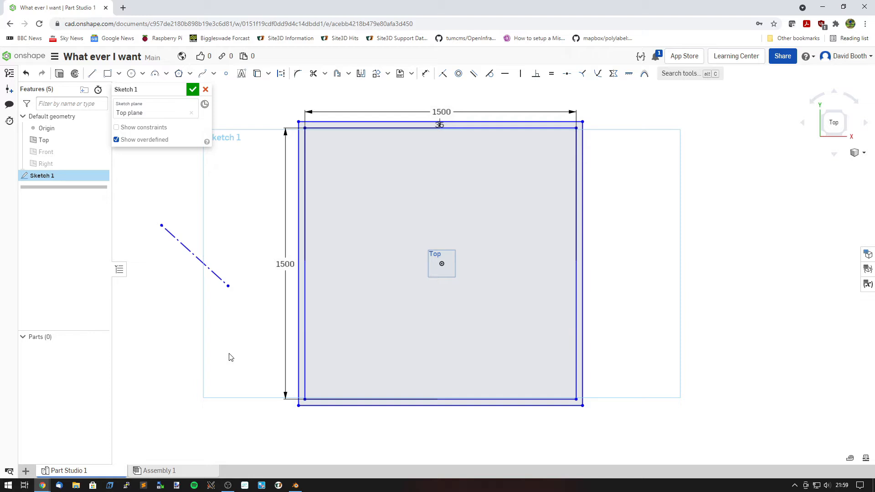
# Step: Toggle the diagonal line between construction and normal geometry, finishing on normal, and delete it
pyautogui.click(204, 264)
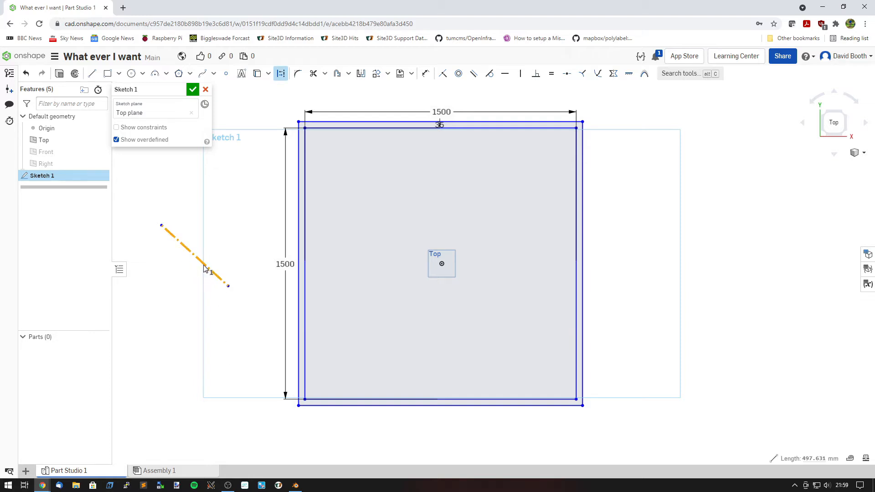
pyautogui.click(282, 74)
pyautogui.click(281, 74)
pyautogui.click(282, 74)
pyautogui.press('Delete')
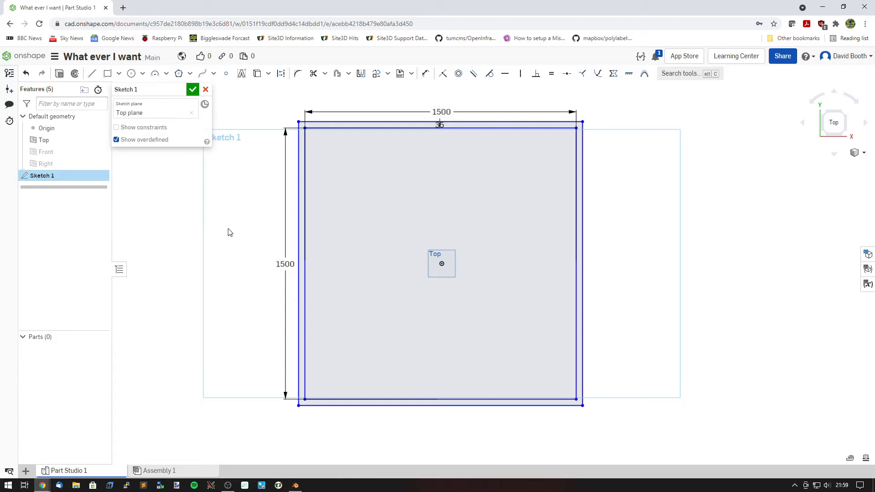
# Step: With construction mode on, offset the lower edge of the inner square 550 mm inward for the golf ball line
pyautogui.click(281, 74)
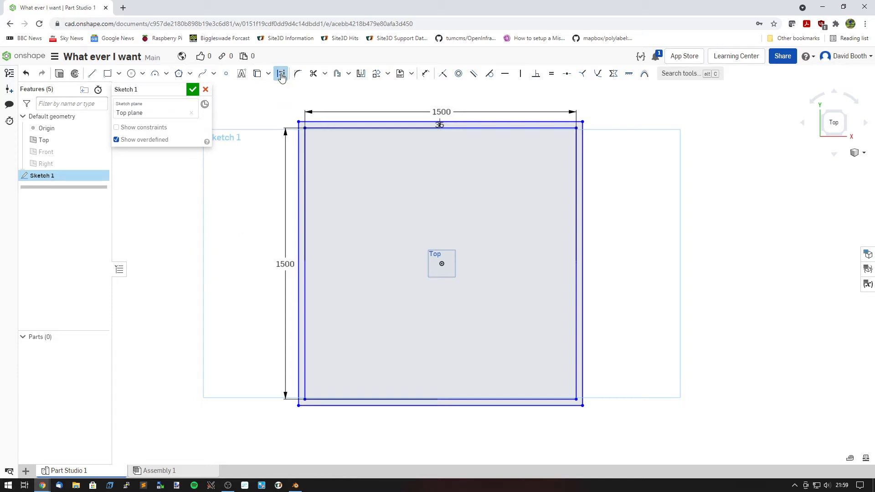
pyautogui.click(336, 76)
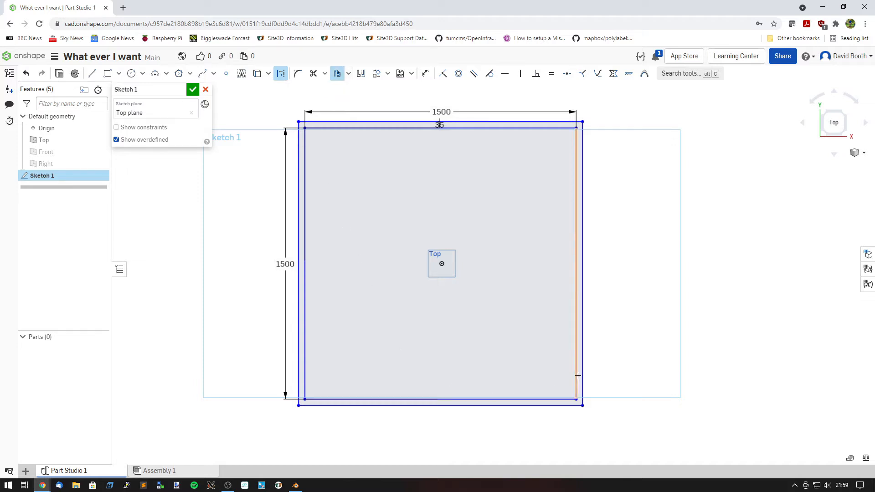
pyautogui.click(485, 400)
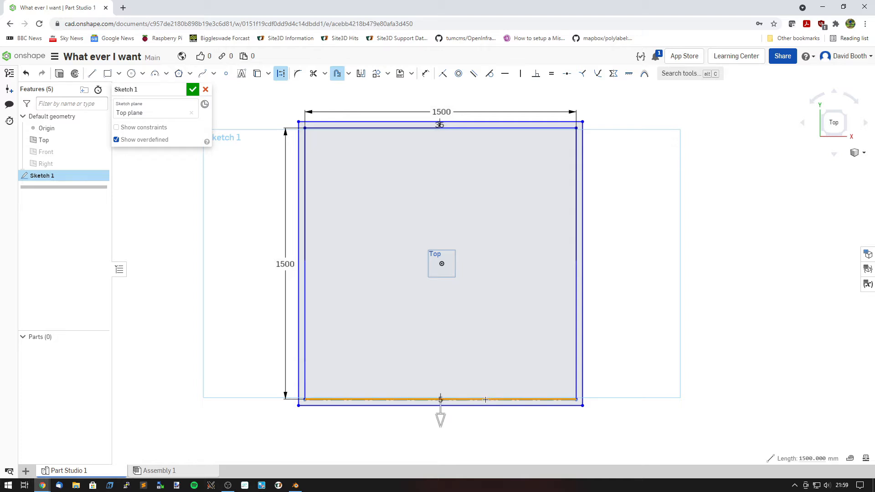
pyautogui.click(443, 416)
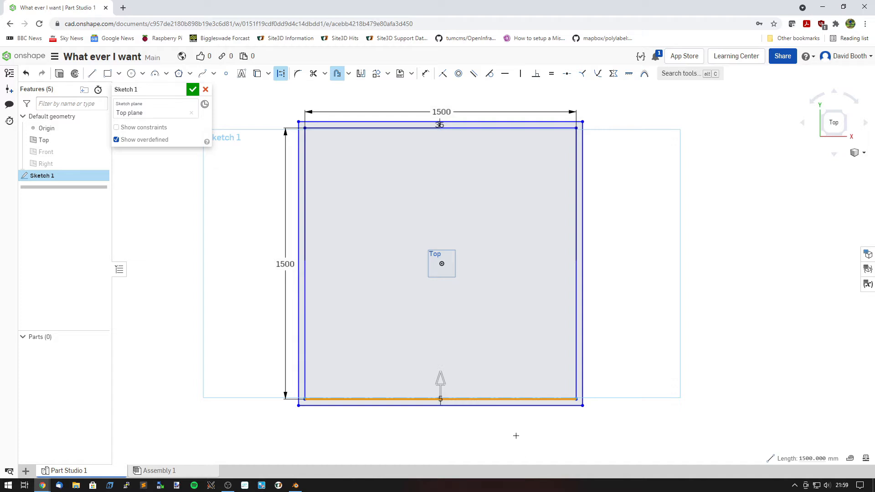
pyautogui.click(473, 435)
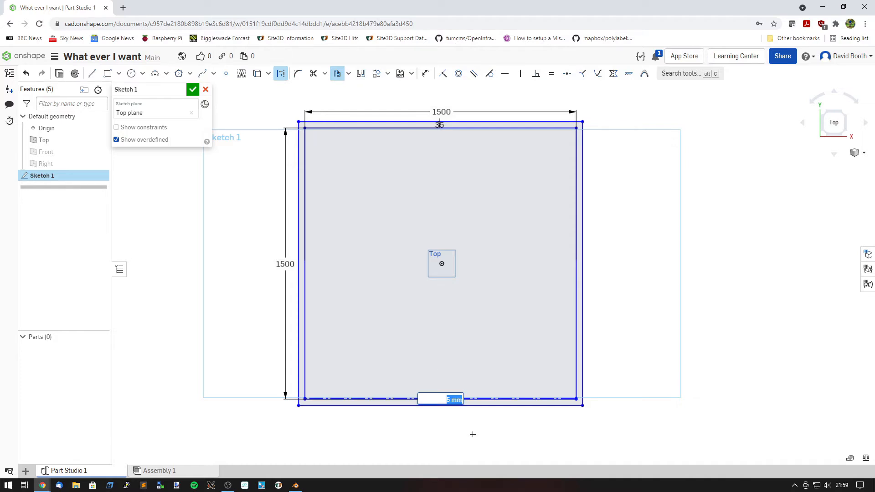
pyautogui.write('550')
pyautogui.press('Return')
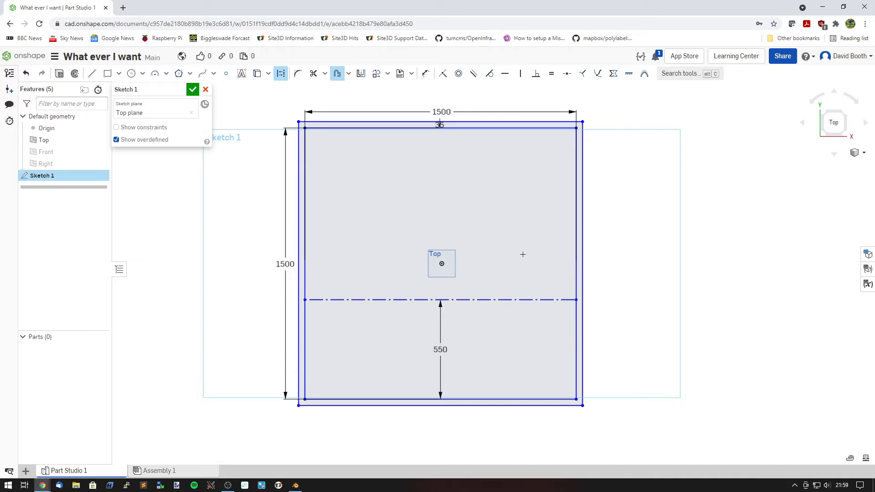
# Step: Offset the horizontal construction line 200 mm upward to add a second construction line across the arena
pyautogui.click(506, 300)
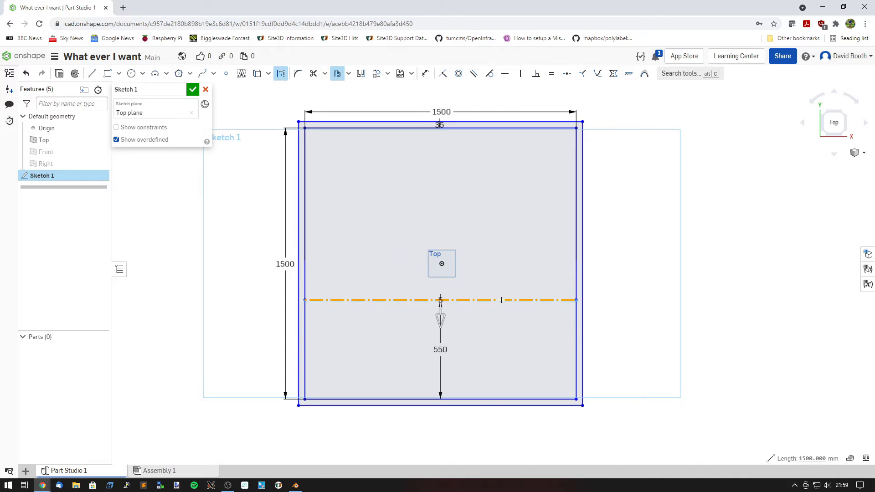
pyautogui.click(502, 267)
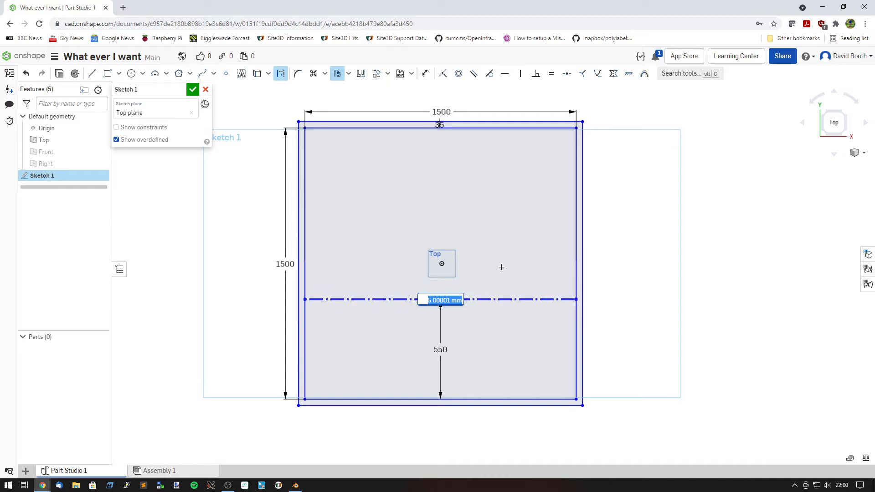
pyautogui.press('BackSpace')
pyautogui.write('200')
pyautogui.press('Return')
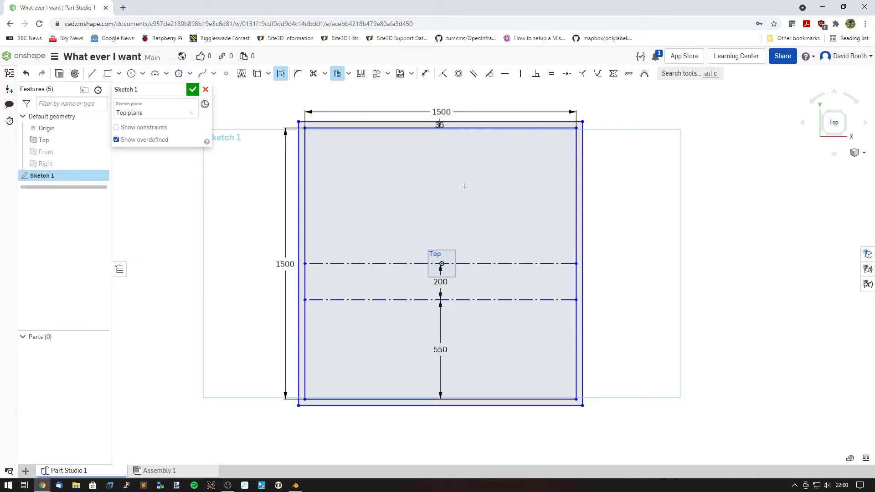
# Step: Offset the upper horizontal construction line a further 360 mm toward the arena's top edge
pyautogui.click(500, 263)
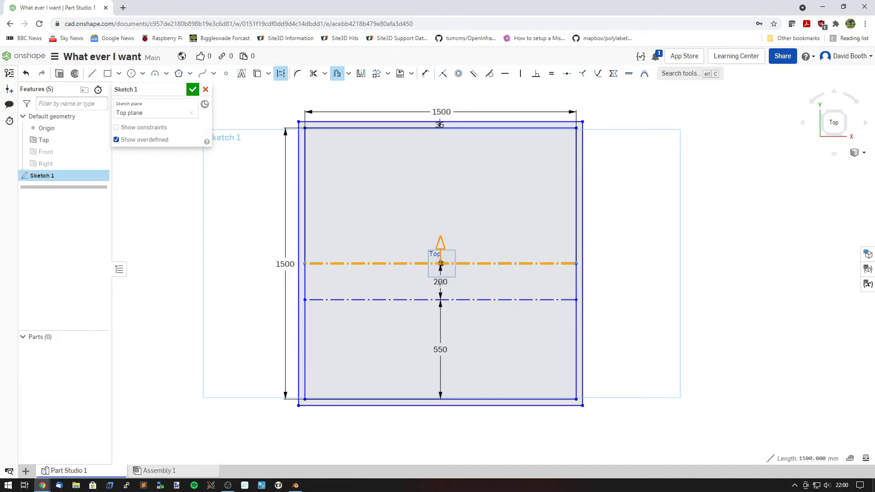
pyautogui.click(501, 207)
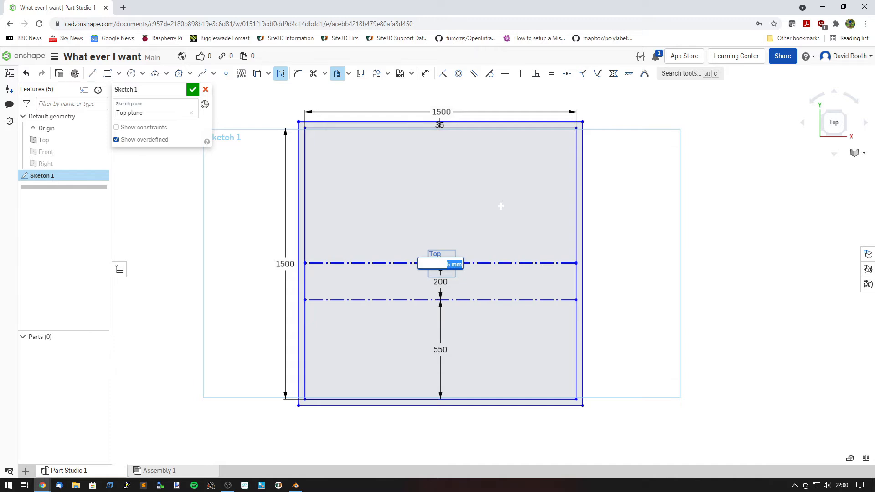
pyautogui.write('360')
pyautogui.press('Return')
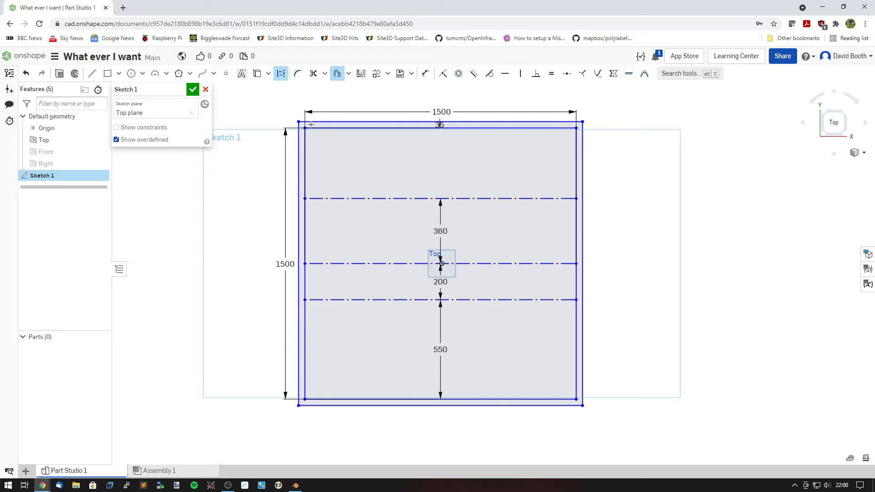
# Step: Leave the Offset tool, turn off construction mode and delete the uppermost horizontal construction line
pyautogui.click(338, 77)
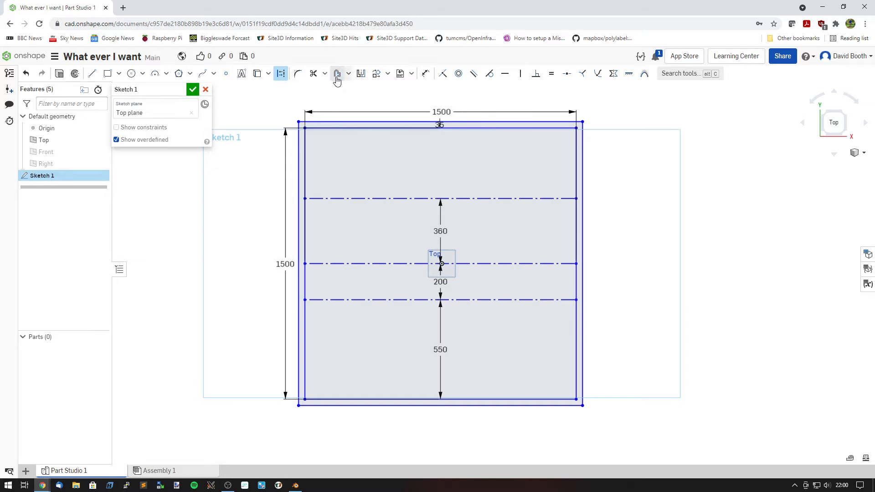
pyautogui.click(281, 77)
pyautogui.click(472, 200)
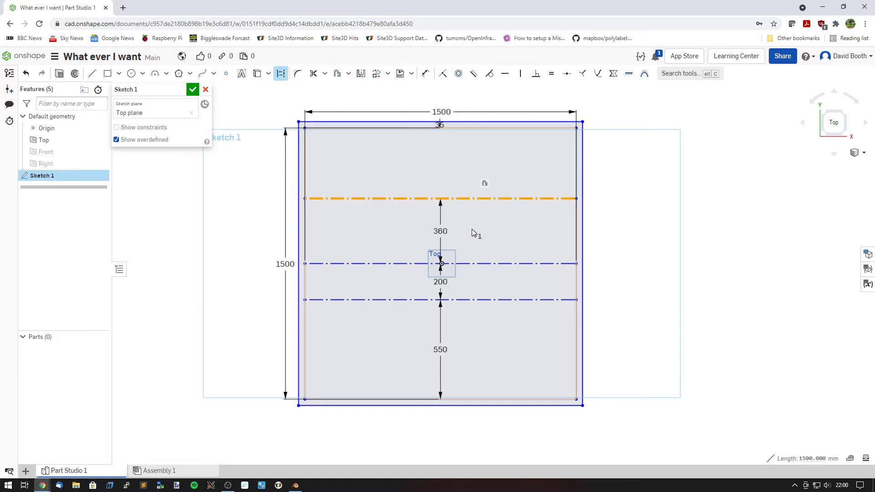
pyautogui.press('Delete')
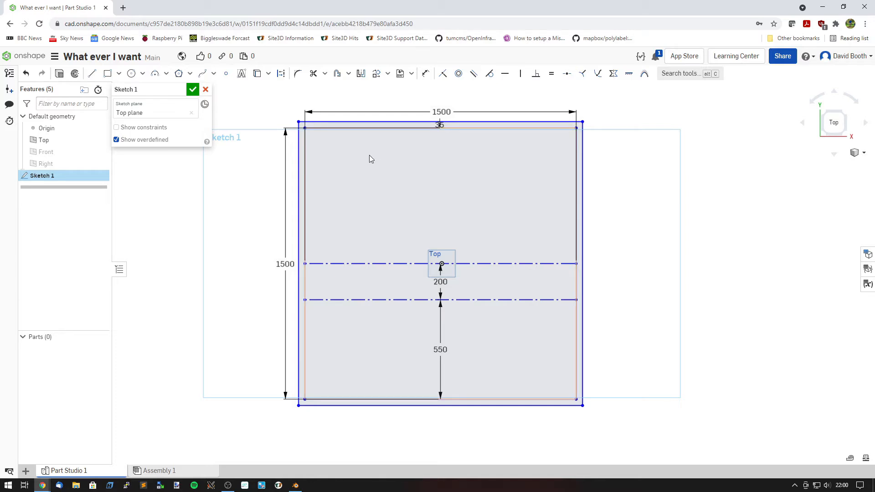
# Step: Sketch a 200 by 200 mm square in normal geometry in the upper part of the arena and leave the Rectangle tool
pyautogui.click(108, 73)
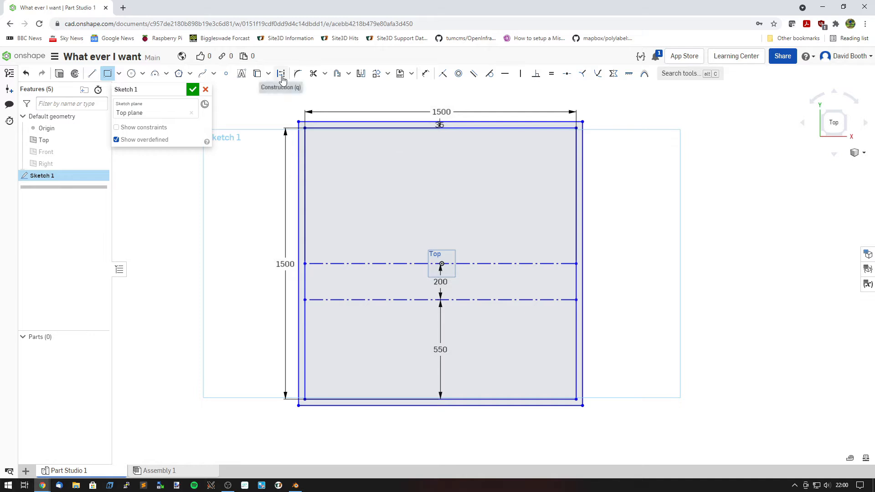
pyautogui.click(411, 160)
pyautogui.click(466, 206)
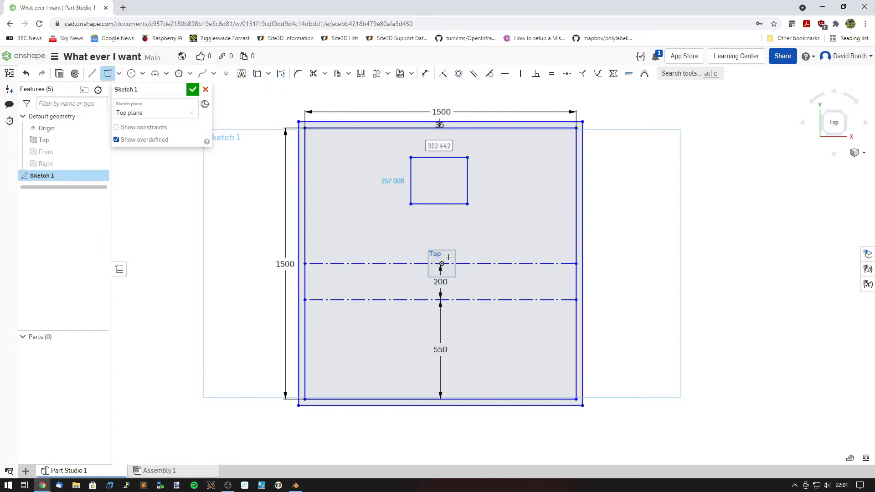
pyautogui.write('200')
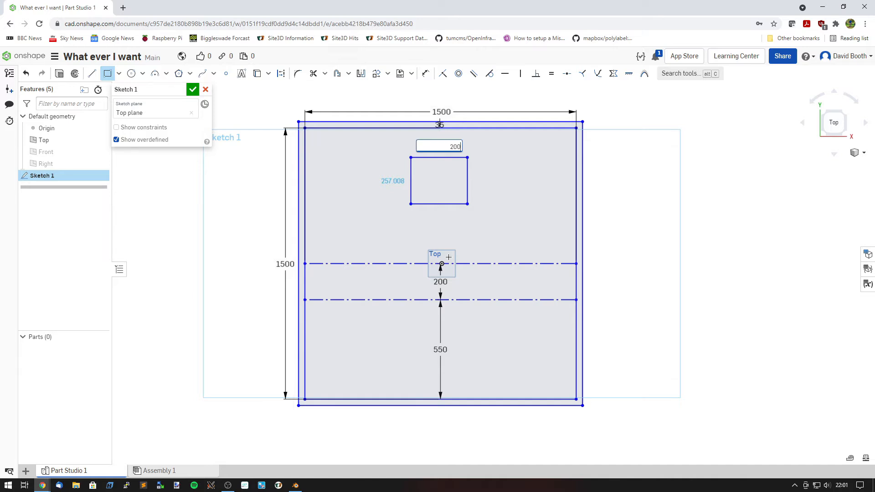
pyautogui.press('Tab')
pyautogui.write('200')
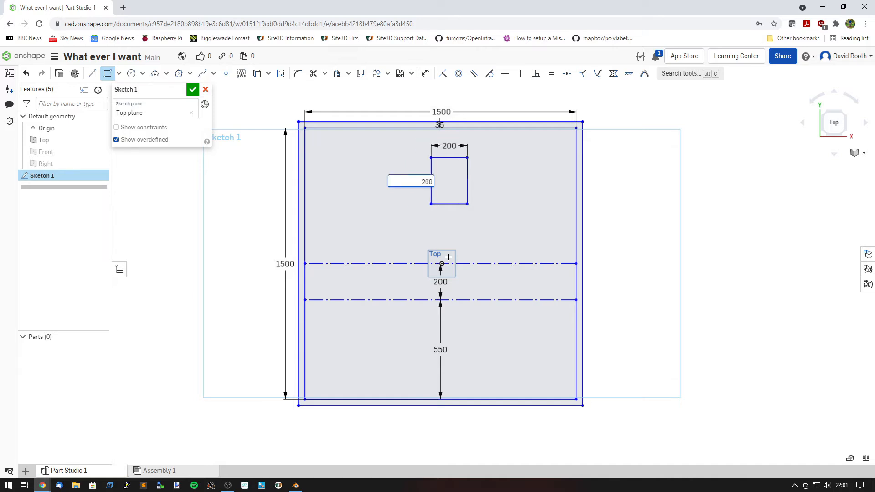
pyautogui.press('Return')
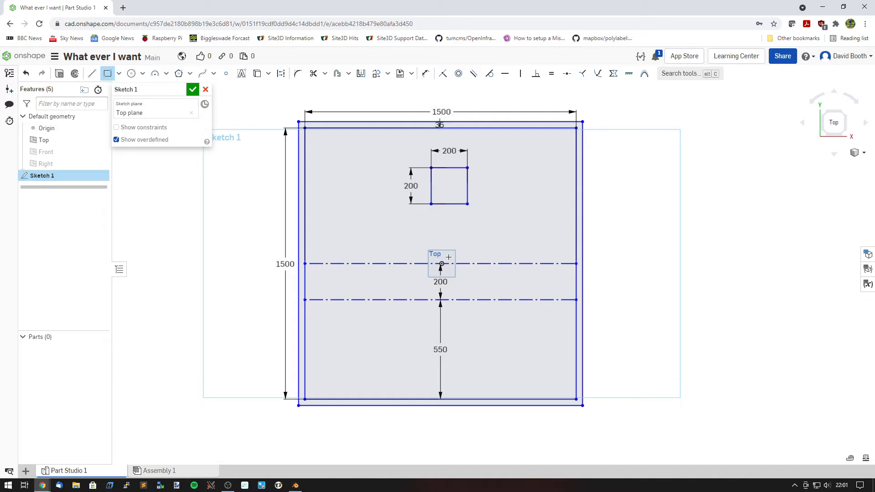
pyautogui.click(108, 73)
pyautogui.click(449, 151)
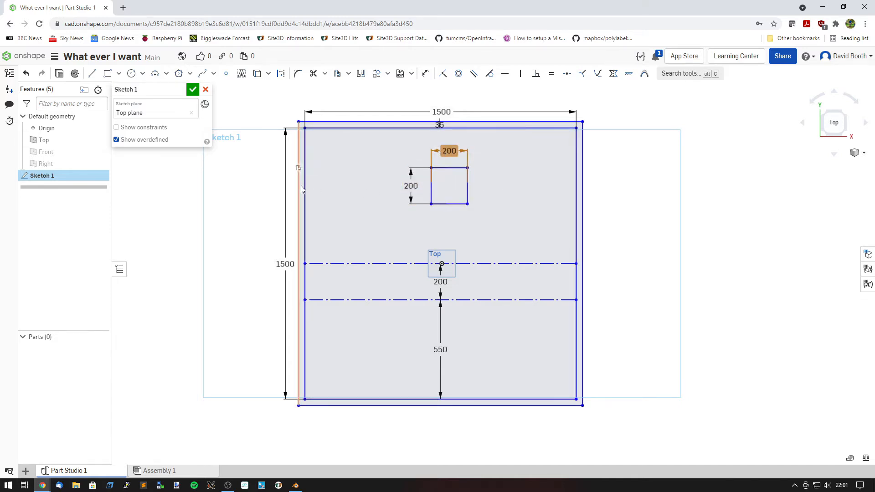
# Step: Dimension the small square's lower edge 360 mm above the upper construction line
pyautogui.click(425, 76)
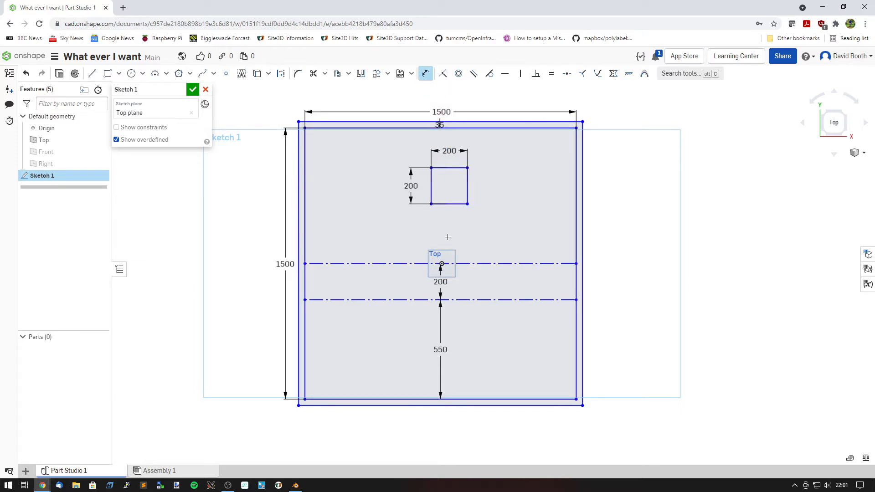
pyautogui.click(471, 264)
pyautogui.click(454, 204)
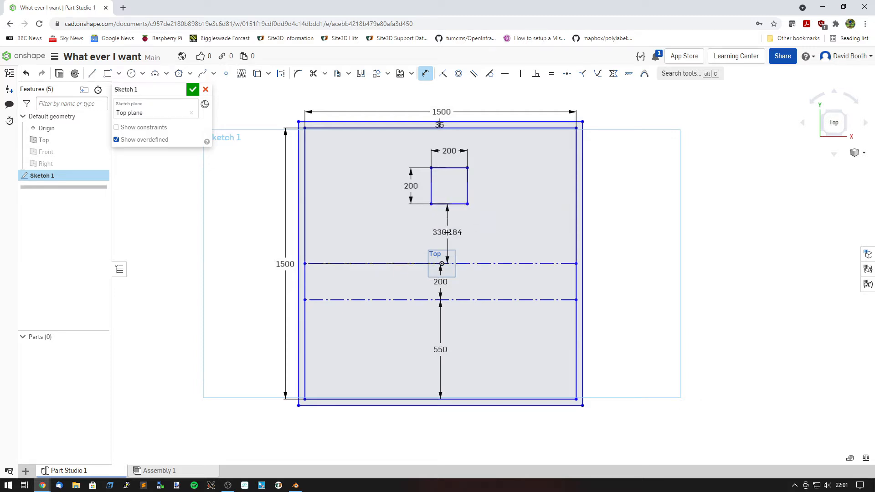
pyautogui.click(447, 232)
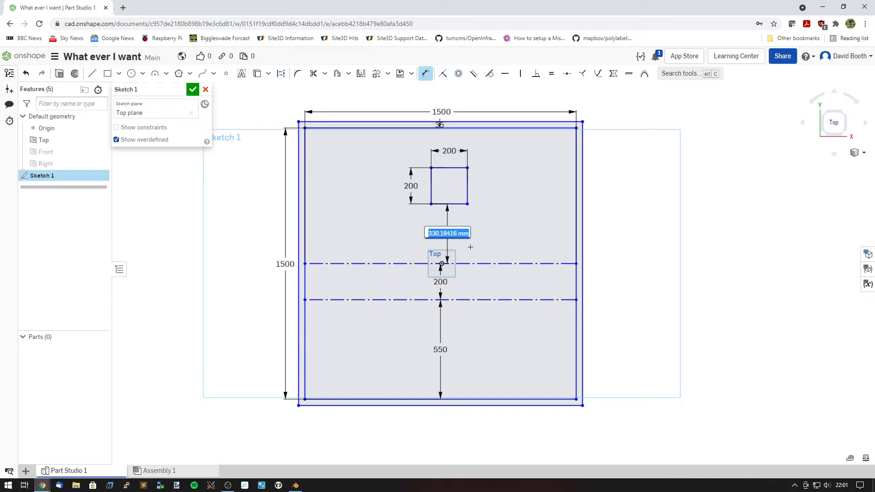
pyautogui.write('360')
pyautogui.press('Return')
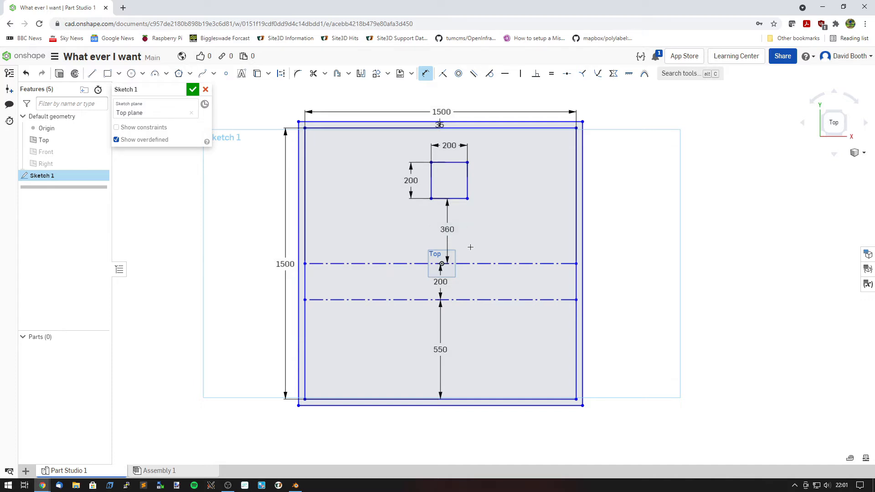
# Step: Dimension the small square's left edge 650 mm from the arena's left inner edge and leave the Dimension tool
pyautogui.click(431, 182)
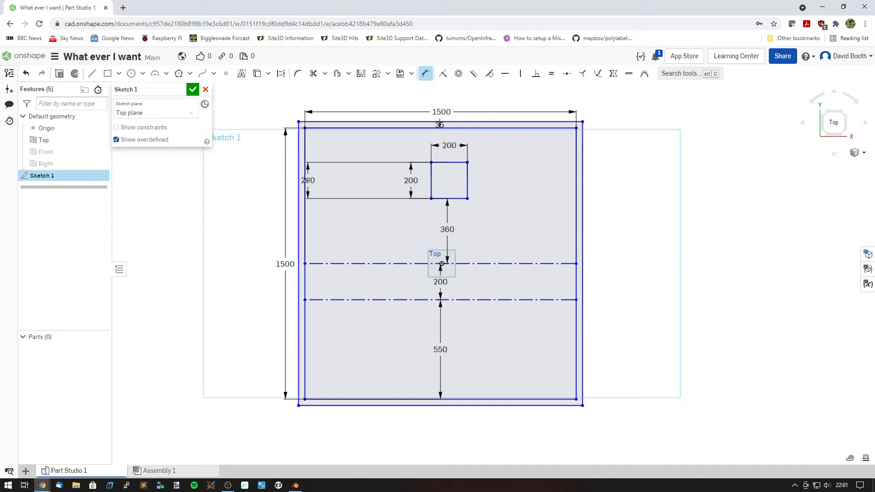
pyautogui.click(306, 180)
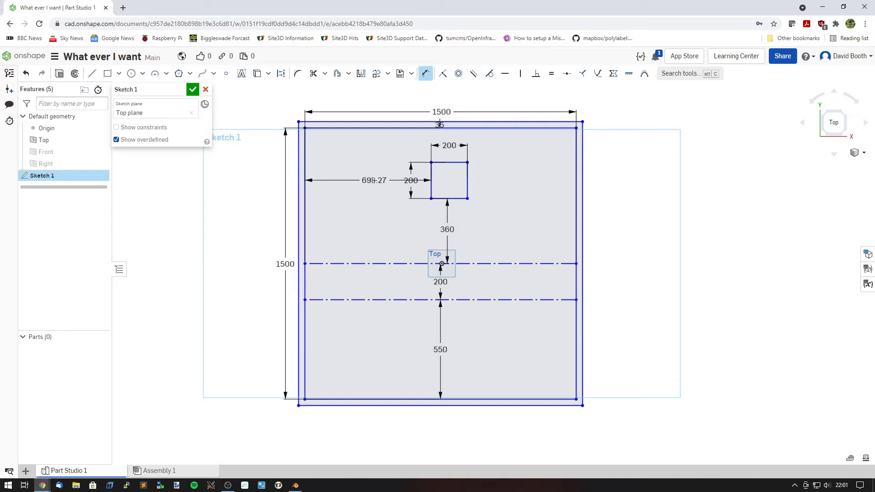
pyautogui.click(374, 180)
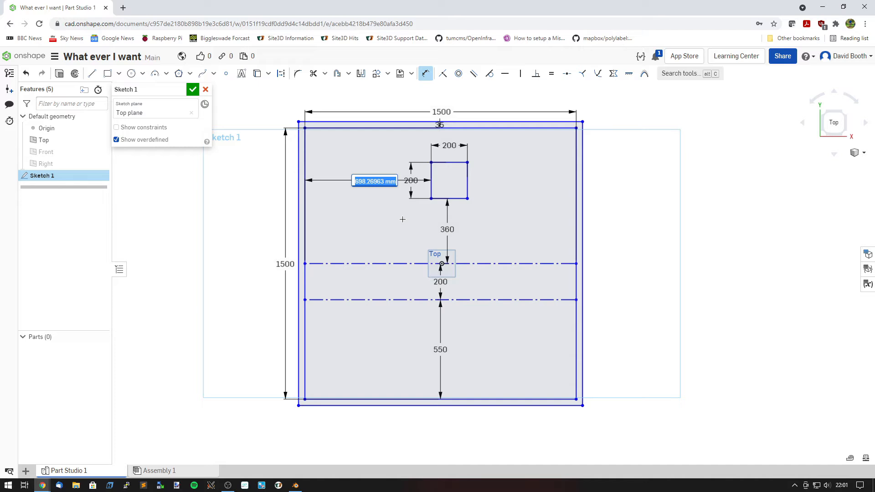
pyautogui.write('650')
pyautogui.press('Return')
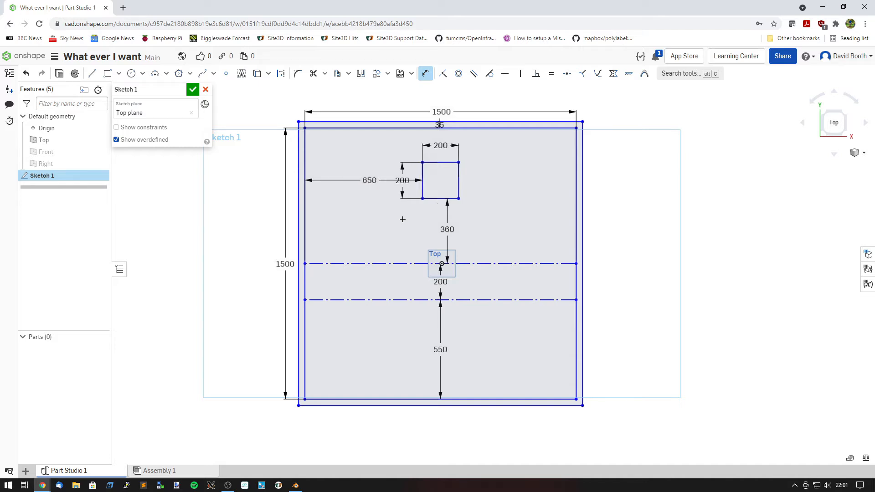
pyautogui.click(426, 73)
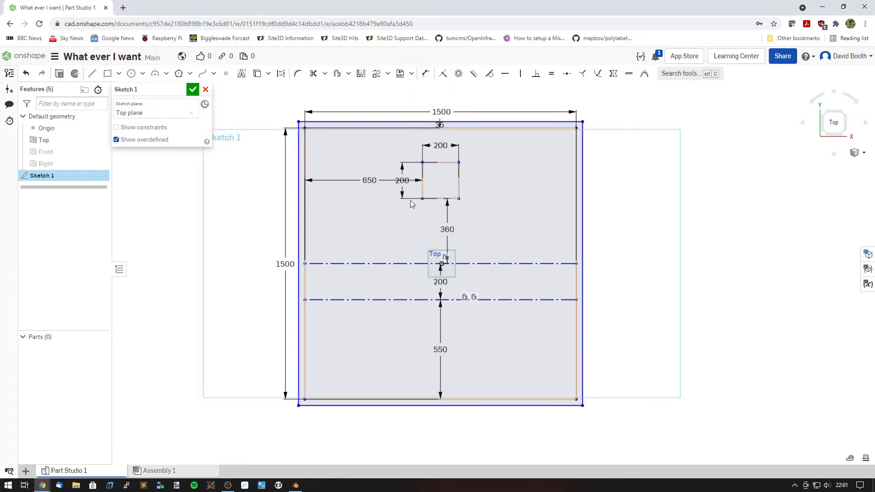
# Step: Rearrange the small square's height and 360 mm dimensions and the construction lines' 200 and 550 mm dimensions so the labels no longer crowd each other
pyautogui.moveTo(402, 181); pyautogui.dragTo(472, 182)
pyautogui.moveTo(448, 228); pyautogui.dragTo(441, 226)
pyautogui.moveTo(440, 282); pyautogui.dragTo(342, 284)
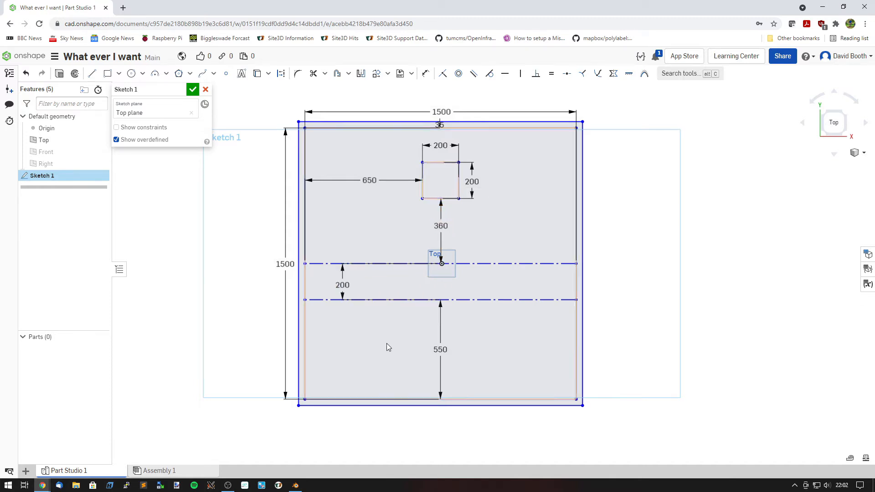
pyautogui.moveTo(440, 349); pyautogui.dragTo(501, 354)
pyautogui.moveTo(343, 285); pyautogui.dragTo(322, 282)
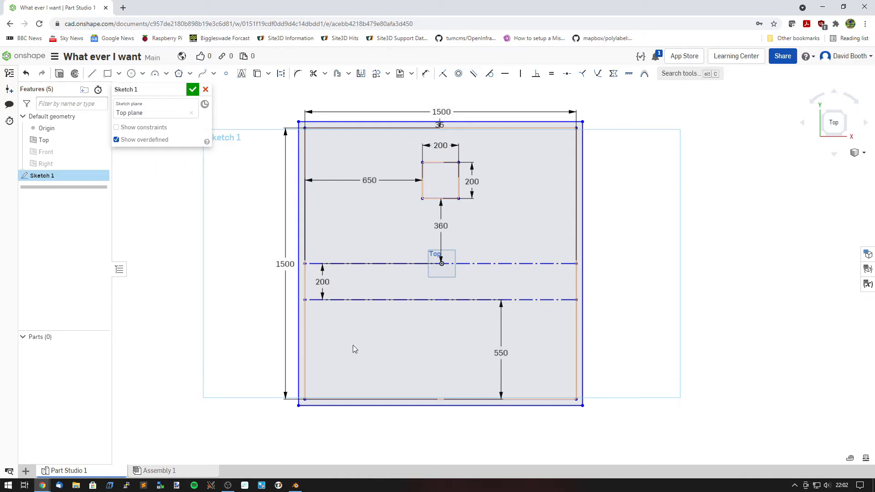
# Step: Sketch a 500 mm wide, 325 mm high rectangle starting on the arena's left inner edge, below the lower construction line
pyautogui.click(110, 77)
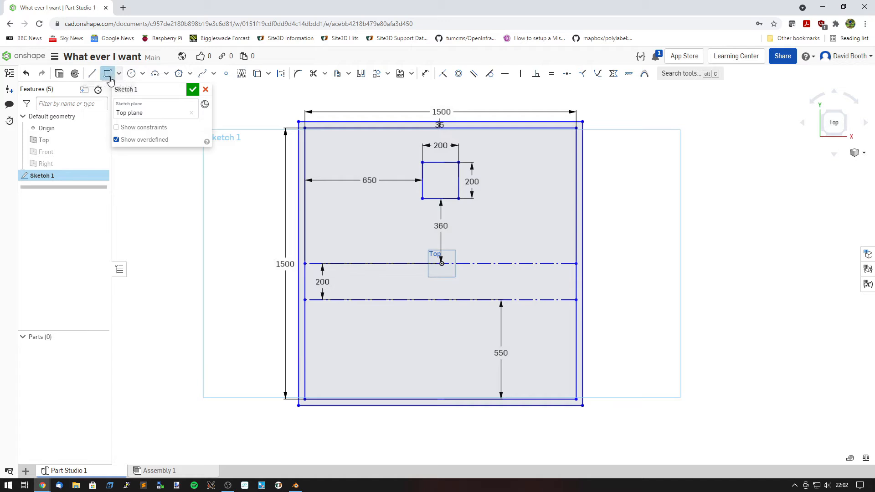
pyautogui.click(305, 325)
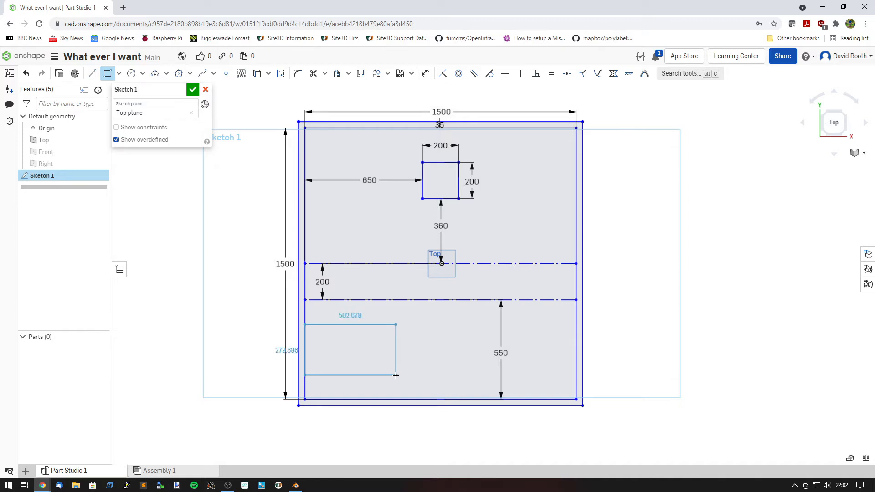
pyautogui.click(396, 375)
pyautogui.write('50')
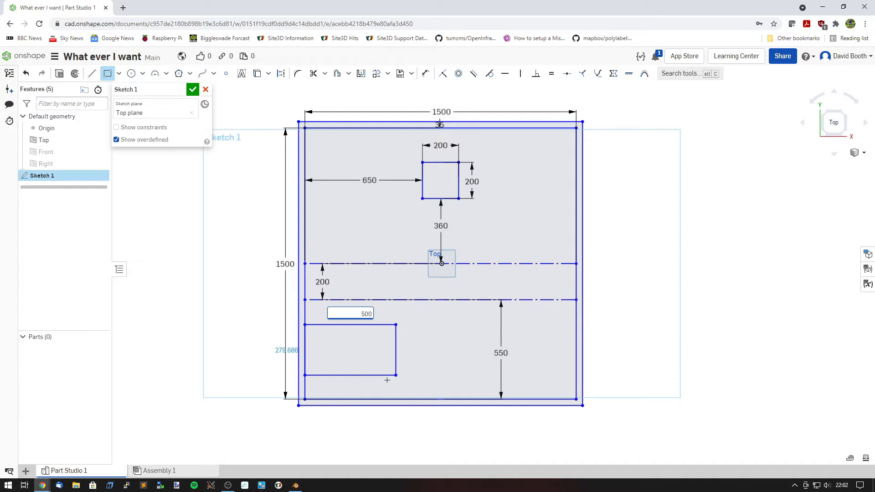
pyautogui.write('0')
pyautogui.press('Tab')
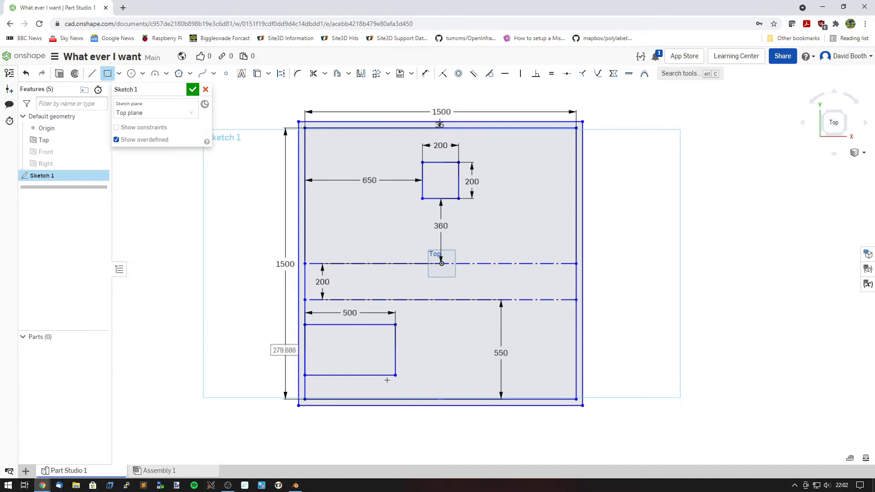
pyautogui.write('325')
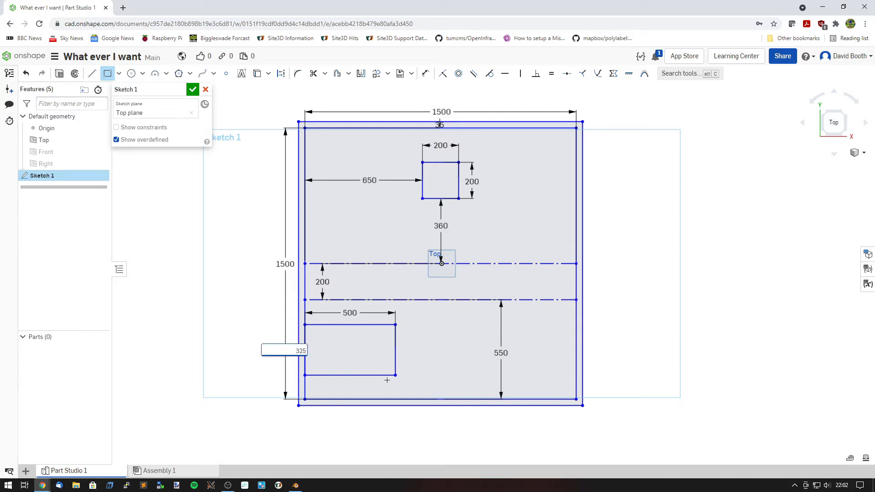
pyautogui.press('Return')
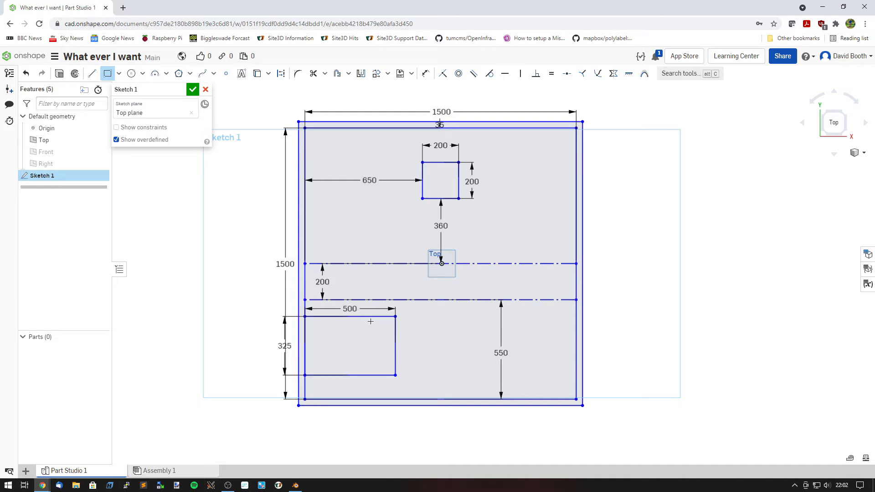
pyautogui.click(101, 80)
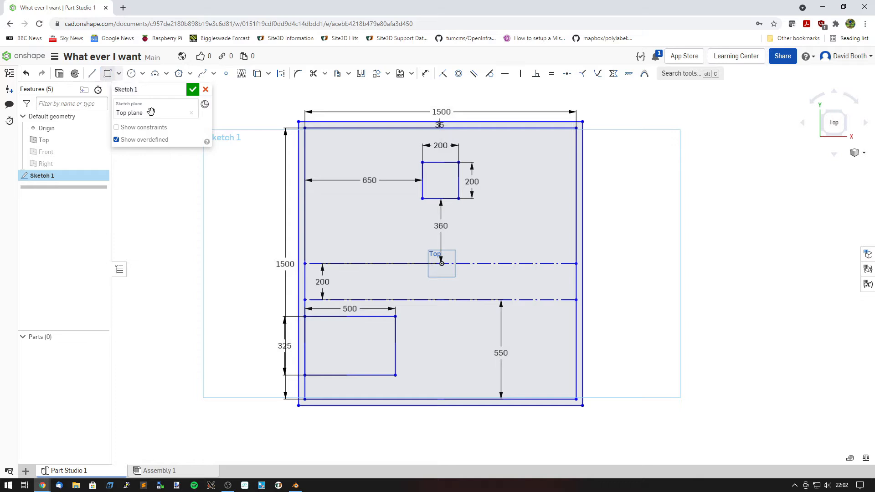
# Step: Set the height of the lower-left rectangle to 225 mm
pyautogui.doubleClick(286, 347)
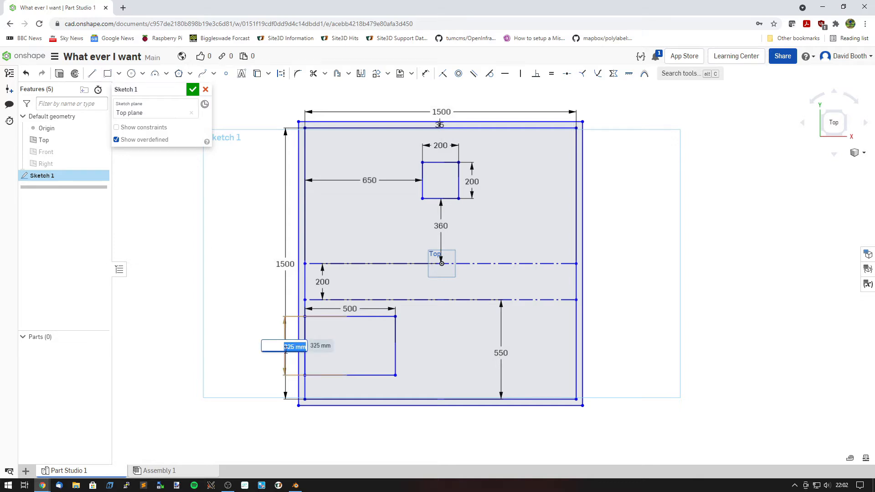
pyautogui.write('225')
pyautogui.press('Return')
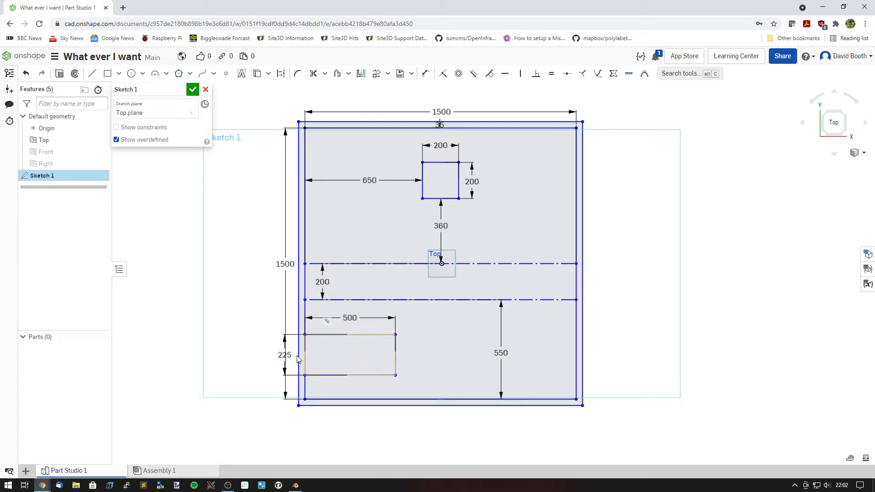
# Step: Set the height of the lower-left rectangle to 325 mm
pyautogui.doubleClick(285, 355)
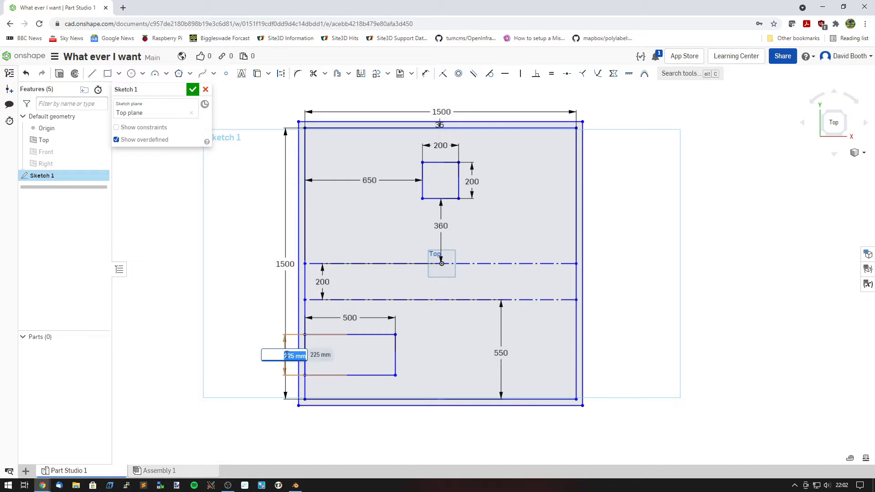
pyautogui.write('325')
pyautogui.press('Return')
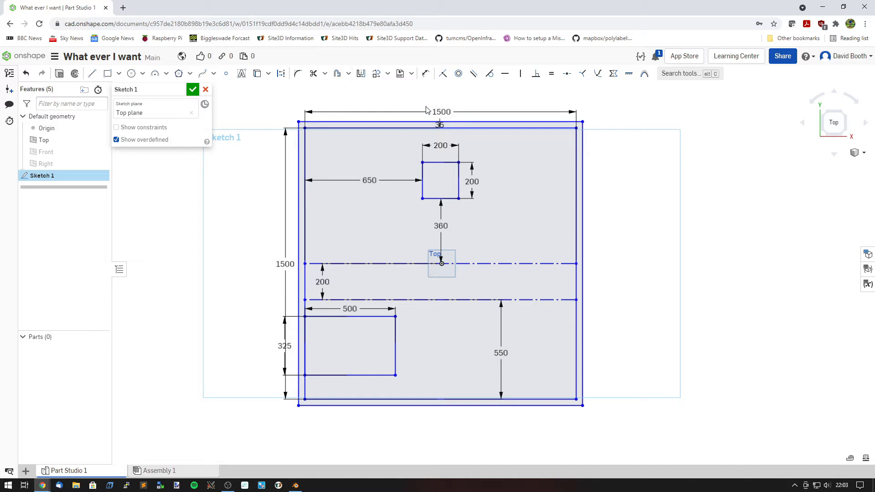
# Step: Dimension the lower-left rectangle's bottom edge 150 mm above the arena's lower inner edge and leave the Dimension tool
pyautogui.click(427, 75)
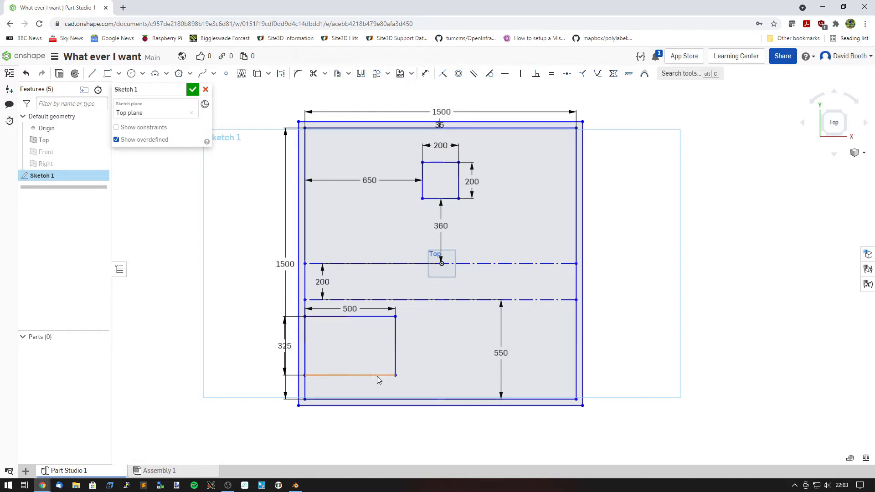
pyautogui.click(425, 74)
pyautogui.click(366, 375)
pyautogui.click(361, 399)
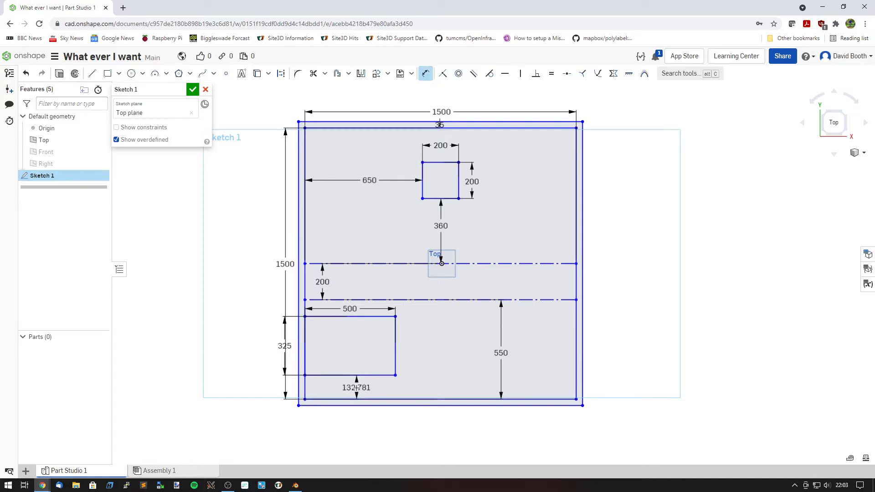
pyautogui.click(357, 387)
pyautogui.write('150')
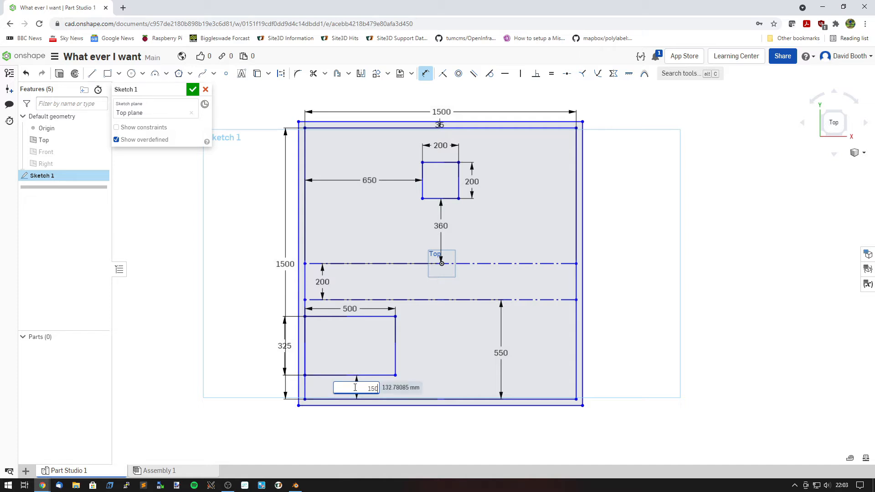
pyautogui.press('Return')
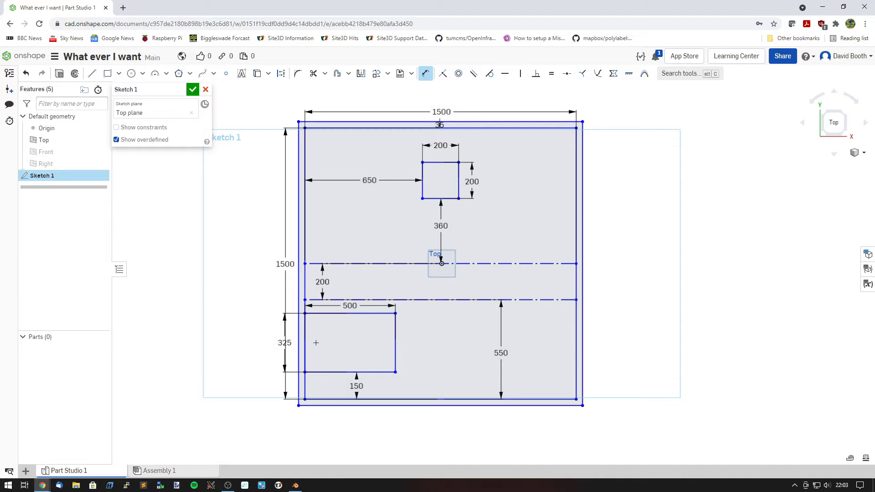
pyautogui.click(427, 74)
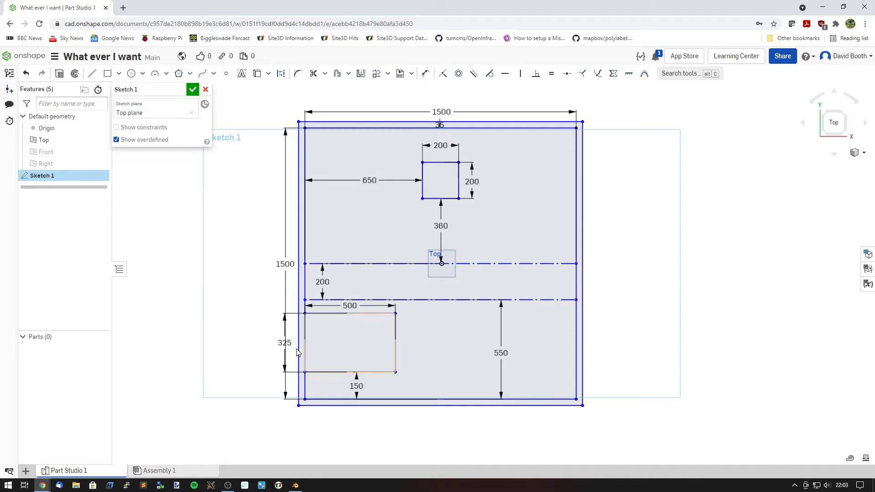
# Step: Move the lower-left rectangle's height dimension to its right side and its width dimension inside the rectangle
pyautogui.moveTo(294, 346); pyautogui.dragTo(409, 343)
pyautogui.moveTo(349, 305); pyautogui.dragTo(353, 324)
pyautogui.moveTo(409, 342); pyautogui.dragTo(404, 341)
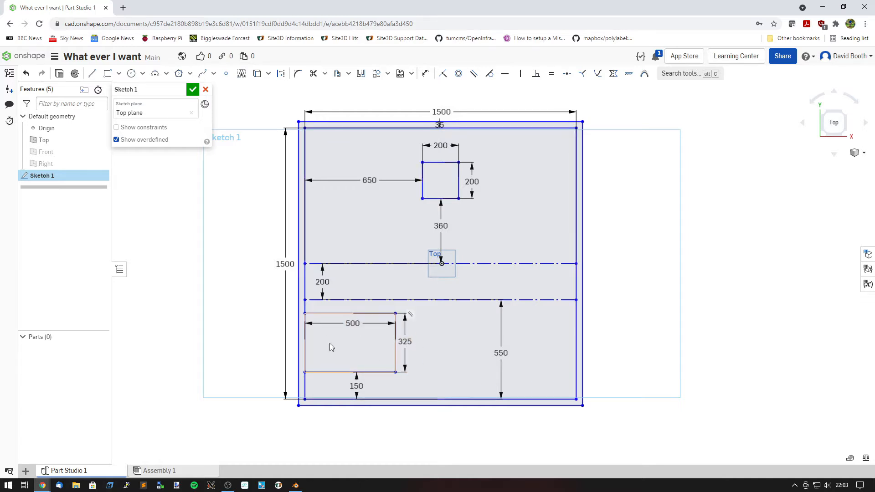
# Step: Resize the lower-left rectangle to 400 mm wide and 225 mm high, placing its width label above and its height label beside it
pyautogui.doubleClick(356, 325)
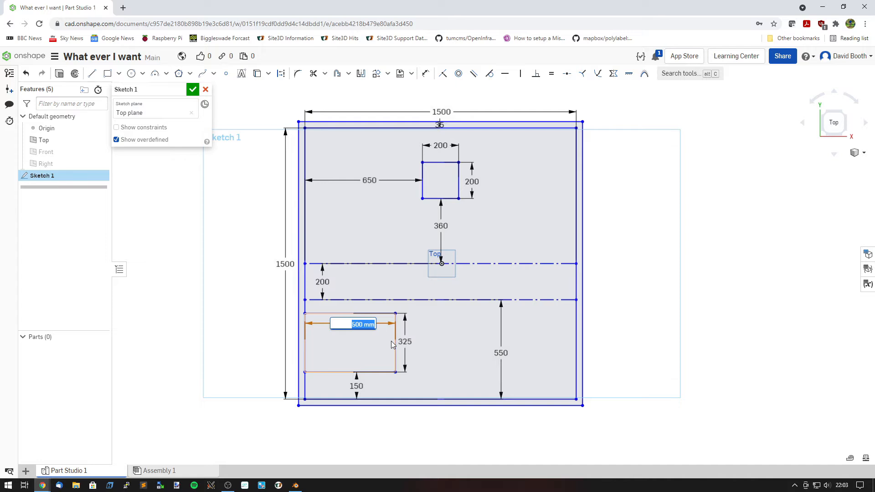
pyautogui.write('400')
pyautogui.press('Return')
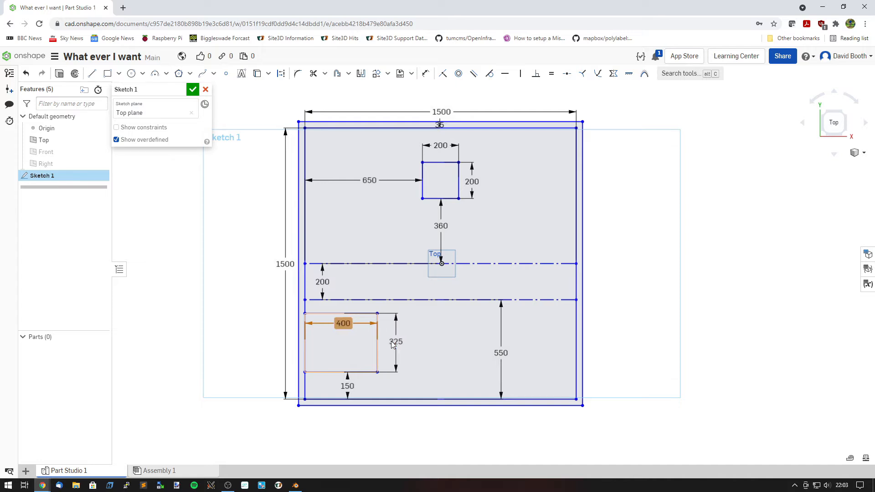
pyautogui.doubleClick(399, 343)
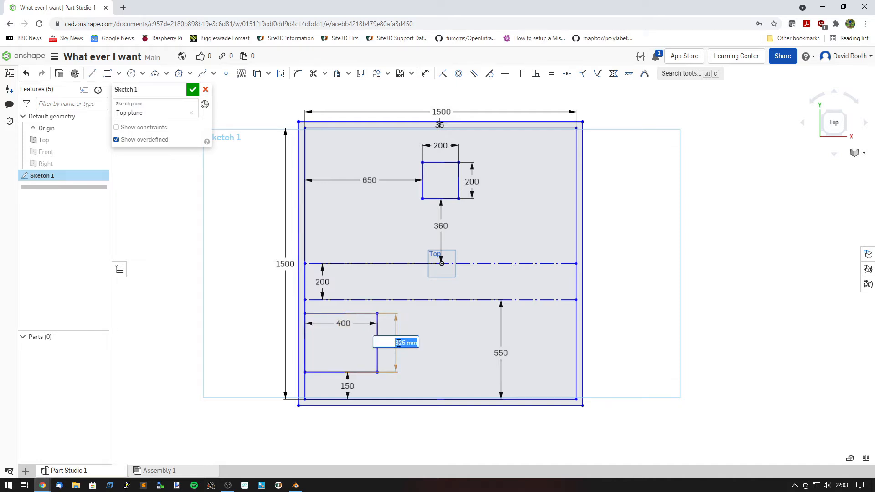
pyautogui.write('225')
pyautogui.press('Return')
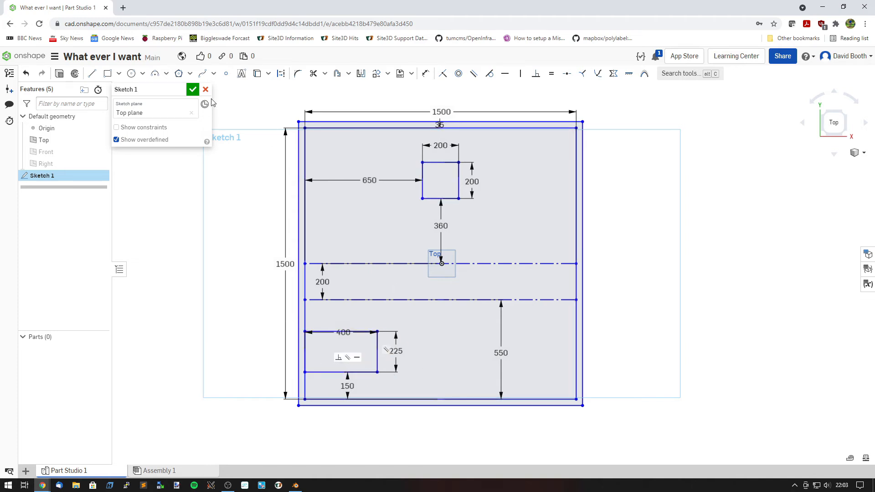
pyautogui.moveTo(343, 332); pyautogui.dragTo(342, 320)
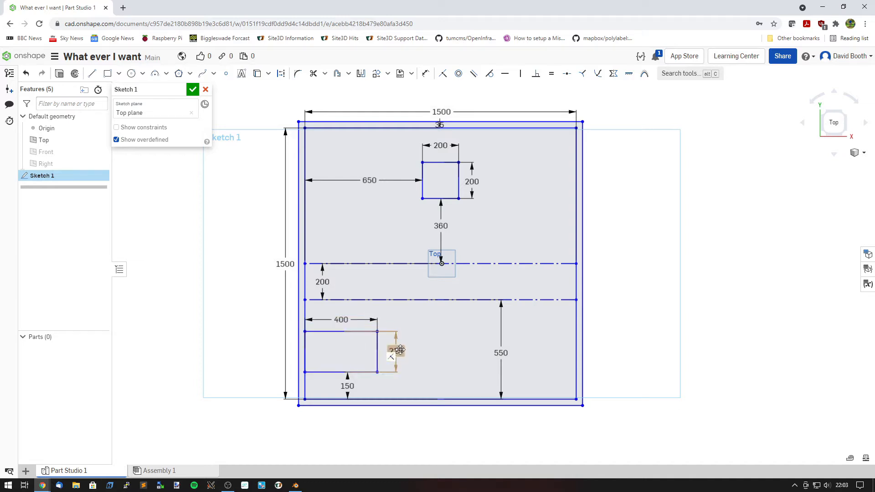
pyautogui.moveTo(395, 349); pyautogui.dragTo(392, 352)
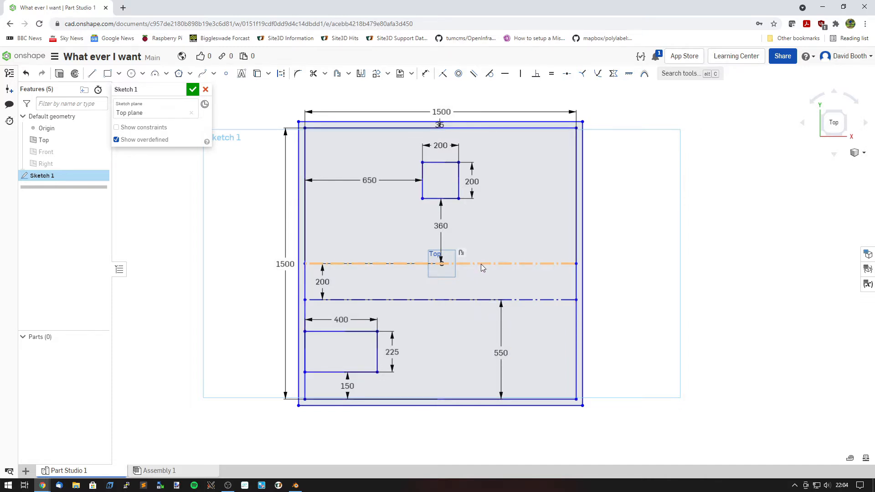
# Step: Offset the upper horizontal construction line by 15 mm both above and below to outline the stop line
pyautogui.scroll(5, 481, 264)
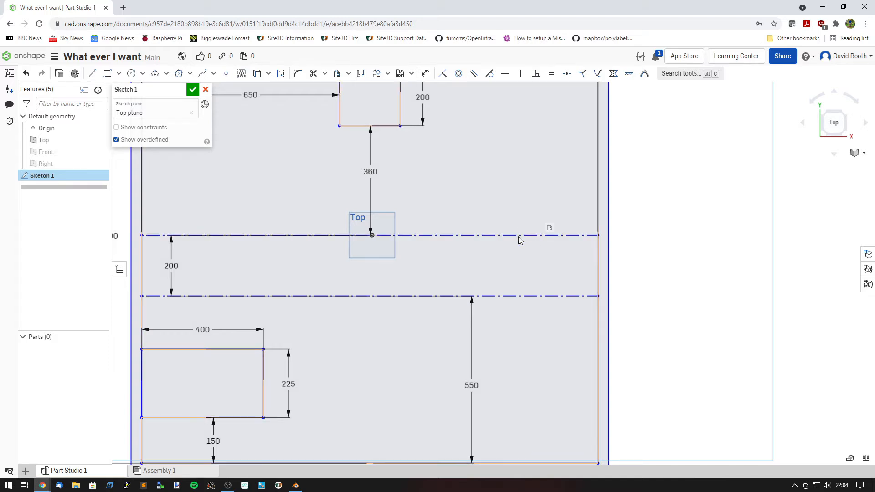
pyautogui.moveTo(521, 237)
pyautogui.click(338, 74)
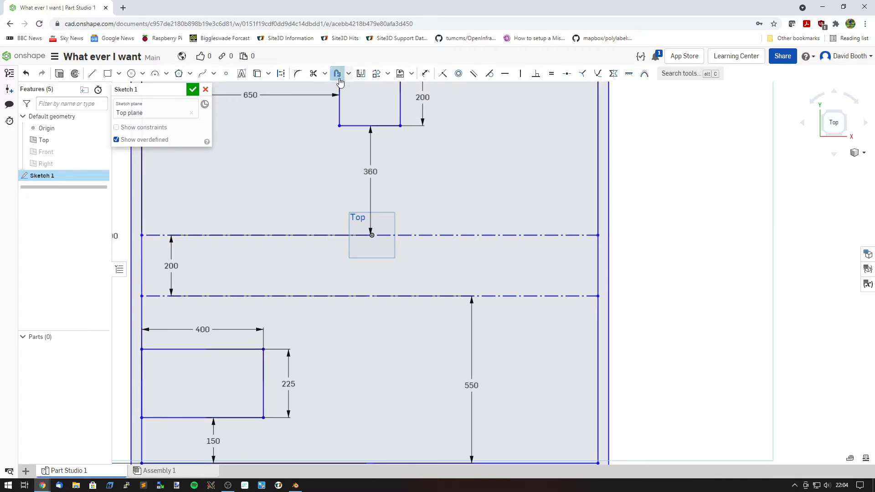
pyautogui.click(495, 236)
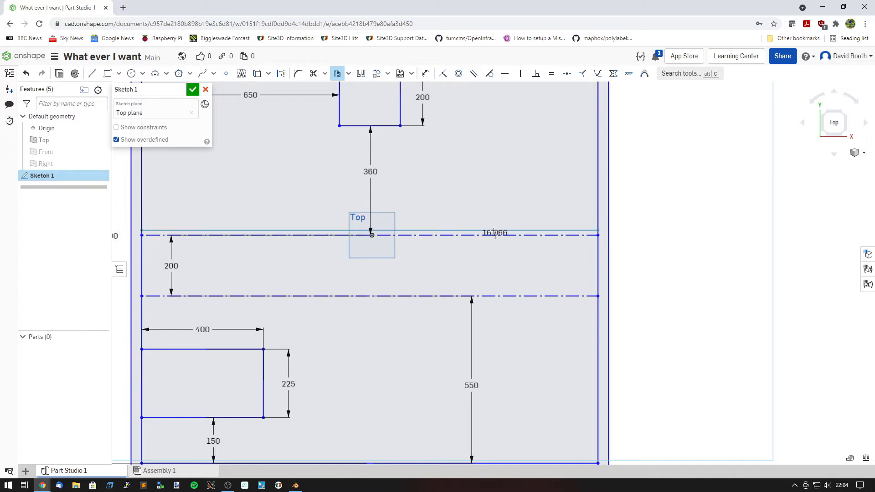
pyautogui.click(494, 233)
pyautogui.write('15')
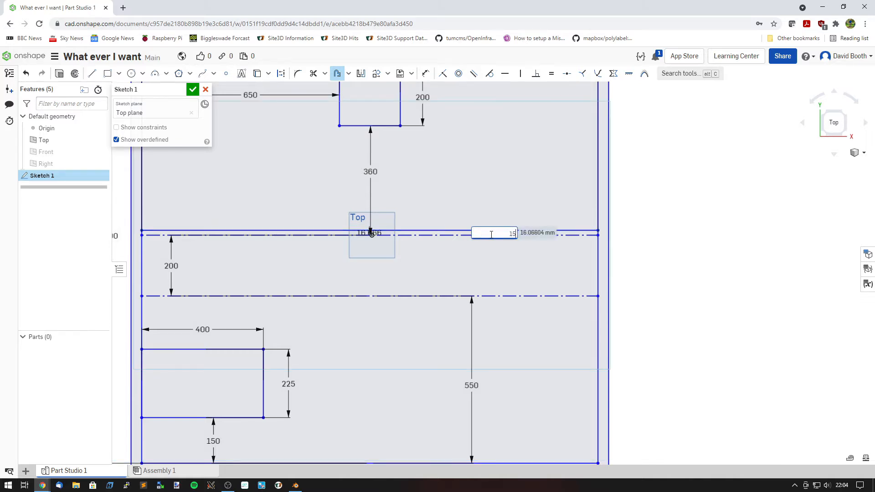
pyautogui.press('Return')
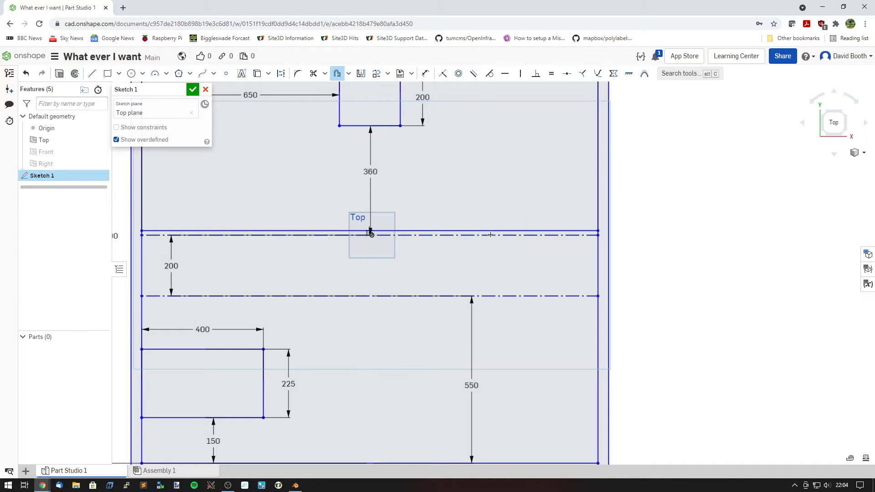
pyautogui.click(467, 250)
pyautogui.write('15')
pyautogui.press('Return')
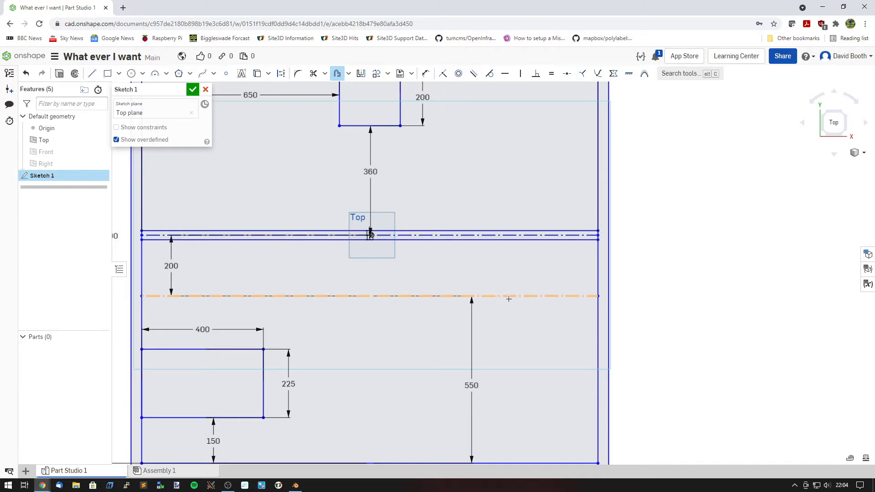
# Step: Offset the lower horizontal construction line by 5 mm both above and below, and leave the Offset tool
pyautogui.click(506, 296)
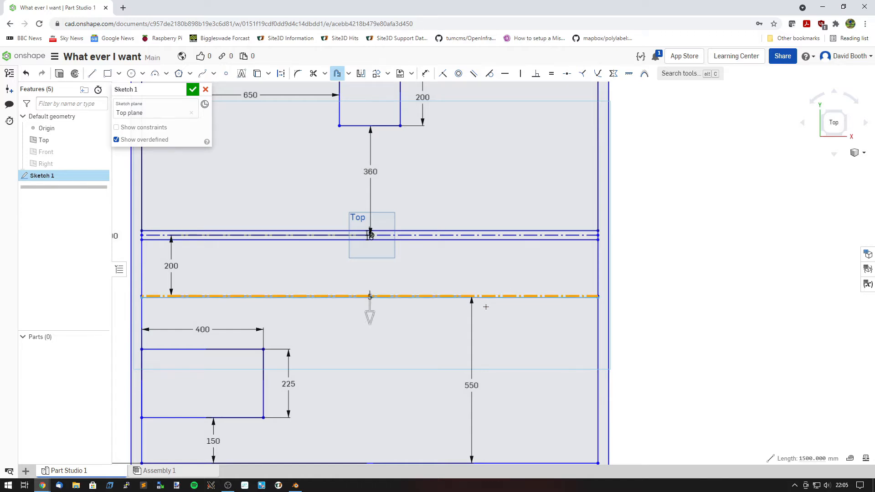
pyautogui.click(483, 297)
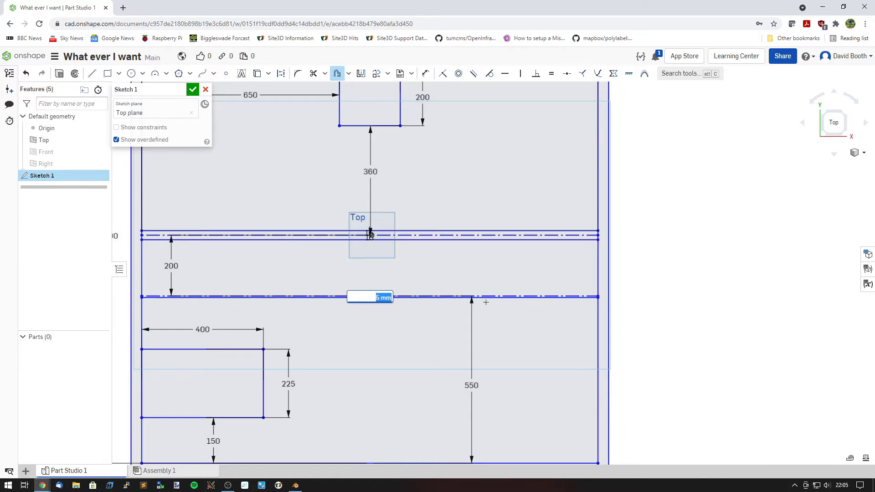
pyautogui.press('Return')
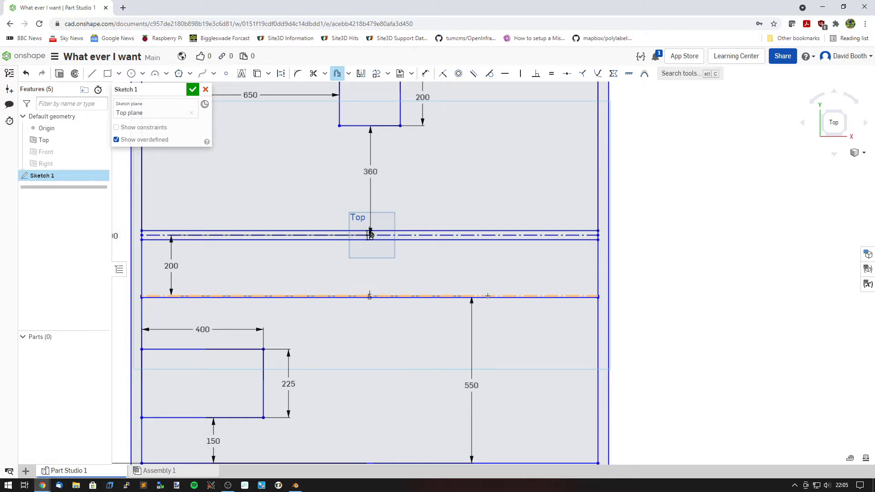
pyautogui.click(500, 295)
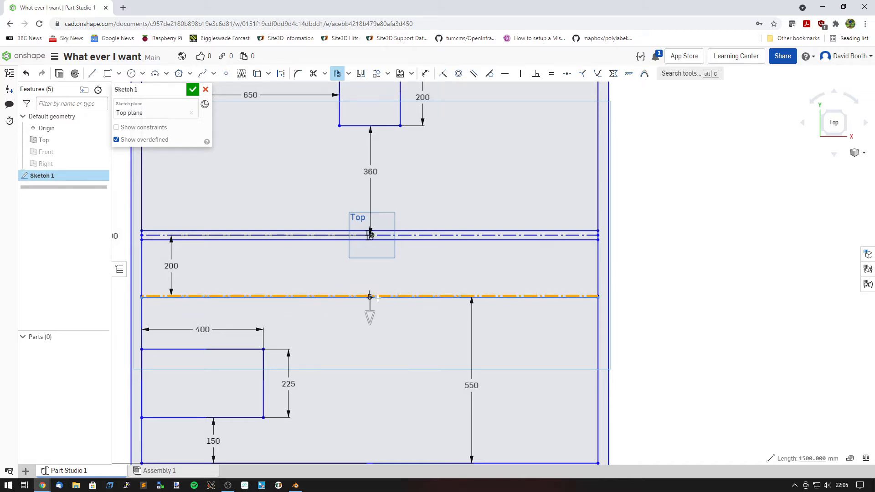
pyautogui.click(504, 283)
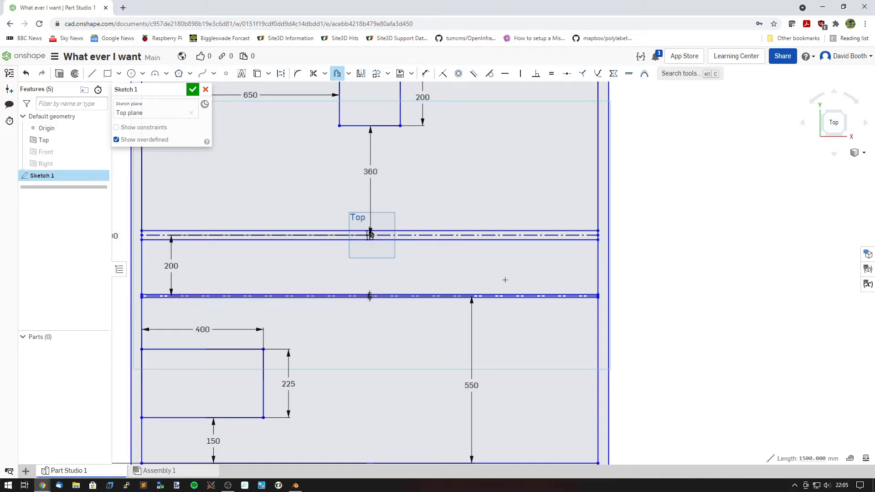
pyautogui.write('5')
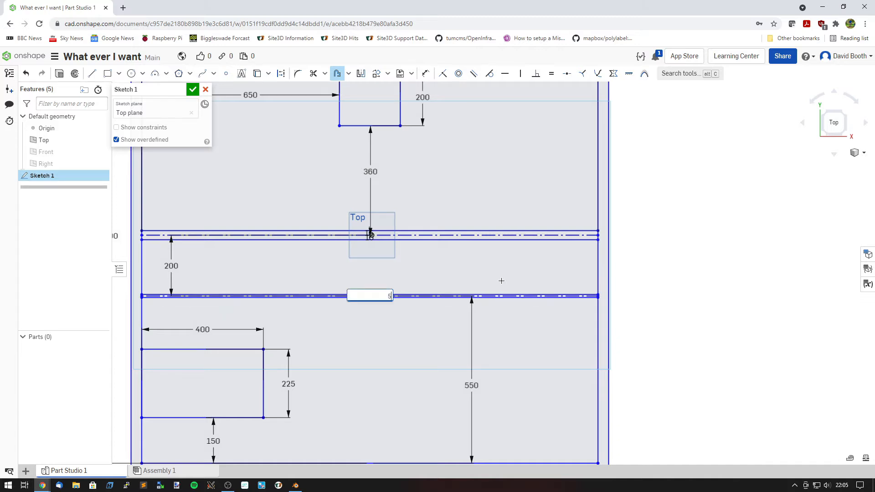
pyautogui.press('Return')
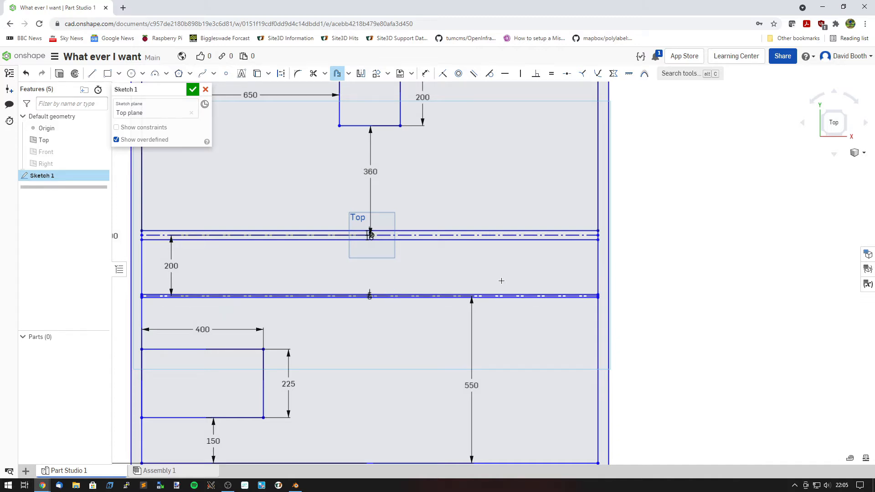
pyautogui.click(337, 76)
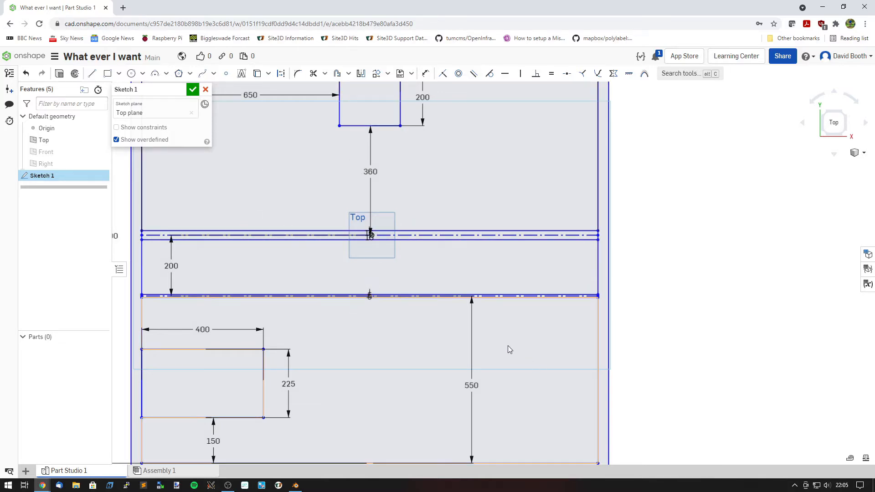
# Step: Check the layout against the Pi Wars Feed the Fish diagram and finish the sketch under the name Base Sketch
pyautogui.scroll(-1, 485, 318)
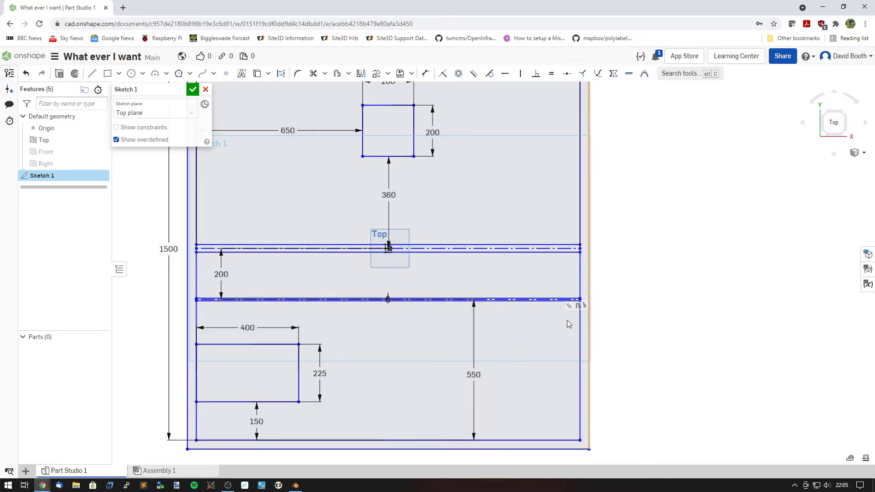
pyautogui.scroll(-1, 492, 311)
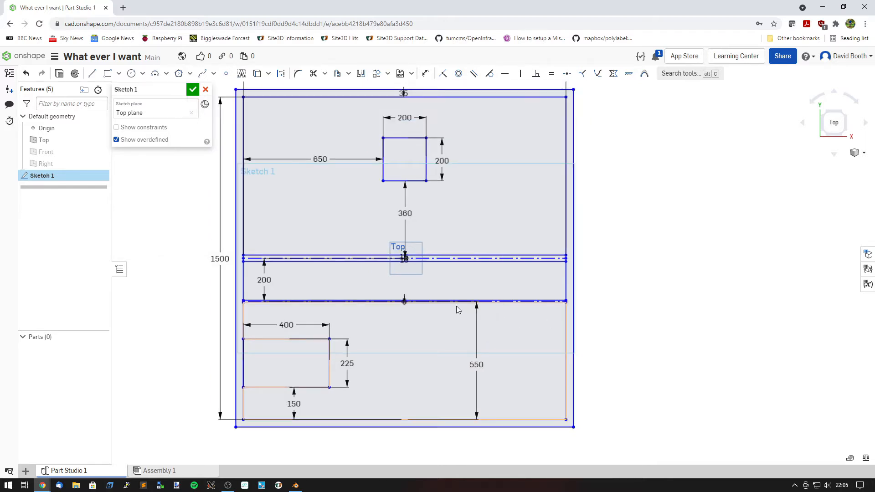
pyautogui.moveTo(470, 286)
pyautogui.mouseDown(button='middle')
pyautogui.moveTo(464, 300)
pyautogui.moveTo(484, 300)
pyautogui.mouseUp(button='middle')
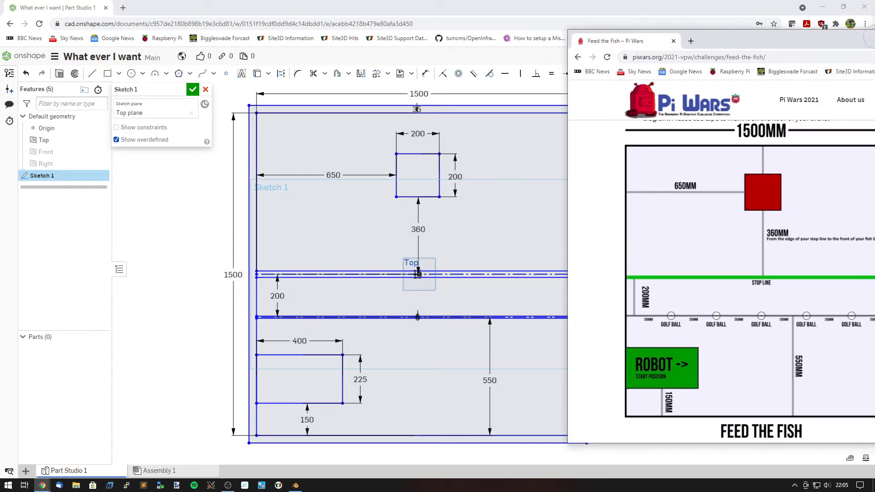
pyautogui.moveTo(874, 50)
pyautogui.mouseDown()
pyautogui.moveTo(611, 53)
pyautogui.moveTo(874, 50)
pyautogui.mouseUp()
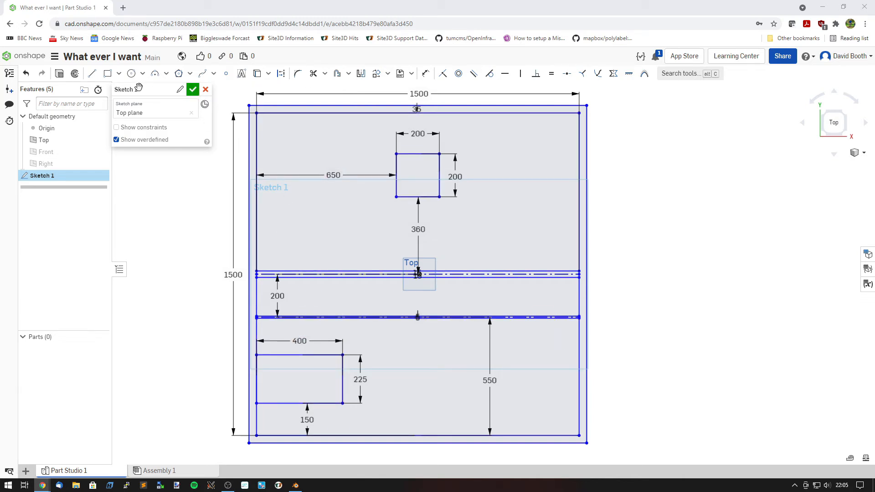
pyautogui.click(180, 89)
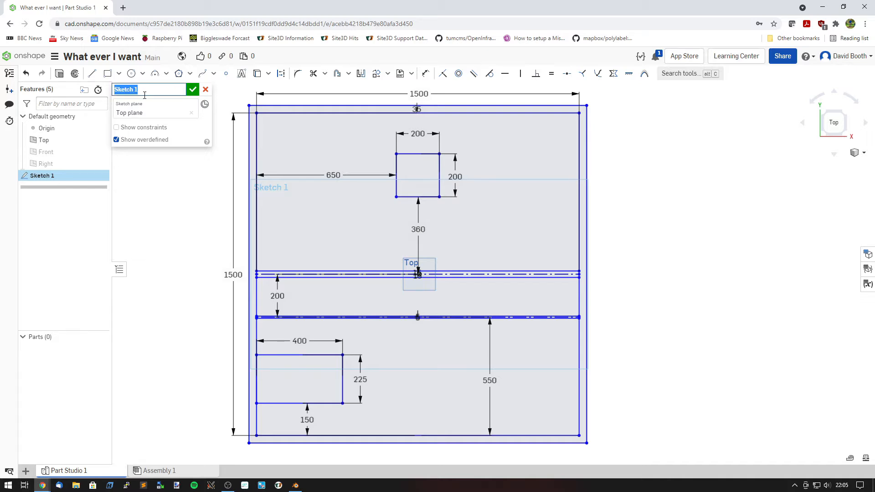
pyautogui.write('Base Sketch')
pyautogui.click(193, 89)
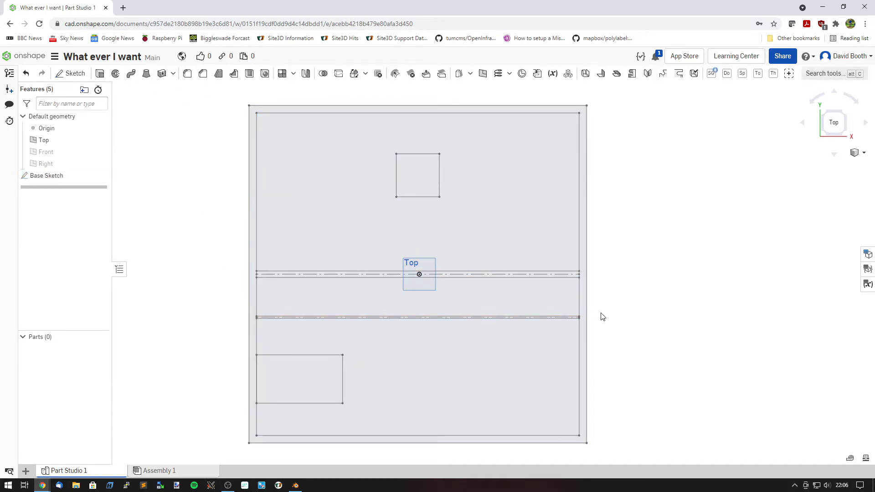
pyautogui.moveTo(545, 334); pyautogui.dragTo(536, 312, button='middle')
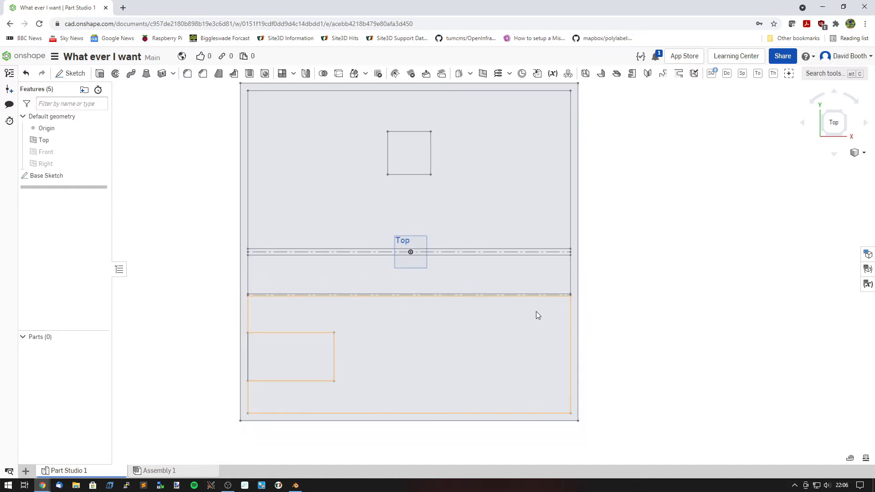
pyautogui.moveTo(537, 311)
pyautogui.mouseDown(button='right')
pyautogui.moveTo(547, 249)
pyautogui.moveTo(588, 254)
pyautogui.moveTo(564, 273)
pyautogui.moveTo(522, 256)
pyautogui.mouseUp(button='right')
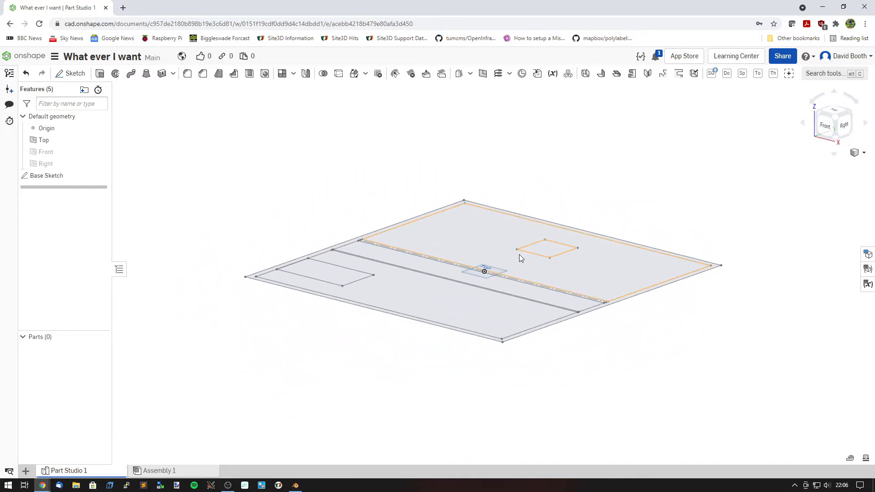
pyautogui.moveTo(489, 248); pyautogui.dragTo(459, 265, button='middle')
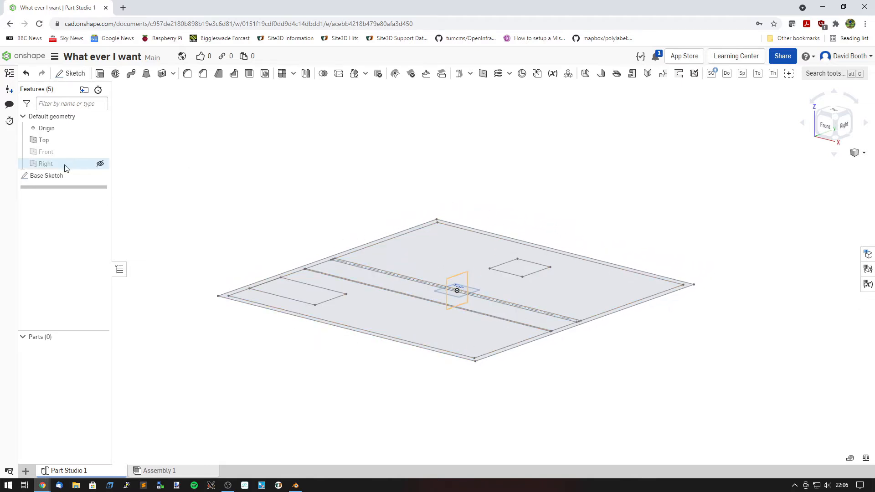
pyautogui.rightClick(53, 178)
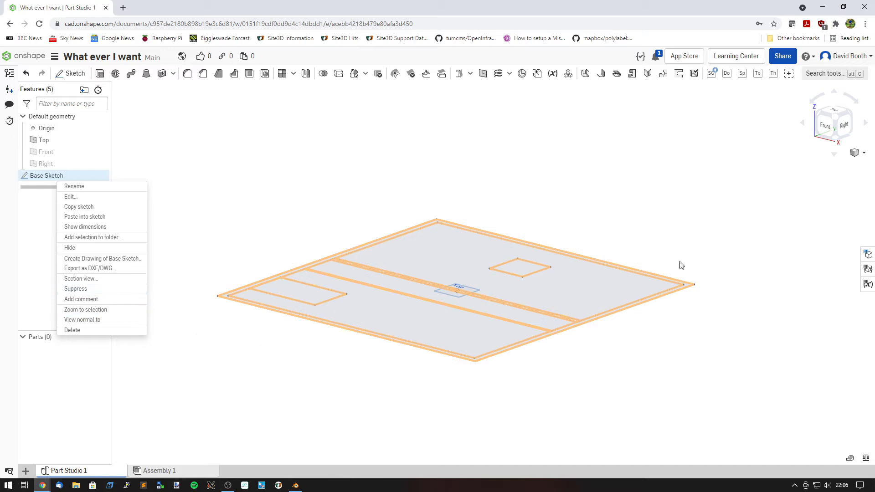
pyautogui.click(353, 375)
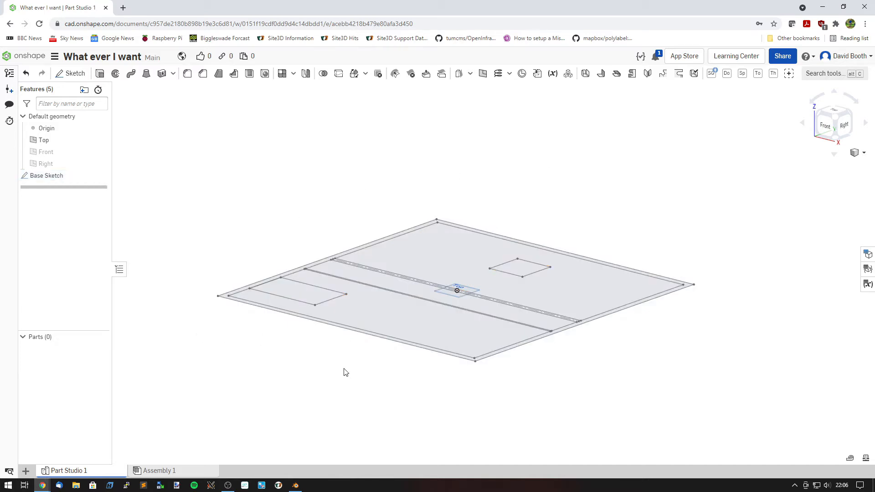
# Step: Extrude the narrow border region between the outer and inner squares of Base Sketch as a new solid
pyautogui.click(834, 112)
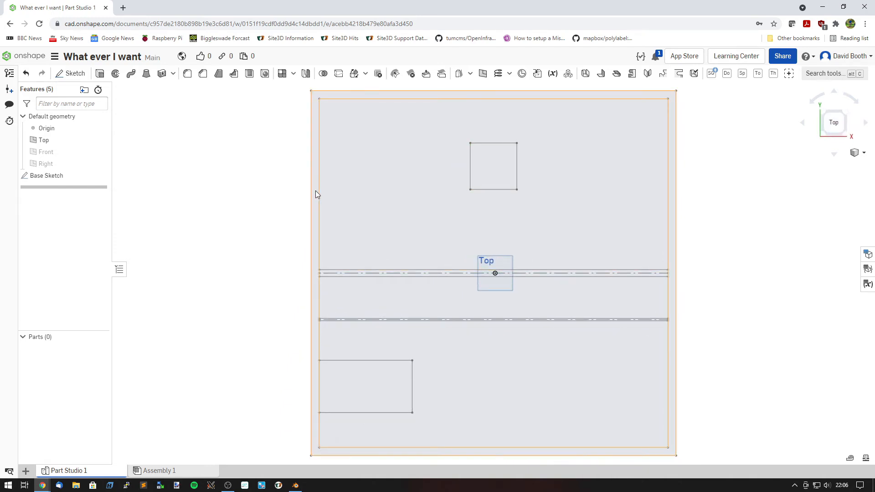
pyautogui.click(100, 74)
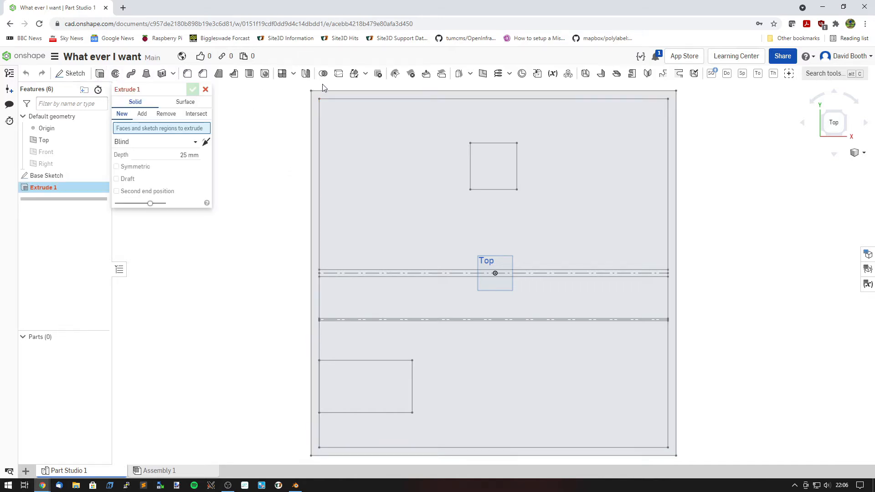
pyautogui.scroll(3, 315, 96)
pyautogui.scroll(2, 317, 100)
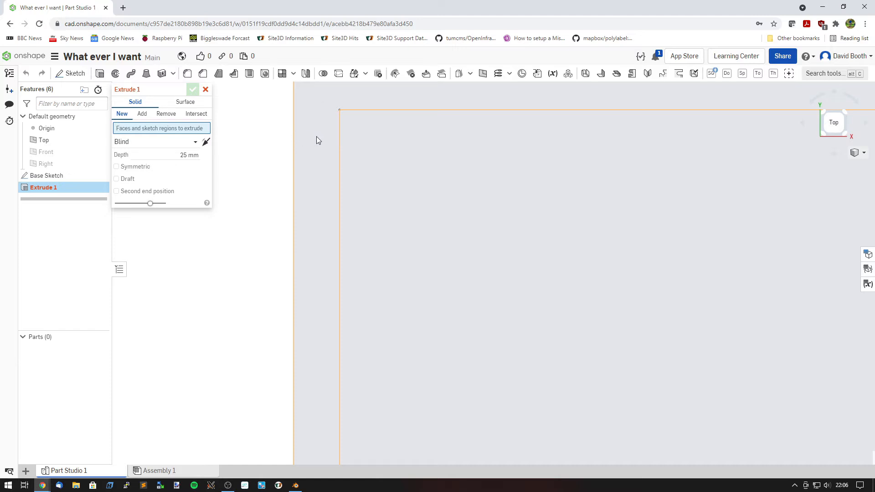
pyautogui.scroll(-3, 317, 136)
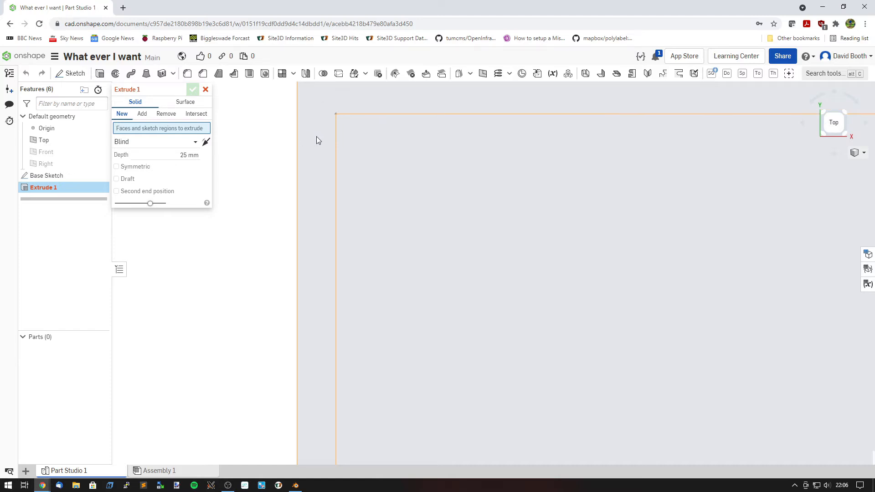
pyautogui.click(313, 189)
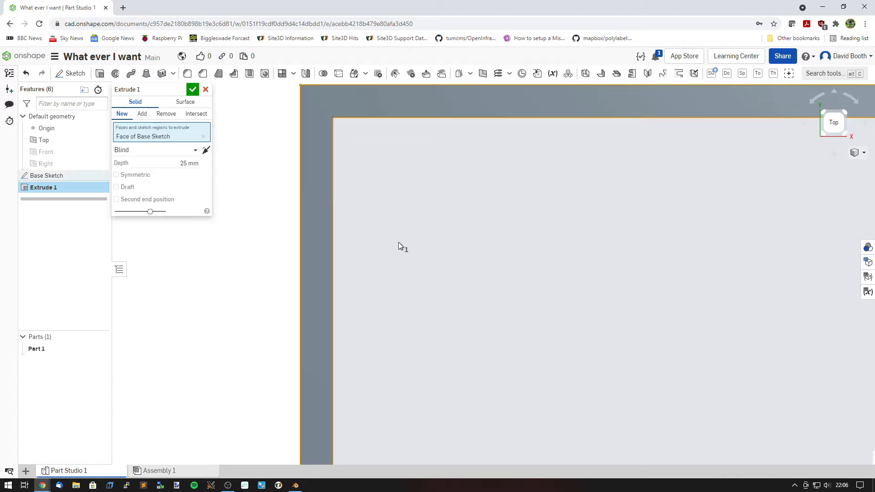
# Step: Set the wall extrusion's depth to 50 mm, rising upward from the sketch, and accept the feature
pyautogui.moveTo(403, 246); pyautogui.dragTo(290, 171, button='right')
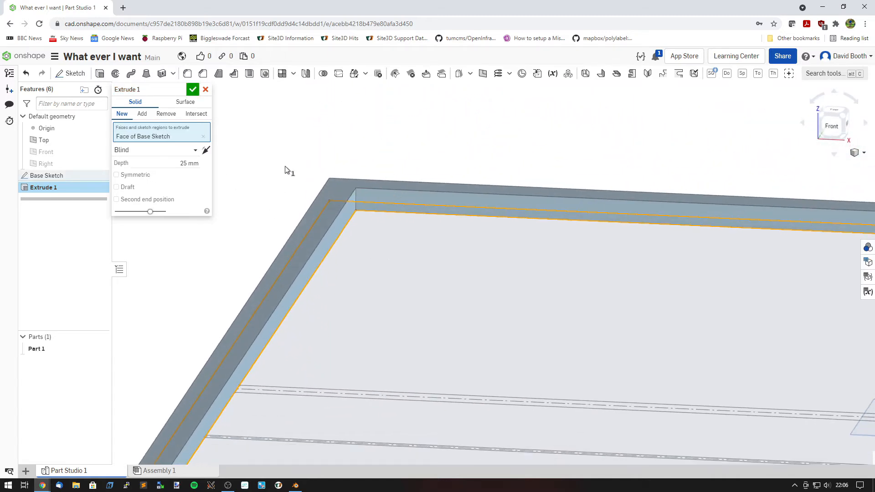
pyautogui.scroll(-5, 378, 239)
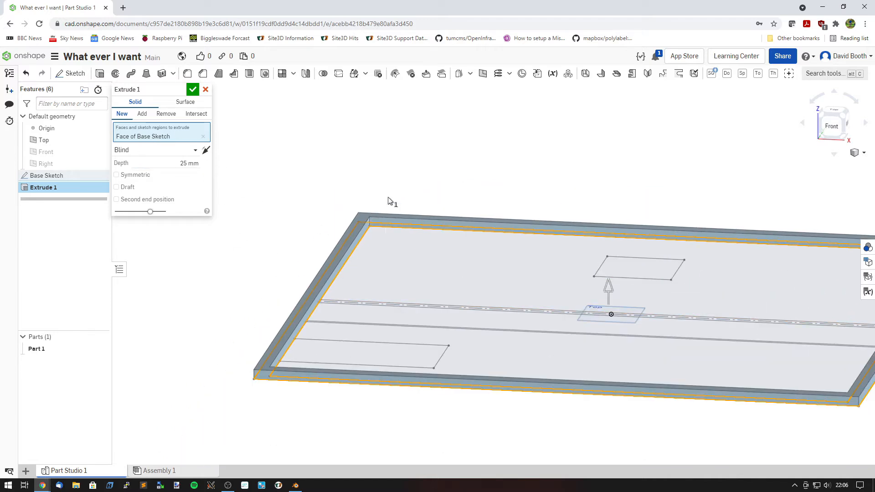
pyautogui.moveTo(608, 296); pyautogui.dragTo(607, 344)
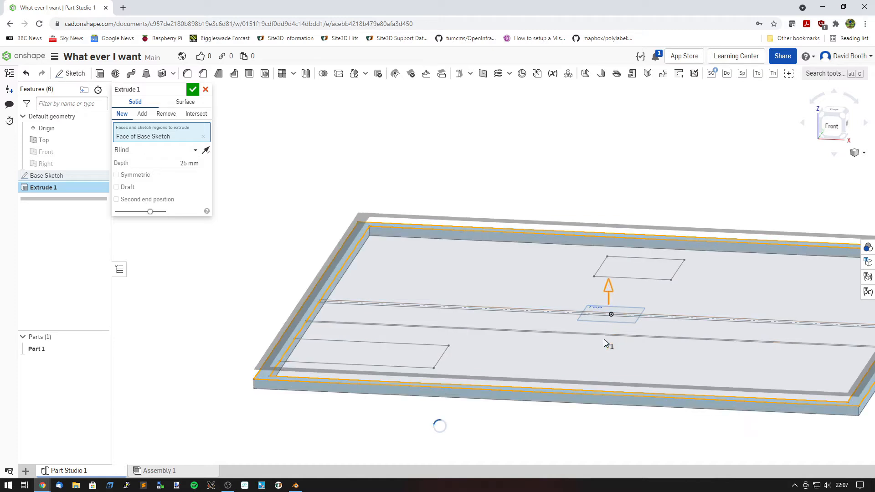
pyautogui.click(185, 163)
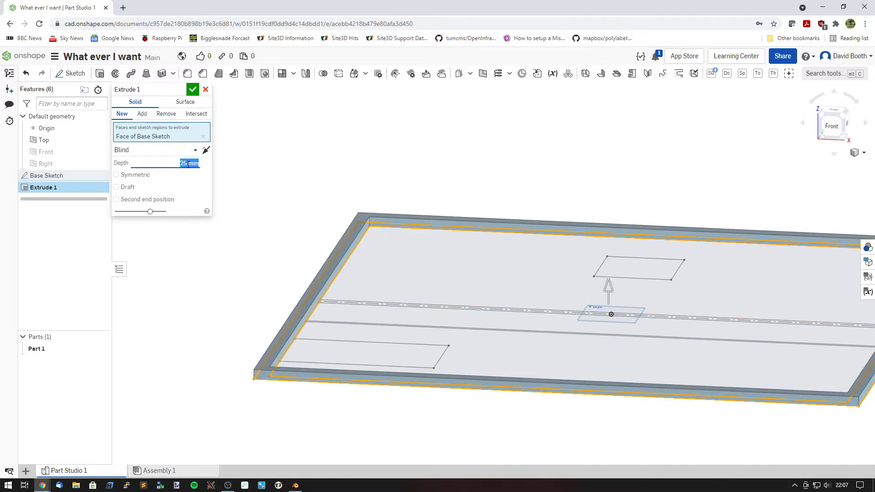
pyautogui.write('50')
pyautogui.press('Return')
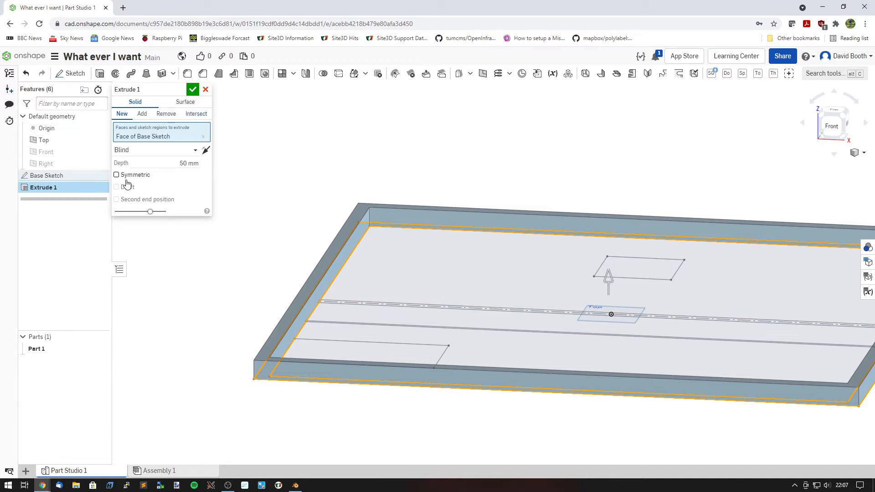
pyautogui.click(193, 91)
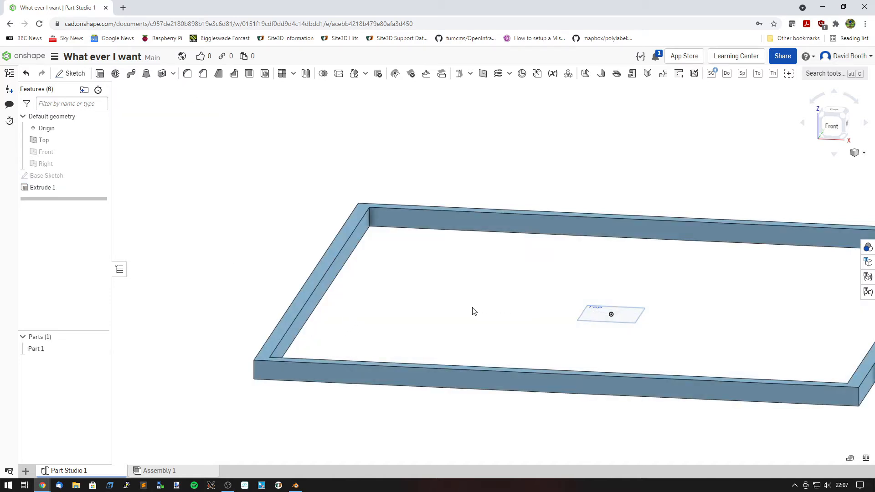
# Step: Show Base Sketch again inside the extruded wall frame
pyautogui.moveTo(472, 309); pyautogui.dragTo(502, 316, button='right')
pyautogui.scroll(-5, 503, 311)
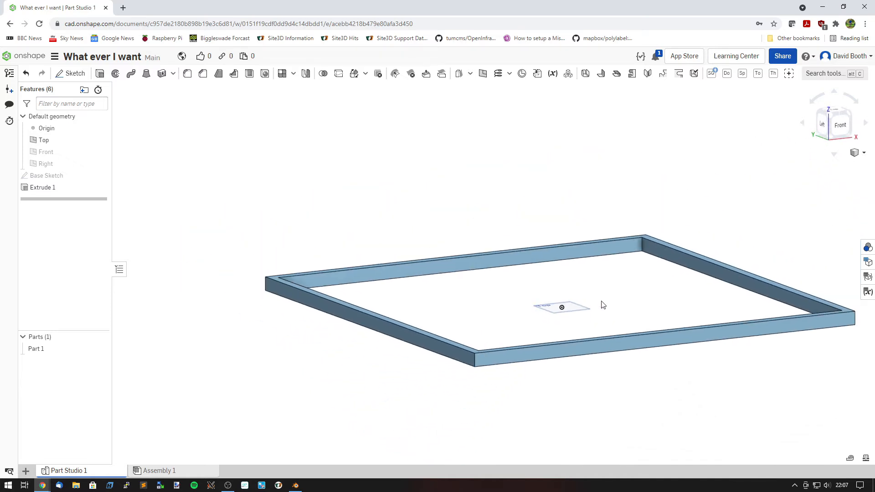
pyautogui.moveTo(601, 305); pyautogui.dragTo(524, 314, button='right')
pyautogui.moveTo(522, 310); pyautogui.dragTo(502, 314, button='middle')
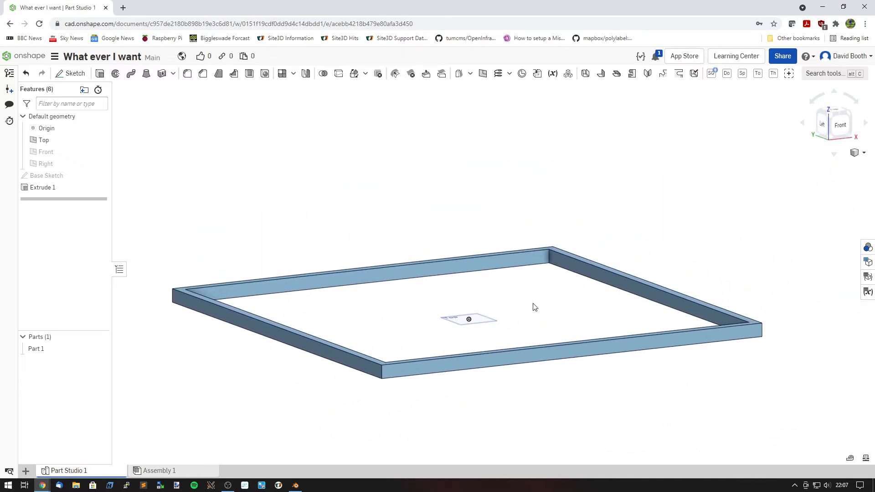
pyautogui.press('alt')
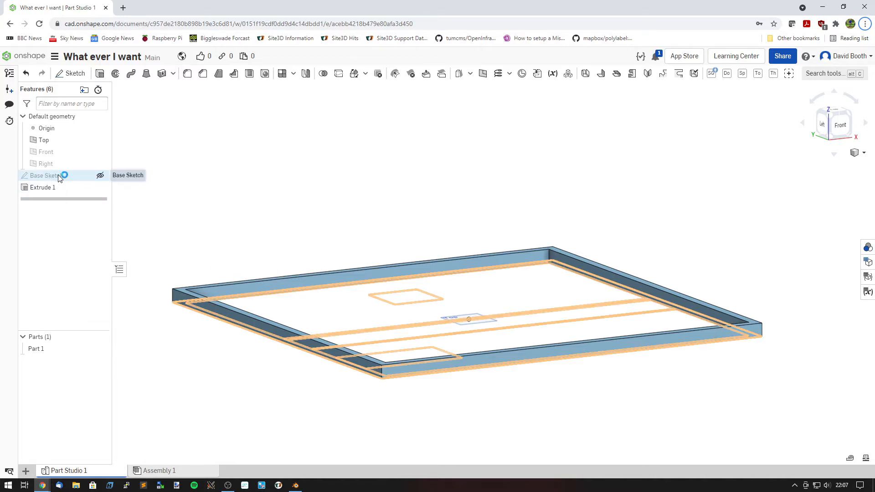
pyautogui.click(100, 176)
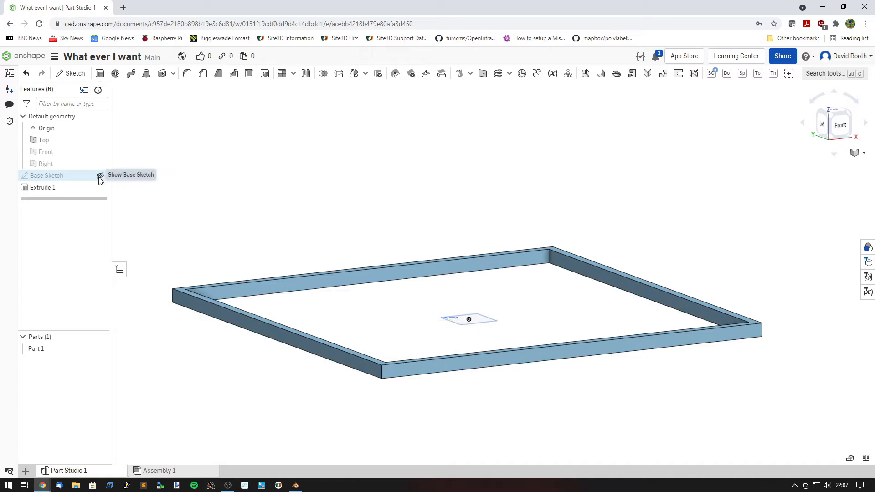
# Step: Extrude the three large floor regions around the marked areas by 2 mm, adding them to the walls with Merge with all enabled
pyautogui.moveTo(446, 321); pyautogui.dragTo(423, 339, button='right')
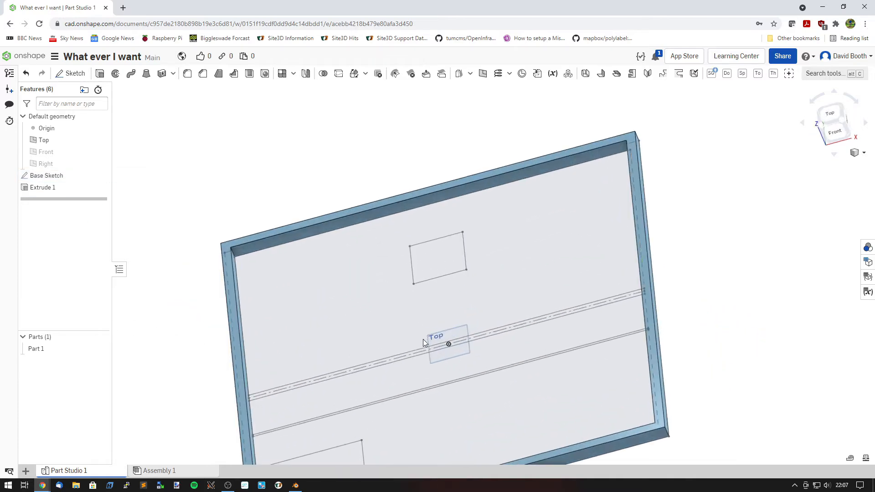
pyautogui.click(833, 114)
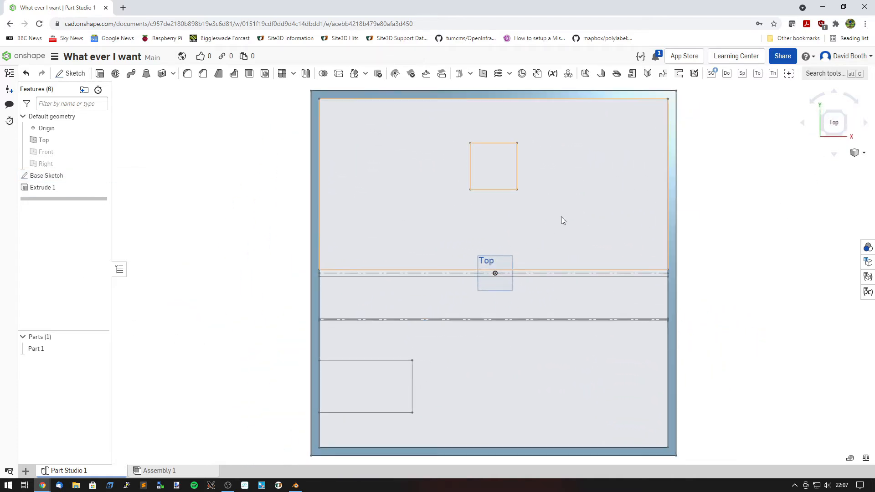
pyautogui.click(574, 210)
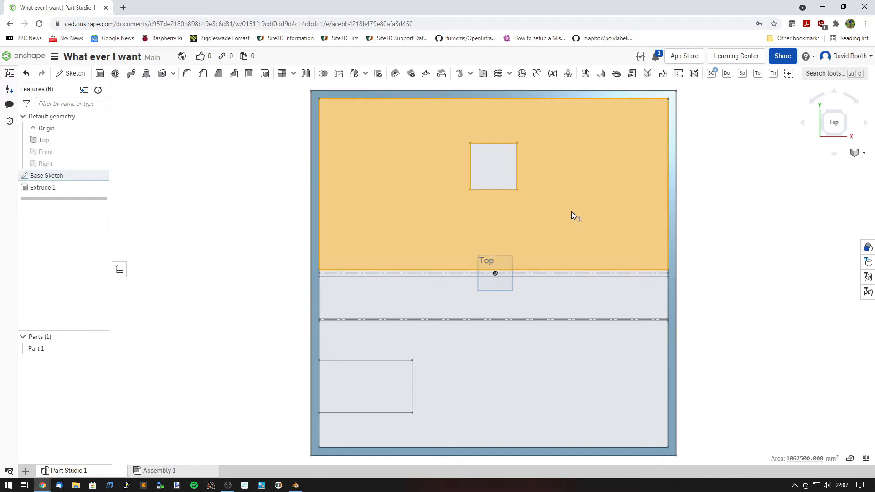
pyautogui.click(530, 371)
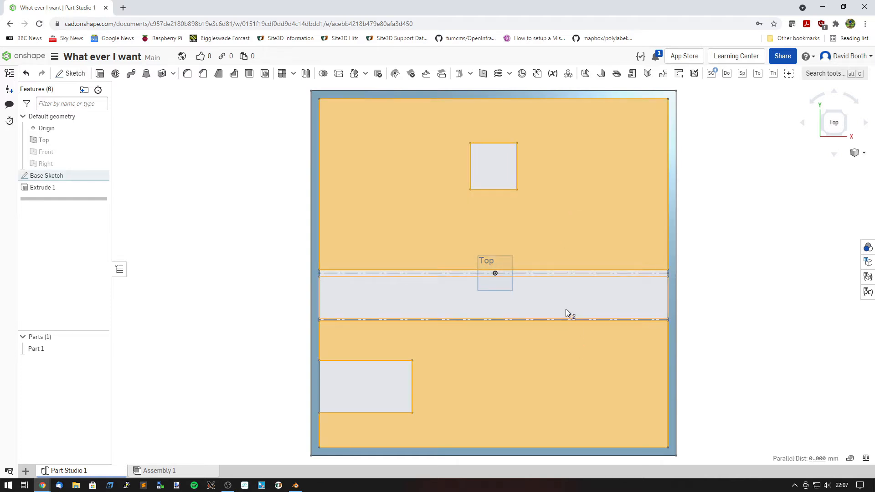
pyautogui.click(559, 303)
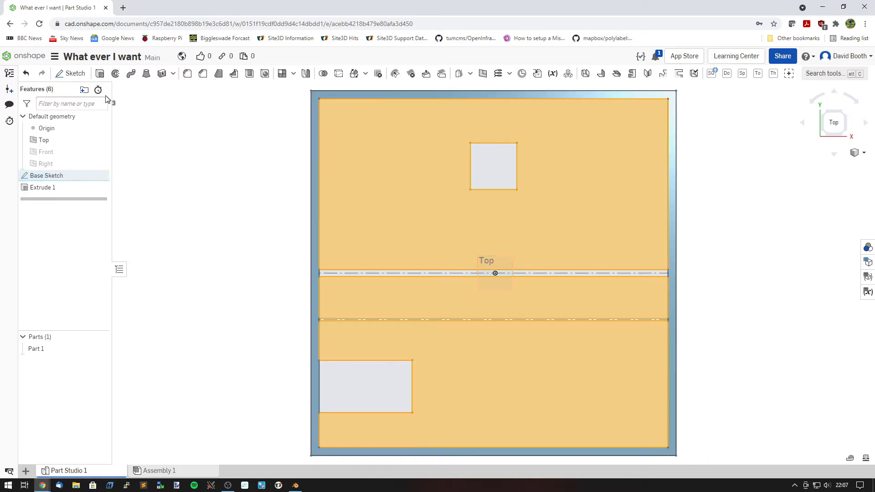
pyautogui.click(99, 74)
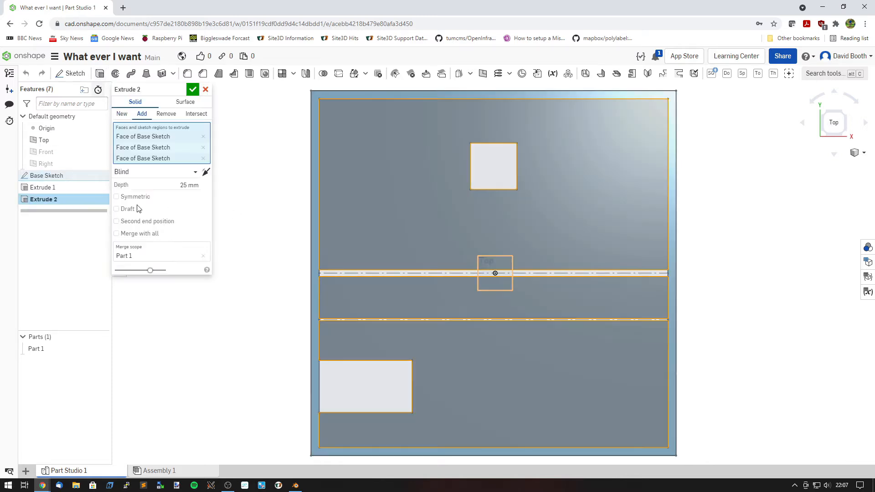
pyautogui.click(170, 186)
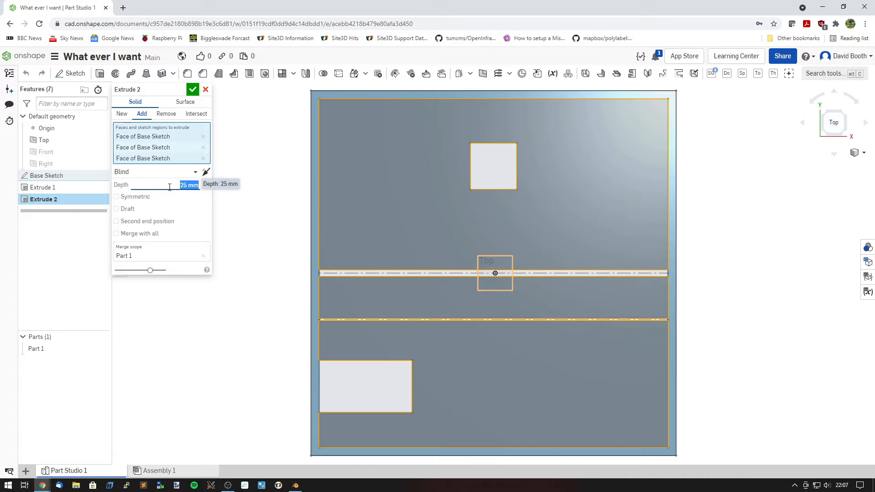
pyautogui.write('2')
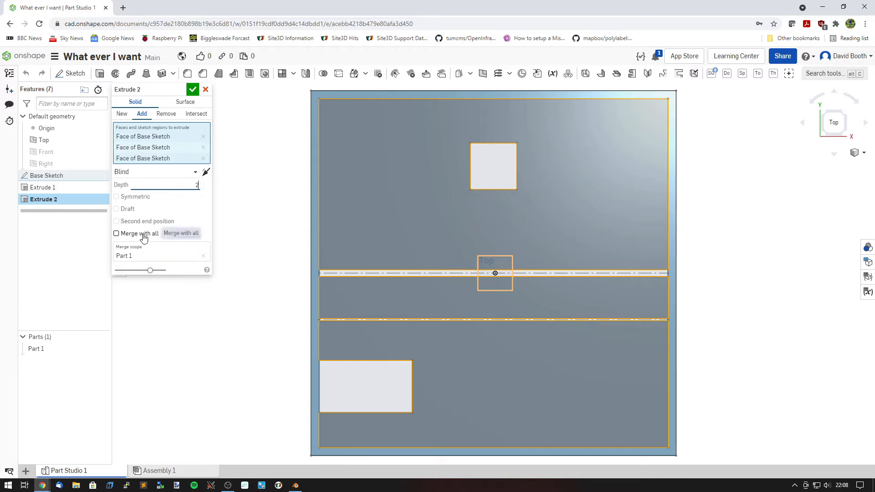
pyautogui.click(117, 234)
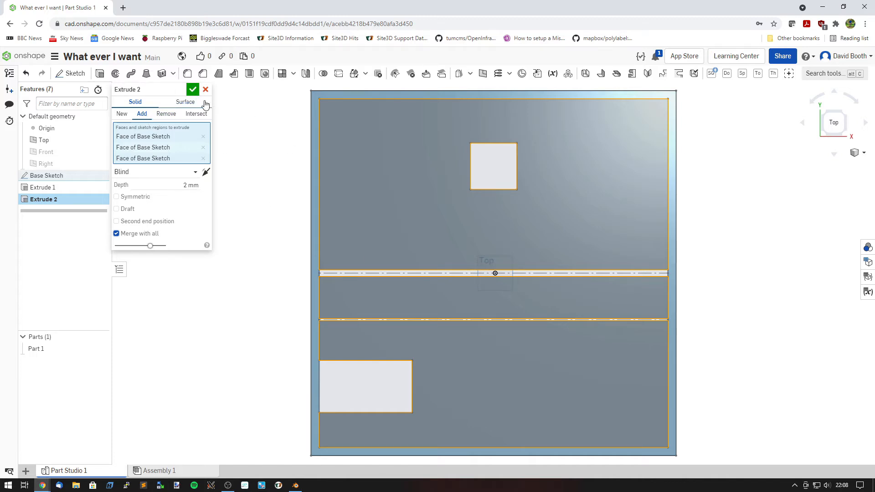
pyautogui.click(193, 90)
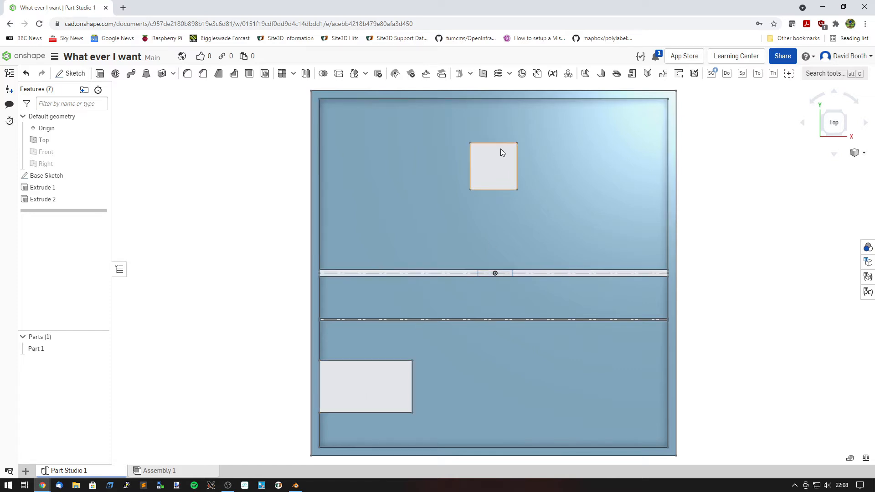
# Step: Extrude the start rectangle and the two narrow line strips of Base Sketch by 5 mm, adding them with Merge with all enabled
pyautogui.click(387, 384)
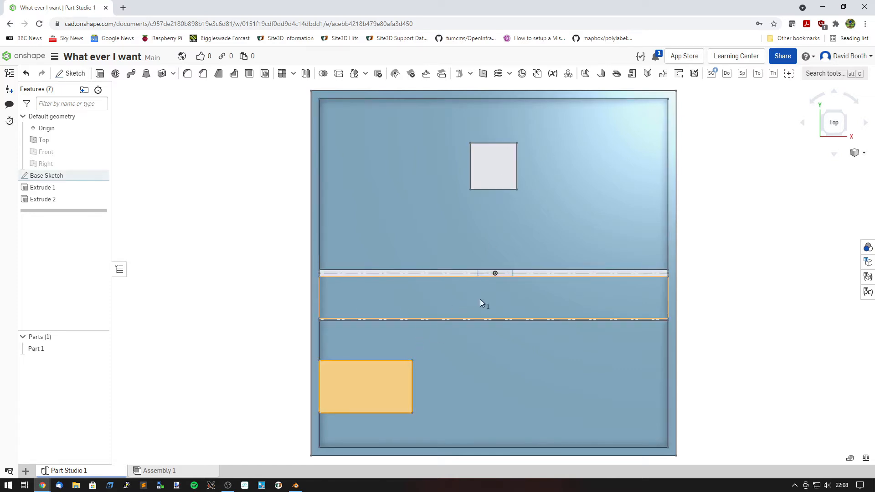
pyautogui.click(496, 177)
pyautogui.scroll(3, 529, 287)
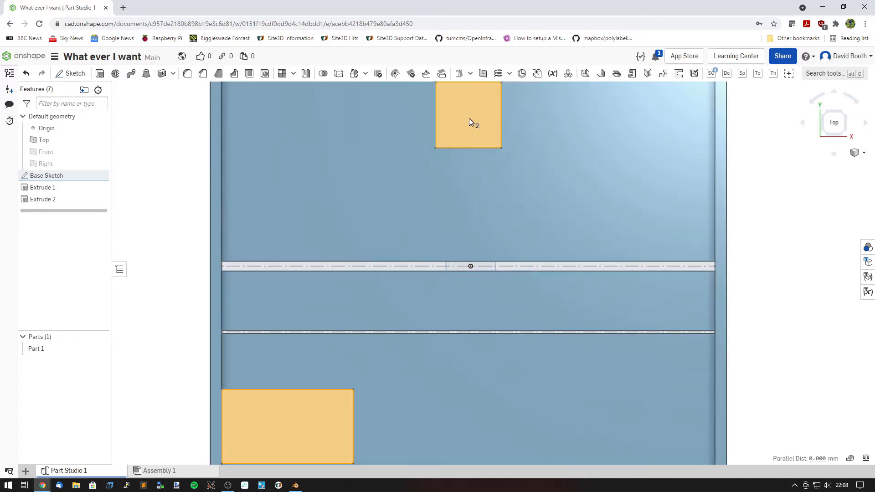
pyautogui.click(478, 141)
pyautogui.scroll(5, 531, 267)
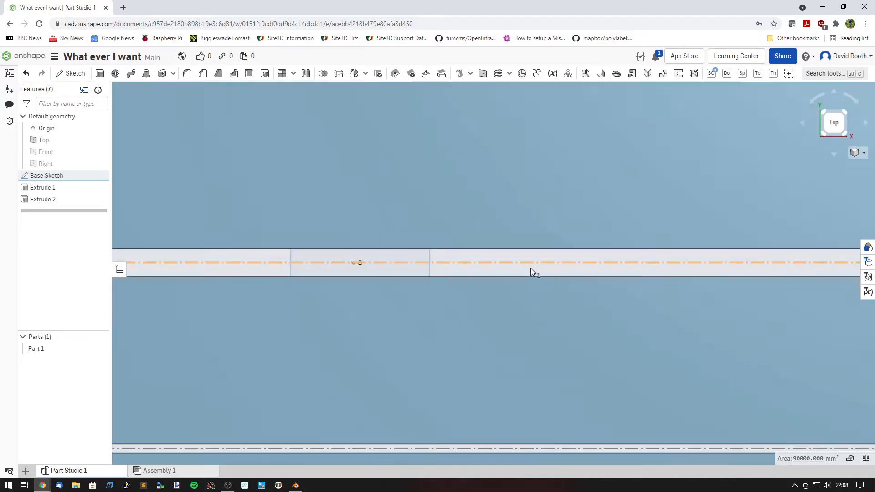
pyautogui.click(532, 270)
pyautogui.scroll(-3, 524, 296)
pyautogui.scroll(5, 515, 351)
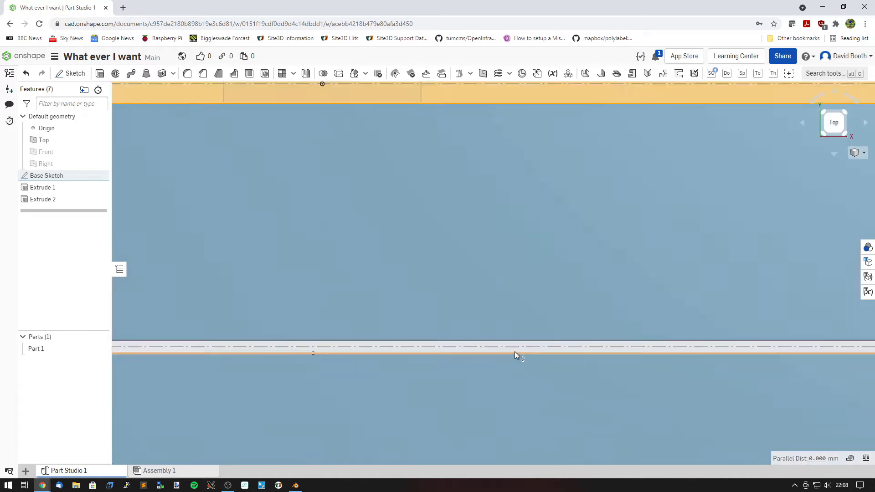
pyautogui.click(510, 345)
pyautogui.scroll(-5, 520, 345)
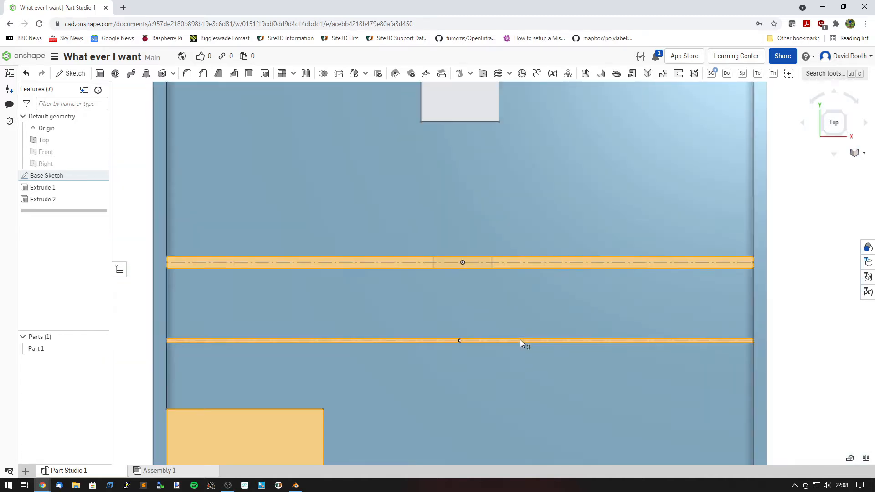
pyautogui.moveTo(453, 360); pyautogui.dragTo(478, 243, button='middle')
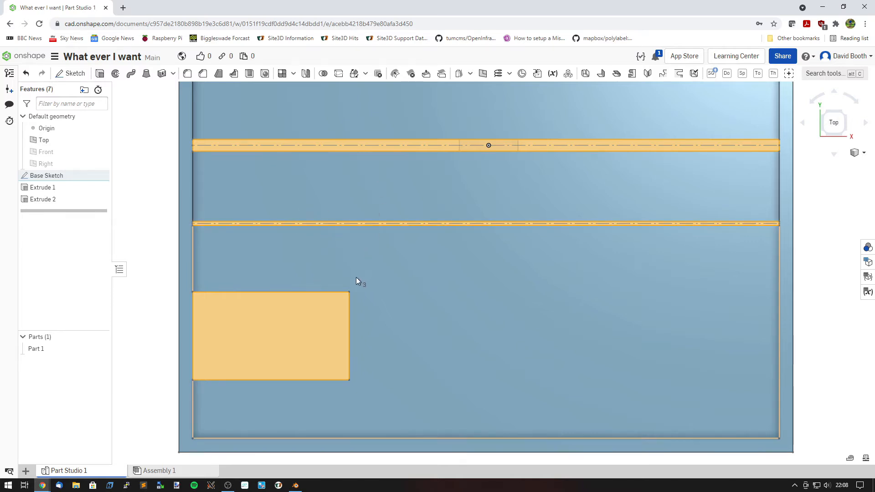
pyautogui.scroll(-1, 406, 272)
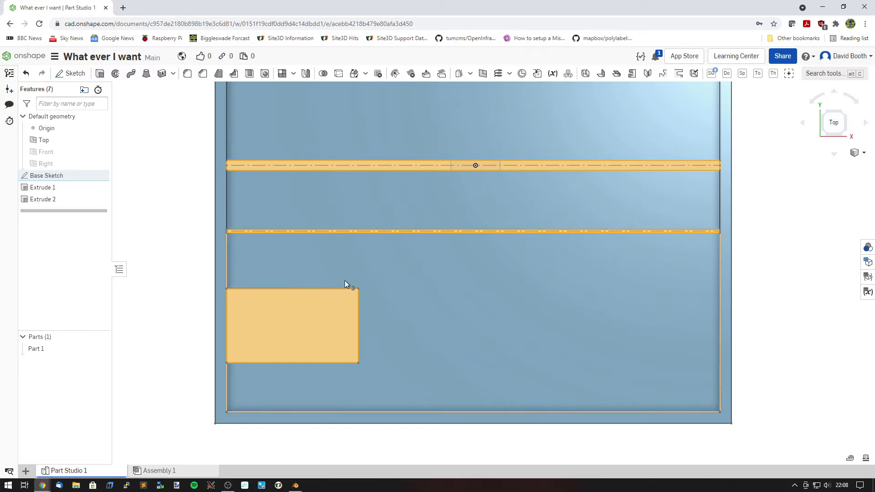
pyautogui.hotkey('shift', '1')
pyautogui.scroll(5, 357, 306)
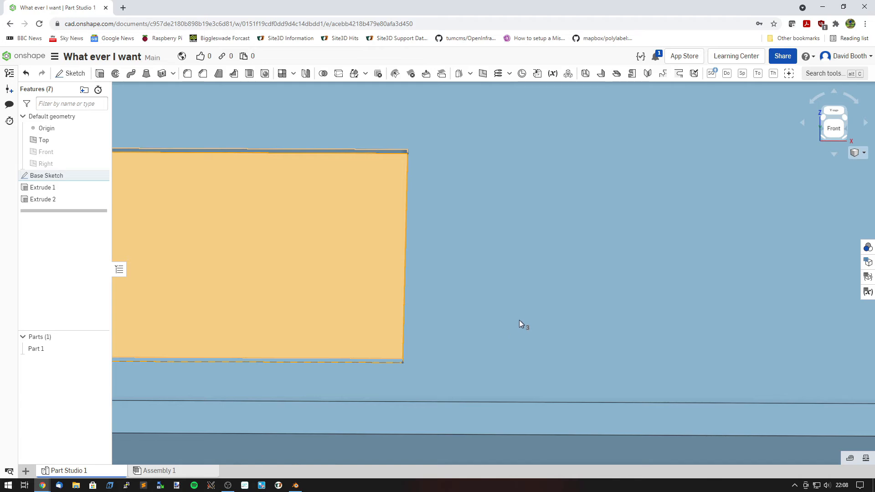
pyautogui.moveTo(520, 324); pyautogui.dragTo(480, 316, button='right')
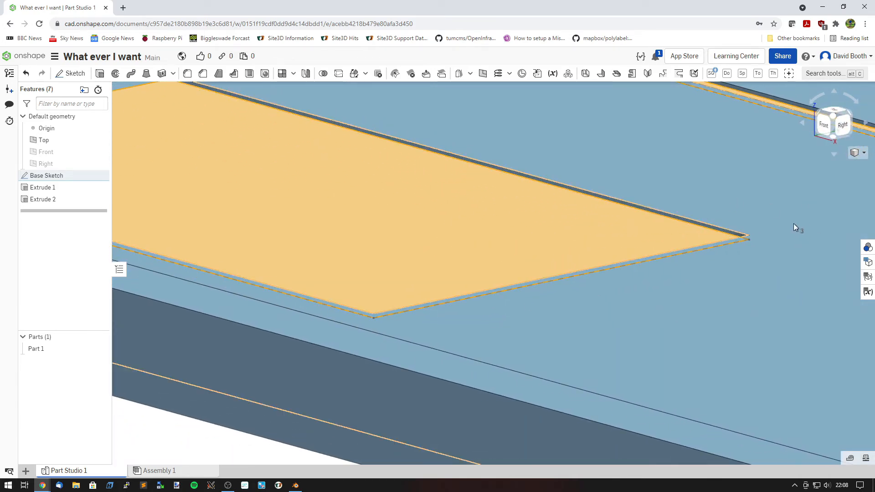
pyautogui.click(97, 75)
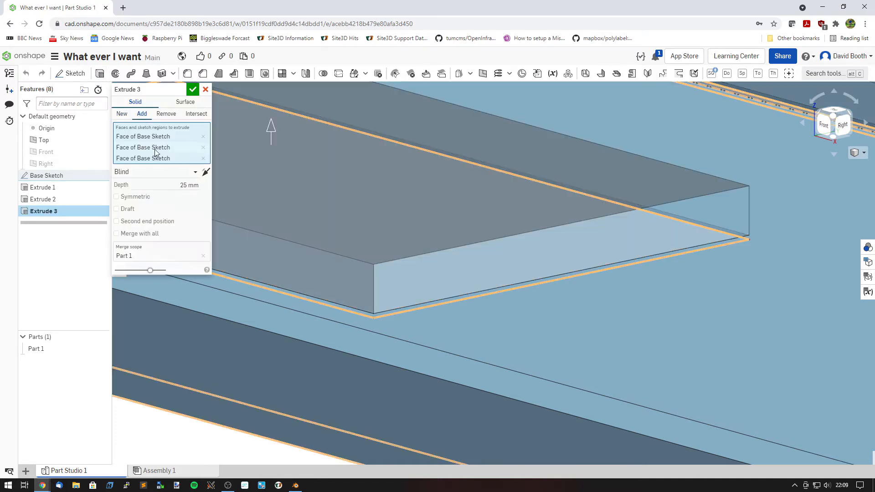
pyautogui.click(166, 187)
pyautogui.write('5')
pyautogui.press('Return')
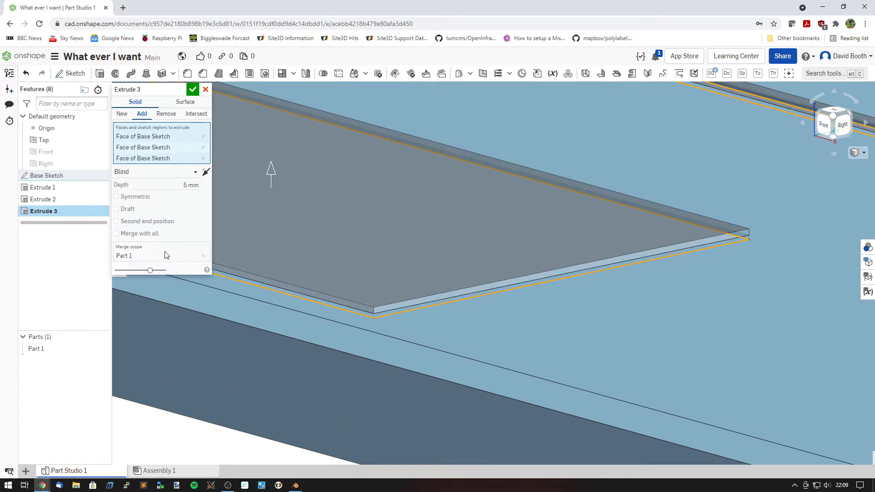
pyautogui.click(137, 233)
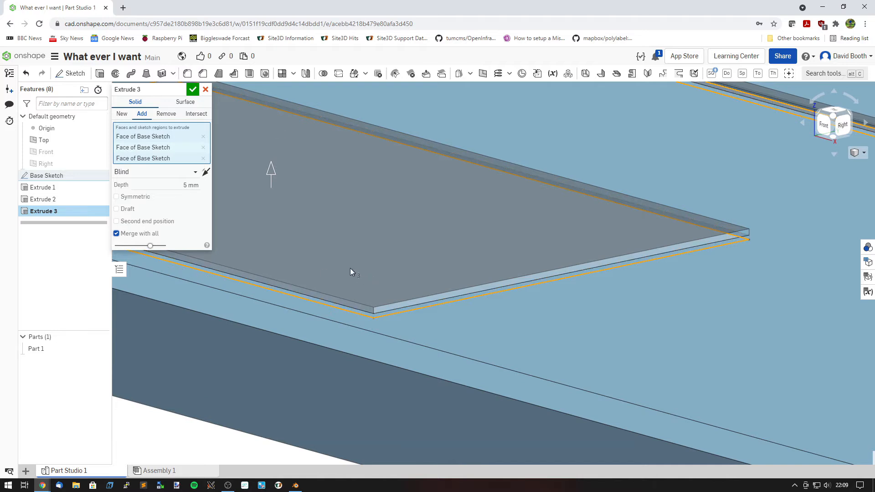
pyautogui.click(193, 90)
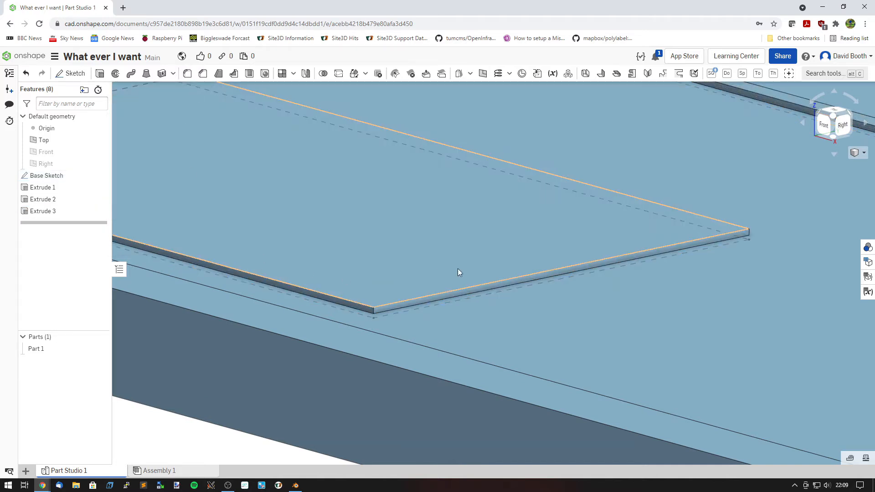
# Step: Inspect the raised start rectangle, the line strips and the open square in the arena floor from several angles
pyautogui.moveTo(458, 269); pyautogui.dragTo(485, 273, button='right')
pyautogui.scroll(-5, 530, 255)
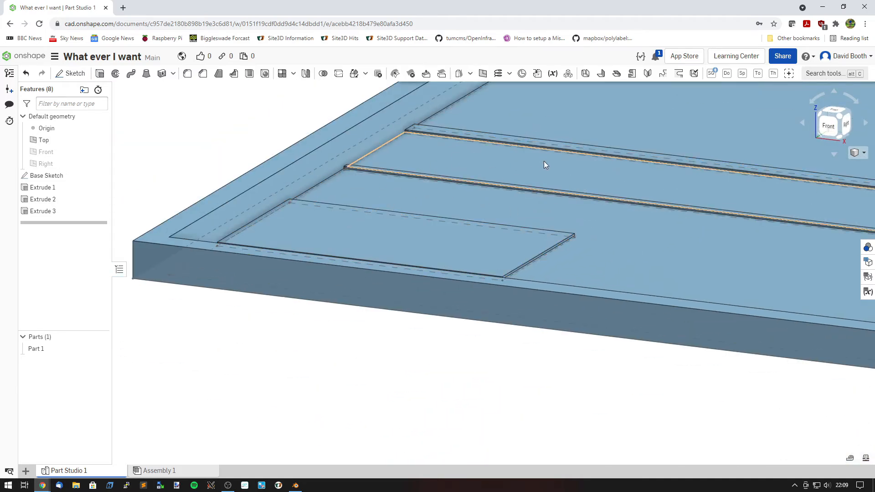
pyautogui.moveTo(566, 196); pyautogui.dragTo(230, 297, button='middle')
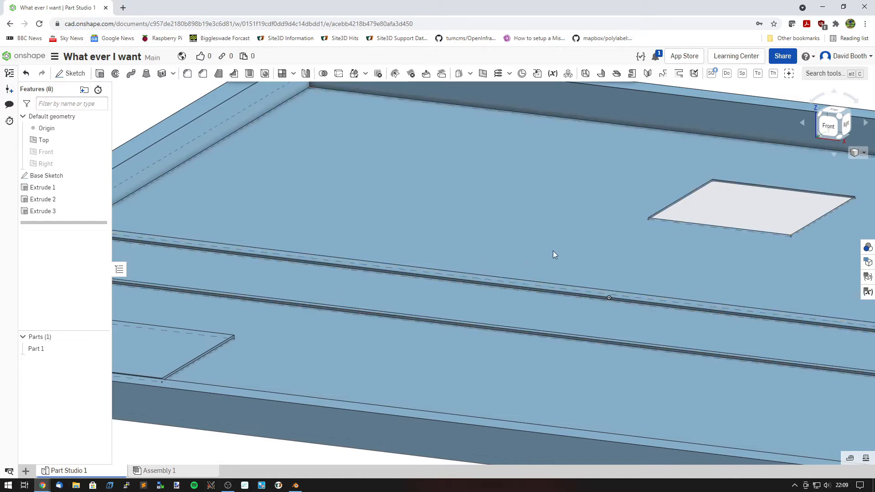
pyautogui.moveTo(530, 251); pyautogui.dragTo(344, 228, button='middle')
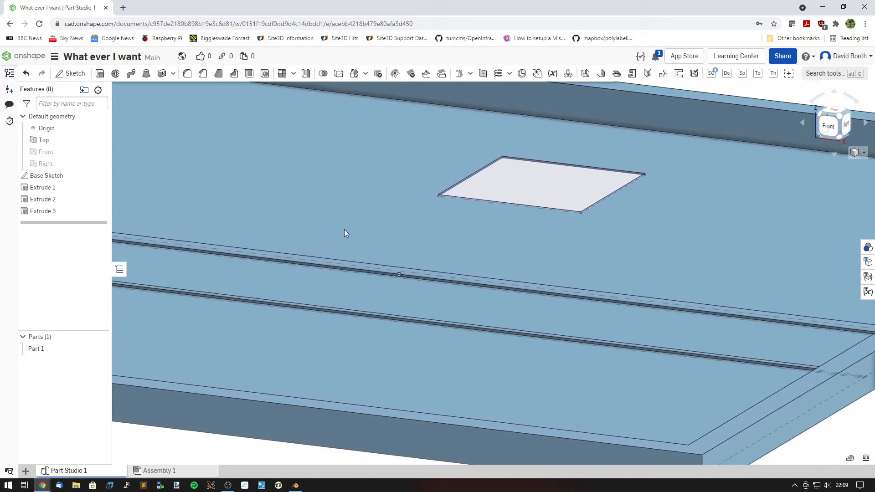
pyautogui.scroll(-2, 371, 246)
pyautogui.scroll(-2, 371, 246)
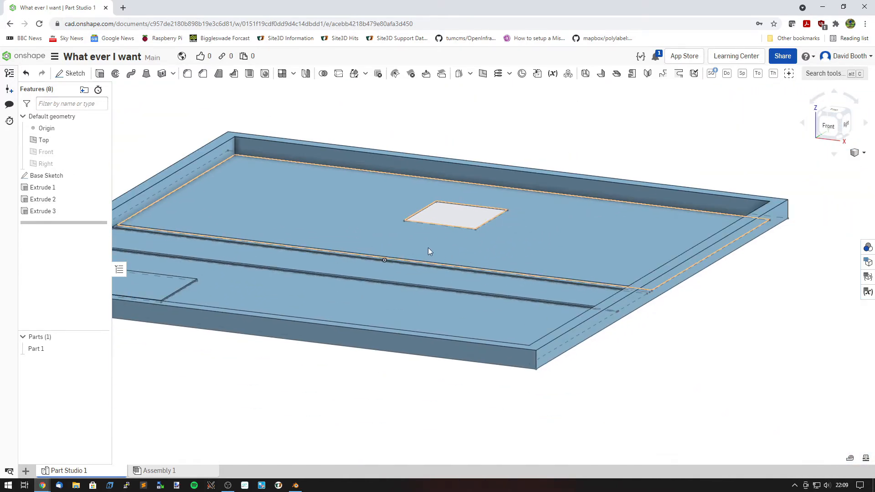
pyautogui.moveTo(429, 251); pyautogui.dragTo(524, 264, button='right')
pyautogui.moveTo(471, 249)
pyautogui.mouseDown(button='right')
pyautogui.moveTo(493, 240)
pyautogui.moveTo(411, 236)
pyautogui.moveTo(456, 256)
pyautogui.mouseUp(button='right')
pyautogui.moveTo(456, 255); pyautogui.dragTo(478, 274, button='middle')
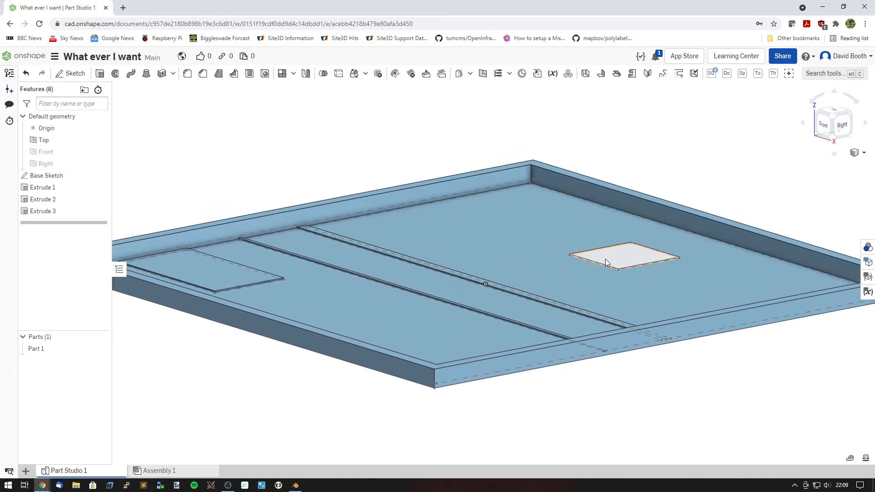
# Step: Extrude the remaining square region of Base Sketch upward by 400 mm, adding it with Merge with all enabled
pyautogui.click(835, 108)
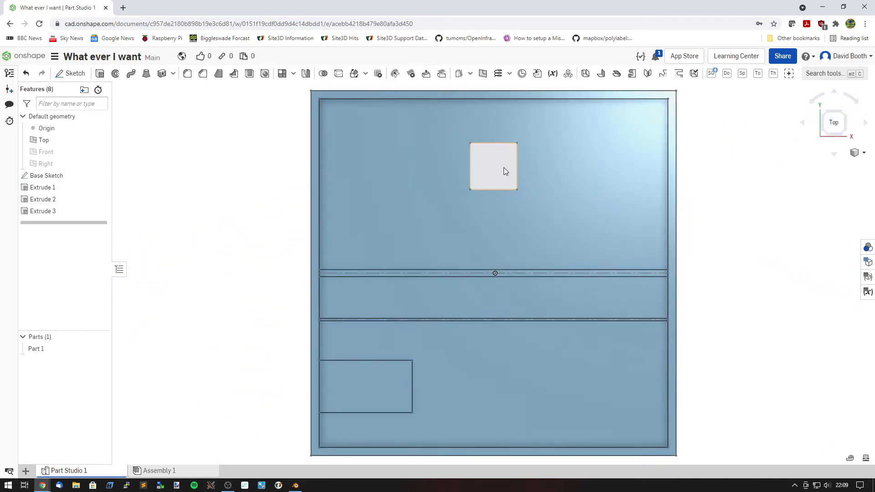
pyautogui.click(496, 161)
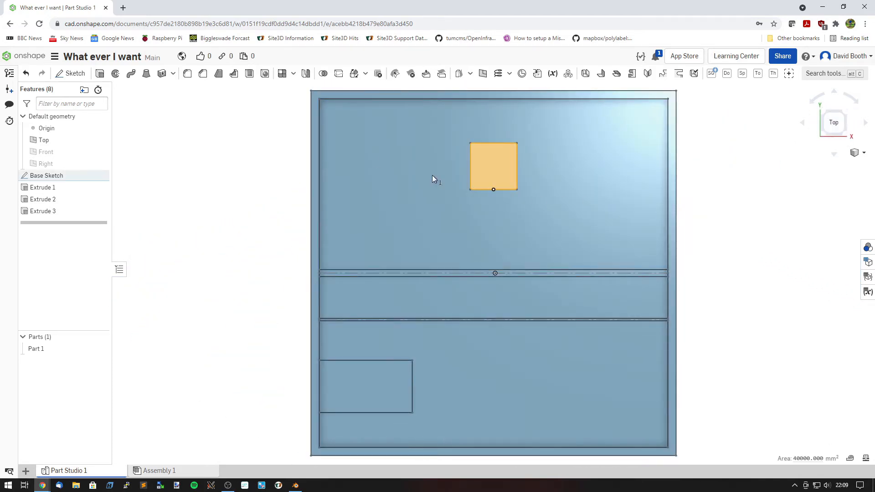
pyautogui.click(100, 74)
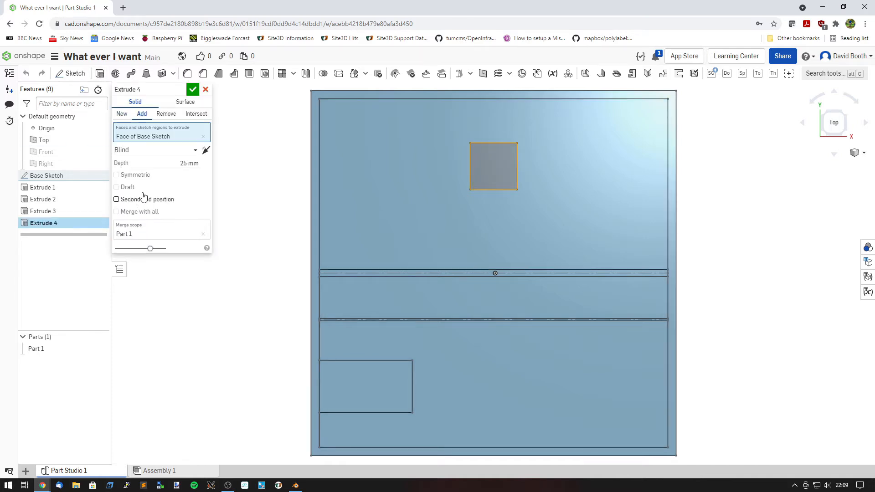
pyautogui.click(171, 164)
pyautogui.write('400')
pyautogui.click(149, 212)
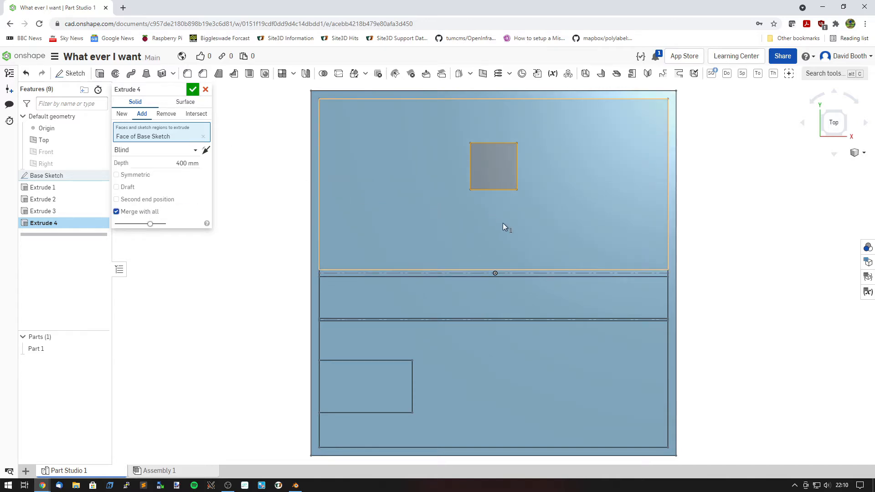
pyautogui.hotkey('shift', '1')
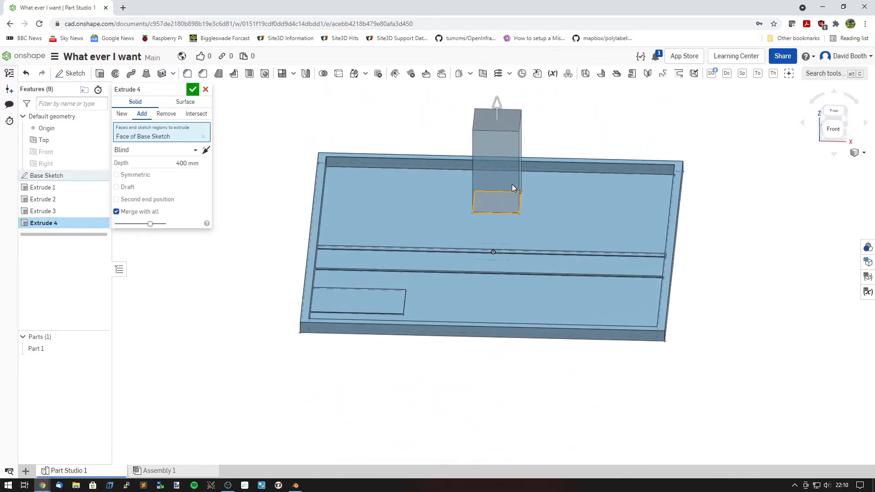
pyautogui.hotkey('shift', '7')
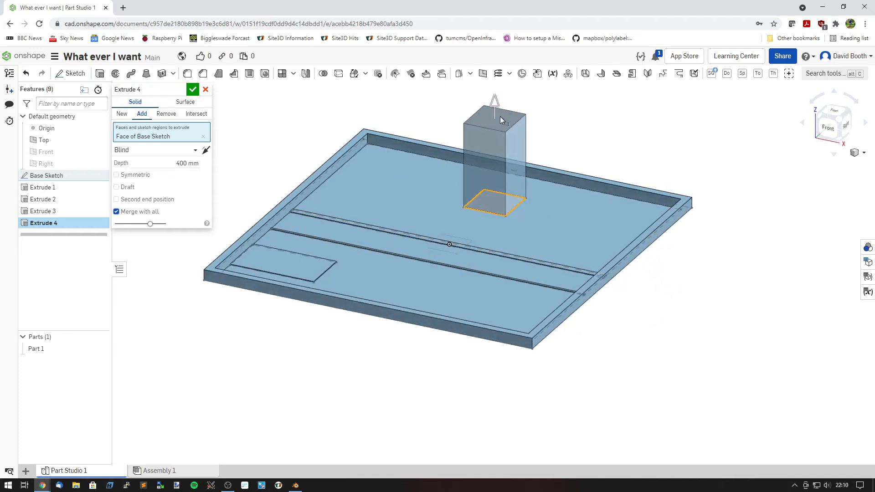
pyautogui.click(495, 302)
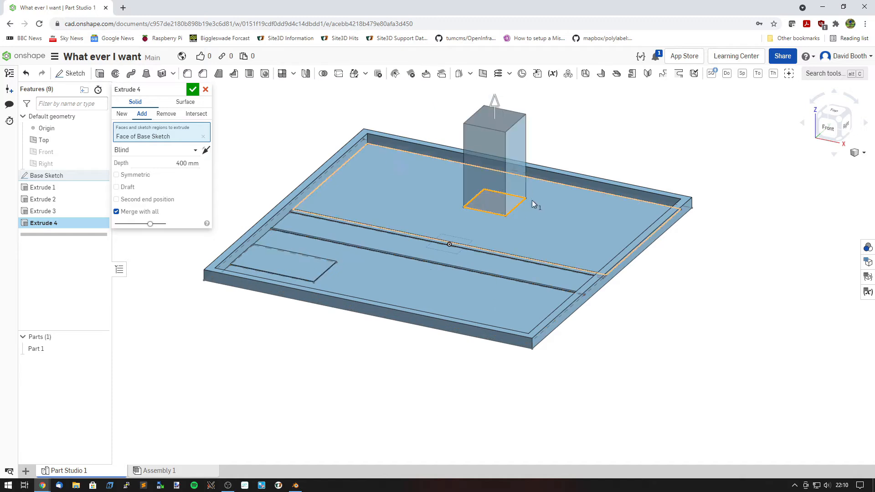
pyautogui.click(192, 90)
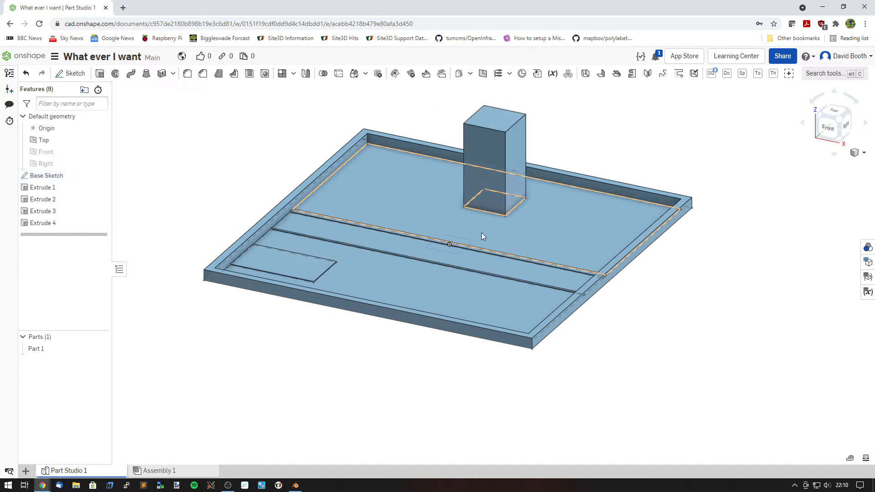
# Step: Check the tower against the fish bowl description on the Pi Wars Feed the Fish page in the other browser window
pyautogui.moveTo(482, 232)
pyautogui.mouseDown(button='middle')
pyautogui.moveTo(496, 242)
pyautogui.moveTo(493, 252)
pyautogui.moveTo(483, 250)
pyautogui.mouseUp(button='middle')
pyautogui.moveTo(483, 249); pyautogui.dragTo(482, 207, button='right')
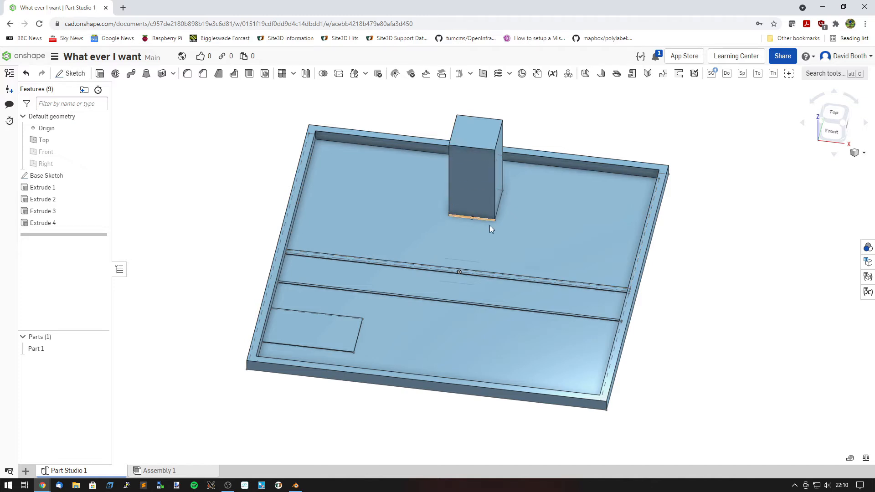
pyautogui.scroll(2, 491, 188)
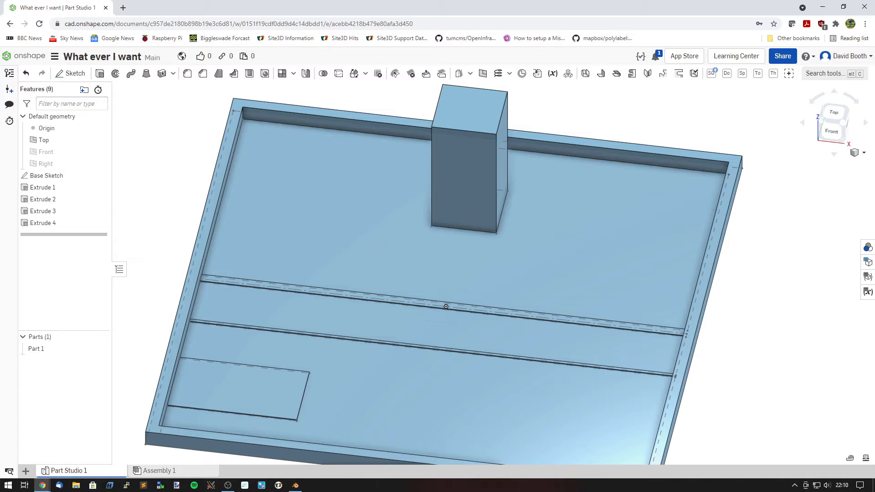
pyautogui.moveTo(874, 145); pyautogui.dragTo(521, 60)
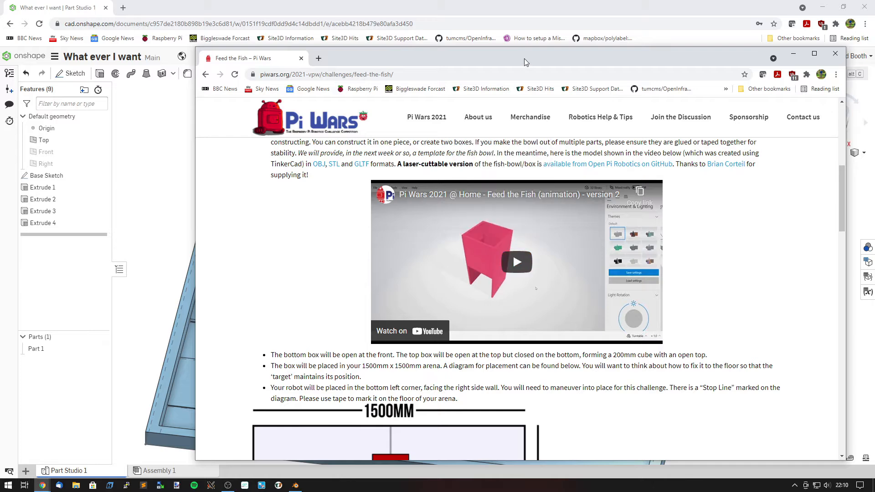
pyautogui.moveTo(525, 58); pyautogui.dragTo(874, 137)
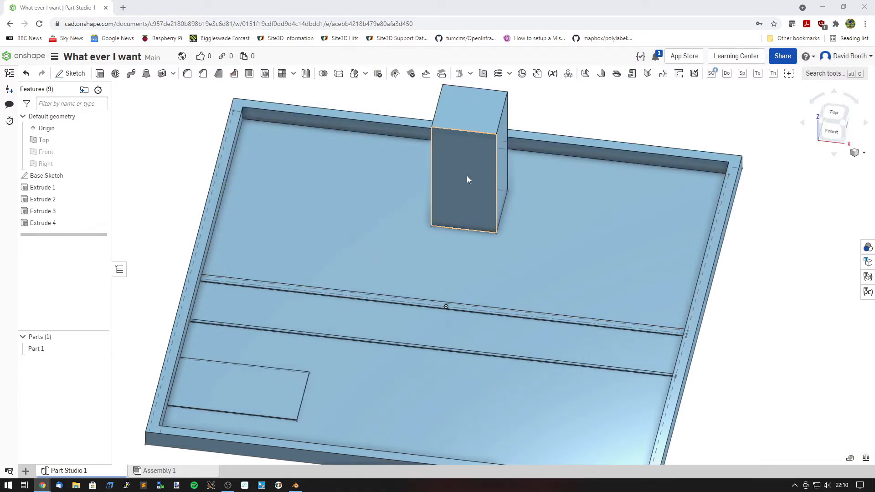
# Step: Start a new sketch on the square top face of the fish bowl tower, viewed from above
pyautogui.scroll(2, 478, 163)
pyautogui.scroll(2, 482, 169)
pyautogui.scroll(2, 432, 255)
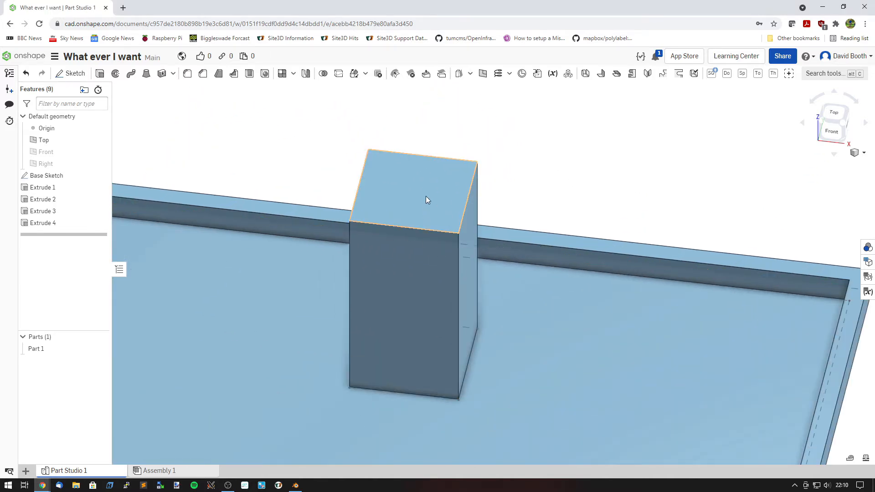
pyautogui.click(833, 118)
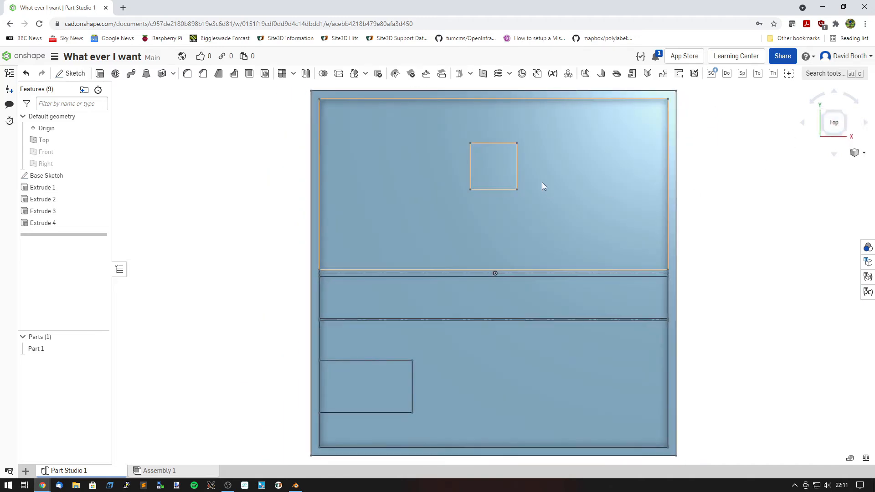
pyautogui.scroll(5, 543, 182)
pyautogui.click(485, 215)
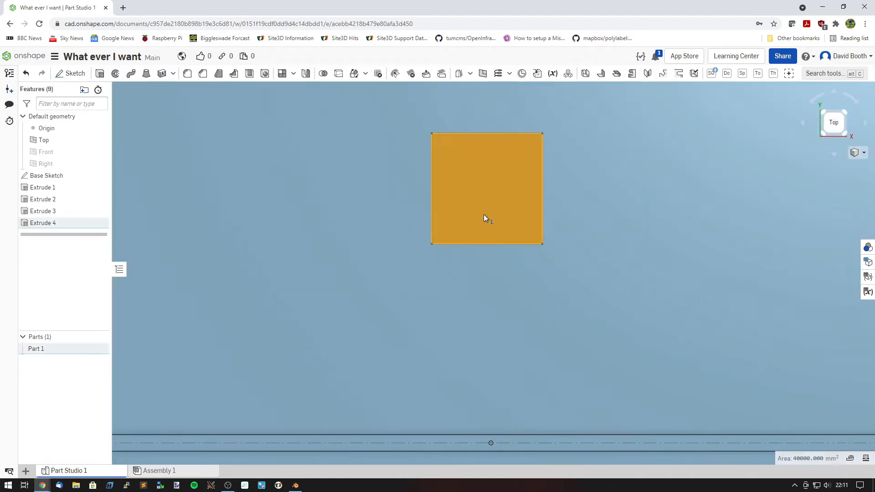
pyautogui.moveTo(527, 237); pyautogui.dragTo(545, 207, button='right')
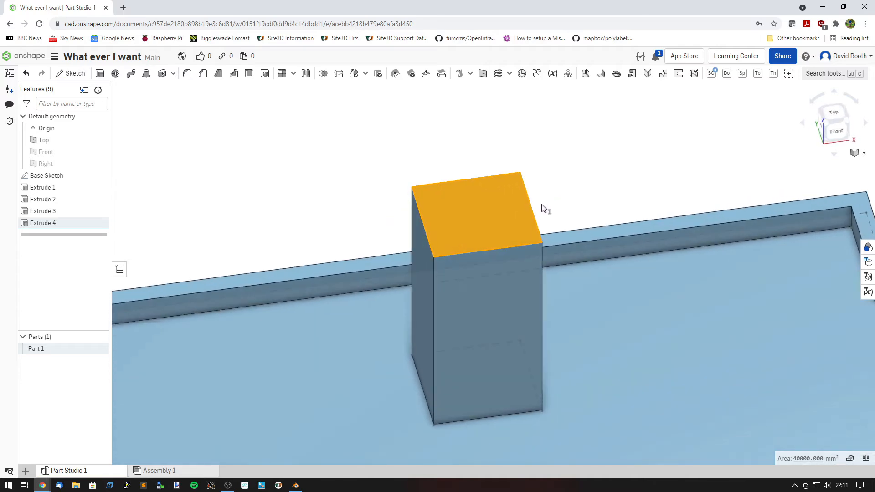
pyautogui.click(835, 114)
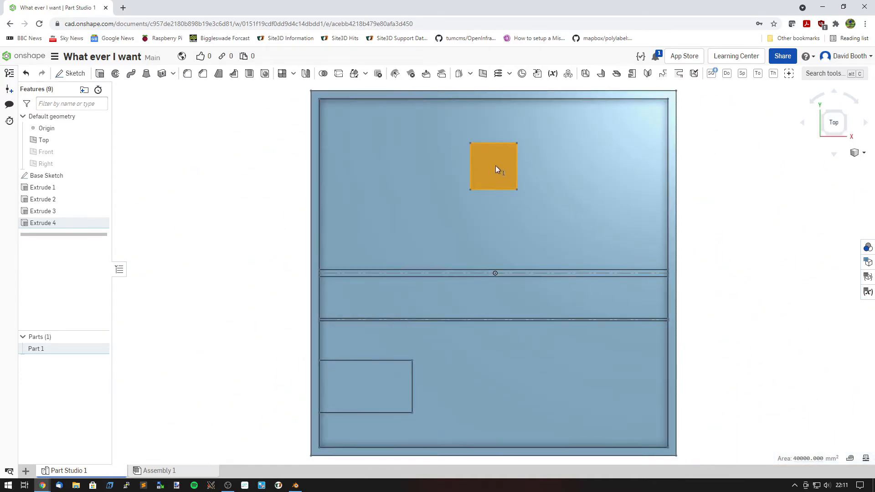
pyautogui.scroll(4, 496, 166)
pyautogui.scroll(2, 499, 131)
pyautogui.moveTo(521, 157); pyautogui.dragTo(479, 182, button='middle')
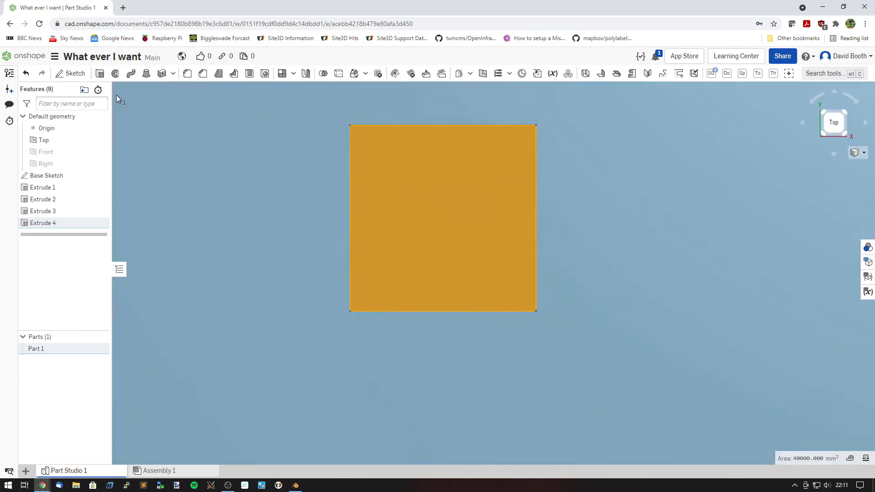
pyautogui.click(74, 74)
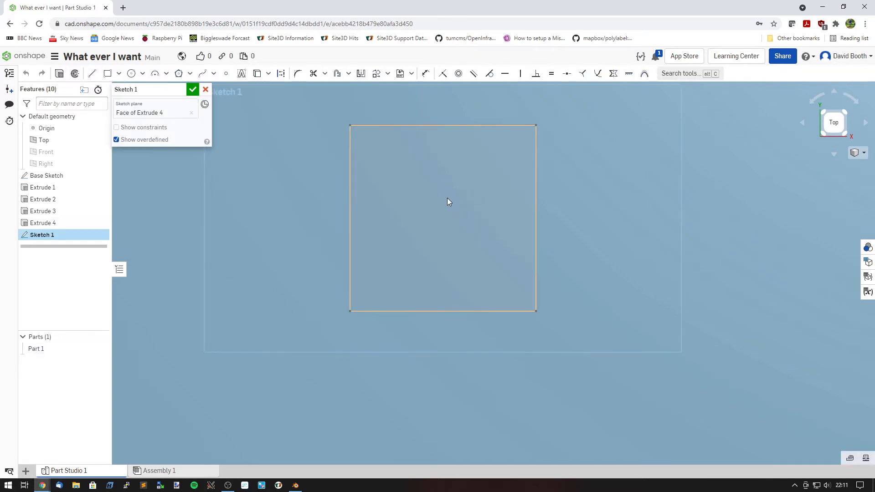
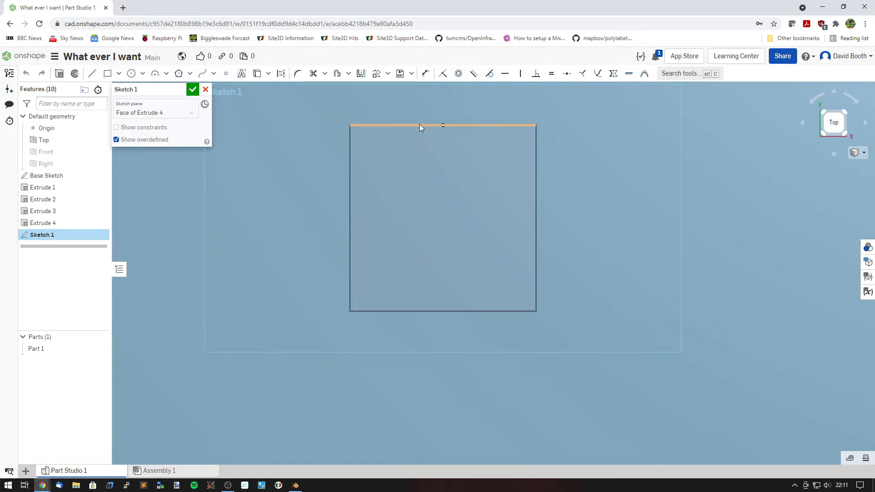
# Step: Offset all four edges of the tower's top face inward by 5 mm and finish the sketch
pyautogui.moveTo(557, 326); pyautogui.dragTo(340, 103)
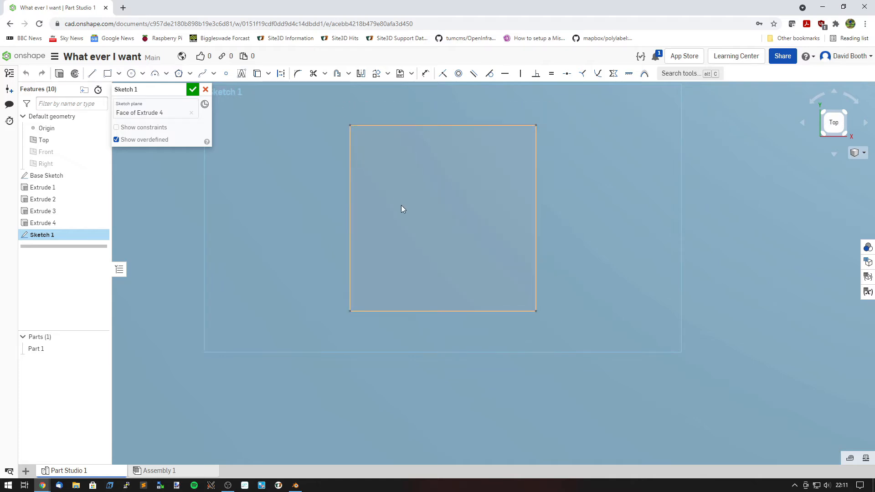
pyautogui.click(337, 73)
pyautogui.scroll(3, 392, 126)
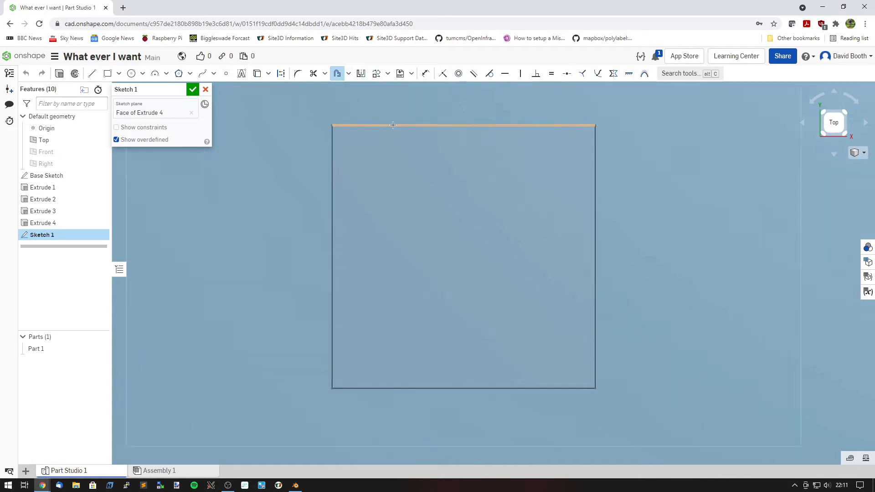
pyautogui.click(386, 124)
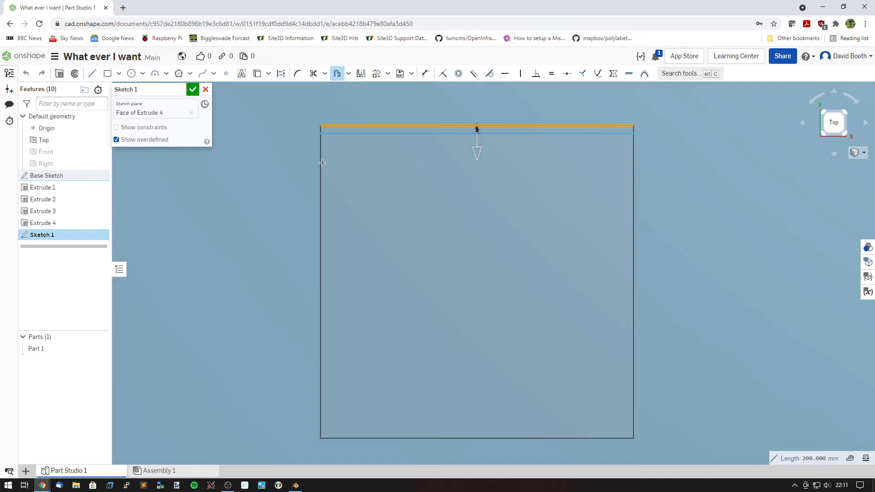
pyautogui.click(390, 439)
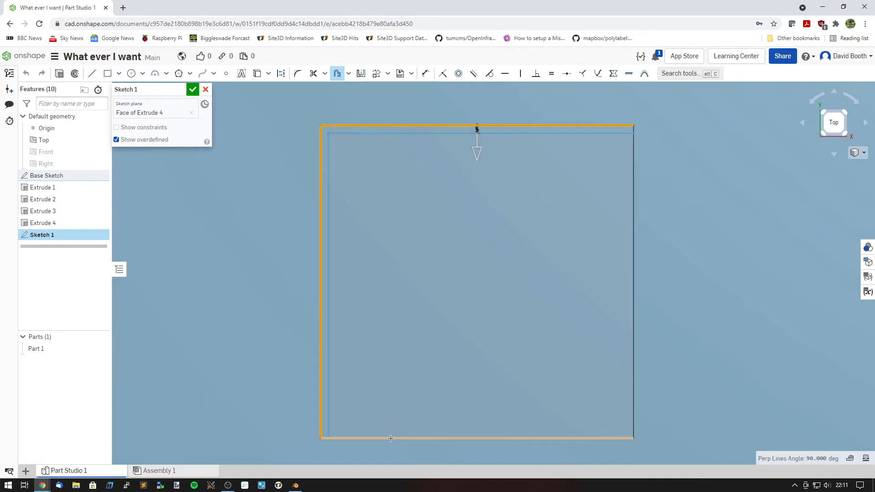
pyautogui.click(635, 312)
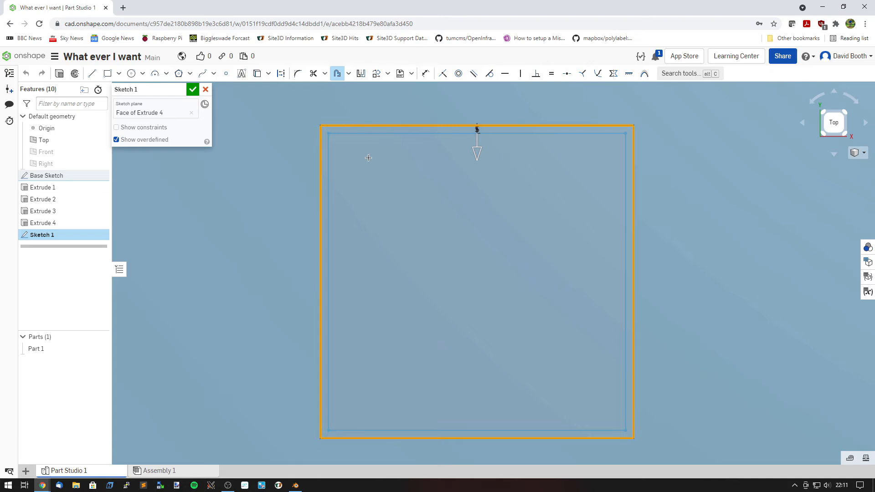
pyautogui.click(457, 204)
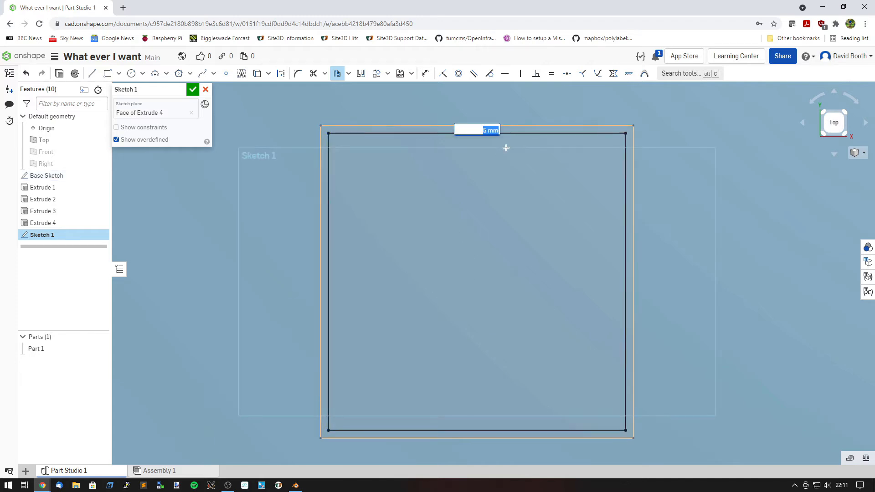
pyautogui.press('Return')
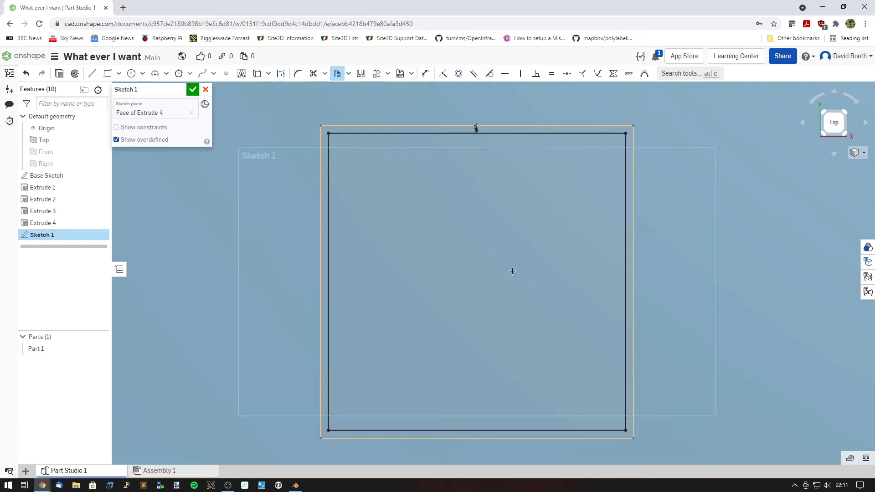
pyautogui.moveTo(510, 274)
pyautogui.mouseDown(button='right')
pyautogui.moveTo(500, 233)
pyautogui.moveTo(510, 231)
pyautogui.moveTo(502, 236)
pyautogui.mouseUp(button='right')
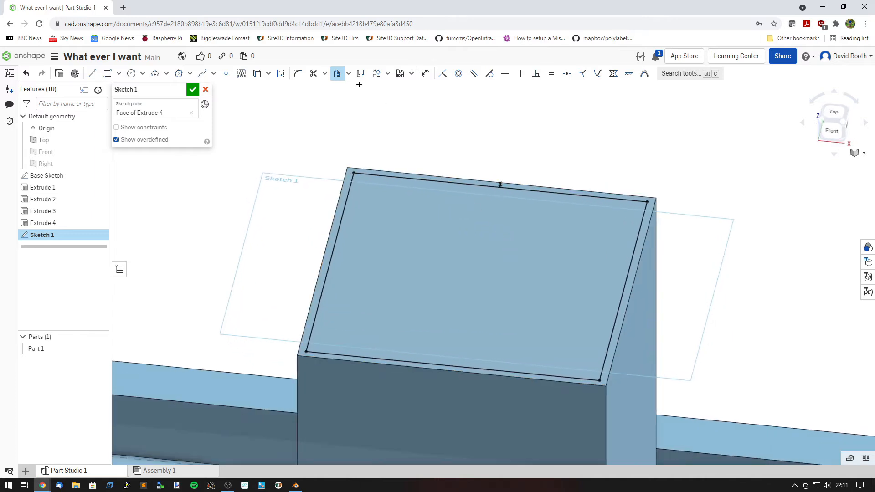
pyautogui.click(192, 89)
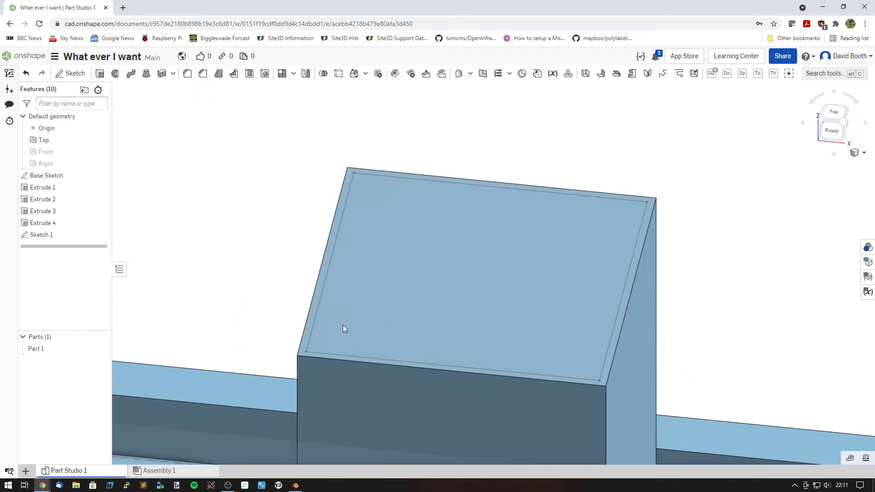
# Step: Check that the inner square and the narrow rim on the tower's top can be selected as separate regions
pyautogui.click(433, 249)
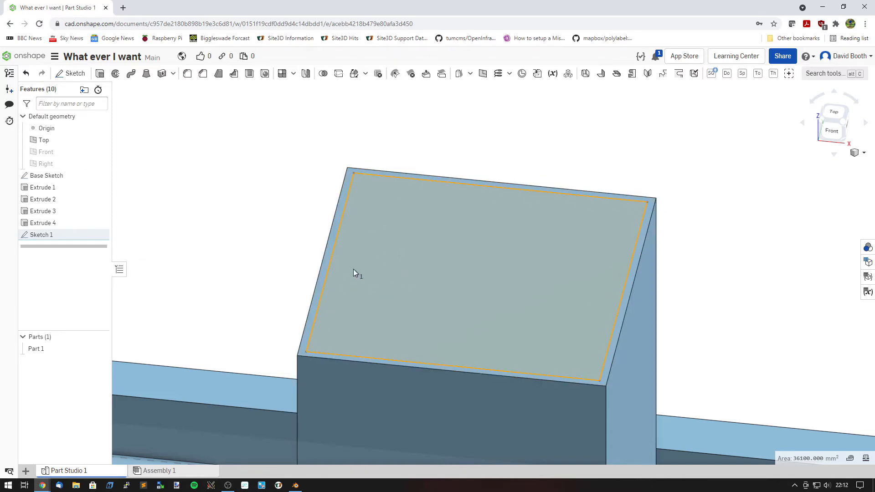
pyautogui.click(327, 262)
pyautogui.scroll(3, 338, 256)
pyautogui.press('Escape')
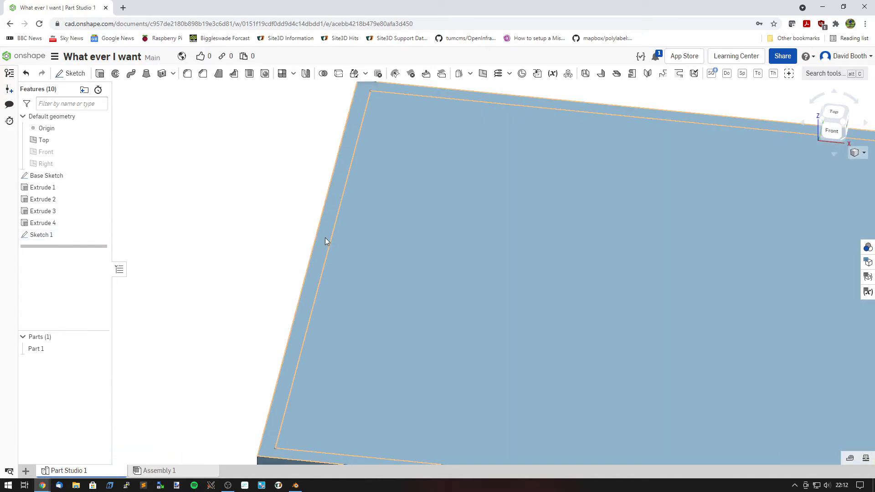
pyautogui.click(322, 250)
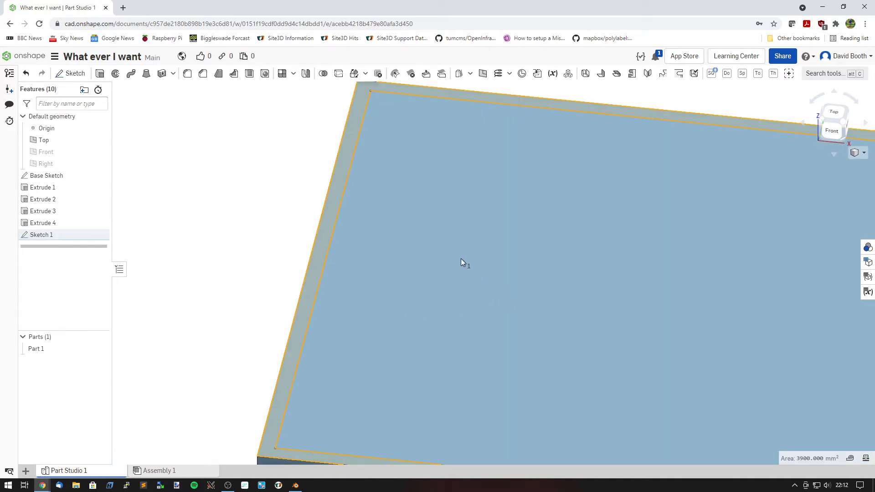
pyautogui.click(243, 231)
# Step: Cut the inner square region 195 mm down into the tower with a Remove extrude, with Merge with all enabled
pyautogui.click(436, 276)
pyautogui.scroll(-3, 483, 285)
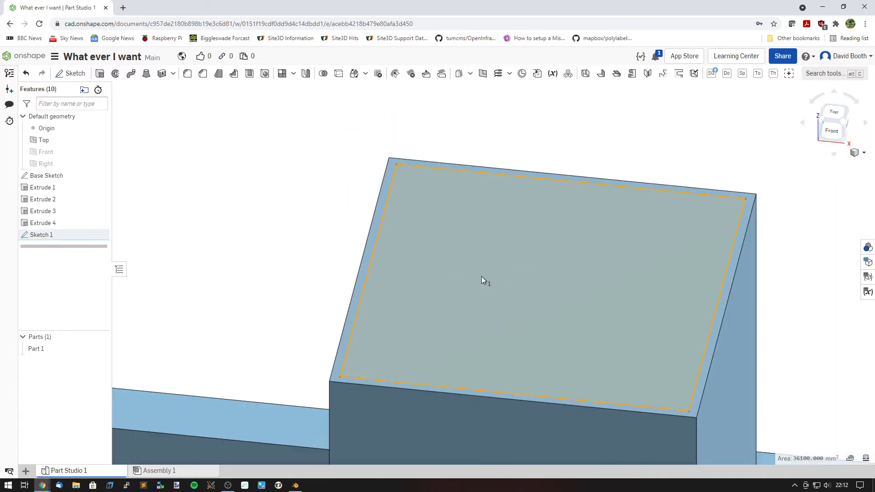
pyautogui.click(100, 74)
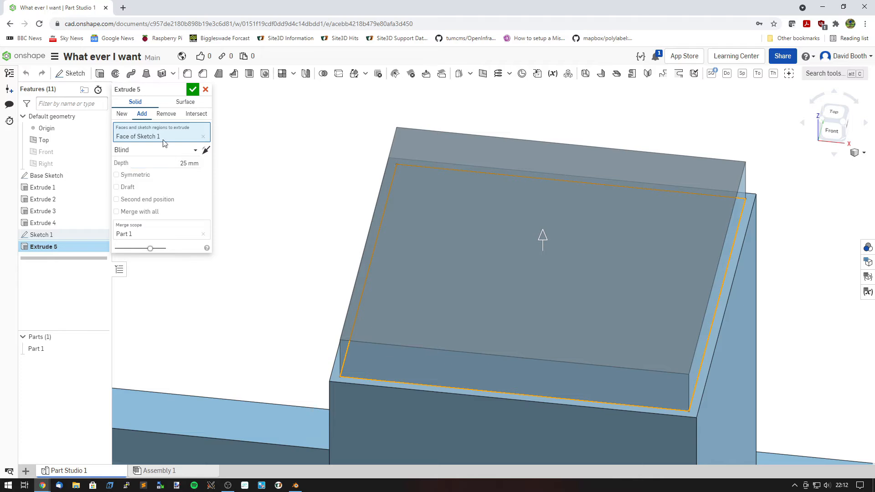
pyautogui.click(166, 114)
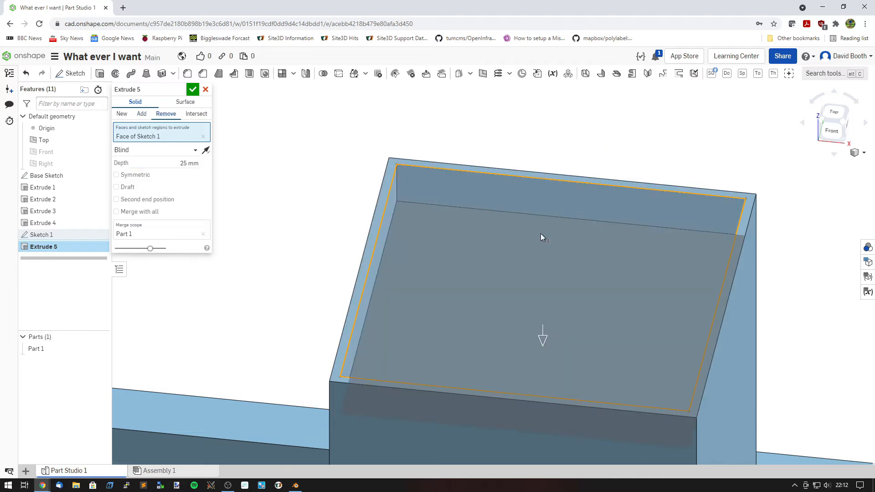
pyautogui.scroll(-2, 541, 233)
pyautogui.moveTo(544, 281); pyautogui.dragTo(580, 256, button='right')
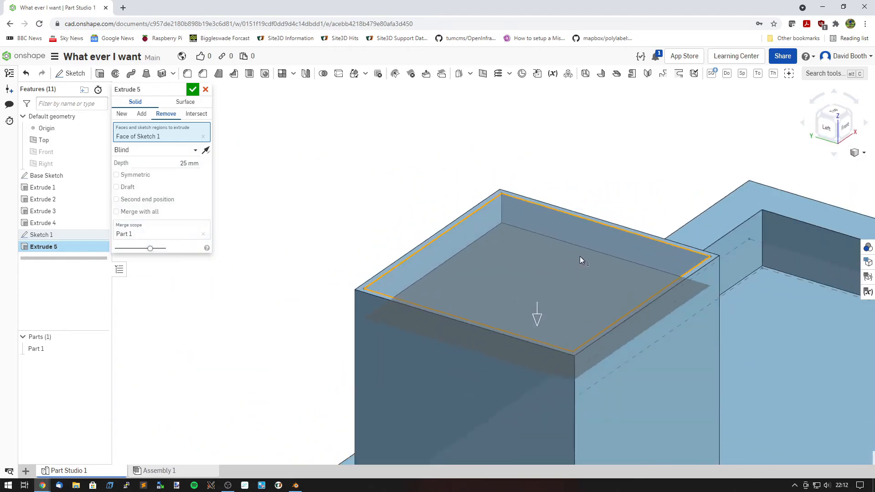
pyautogui.click(174, 163)
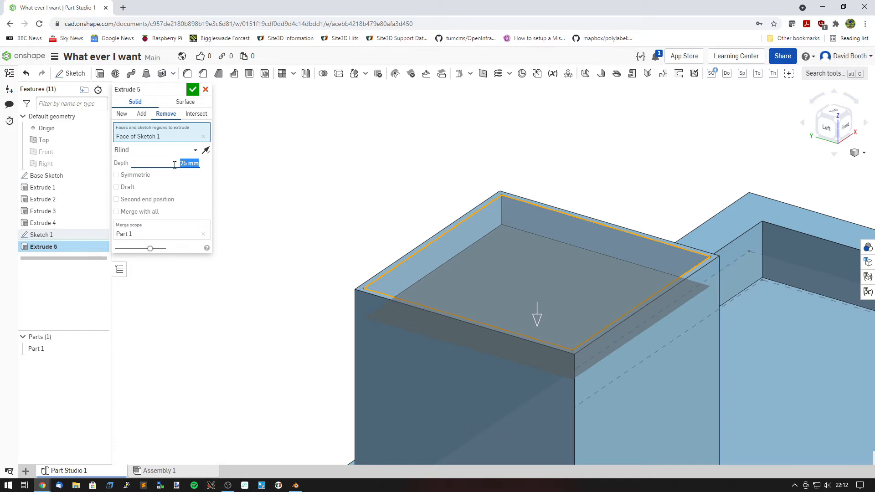
pyautogui.scroll(-3, 496, 301)
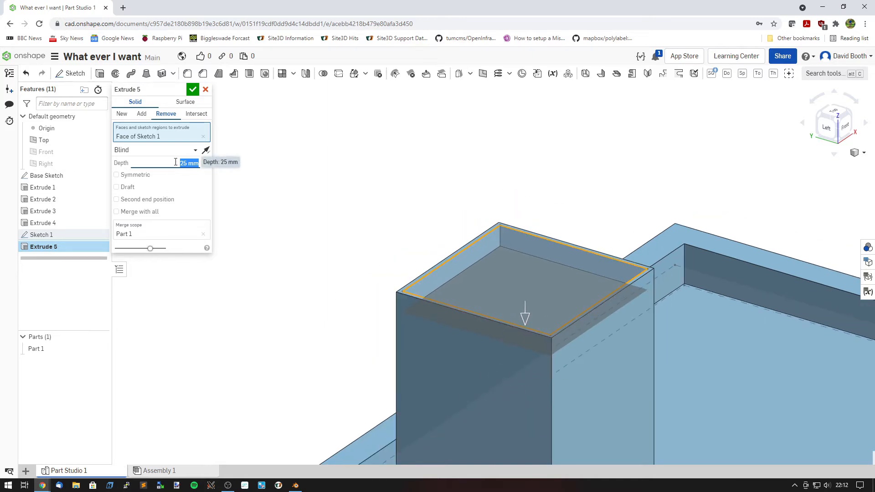
pyautogui.write('195')
pyautogui.click(143, 214)
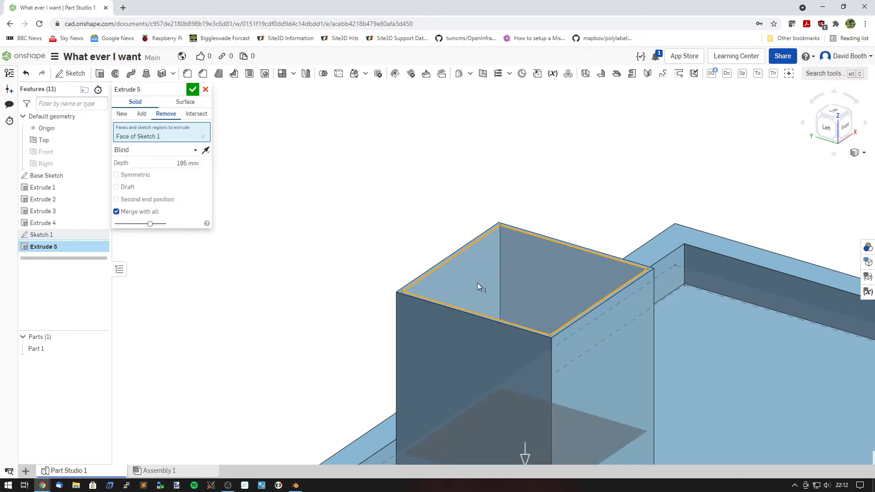
pyautogui.scroll(-3, 479, 280)
pyautogui.moveTo(523, 349); pyautogui.dragTo(507, 311, button='middle')
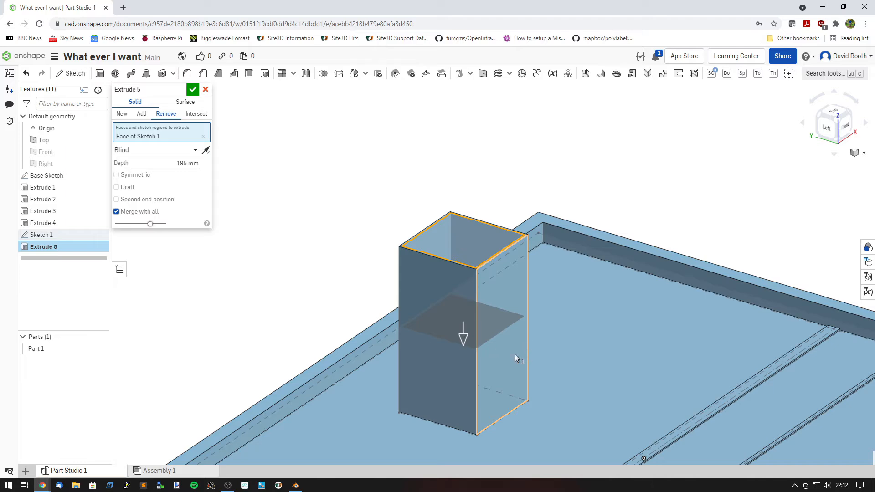
pyautogui.click(192, 90)
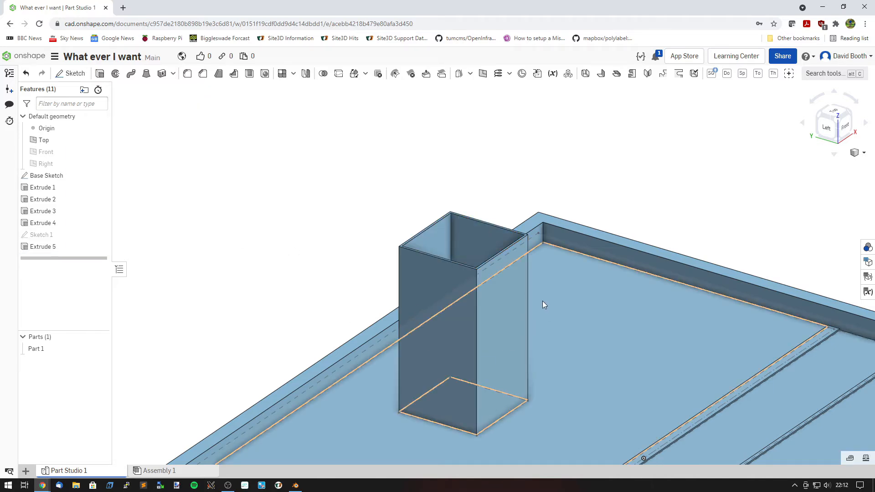
# Step: Start a new sketch on the tower's front face, viewed straight on
pyautogui.moveTo(543, 305); pyautogui.dragTo(525, 352, button='right')
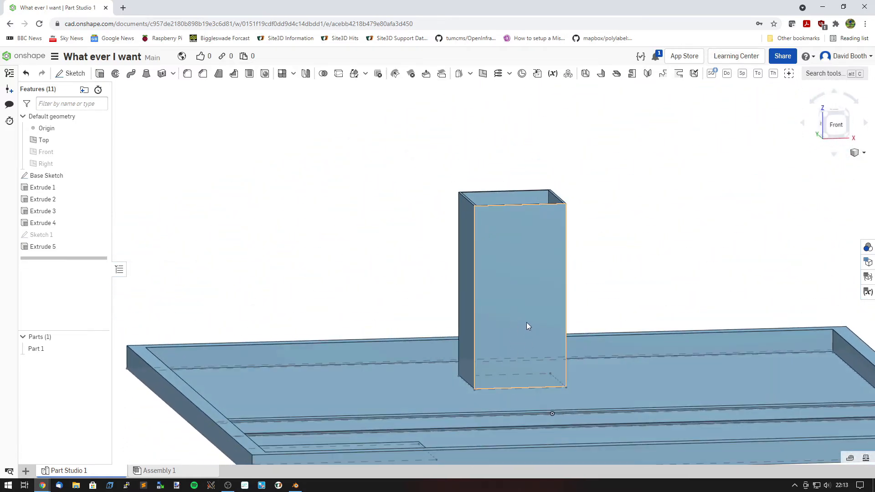
pyautogui.click(519, 313)
pyautogui.press('n')
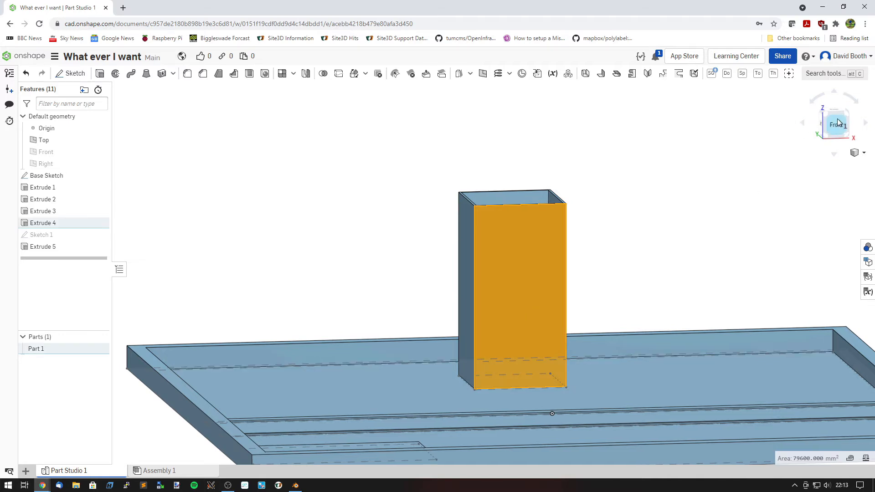
pyautogui.scroll(3, 543, 323)
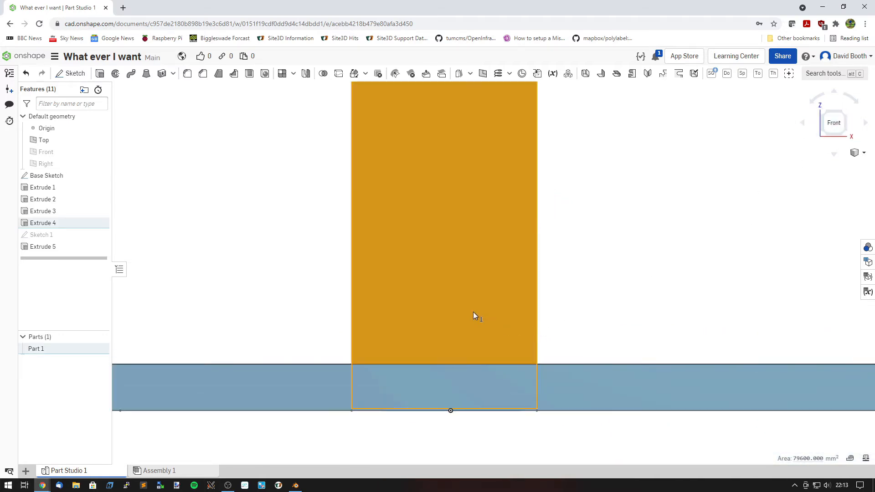
pyautogui.click(72, 75)
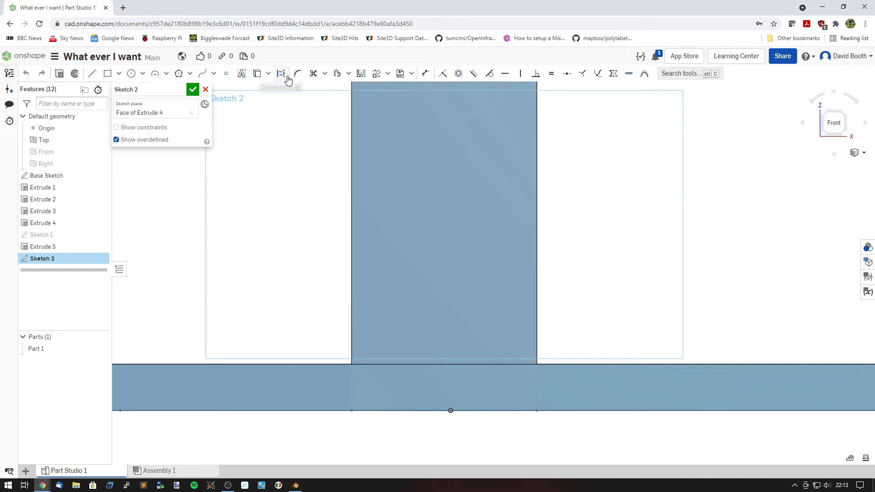
# Step: Offset the left vertical edge of the tower's front face 5 mm inward as a construction line
pyautogui.click(337, 74)
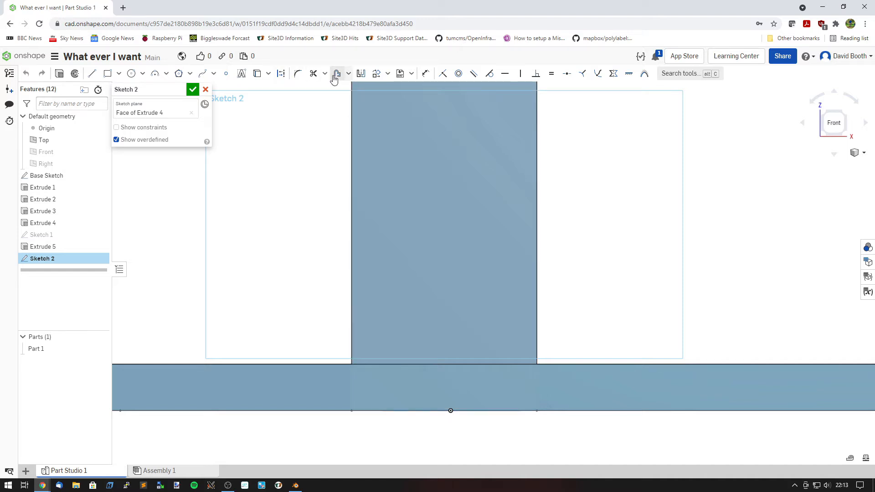
pyautogui.click(352, 224)
pyautogui.click(538, 249)
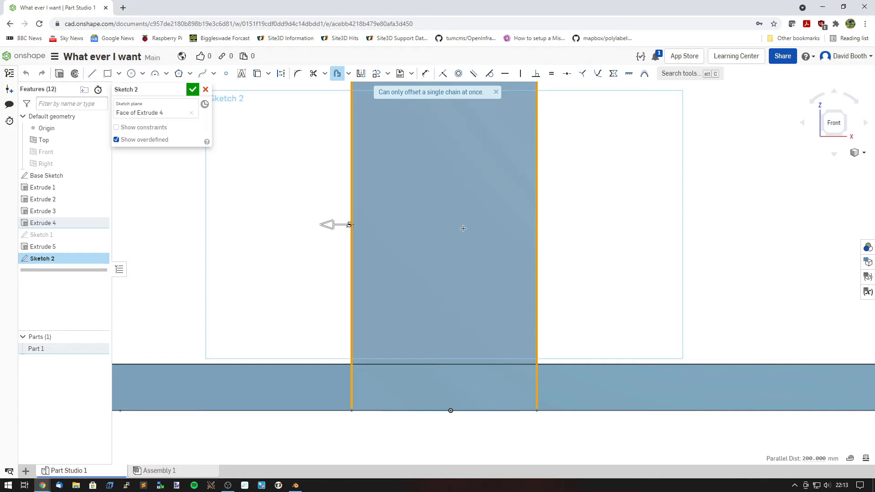
pyautogui.scroll(-2, 464, 228)
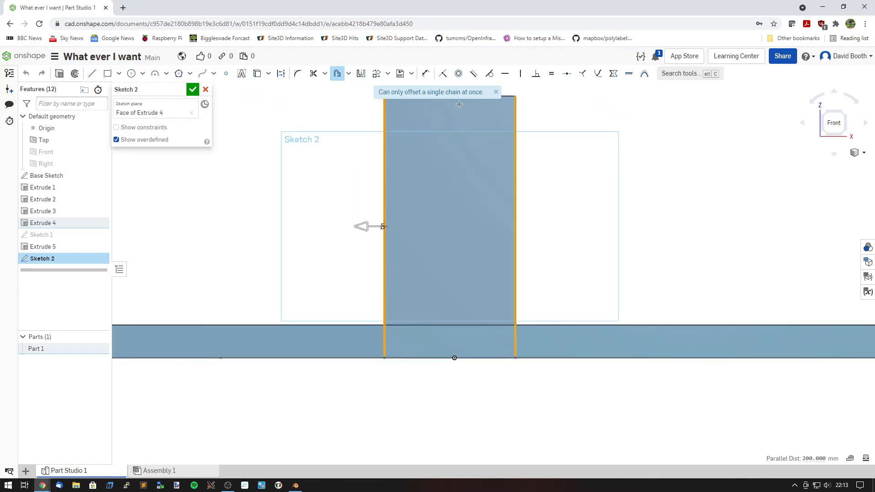
pyautogui.click(516, 218)
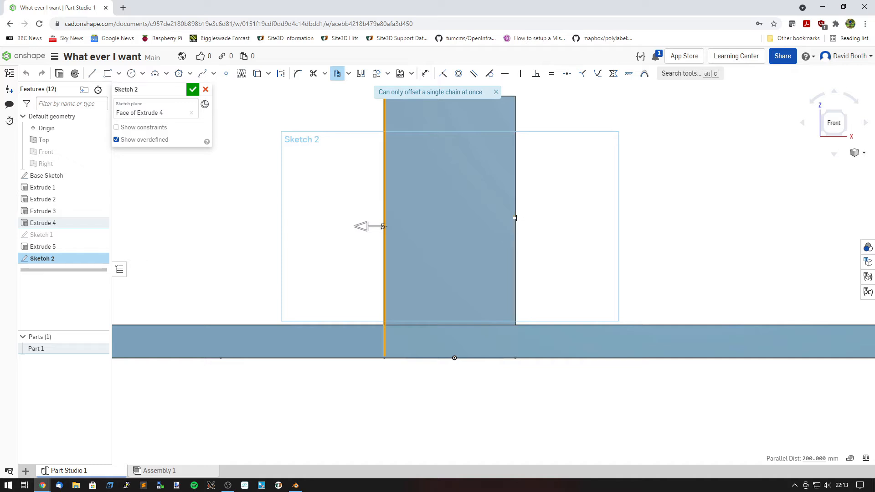
pyautogui.scroll(1, 417, 237)
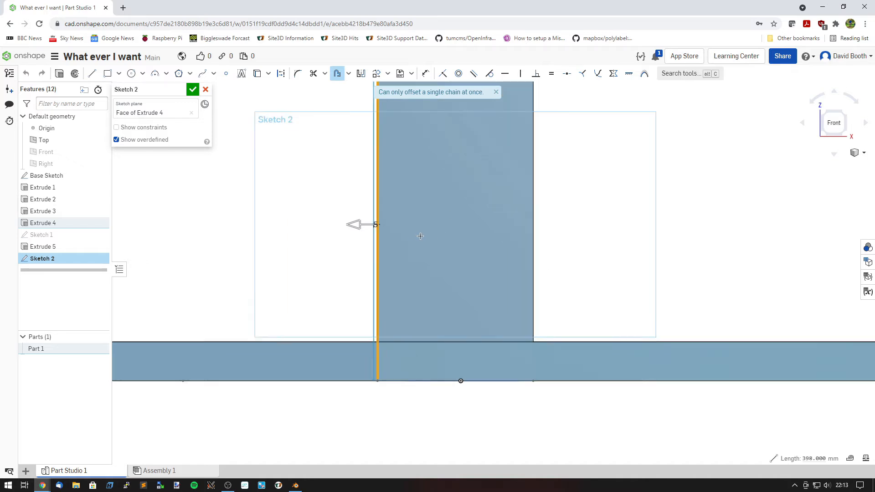
pyautogui.click(359, 225)
pyautogui.scroll(3, 394, 227)
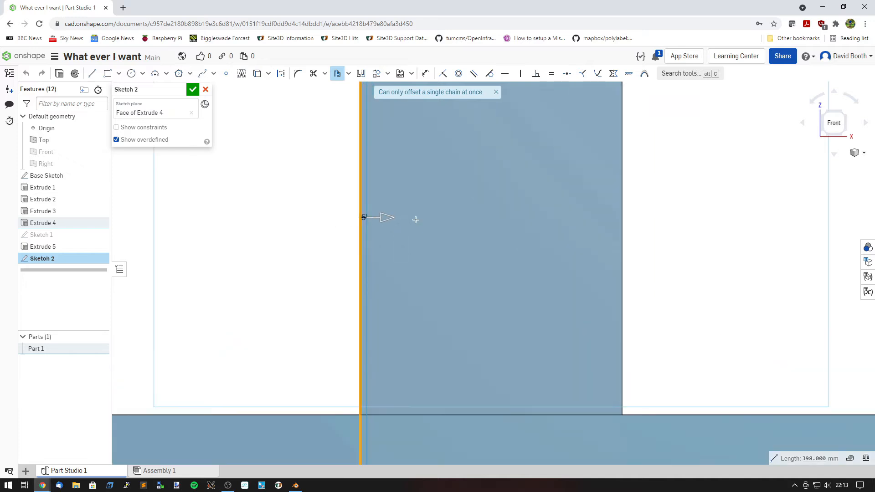
pyautogui.click(282, 74)
pyautogui.scroll(-2, 389, 232)
pyautogui.scroll(6, 373, 217)
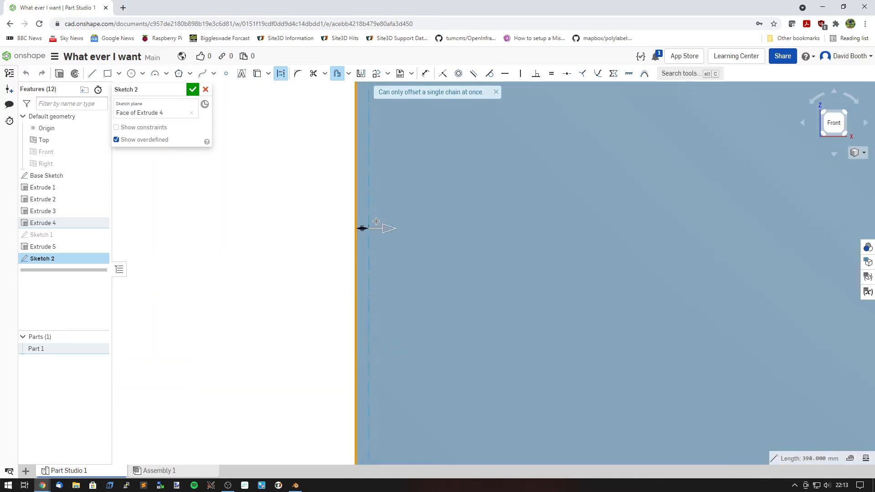
pyautogui.scroll(-5, 374, 219)
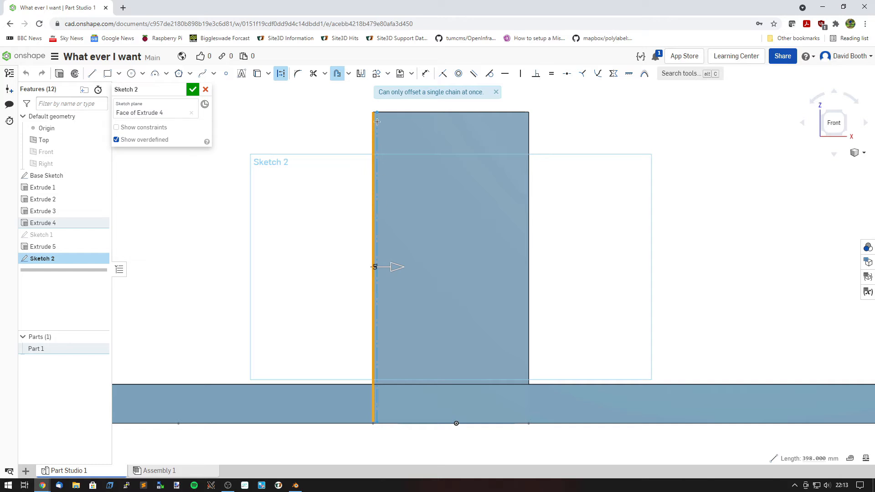
pyautogui.scroll(3, 427, 259)
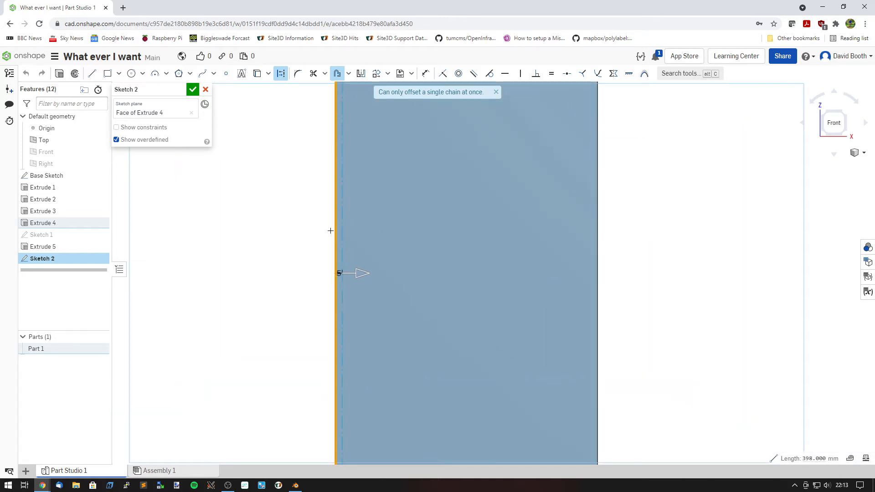
pyautogui.click(401, 239)
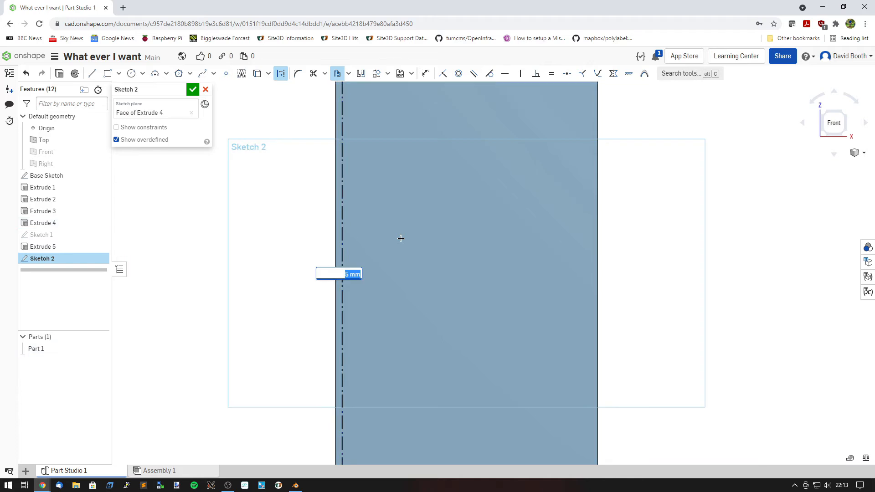
pyautogui.press('Return')
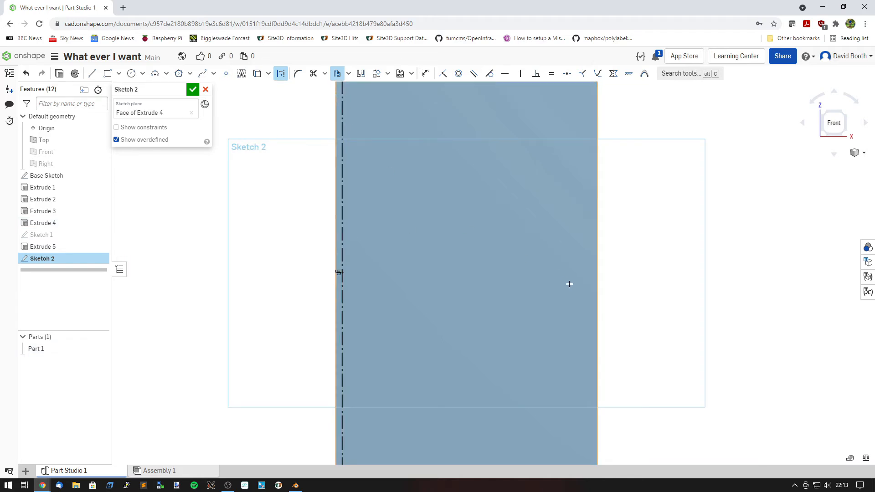
# Step: Offset the right vertical edge of the tower's front face 5 mm inward as a construction line
pyautogui.click(597, 294)
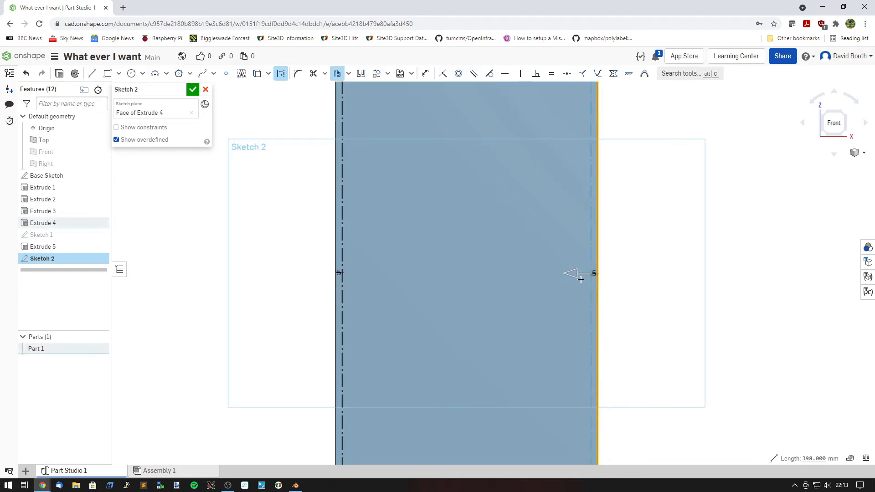
pyautogui.click(536, 321)
pyautogui.press('Return')
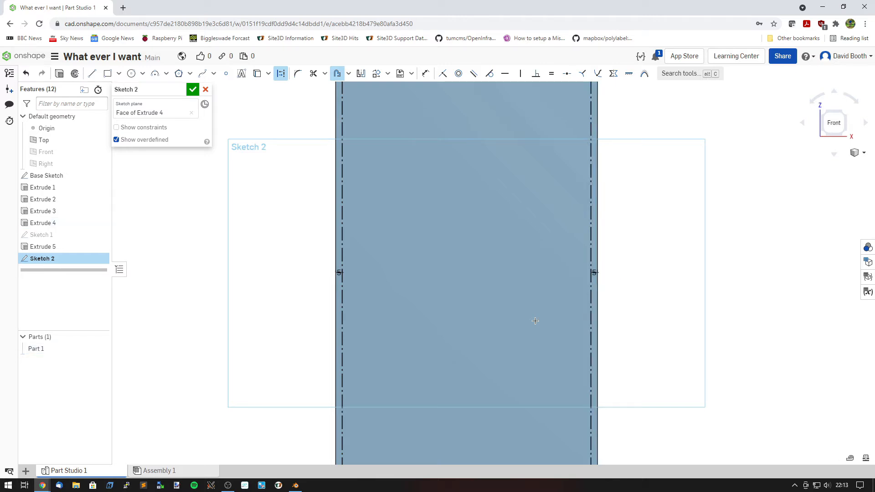
# Step: Offset the top edge of the tower's front face 200 mm downward as a construction line, and leave Offset and construction mode
pyautogui.scroll(-3, 498, 309)
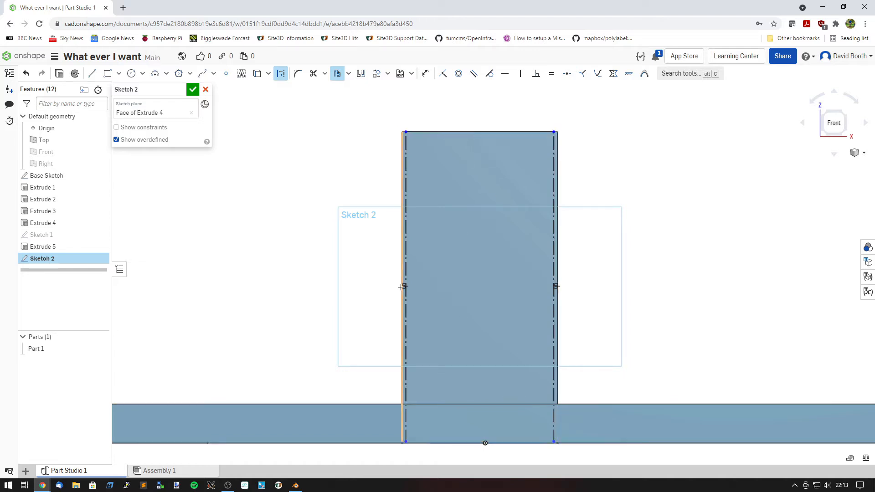
pyautogui.click(477, 133)
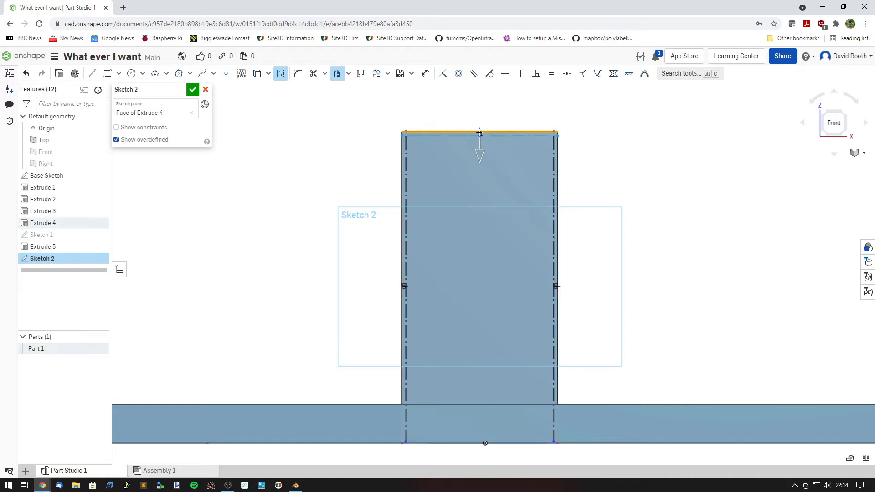
pyautogui.click(480, 221)
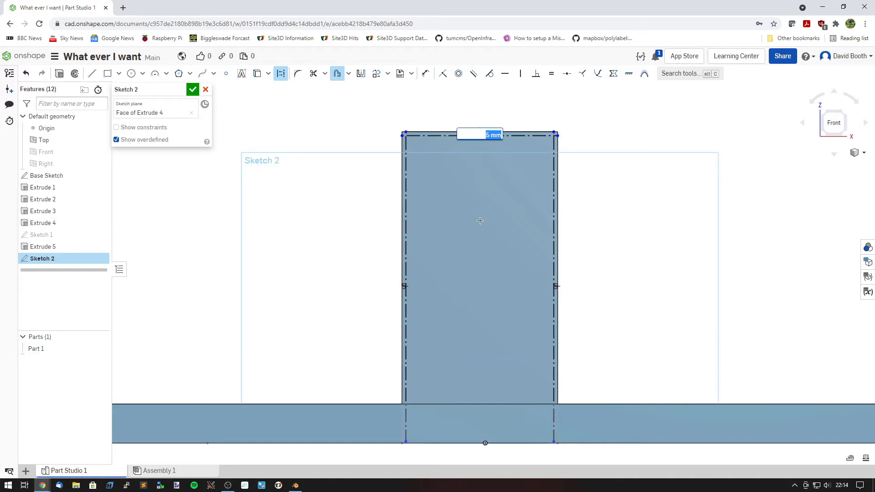
pyautogui.write('200')
pyautogui.press('Return')
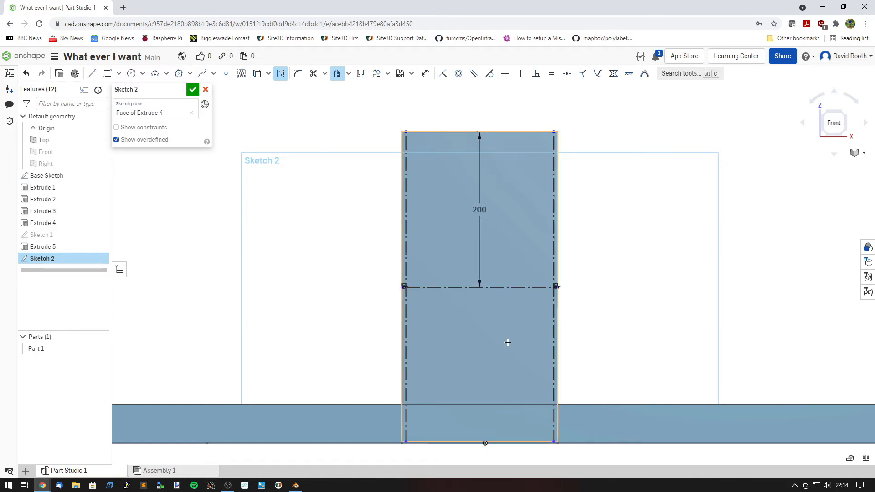
pyautogui.moveTo(508, 342); pyautogui.dragTo(512, 282, button='middle')
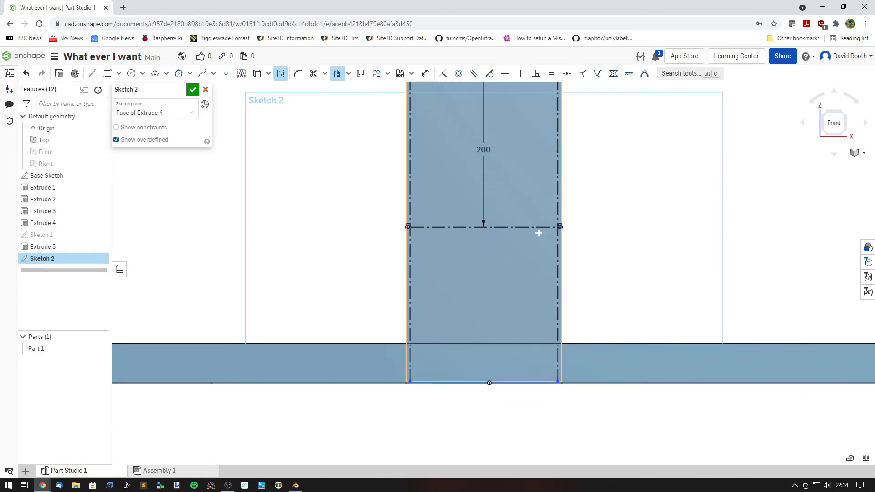
pyautogui.click(337, 74)
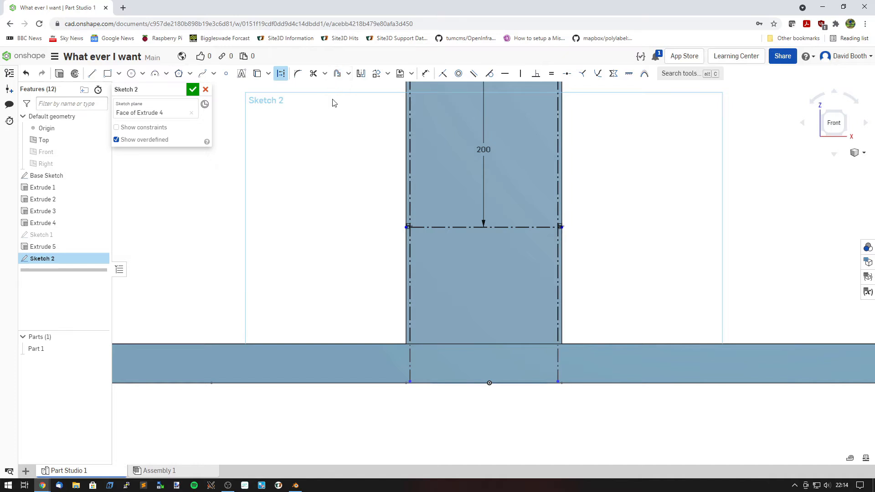
pyautogui.click(281, 73)
# Step: Trim the right vertical construction line above the horizontal line, plus the short horizontal stub reaching the tower's right edge
pyautogui.moveTo(475, 220); pyautogui.dragTo(403, 251, button='middle')
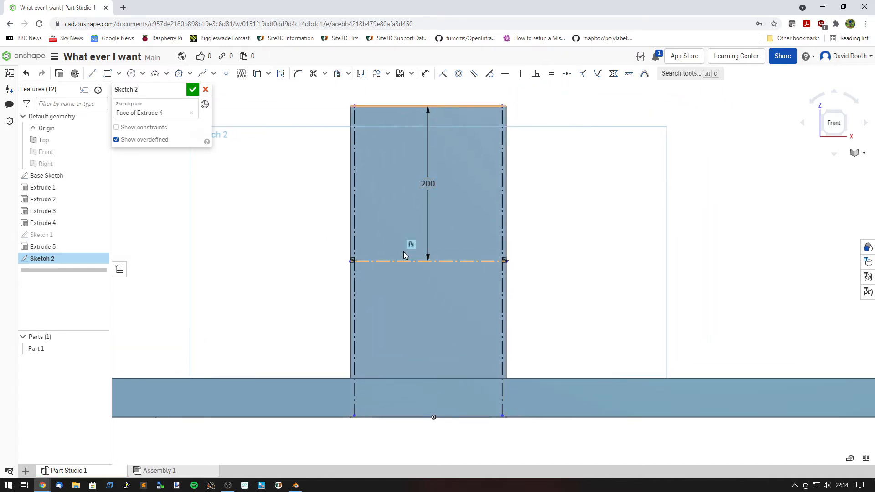
pyautogui.scroll(3, 362, 283)
pyautogui.moveTo(418, 309); pyautogui.dragTo(394, 243, button='middle')
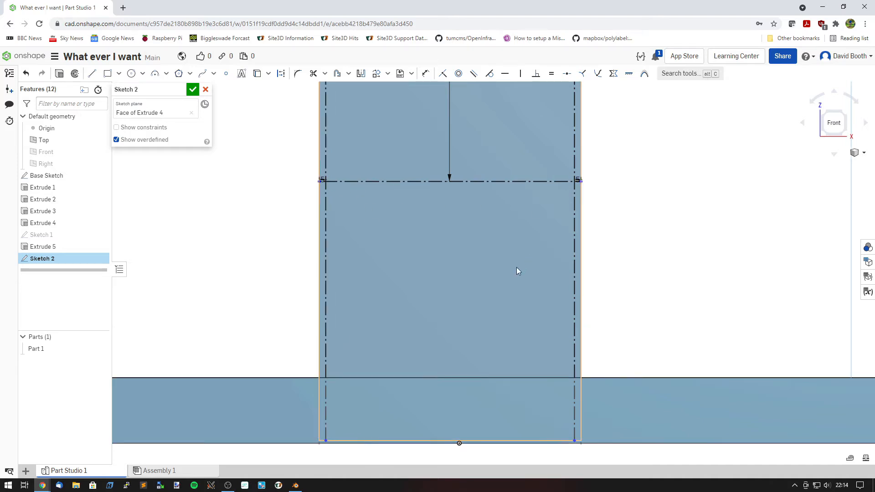
pyautogui.moveTo(516, 269); pyautogui.dragTo(512, 282, button='right')
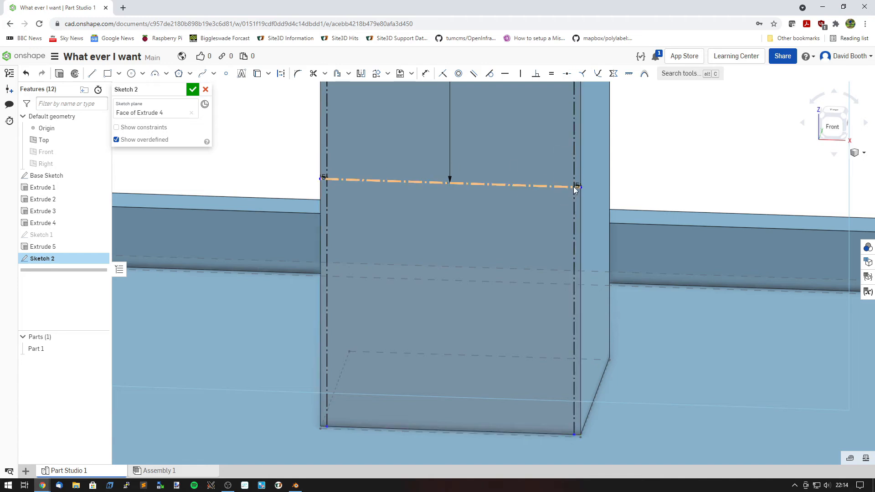
pyautogui.scroll(5, 577, 189)
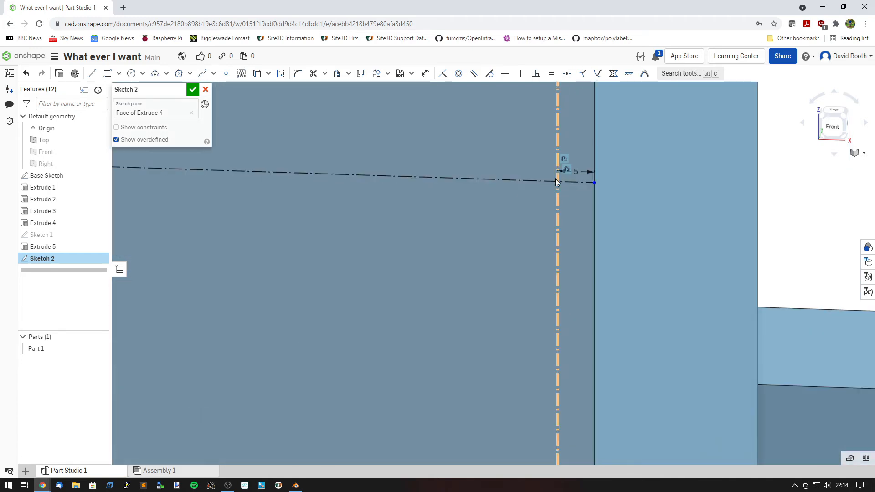
pyautogui.scroll(-5, 271, 203)
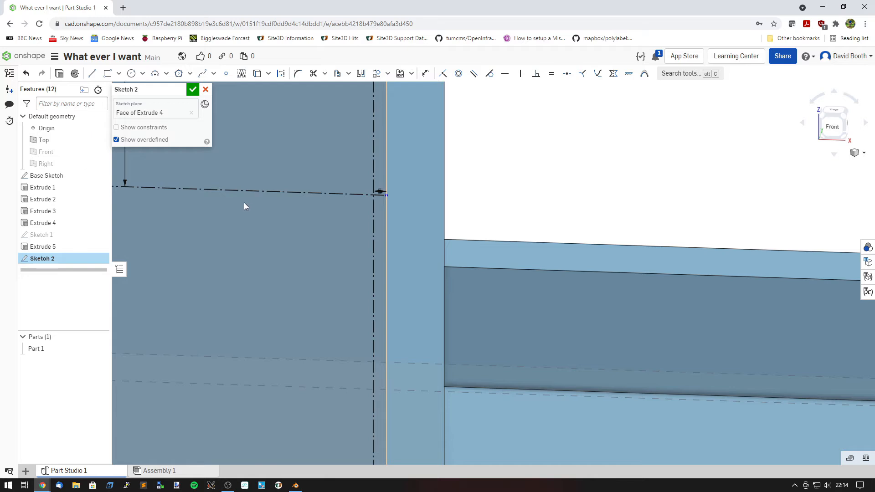
pyautogui.click(313, 75)
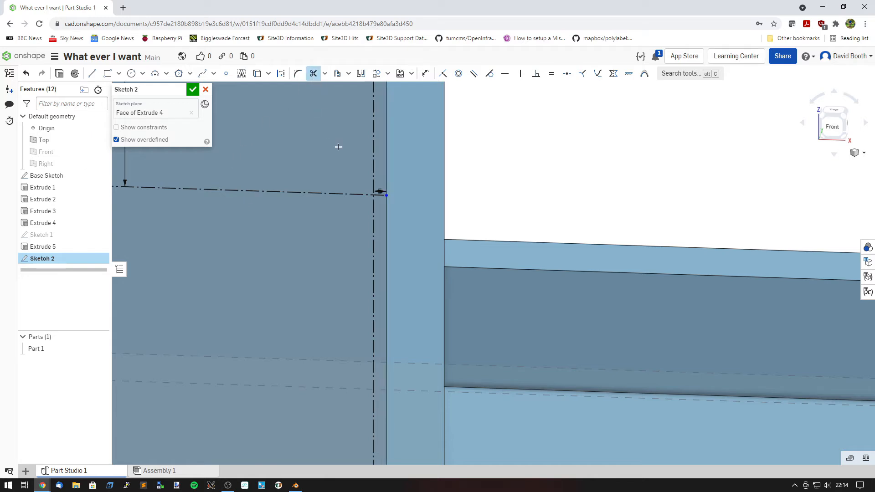
pyautogui.scroll(5, 374, 164)
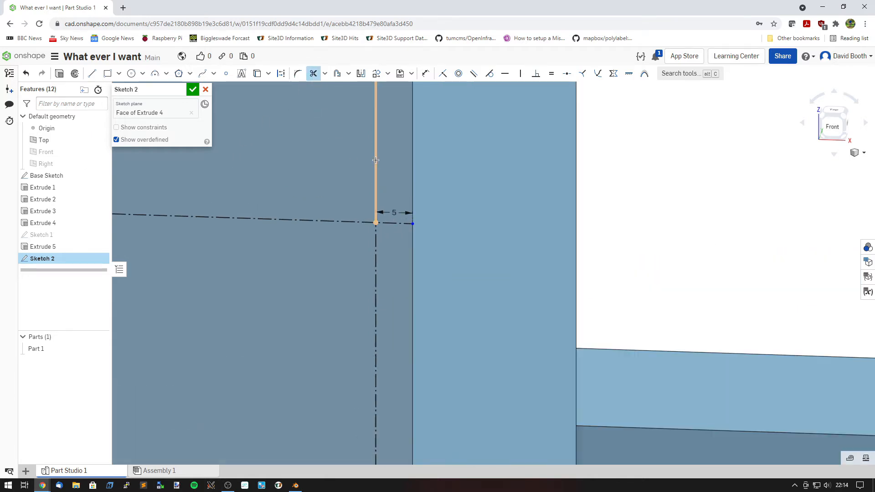
pyautogui.click(376, 160)
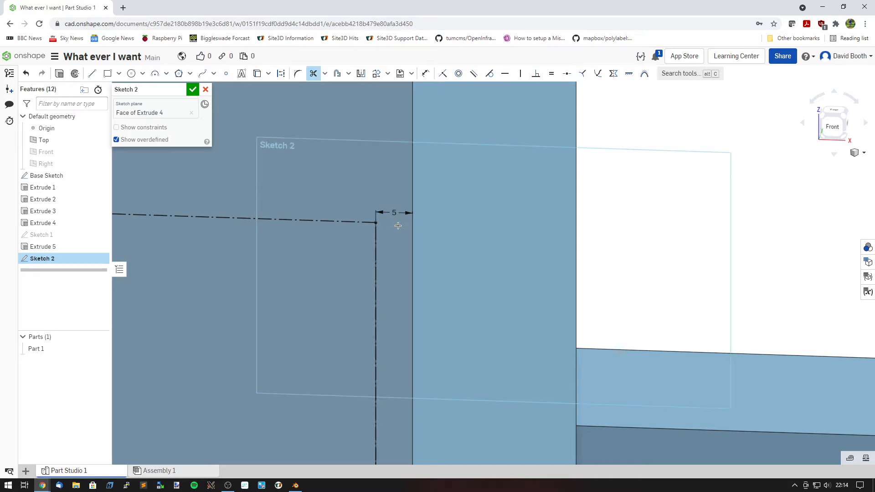
# Step: Trim the left vertical construction line above the horizontal line, plus the short horizontal stub reaching the tower's left edge
pyautogui.scroll(-4, 398, 226)
pyautogui.moveTo(293, 237); pyautogui.dragTo(790, 212, button='middle')
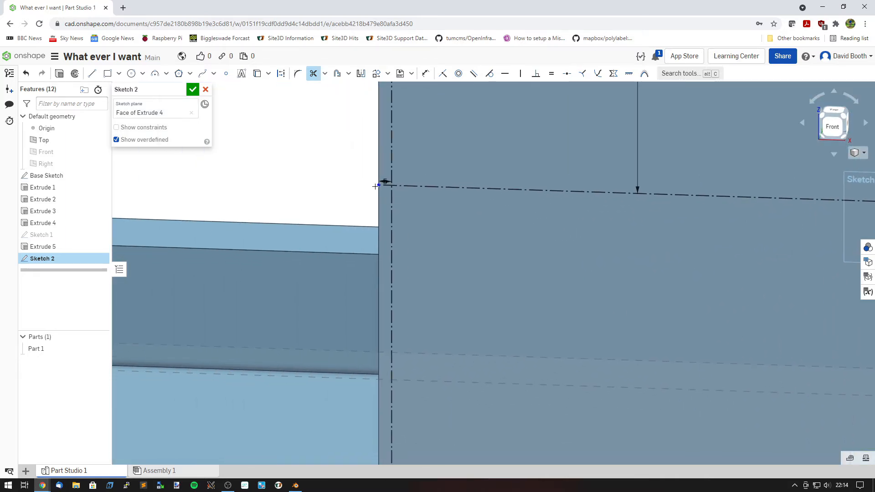
pyautogui.click(392, 152)
pyautogui.scroll(4, 386, 187)
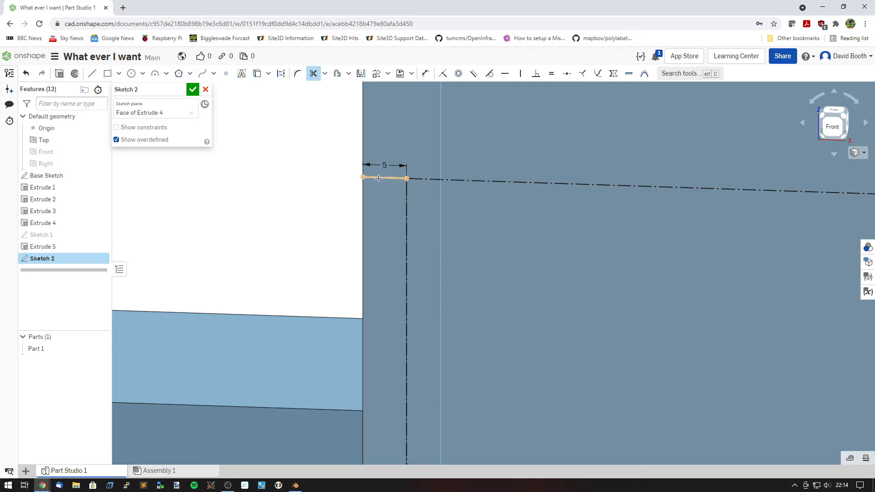
pyautogui.click(385, 180)
pyautogui.scroll(-3, 385, 179)
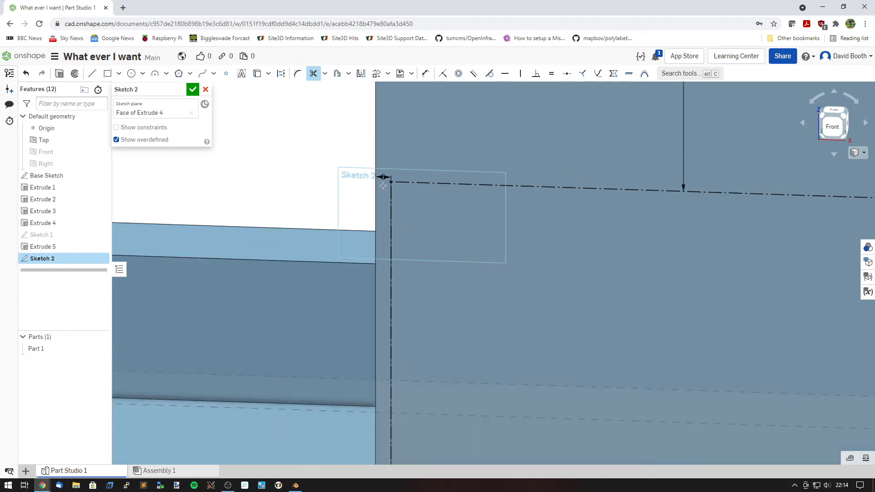
# Step: Convert the two vertical construction lines and the horizontal one to regular sketch lines and finish the sketch
pyautogui.scroll(-3, 401, 212)
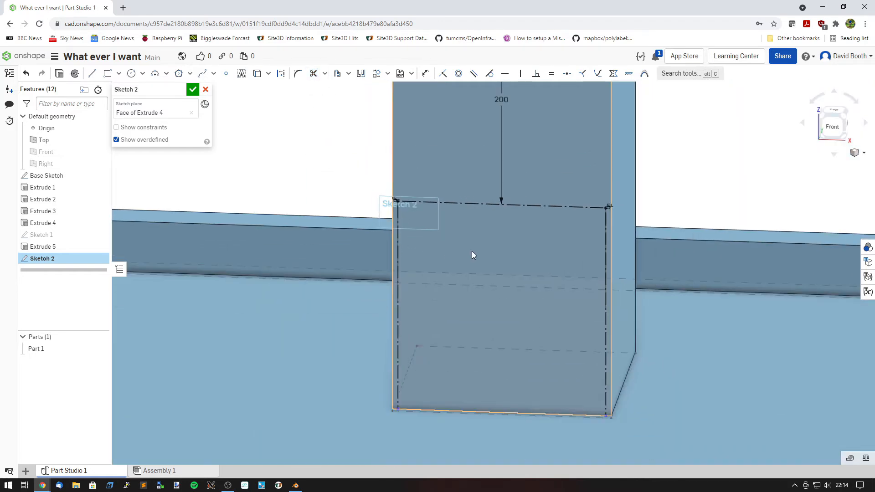
pyautogui.click(603, 310)
pyautogui.click(546, 205)
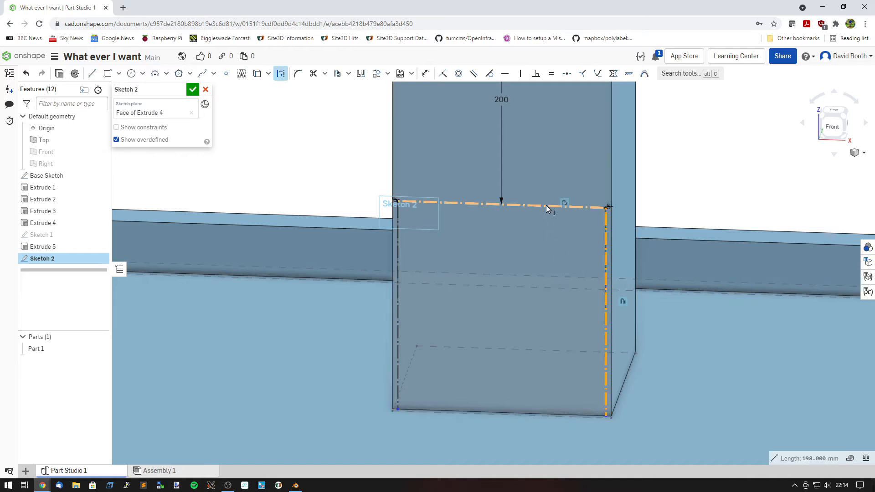
pyautogui.click(395, 247)
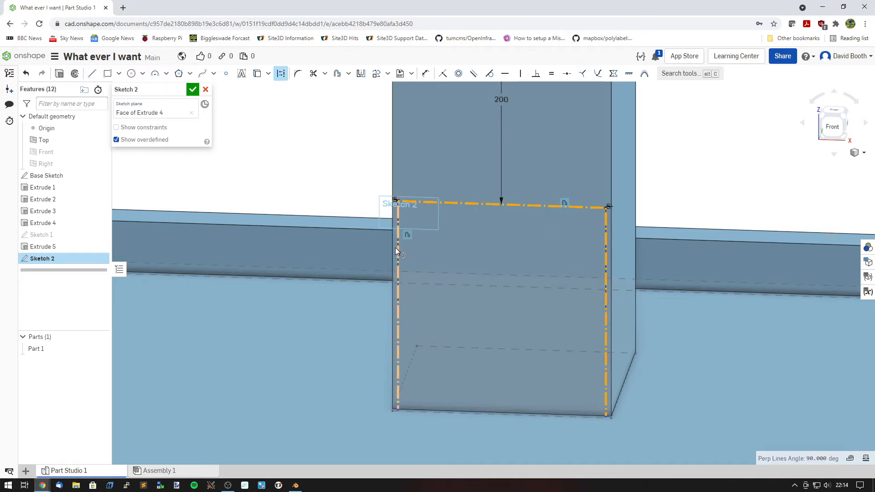
pyautogui.click(280, 74)
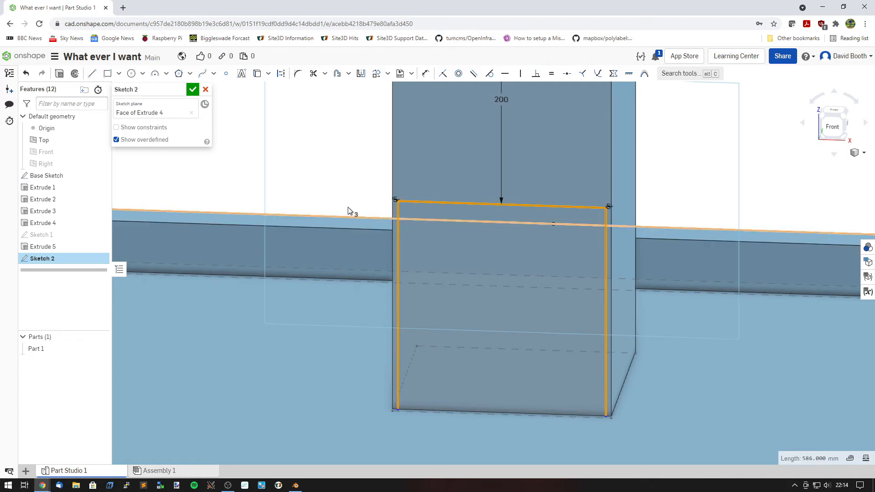
pyautogui.click(193, 90)
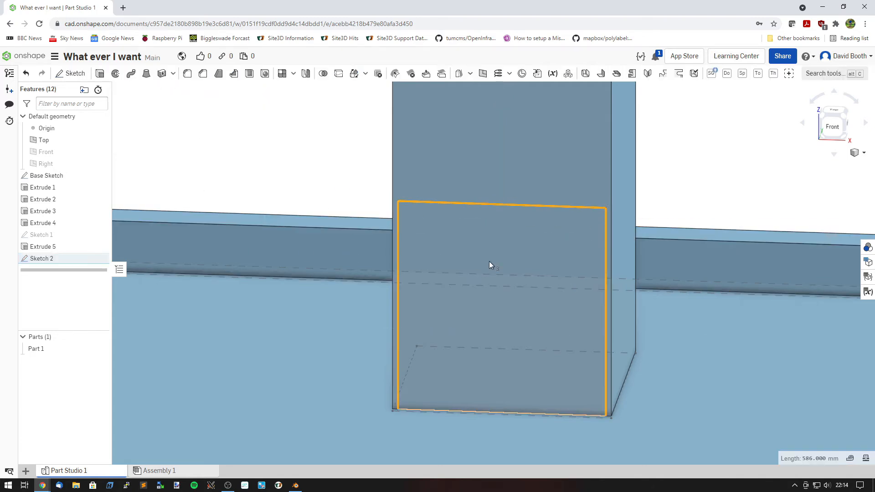
# Step: Cut the rectangular sketch region on the tower's lower front face 195 mm deep with a blind Remove extrude merged with all parts
pyautogui.click(479, 236)
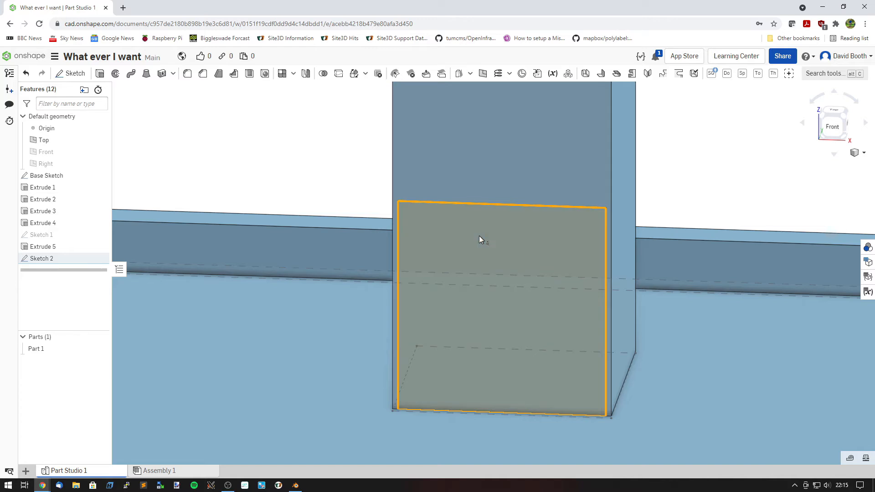
pyautogui.click(100, 74)
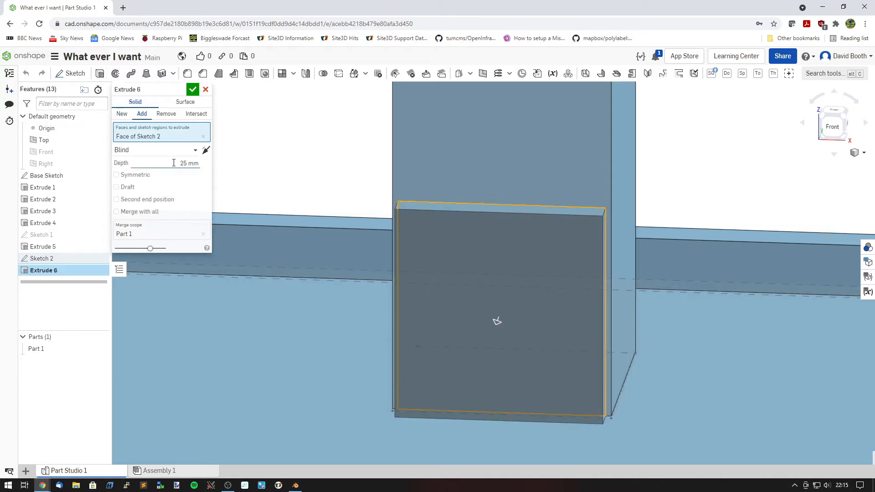
pyautogui.click(172, 118)
pyautogui.click(178, 163)
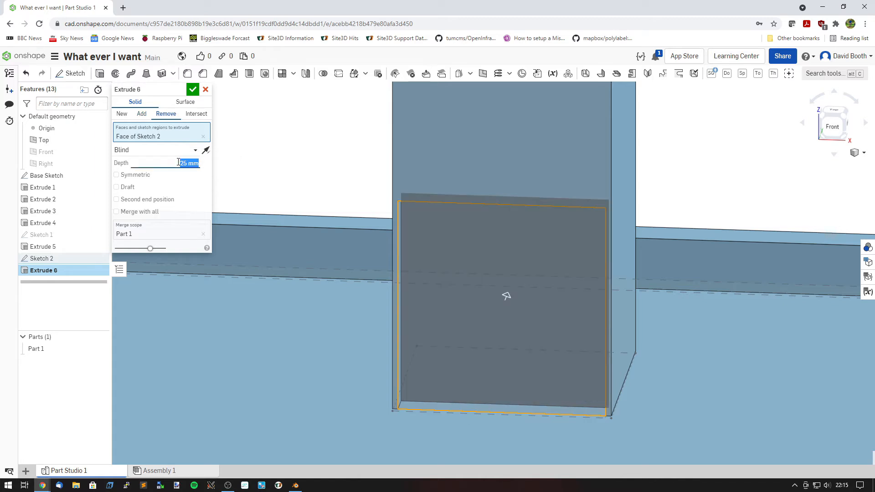
pyautogui.write('195')
pyautogui.click(158, 213)
pyautogui.moveTo(560, 276)
pyautogui.mouseDown(button='right')
pyautogui.moveTo(586, 286)
pyautogui.moveTo(567, 286)
pyautogui.moveTo(616, 281)
pyautogui.moveTo(574, 275)
pyautogui.mouseUp(button='right')
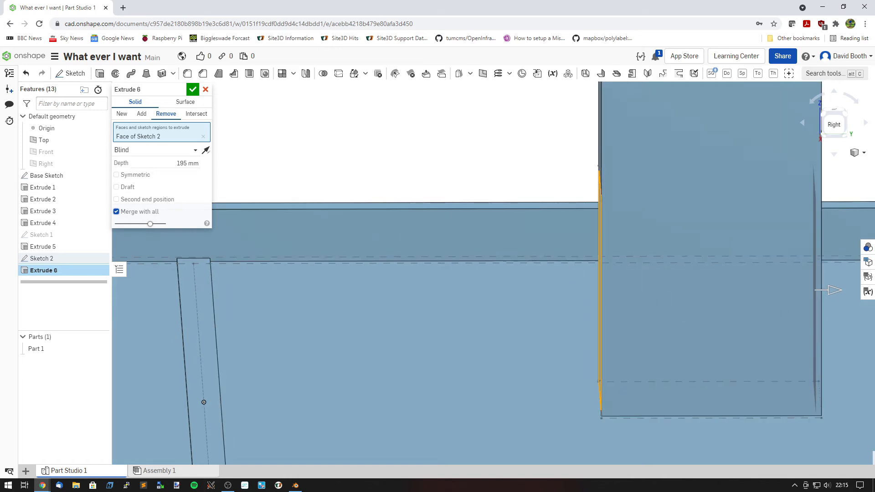
pyautogui.moveTo(748, 278); pyautogui.dragTo(459, 220, button='right')
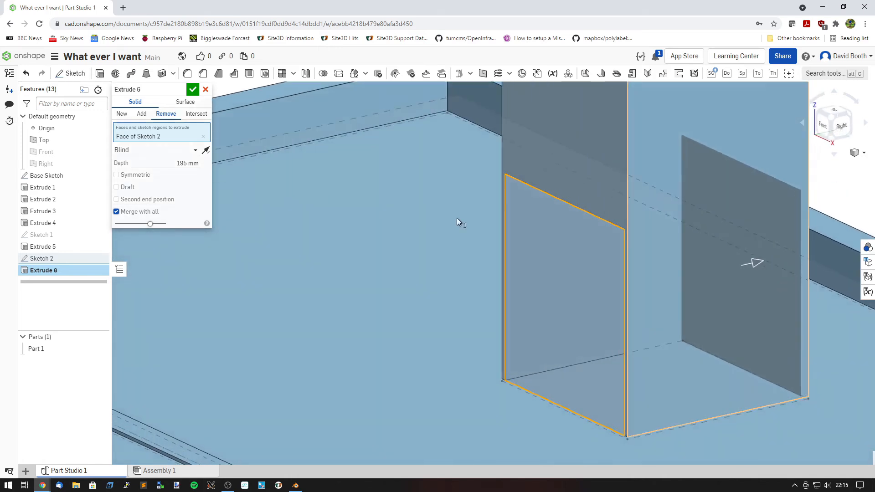
pyautogui.click(193, 90)
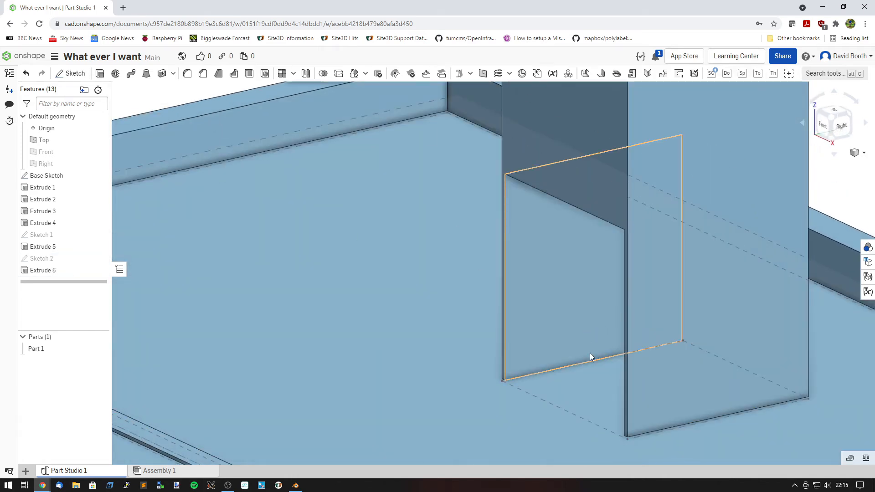
# Step: Examine the tower's lower front opening and the whole arena from several angles
pyautogui.moveTo(591, 354); pyautogui.dragTo(628, 348, button='right')
pyautogui.scroll(-5, 628, 348)
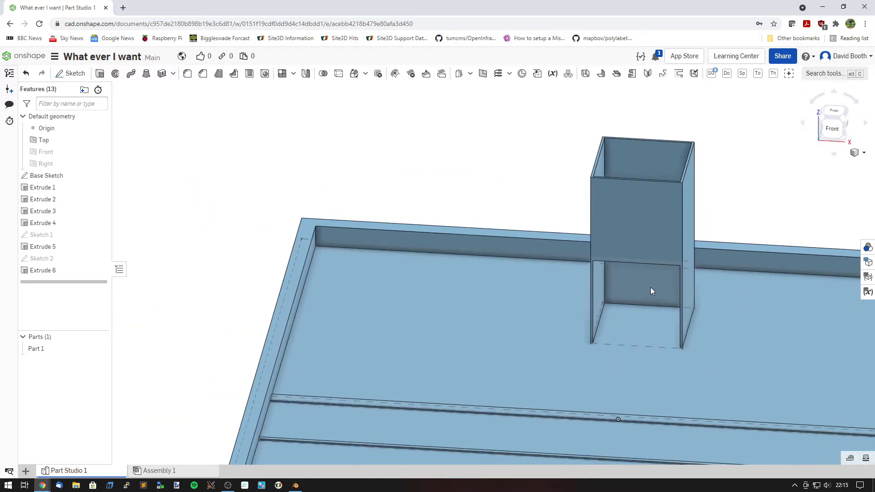
pyautogui.moveTo(650, 287); pyautogui.dragTo(503, 250, button='middle')
pyautogui.moveTo(527, 288)
pyautogui.mouseDown(button='right')
pyautogui.moveTo(494, 264)
pyautogui.moveTo(555, 265)
pyautogui.moveTo(537, 278)
pyautogui.mouseUp(button='right')
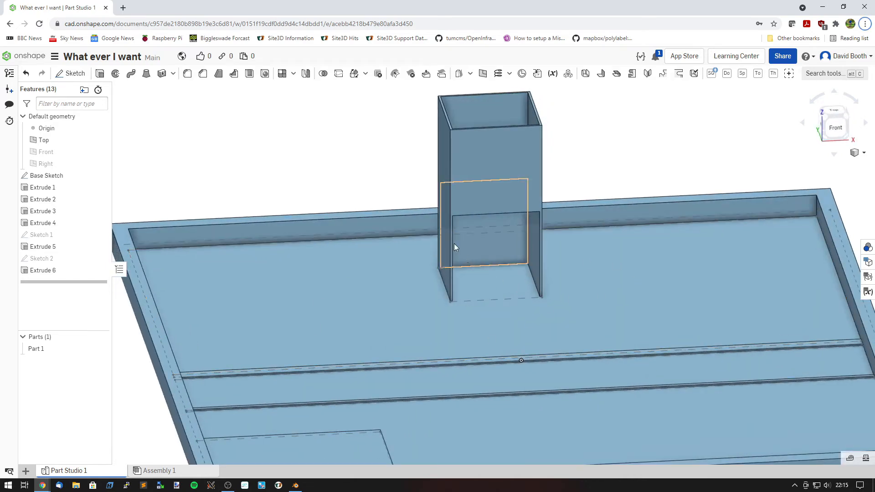
pyautogui.scroll(-3, 432, 232)
pyautogui.moveTo(527, 274); pyautogui.dragTo(521, 295, button='right')
pyautogui.moveTo(497, 339); pyautogui.dragTo(452, 282, button='middle')
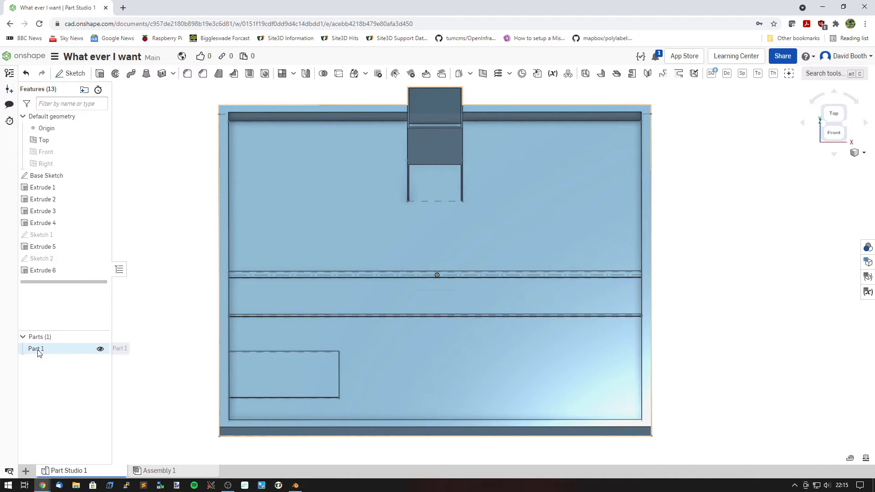
pyautogui.moveTo(495, 294); pyautogui.dragTo(443, 264, button='right')
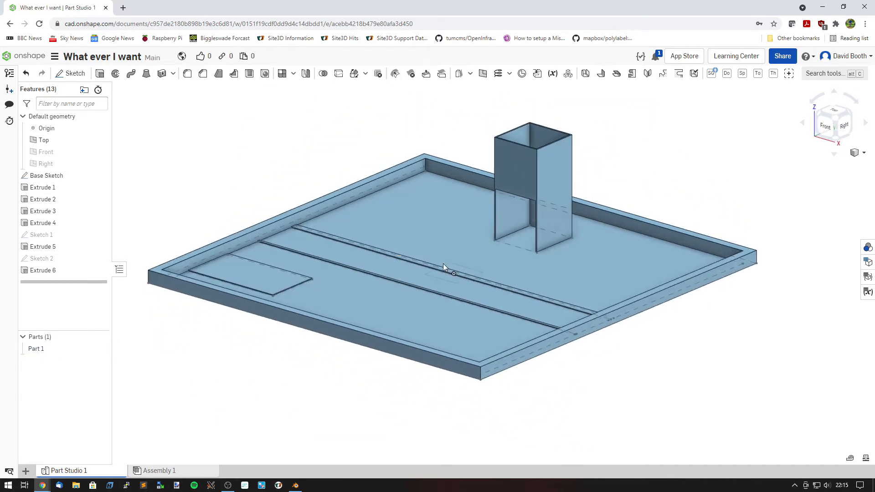
# Step: Rename the arena part as "Feed The Fish"
pyautogui.click(41, 351)
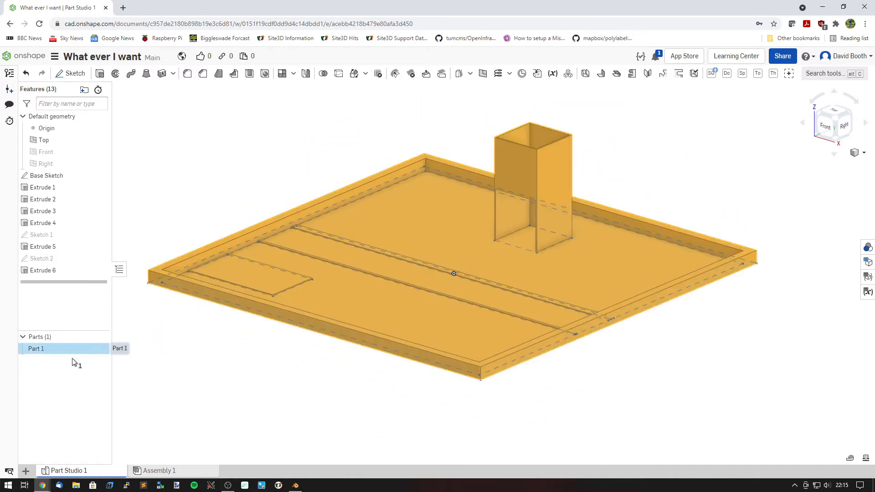
pyautogui.rightClick(54, 348)
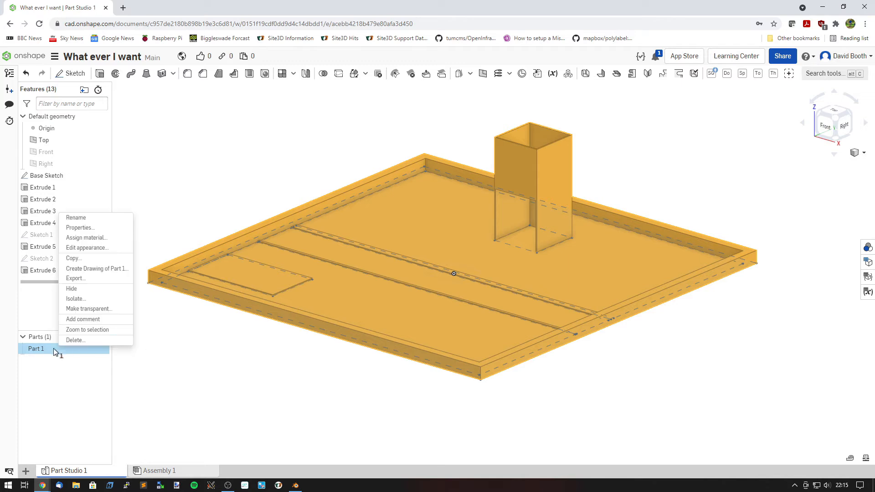
pyautogui.click(79, 217)
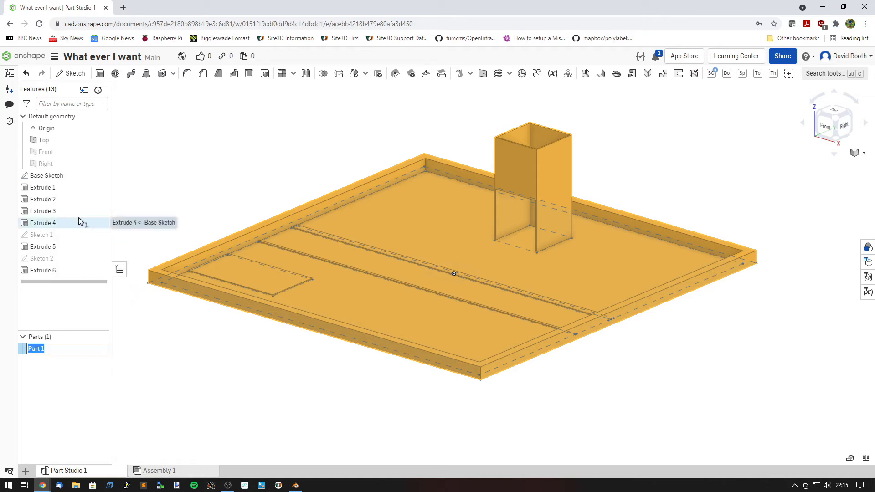
pyautogui.write('Feed The Fish')
pyautogui.press('Return')
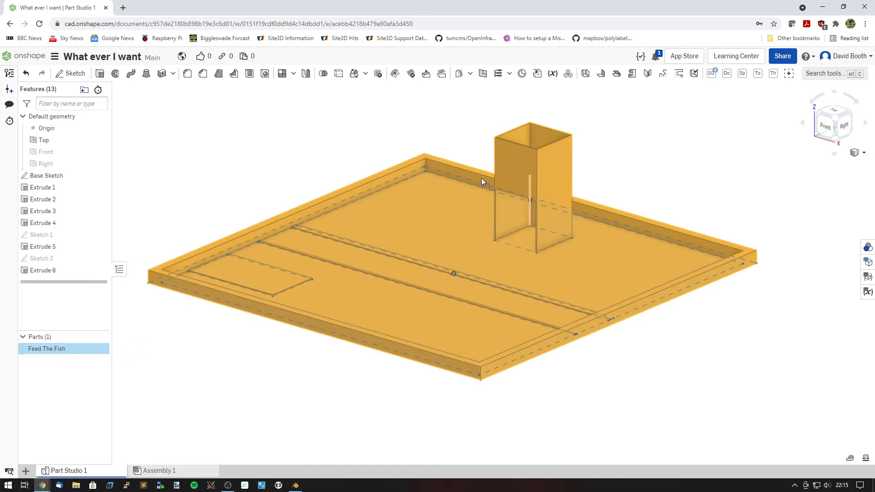
# Step: Export the Feed The Fish part as a COLLADA download with the file name "Feed The Fish"
pyautogui.rightClick(48, 350)
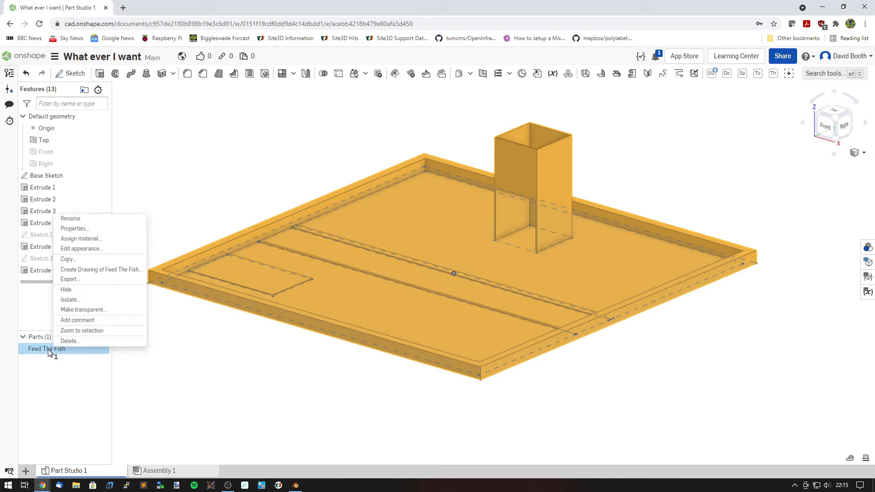
pyautogui.click(84, 279)
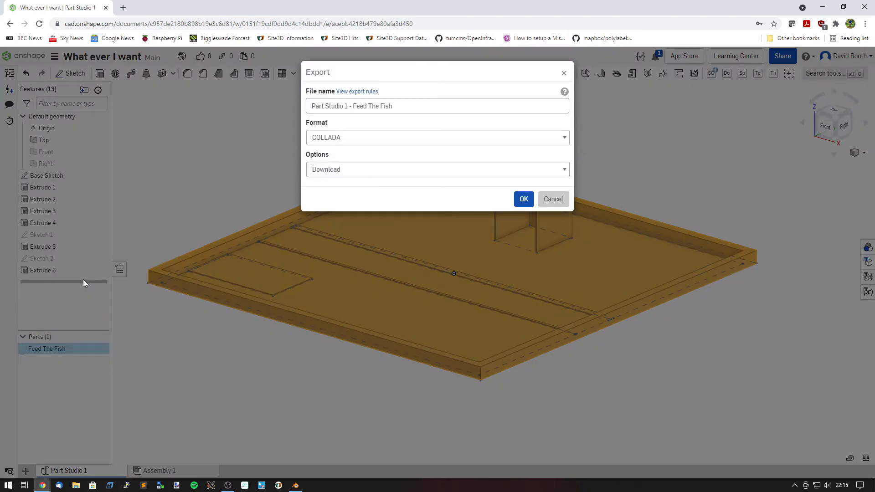
pyautogui.click(381, 140)
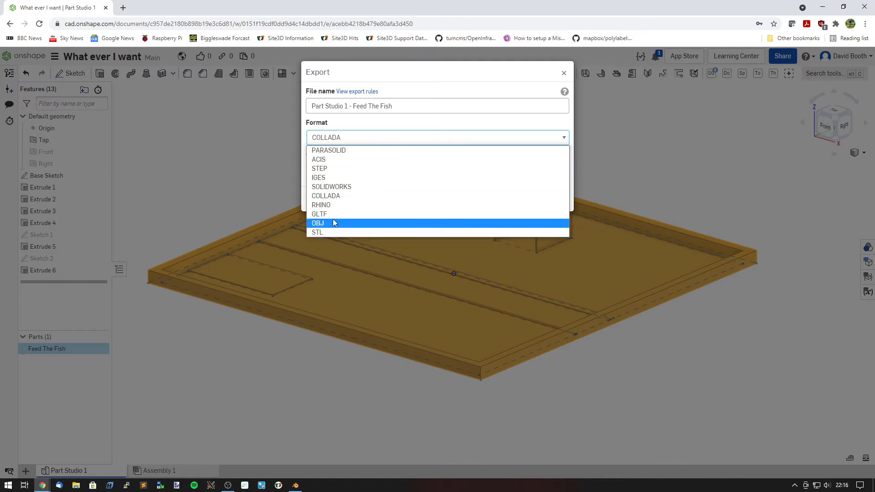
pyautogui.click(368, 127)
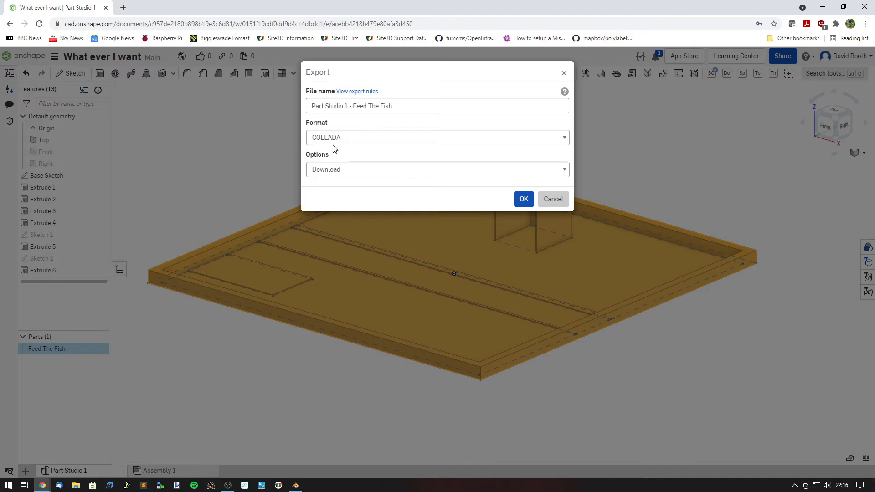
pyautogui.moveTo(353, 106); pyautogui.dragTo(312, 106)
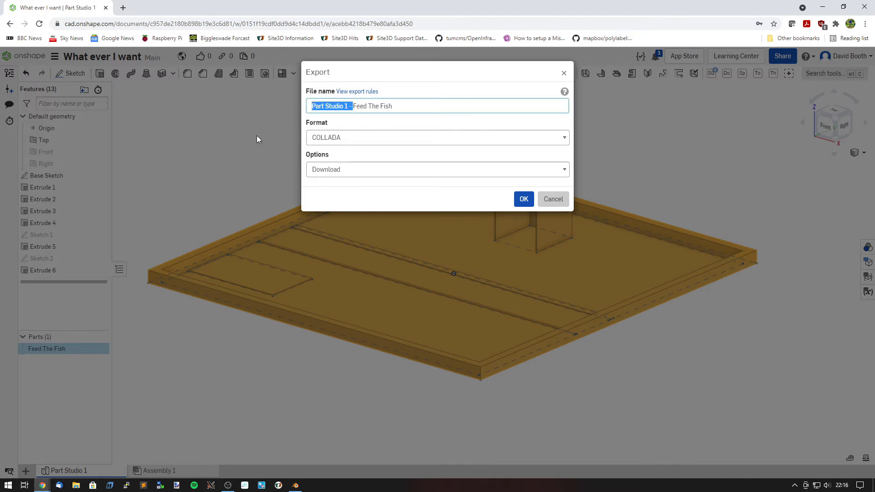
pyautogui.press('BackSpace')
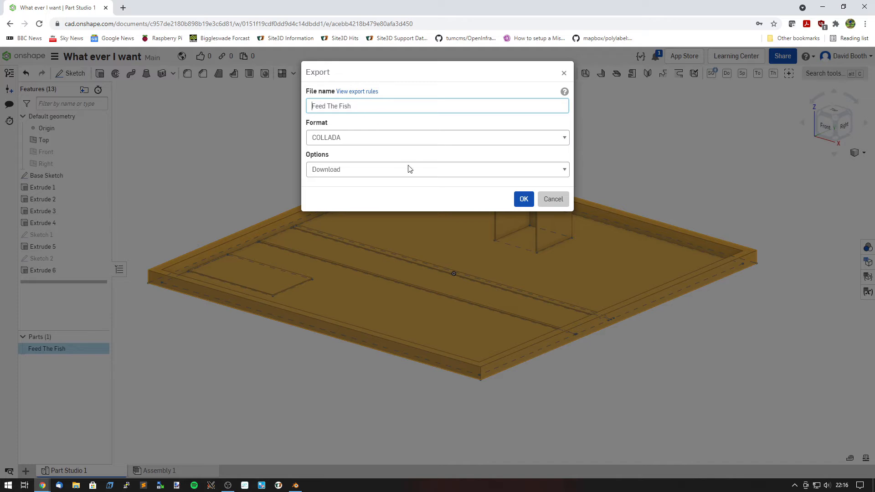
pyautogui.click(362, 172)
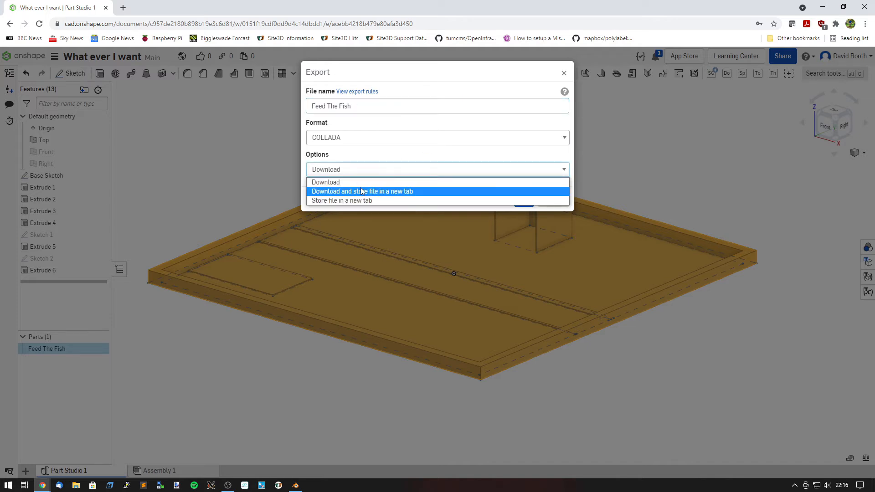
pyautogui.click(365, 164)
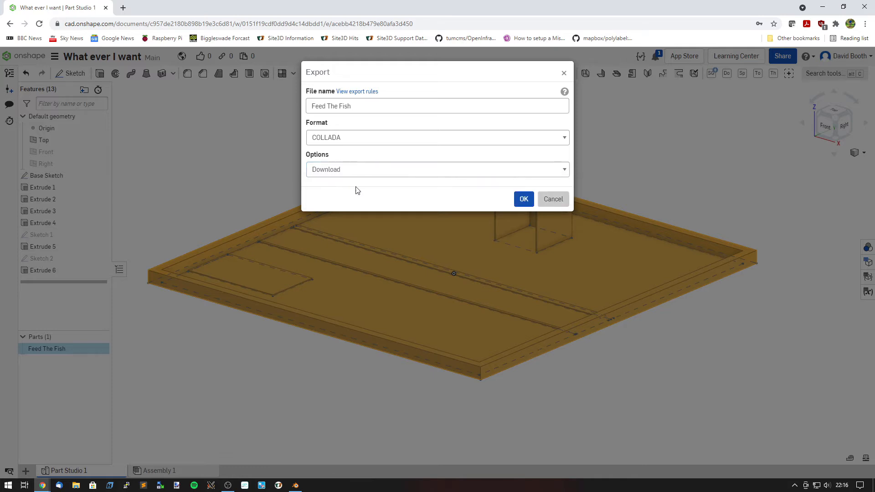
pyautogui.click(524, 201)
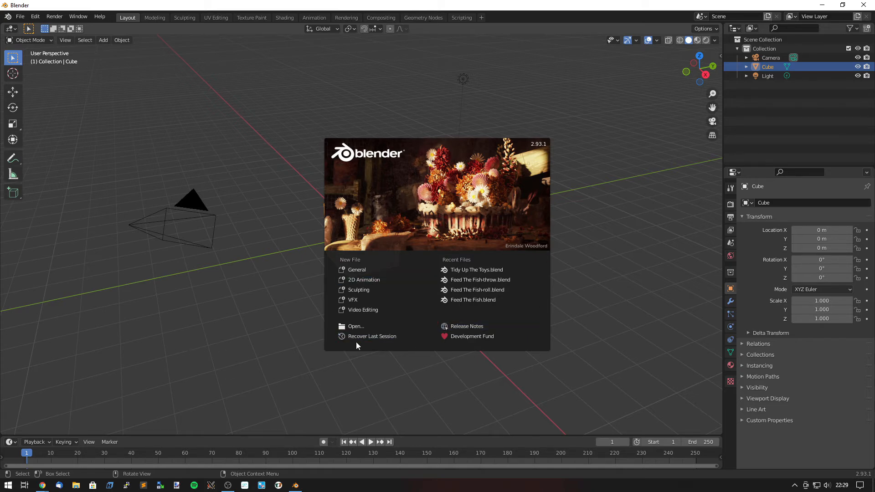
# Step: Switch to Blender, start a new General file and select its default light and then its camera
pyautogui.click(361, 272)
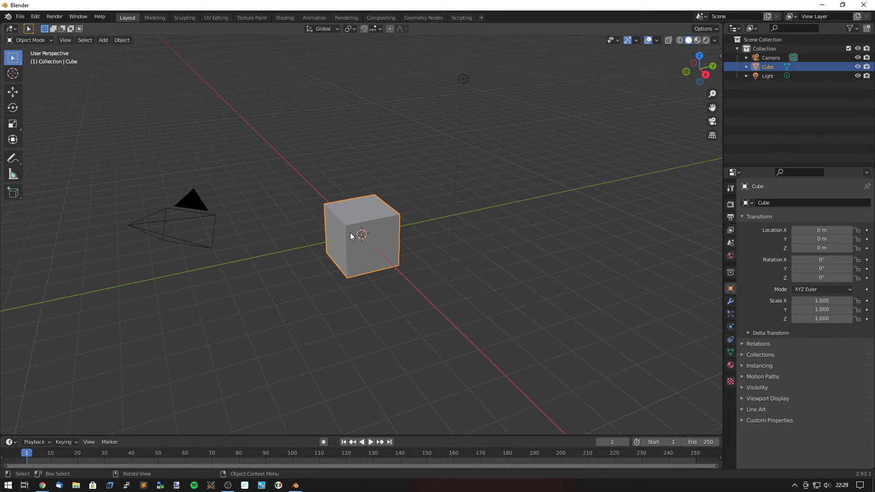
pyautogui.click(462, 80)
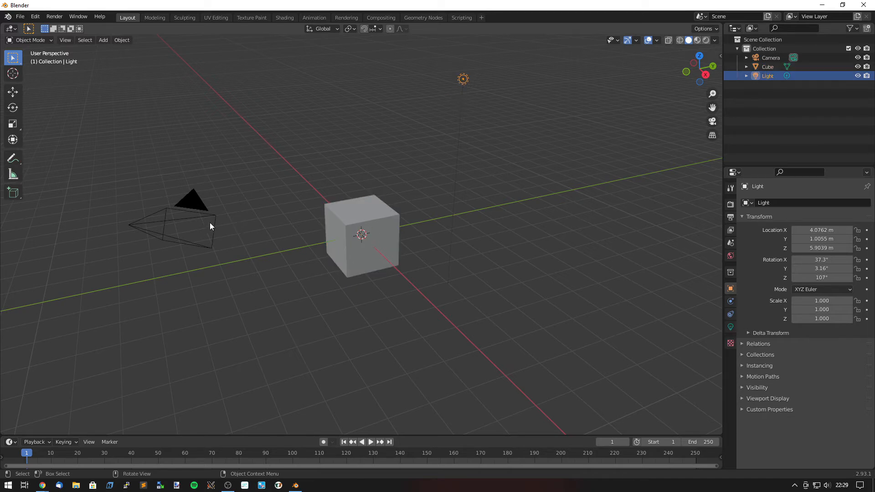
pyautogui.click(189, 223)
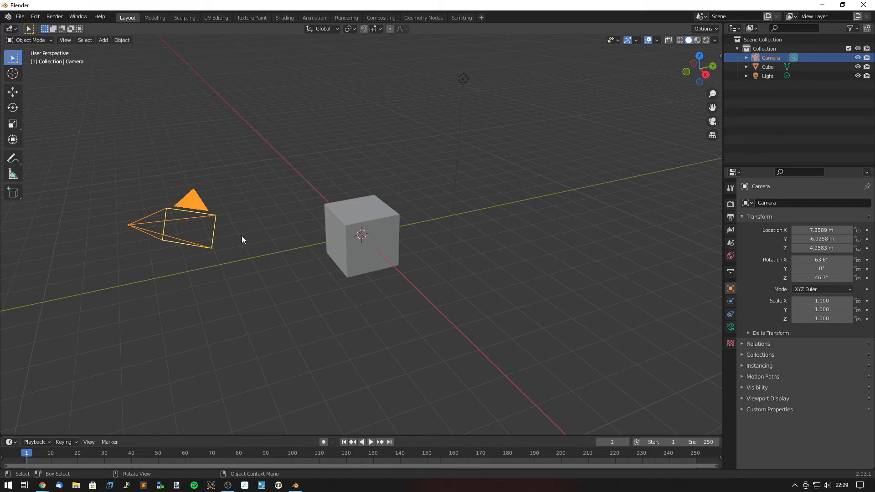
# Step: Delete the default cube and import the Collada file Feed The Fish.dae from the Downloads folder
pyautogui.click(375, 211)
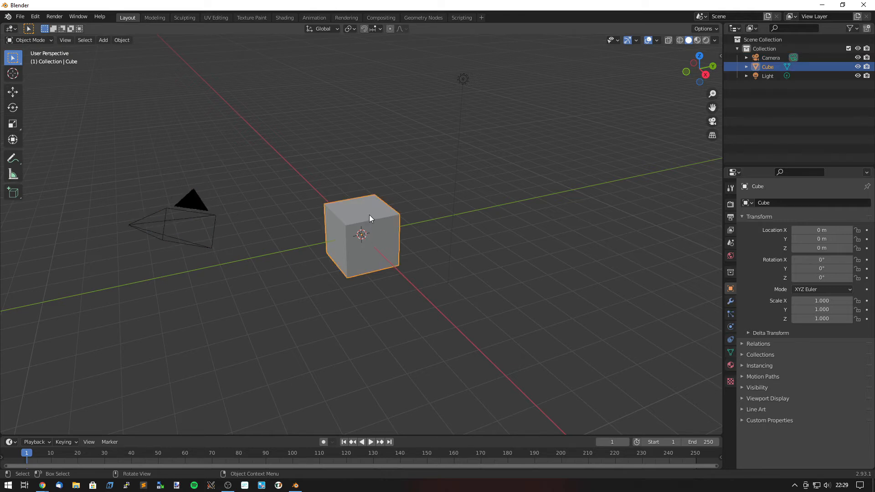
pyautogui.press('Delete')
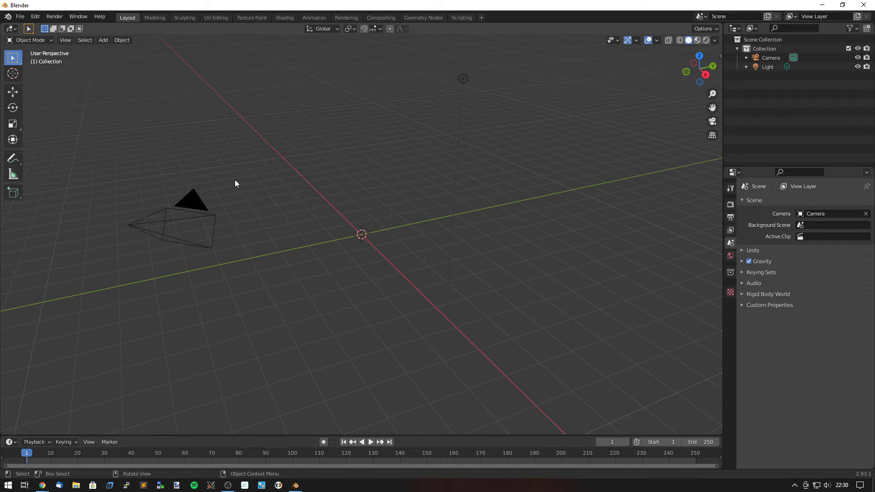
pyautogui.click(20, 18)
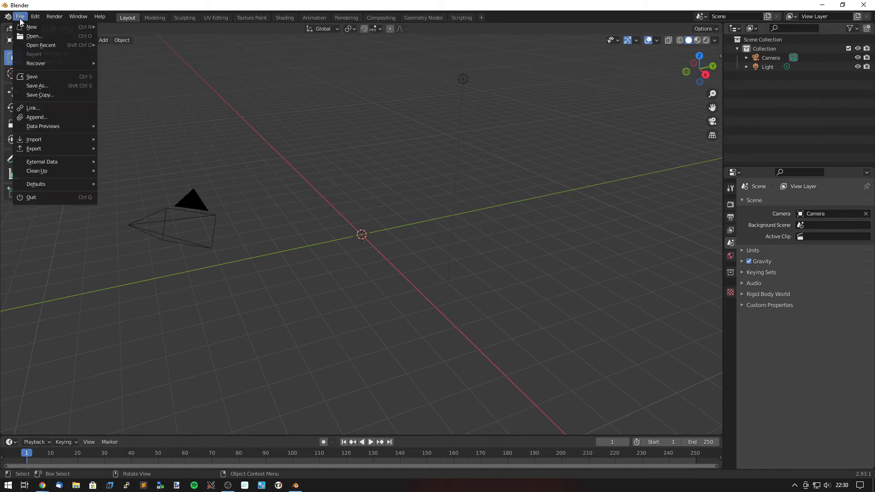
pyautogui.moveTo(78, 140)
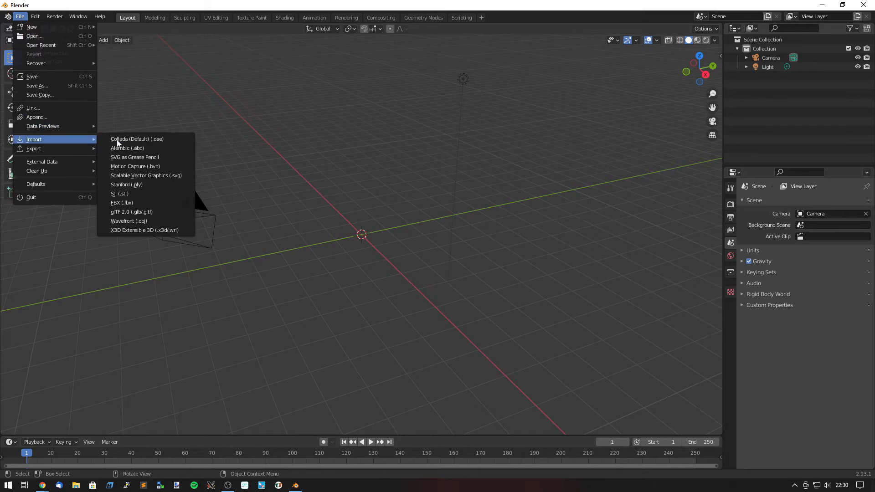
pyautogui.click(160, 139)
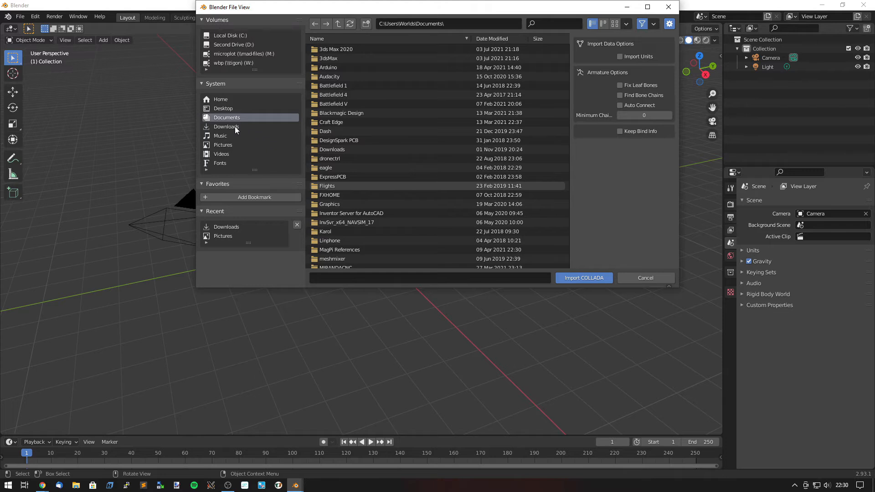
pyautogui.click(235, 127)
pyautogui.scroll(-5, 392, 232)
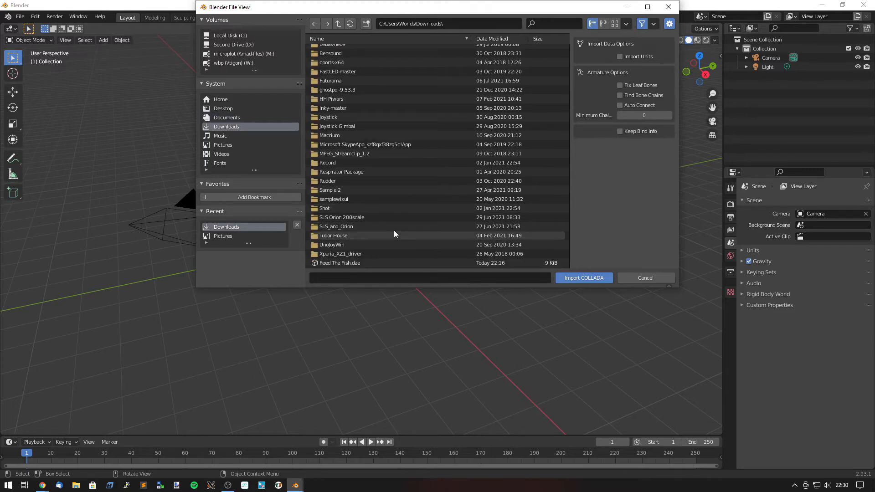
pyautogui.click(339, 263)
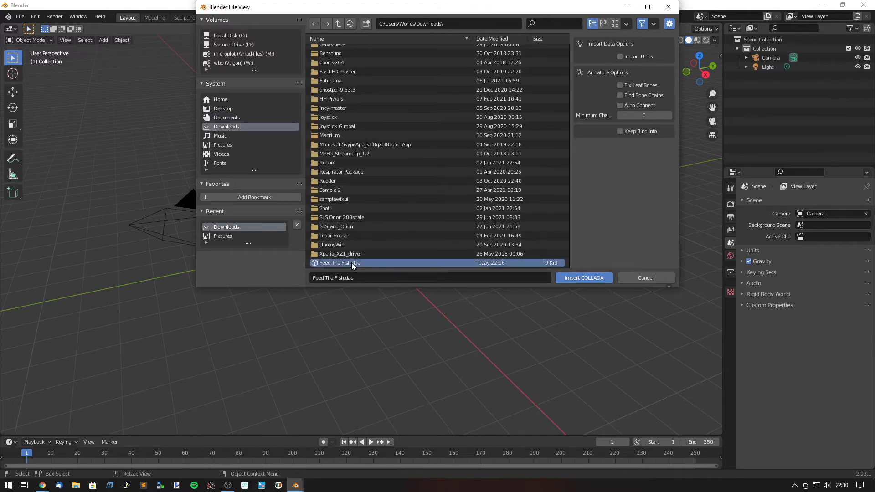
pyautogui.click(576, 277)
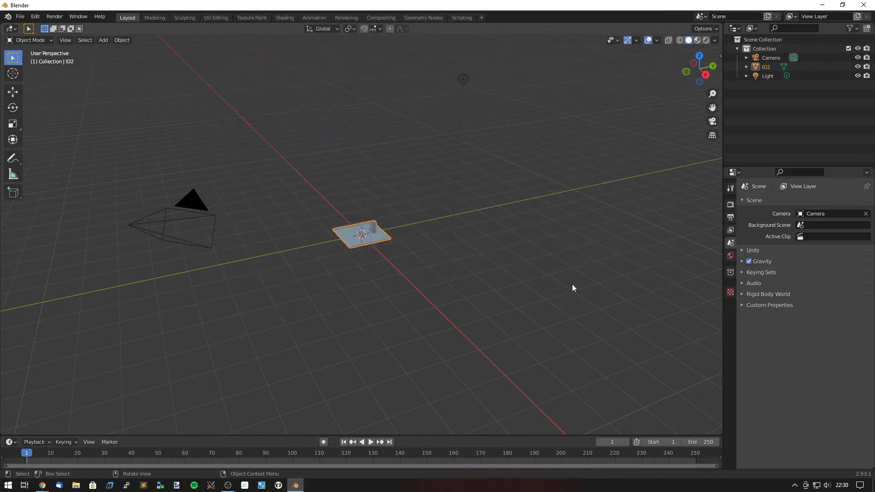
# Step: Inspect the imported model from several angles, including where the floor grooves meet the side wall
pyautogui.scroll(10, 352, 233)
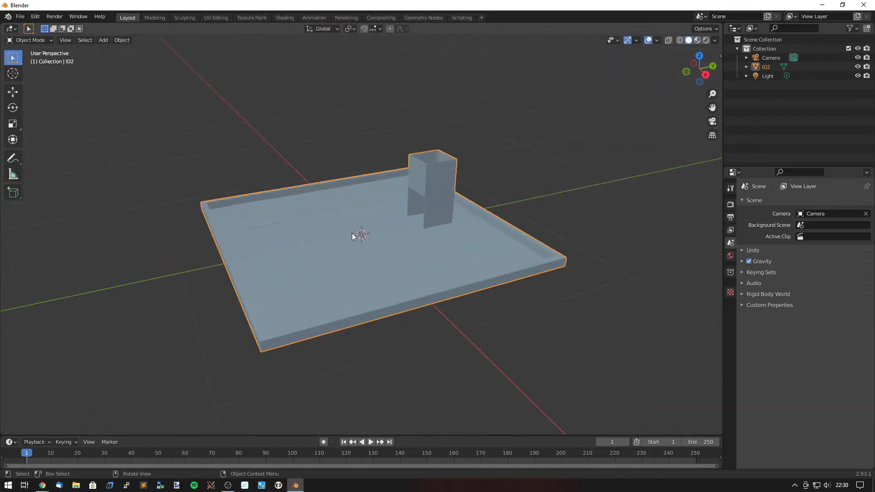
pyautogui.moveTo(354, 237); pyautogui.dragTo(324, 241, button='middle')
pyautogui.moveTo(343, 240); pyautogui.dragTo(397, 277, button='middle')
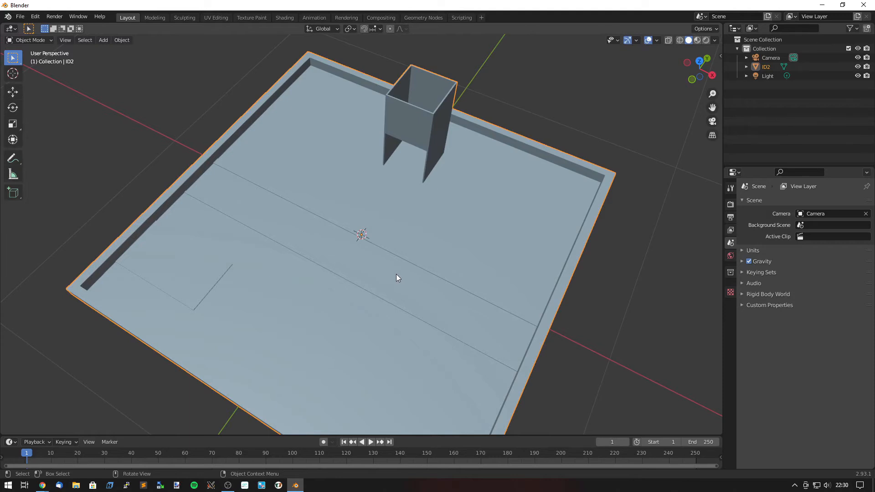
pyautogui.press('shift')
pyautogui.keyDown('shift'); pyautogui.moveTo(378, 248); pyautogui.dragTo(385, 223, button='middle'); pyautogui.keyUp('shift')
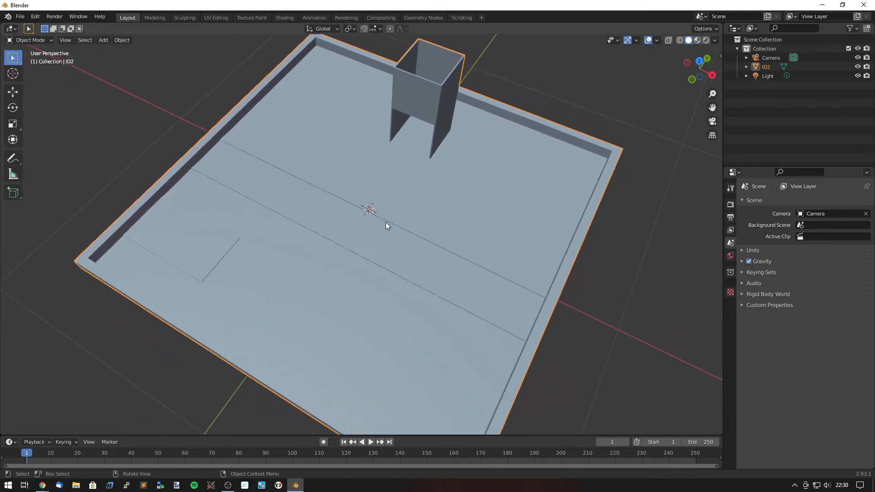
pyautogui.keyDown('alt'); pyautogui.middleClick(224, 139); pyautogui.keyUp('alt')
pyautogui.scroll(1, 348, 289)
pyautogui.scroll(2, 368, 239)
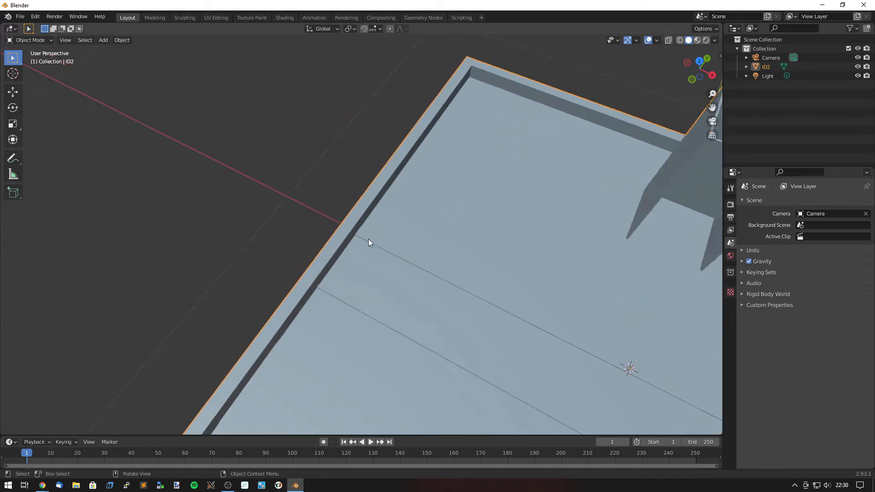
pyautogui.scroll(2, 369, 240)
pyautogui.moveTo(367, 247); pyautogui.dragTo(375, 229, button='middle')
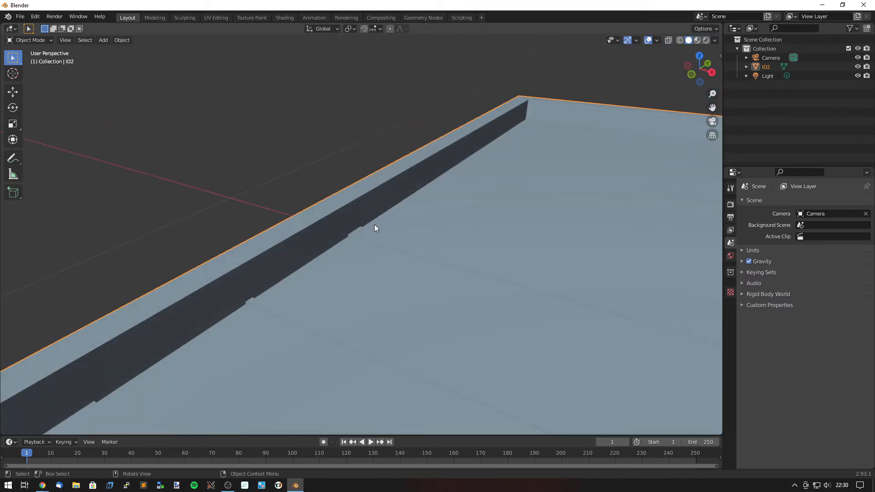
pyautogui.scroll(-4, 373, 240)
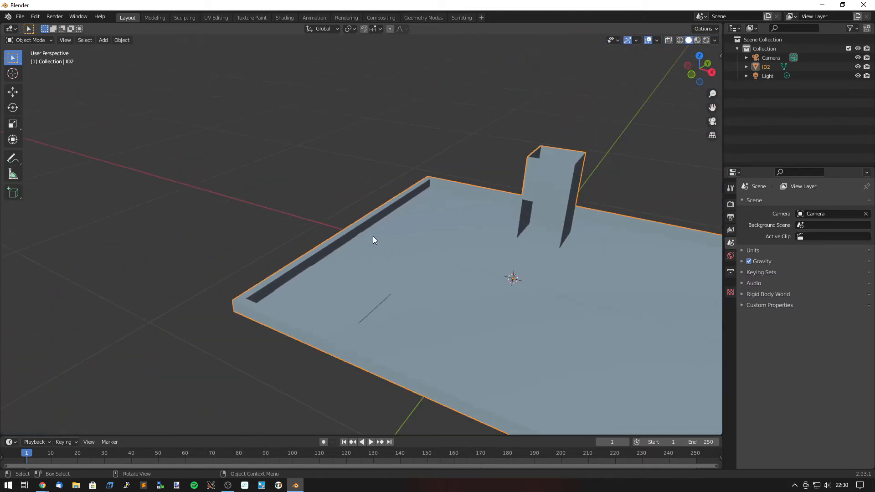
pyautogui.keyDown('alt'); pyautogui.middleClick(518, 284); pyautogui.keyUp('alt')
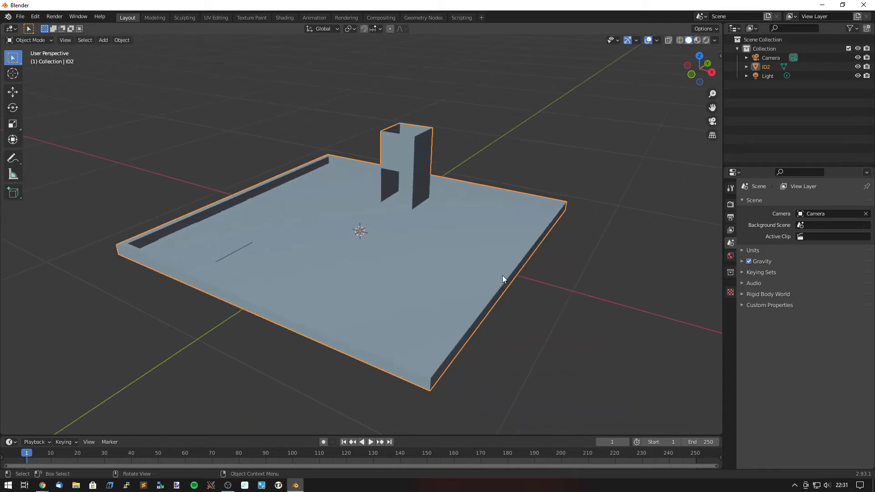
pyautogui.moveTo(384, 250); pyautogui.dragTo(406, 259, button='middle')
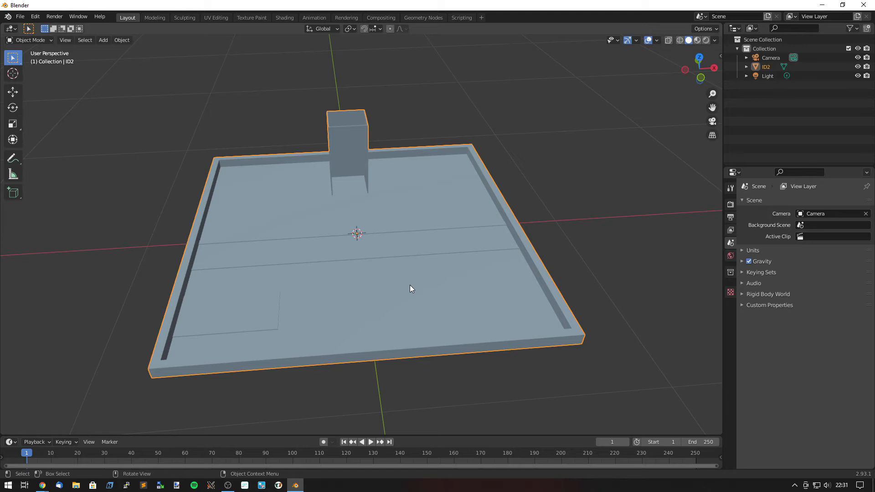
# Step: Set the base color of the imported model's material to near-white with hue 0.626 and saturation 0.084, and adjust its brightness
pyautogui.click(586, 272)
pyautogui.click(473, 301)
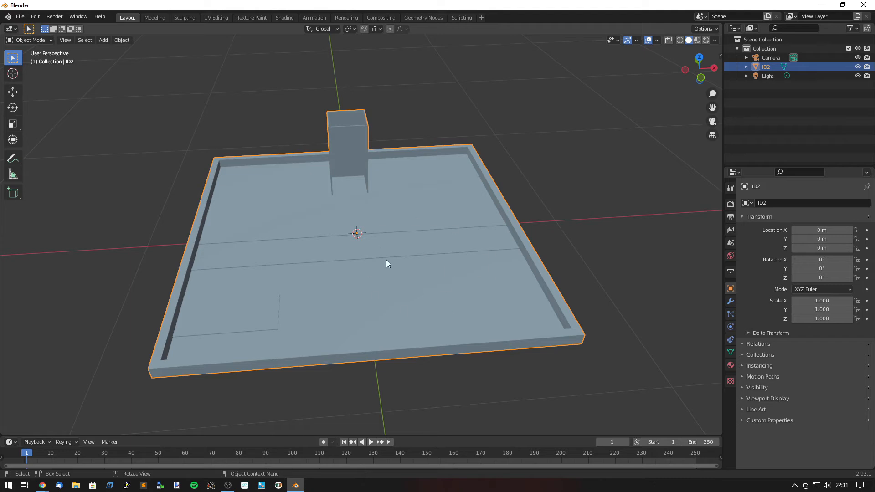
pyautogui.click(731, 366)
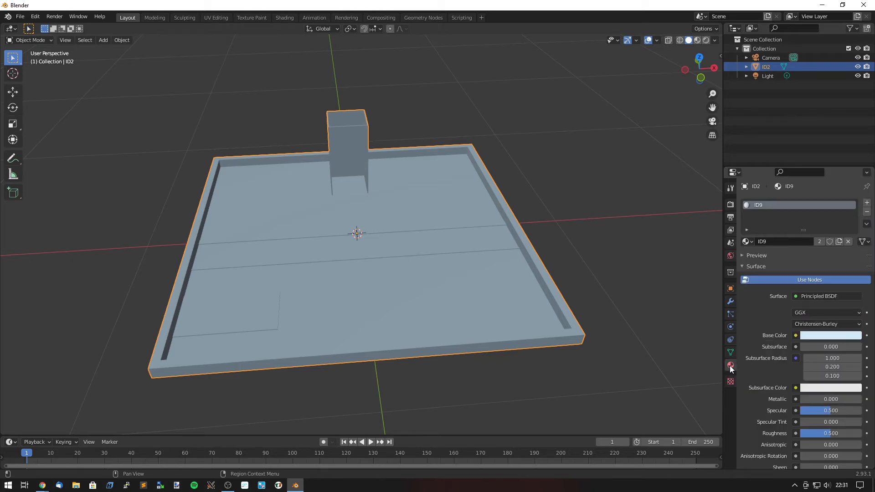
pyautogui.click(829, 336)
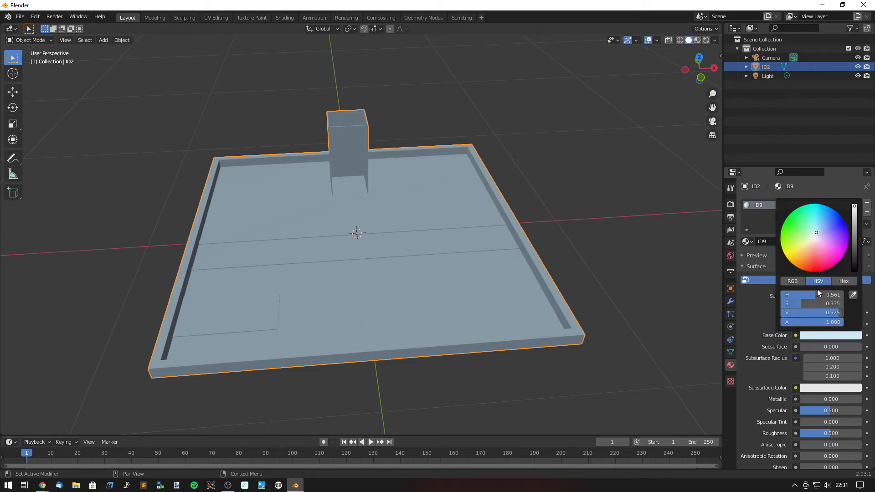
pyautogui.click(816, 237)
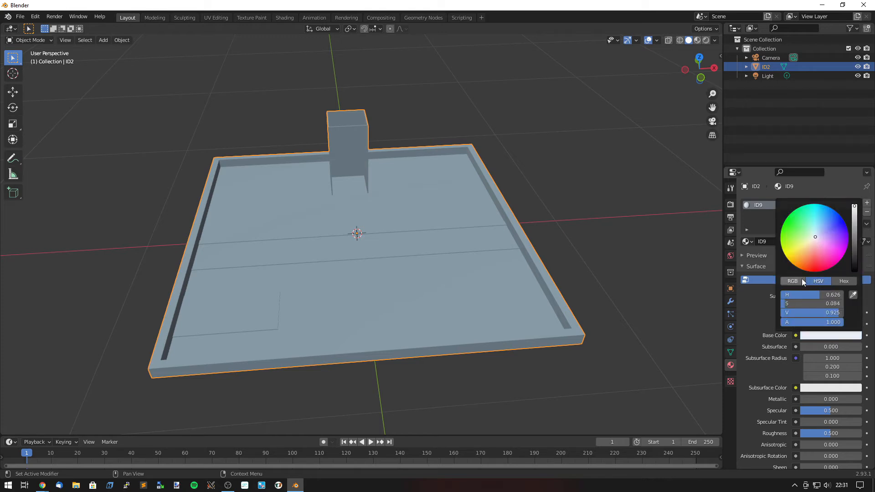
pyautogui.moveTo(854, 211); pyautogui.dragTo(855, 209)
pyautogui.click(754, 313)
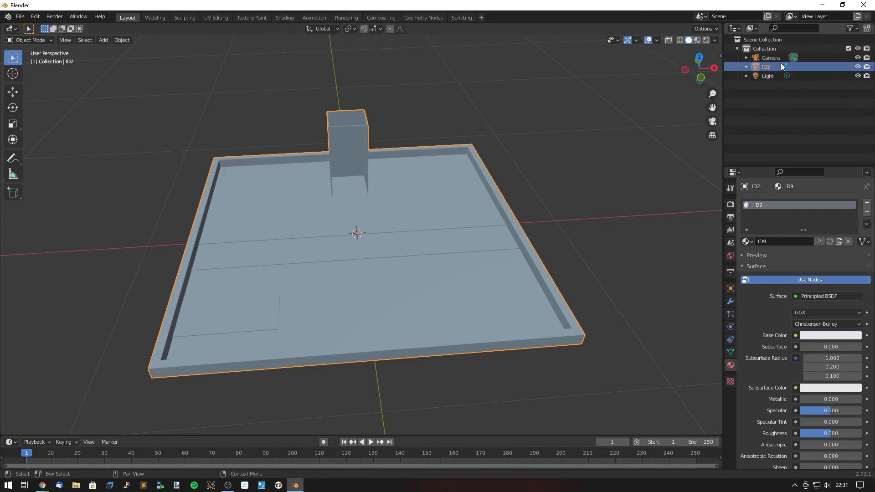
# Step: Compare the model in material preview, solid and rendered shading, and leave the viewport in rendered shading
pyautogui.click(698, 40)
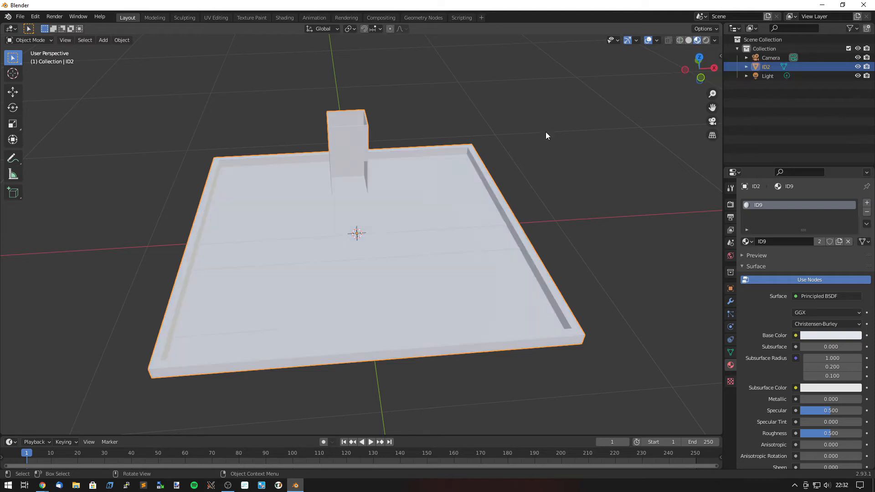
pyautogui.click(706, 41)
pyautogui.moveTo(451, 280); pyautogui.dragTo(419, 254, button='middle')
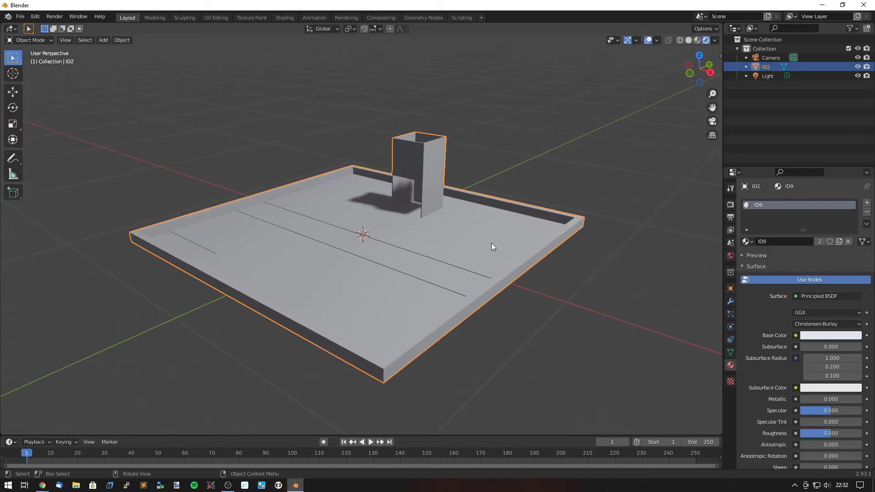
pyautogui.click(691, 41)
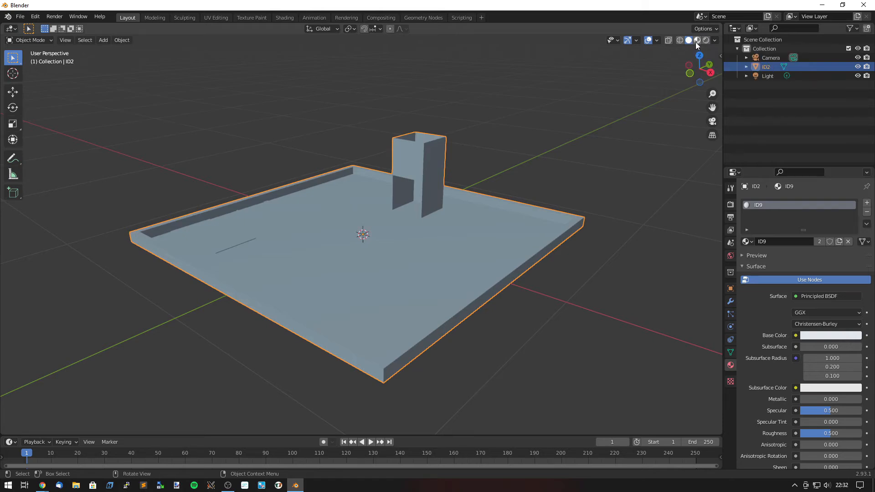
pyautogui.click(697, 41)
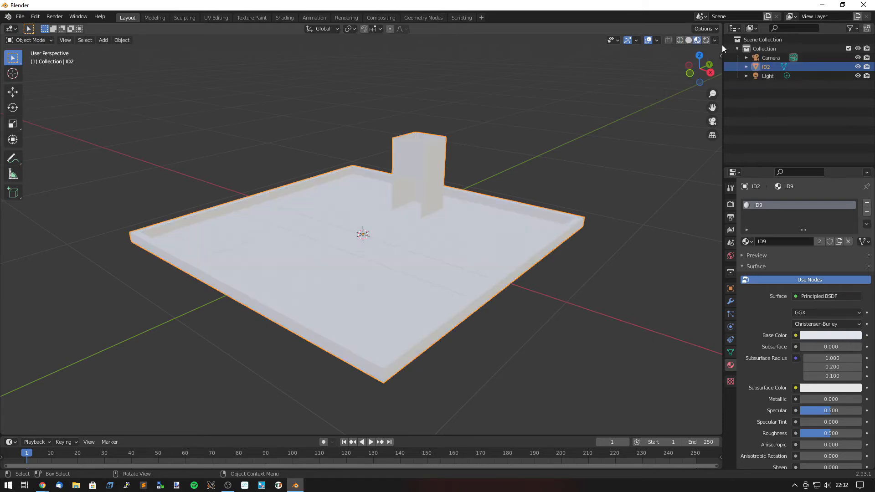
pyautogui.click(706, 40)
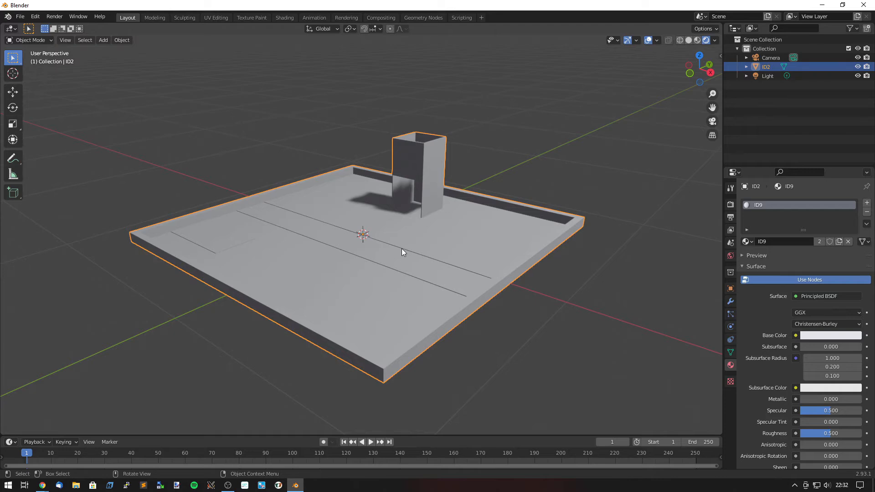
pyautogui.moveTo(391, 241)
pyautogui.mouseDown(button='middle')
pyautogui.moveTo(384, 235)
pyautogui.moveTo(385, 247)
pyautogui.mouseUp(button='middle')
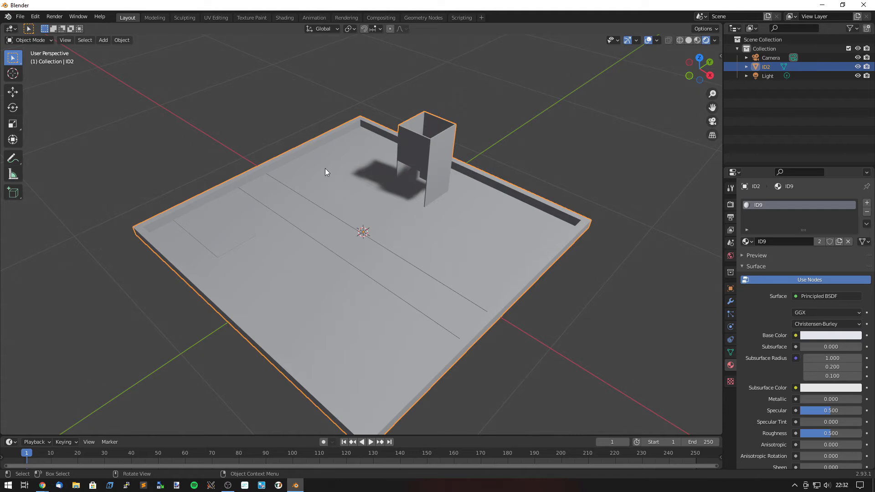
pyautogui.scroll(4, 469, 319)
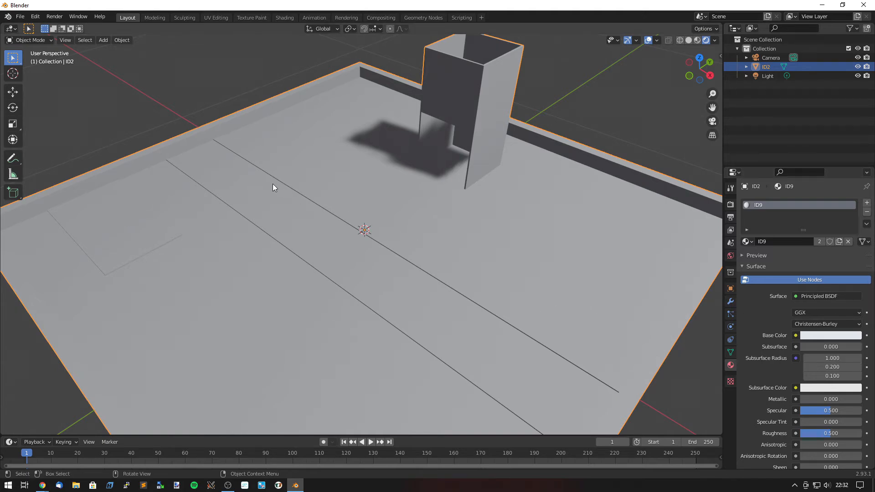
# Step: Switch the imported model from Object Mode to Edit Mode
pyautogui.click(191, 104)
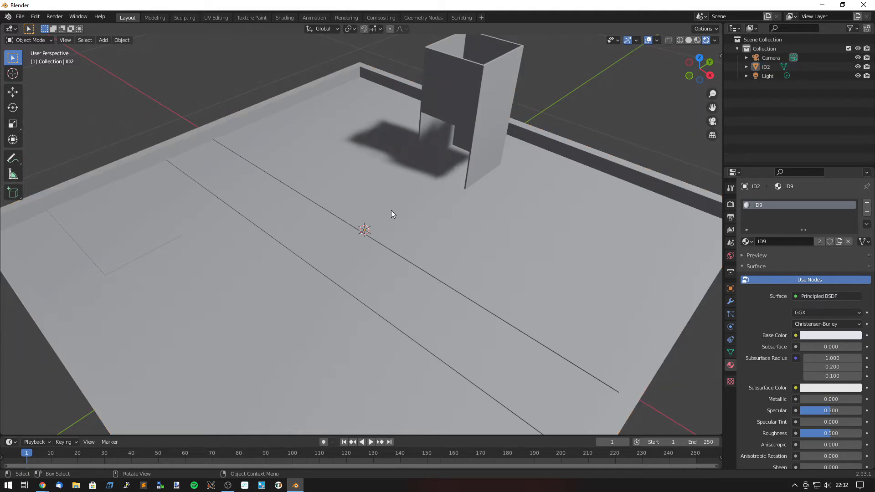
pyautogui.moveTo(391, 210)
pyautogui.mouseDown(button='middle')
pyautogui.moveTo(397, 222)
pyautogui.moveTo(401, 197)
pyautogui.mouseUp(button='middle')
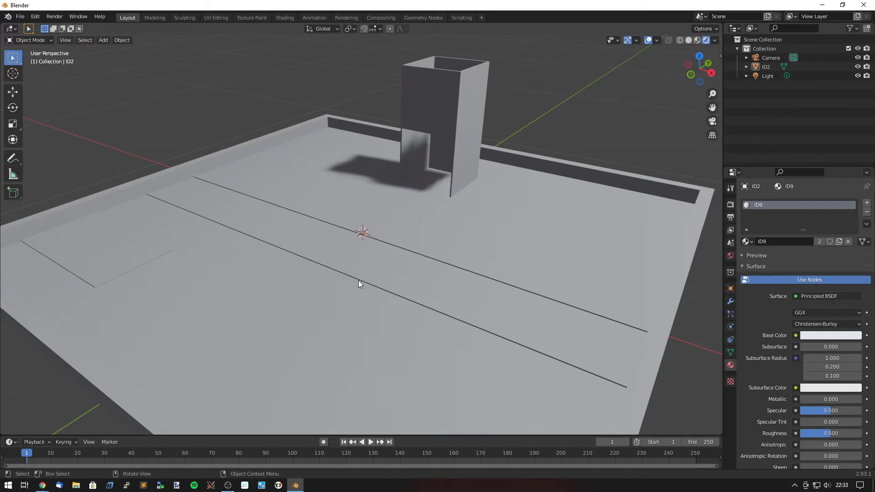
pyautogui.click(412, 254)
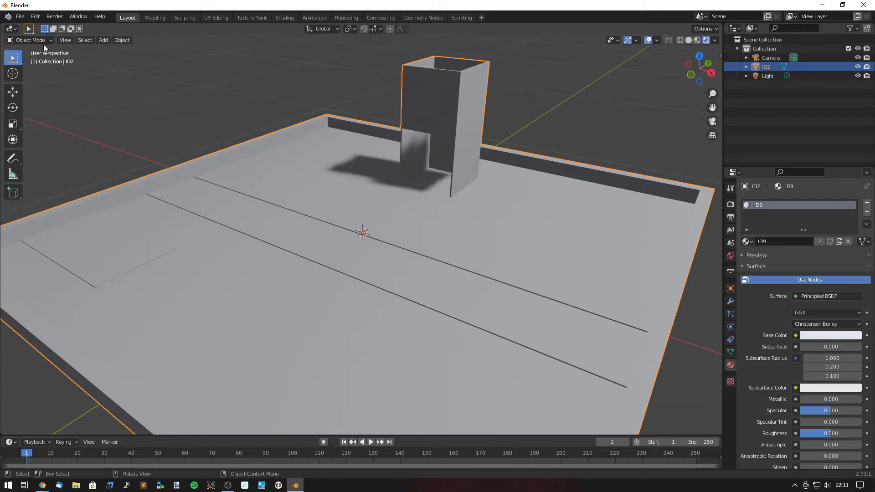
pyautogui.click(174, 114)
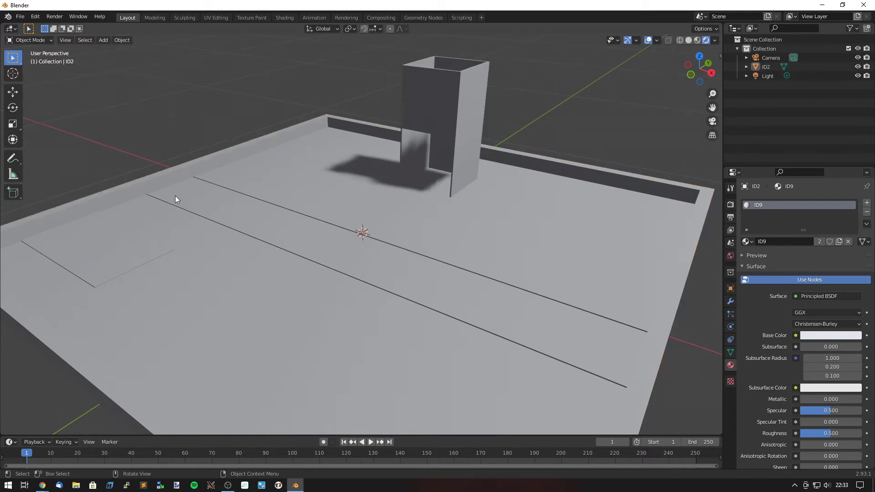
pyautogui.click(51, 40)
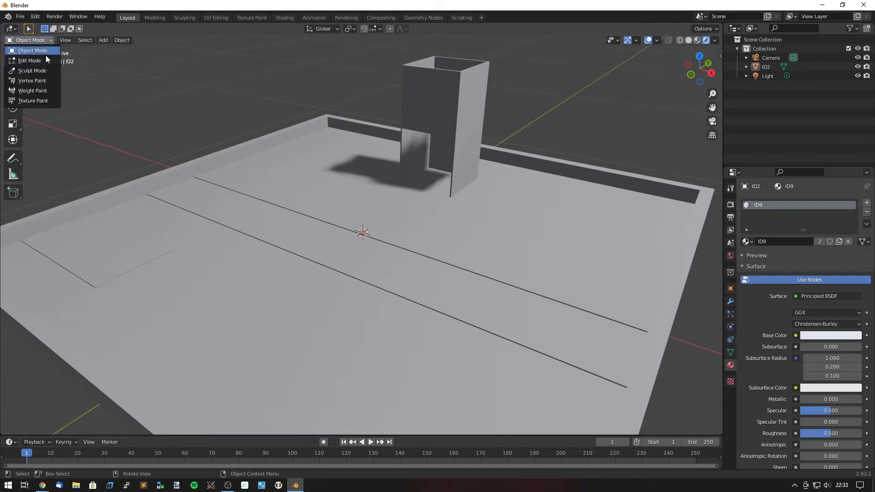
pyautogui.click(48, 62)
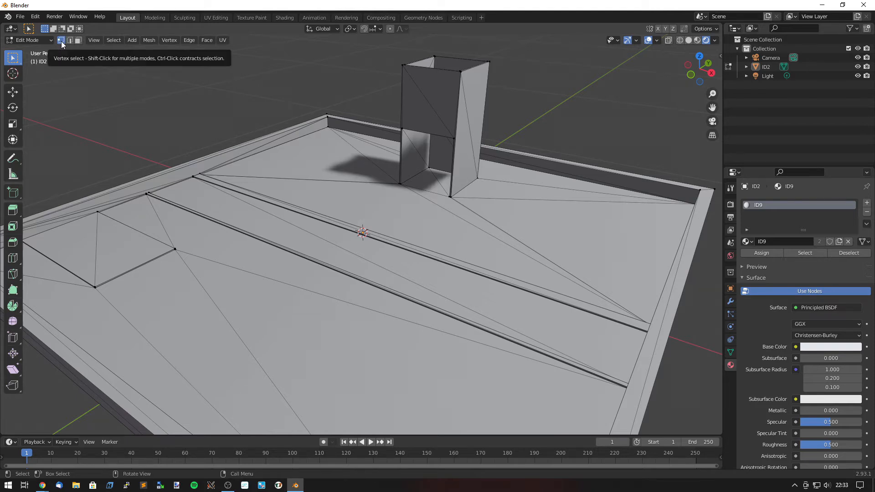
# Step: Try vertex and edge selection on the floor's corners and edges, and leave the mesh in face select mode
pyautogui.moveTo(168, 200); pyautogui.dragTo(131, 185)
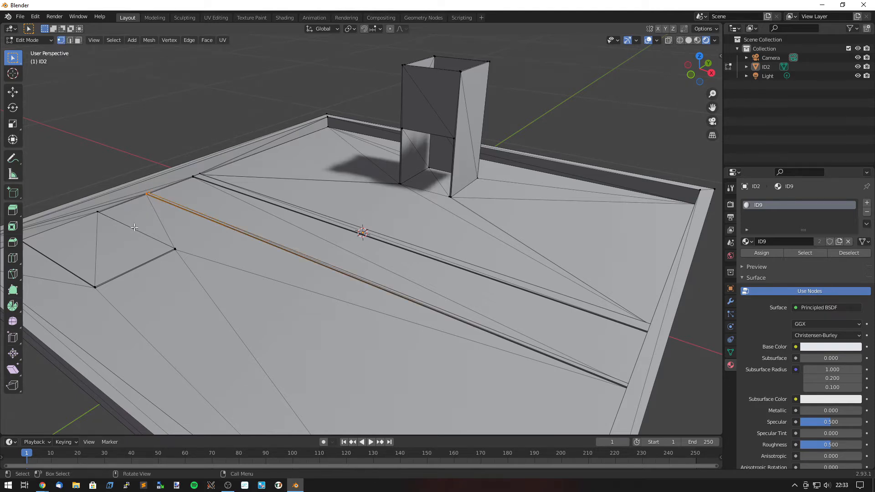
pyautogui.click(164, 275)
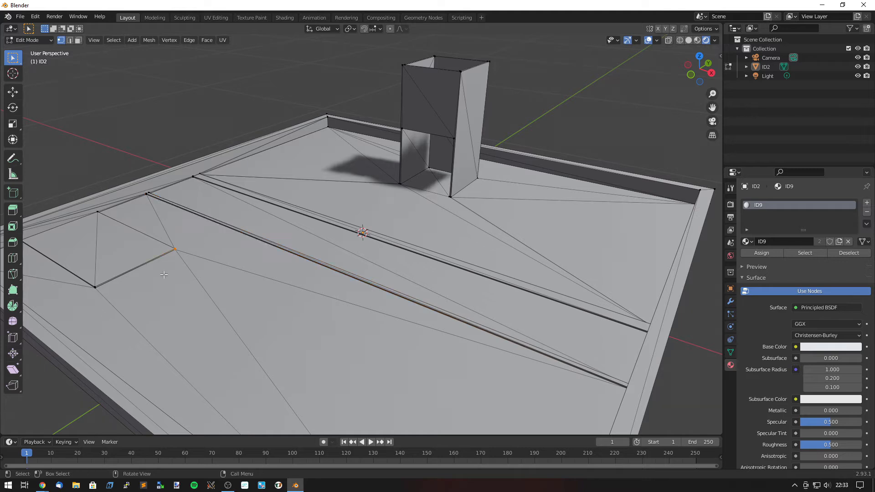
pyautogui.click(171, 131)
pyautogui.click(71, 41)
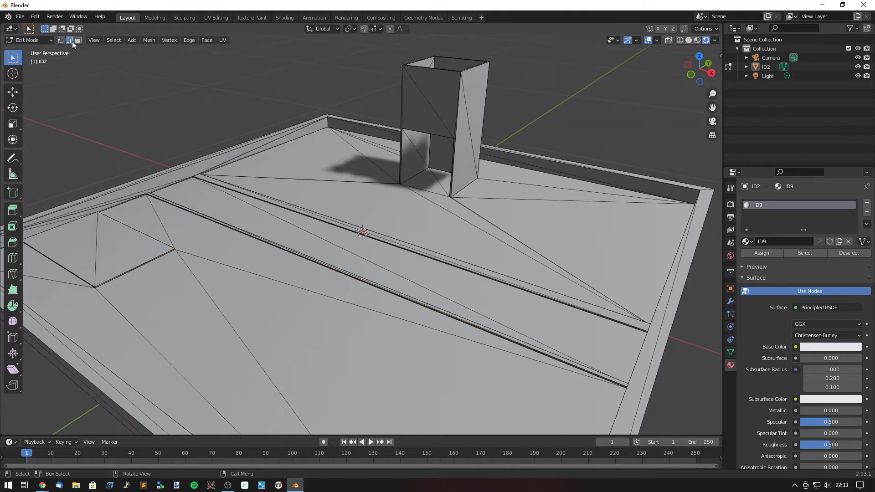
pyautogui.click(198, 280)
pyautogui.click(232, 264)
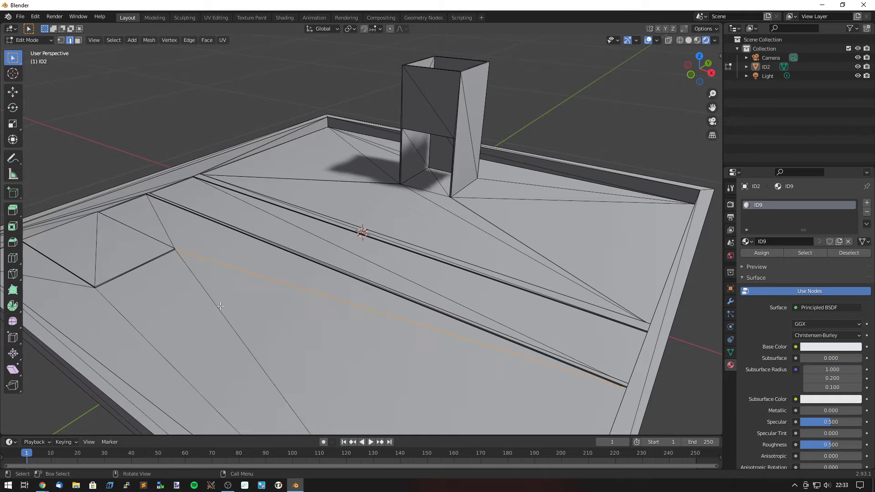
pyautogui.click(75, 42)
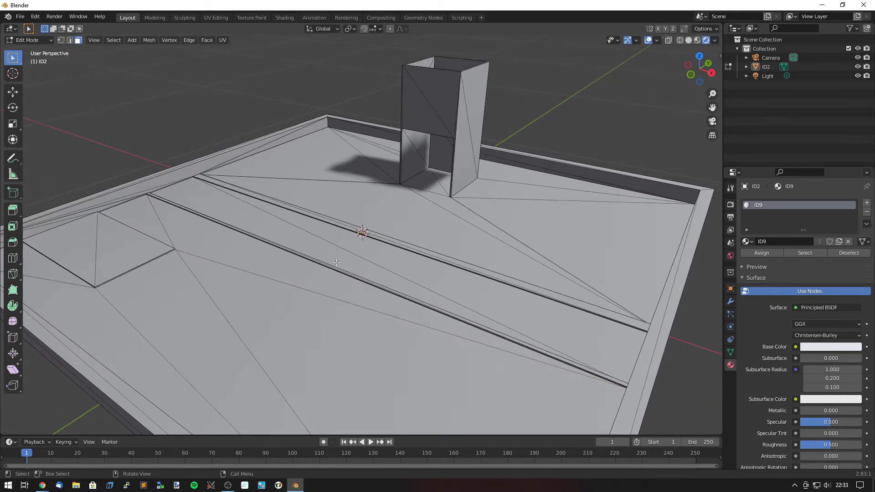
# Step: Select the faces of the long floor groove nearest the tower
pyautogui.scroll(3, 377, 225)
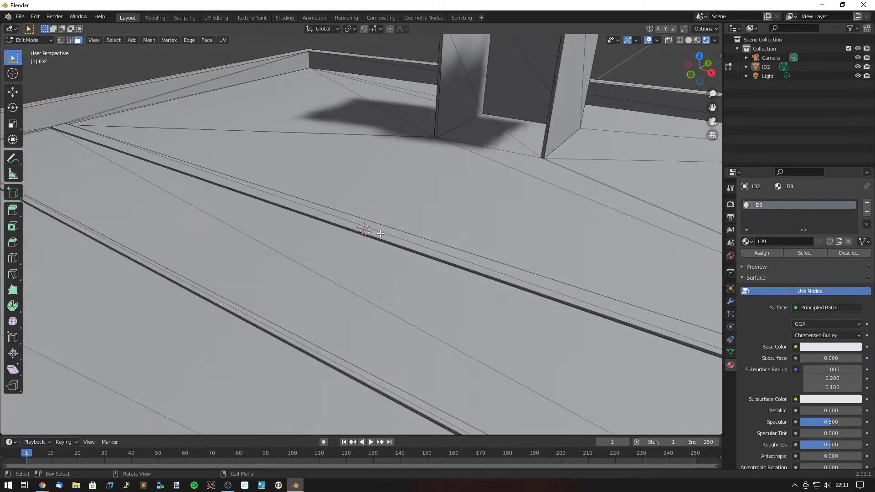
pyautogui.keyDown('shift'); pyautogui.moveTo(398, 240); pyautogui.dragTo(374, 245, button='middle'); pyautogui.keyUp('shift')
pyautogui.moveTo(371, 250); pyautogui.dragTo(351, 266)
pyautogui.scroll(-4, 350, 267)
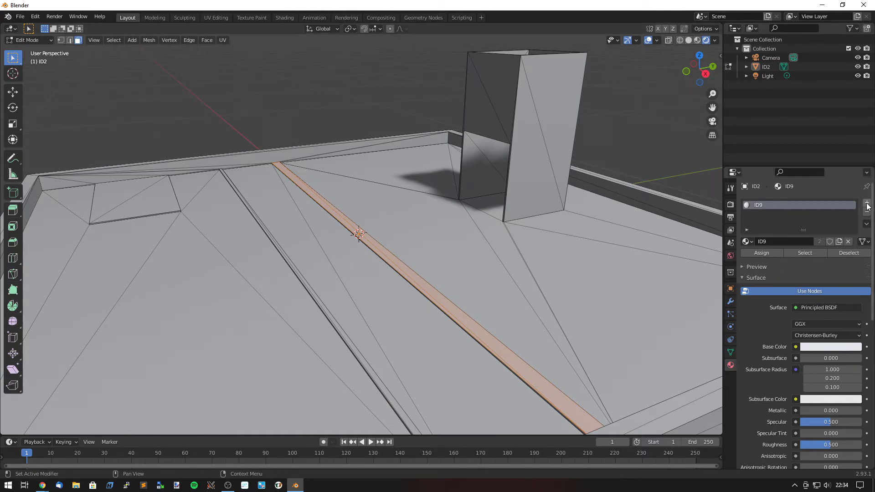
# Step: Add a second material to the model with a green base color, hue 0.333, saturation 1.000 and value 0.233
pyautogui.click(867, 204)
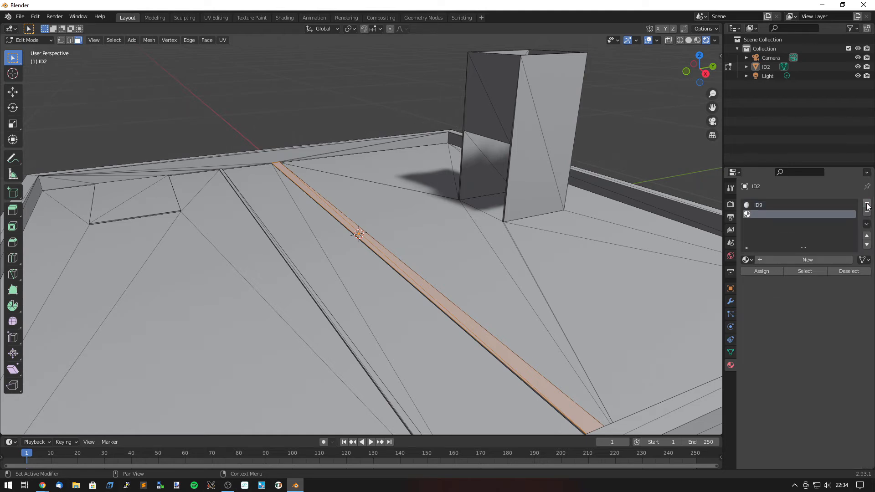
pyautogui.click(803, 260)
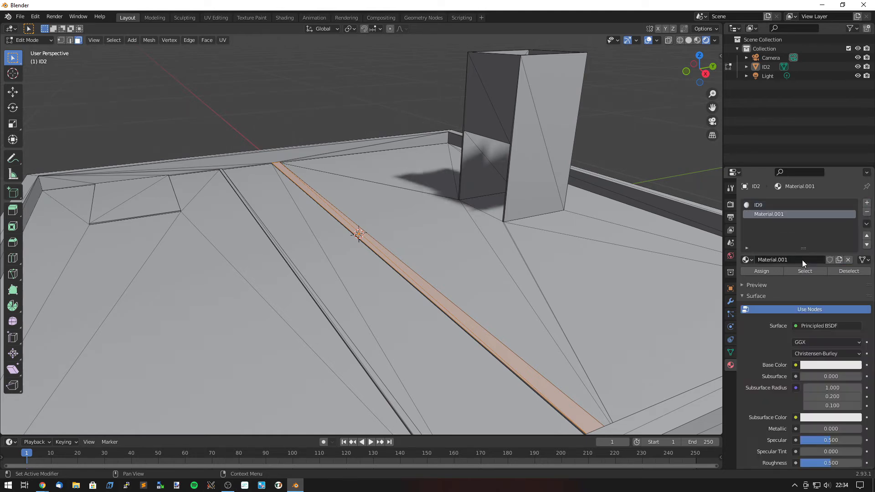
pyautogui.click(829, 365)
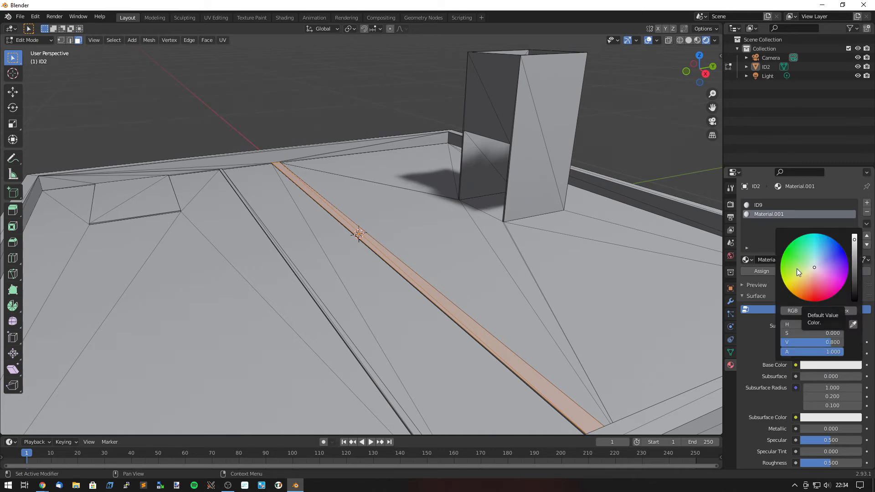
pyautogui.moveTo(797, 269); pyautogui.dragTo(785, 250)
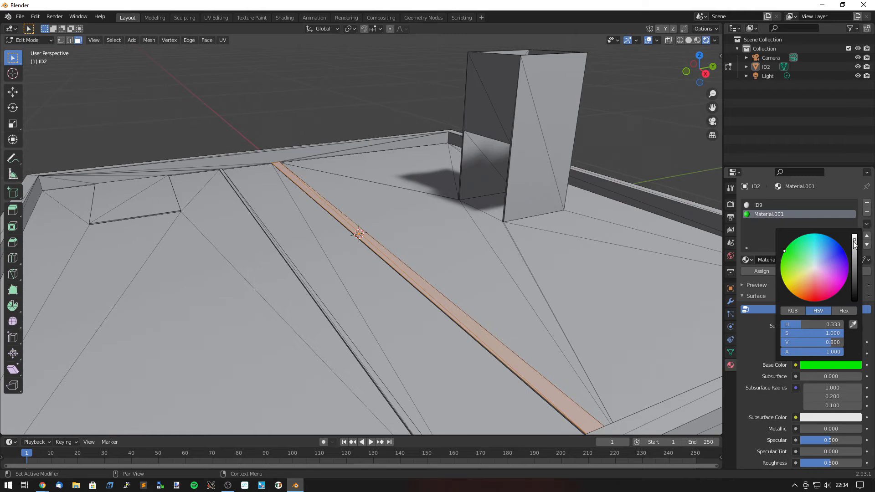
pyautogui.moveTo(854, 240); pyautogui.dragTo(855, 266)
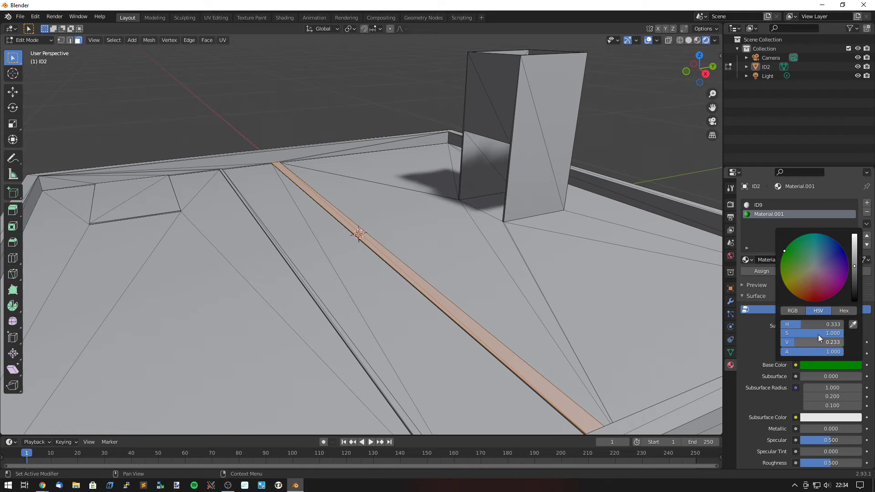
# Step: Set the new material's green channel to 0.283 and assign the material to the selected groove faces
pyautogui.click(797, 311)
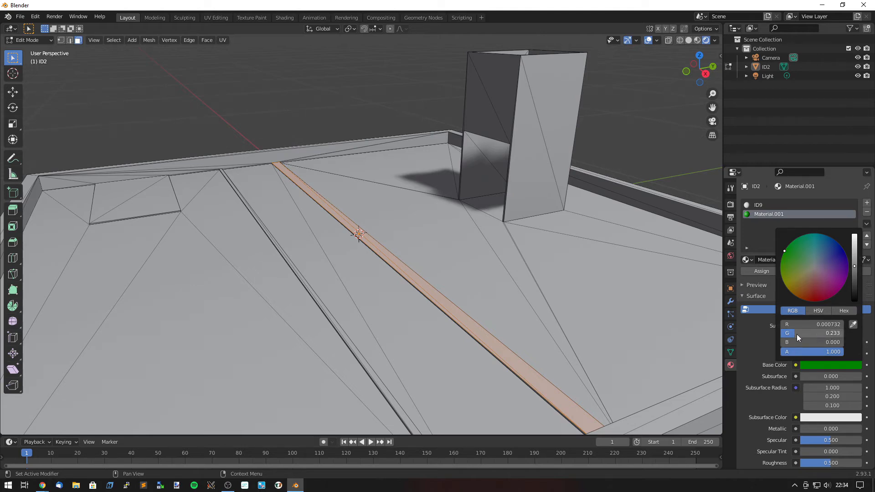
pyautogui.moveTo(797, 334); pyautogui.dragTo(825, 336)
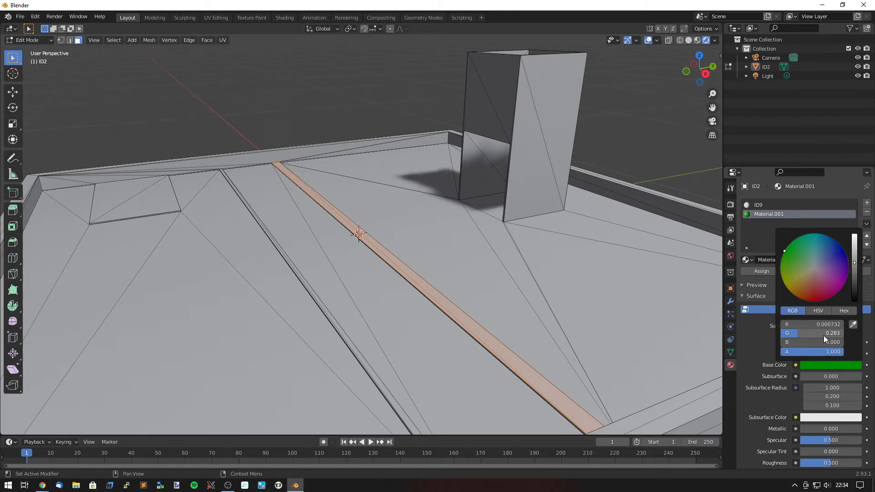
pyautogui.doubleClick(824, 335)
pyautogui.click(753, 344)
pyautogui.click(762, 341)
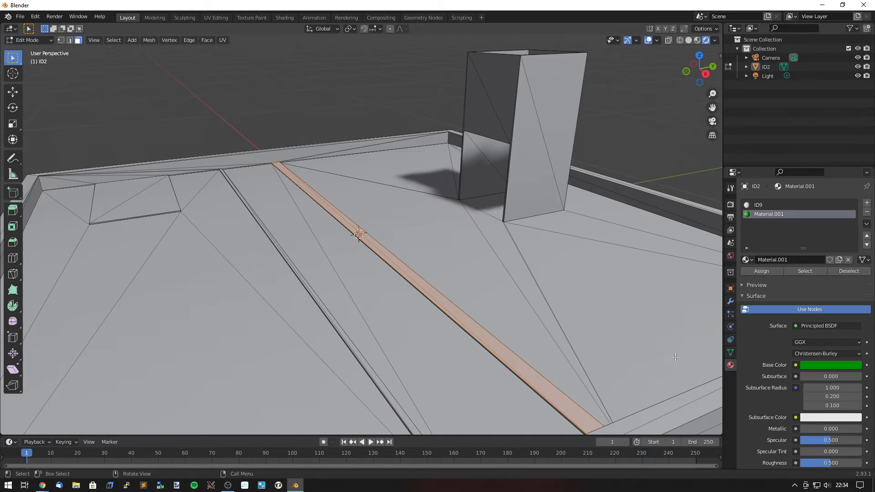
pyautogui.click(763, 272)
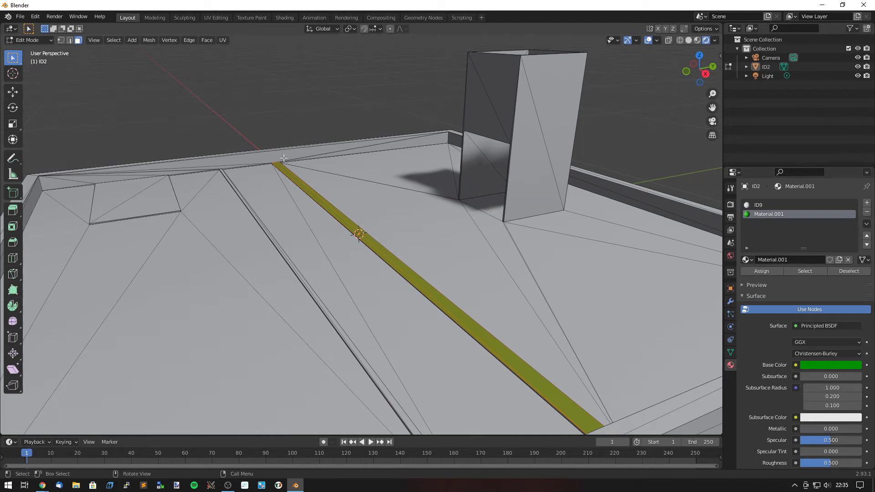
pyautogui.click(293, 133)
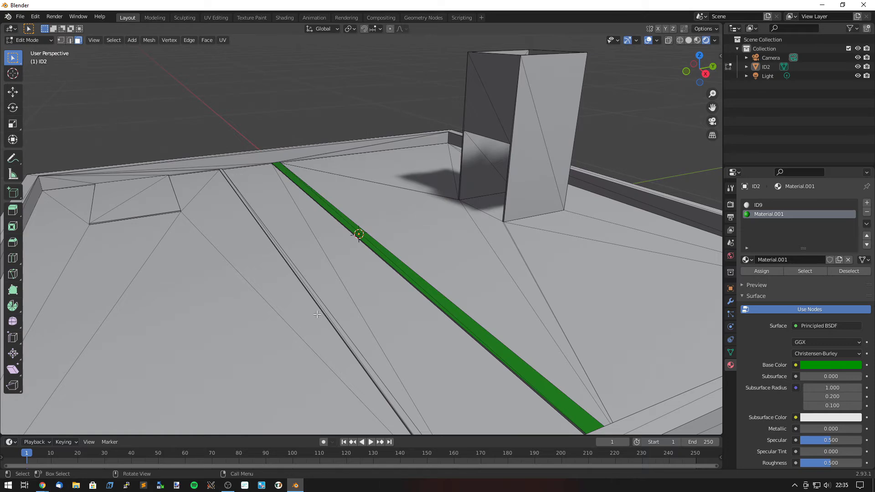
# Step: Select the faces of the other long groove, between the green groove and the square recess
pyautogui.scroll(2, 306, 289)
pyautogui.scroll(1, 229, 305)
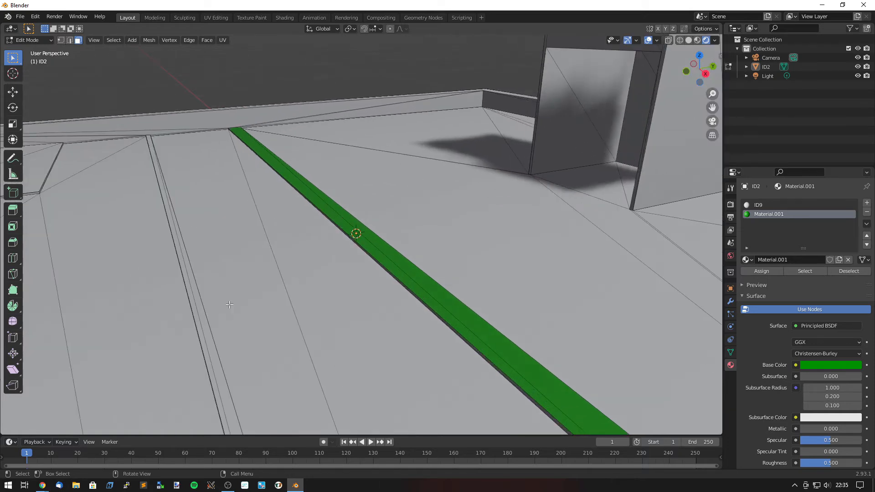
pyautogui.click(199, 309)
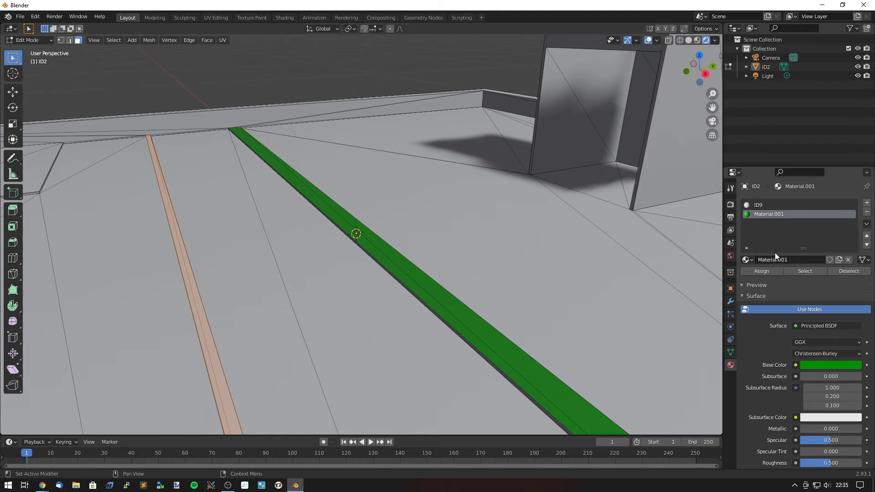
# Step: Add a third material with a near-black base color of RGB 0.017 and assign it to the selected groove
pyautogui.click(867, 203)
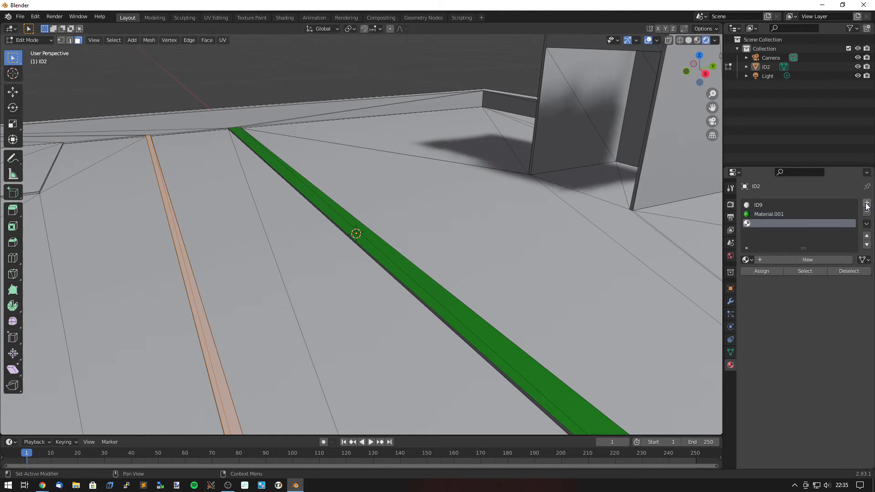
pyautogui.click(804, 260)
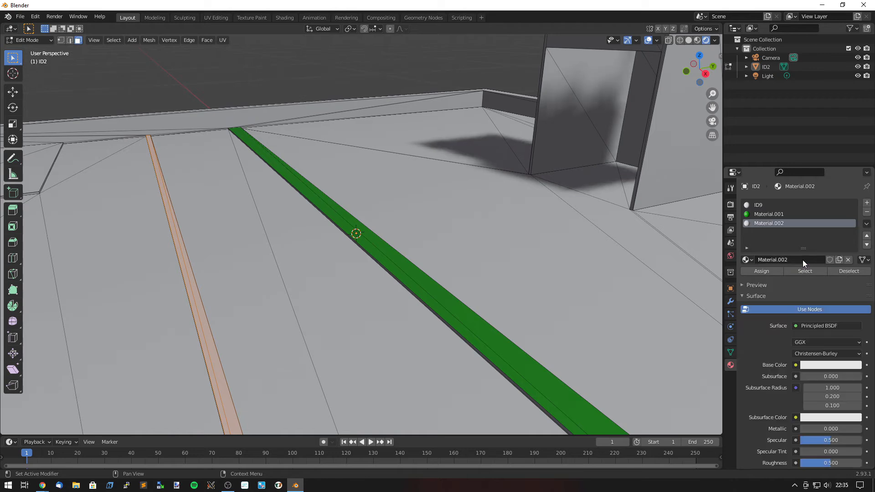
pyautogui.click(824, 365)
pyautogui.moveTo(856, 273); pyautogui.dragTo(855, 292)
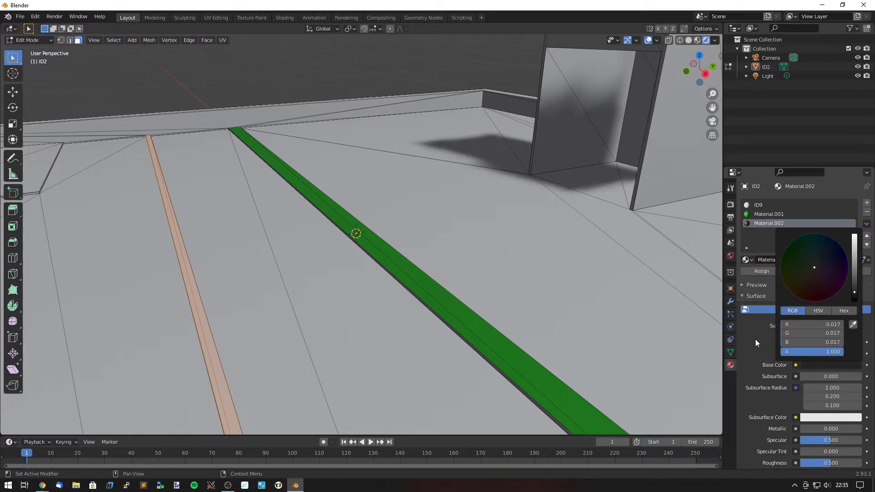
pyautogui.click(756, 339)
pyautogui.click(767, 272)
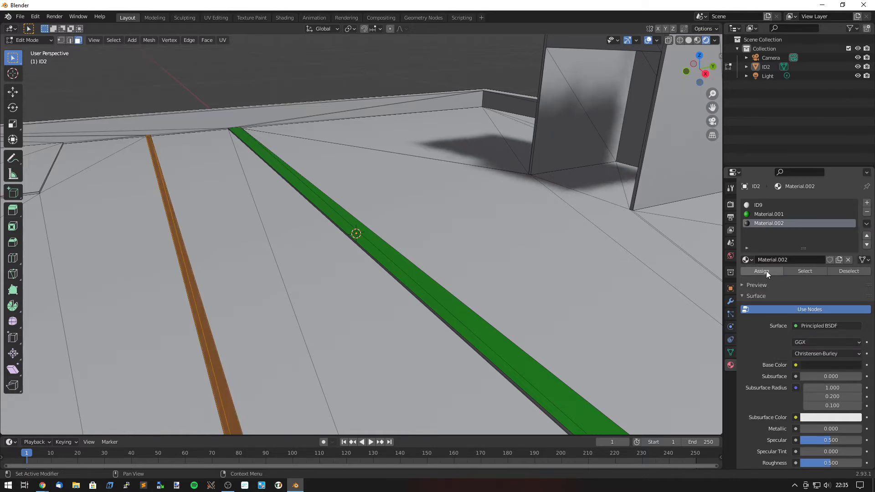
pyautogui.click(258, 324)
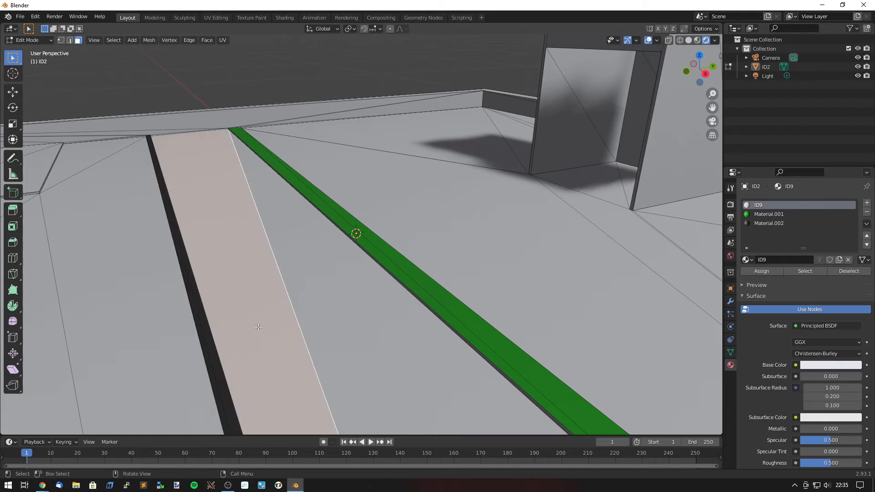
pyautogui.click(208, 95)
# Step: Assign the green material to the faces of the square floor area beside the side wall
pyautogui.scroll(-3, 346, 279)
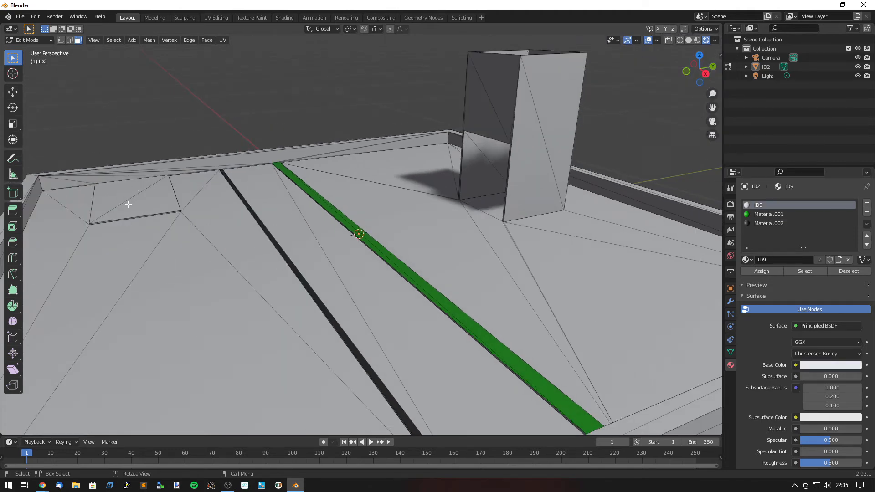
pyautogui.click(124, 191)
pyautogui.click(778, 215)
pyautogui.click(764, 272)
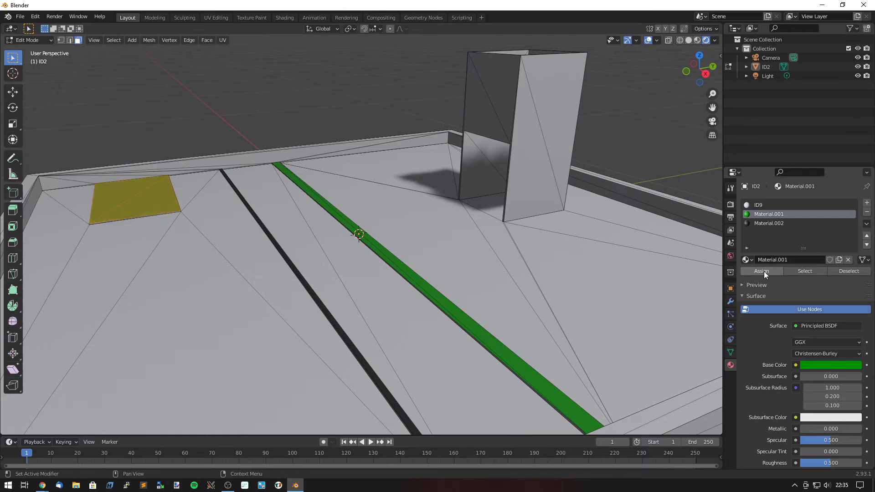
pyautogui.click(247, 142)
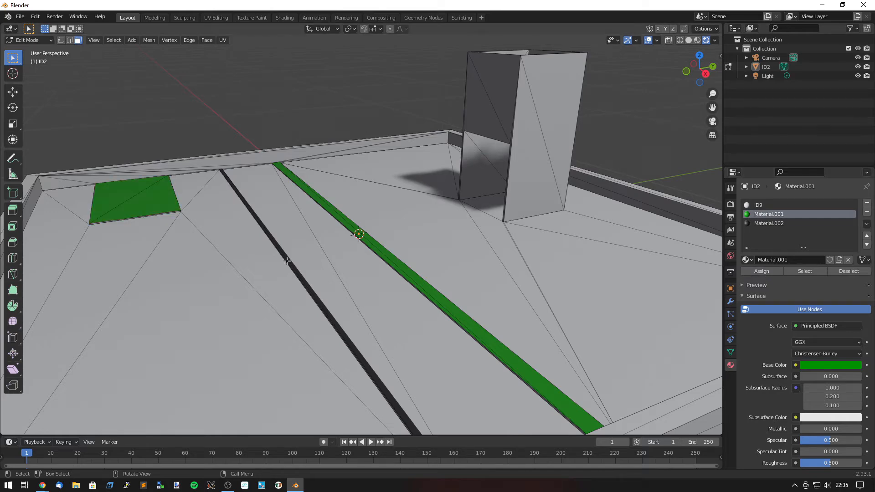
# Step: Add a fourth material with a brown base color of R 0.246, G 0.092, B 0.006
pyautogui.moveTo(324, 264); pyautogui.dragTo(350, 65, button='middle')
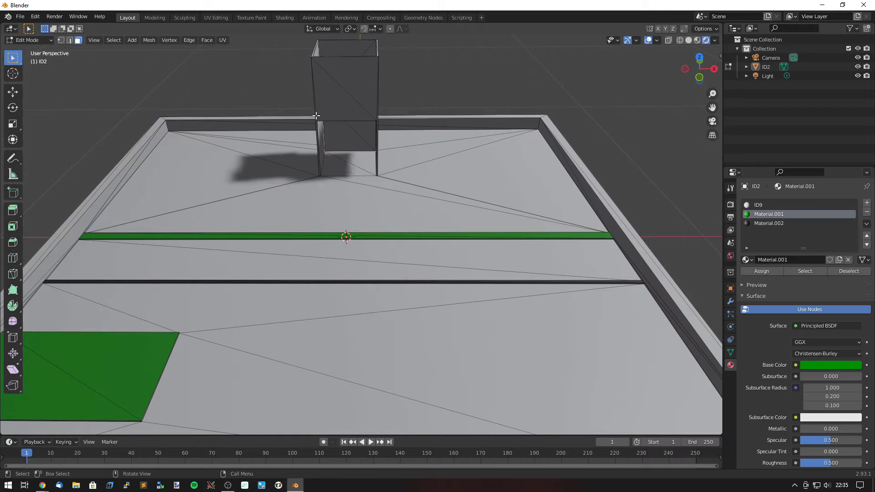
pyautogui.click(867, 205)
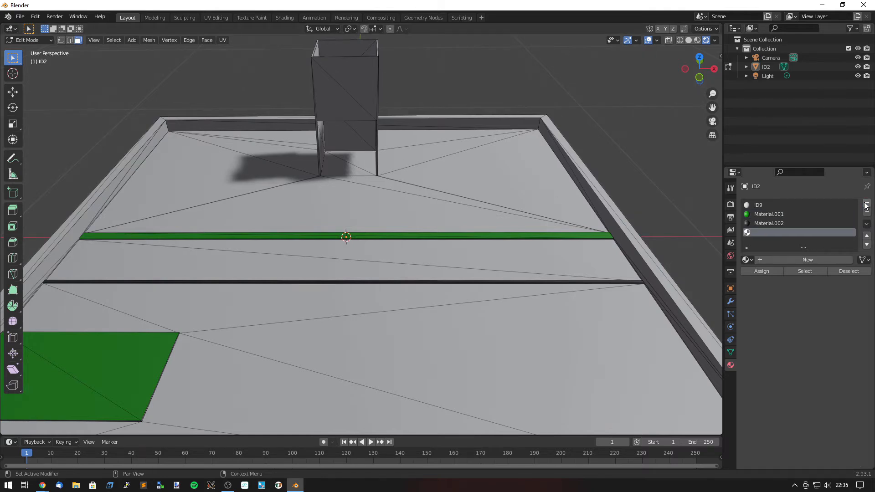
pyautogui.click(809, 259)
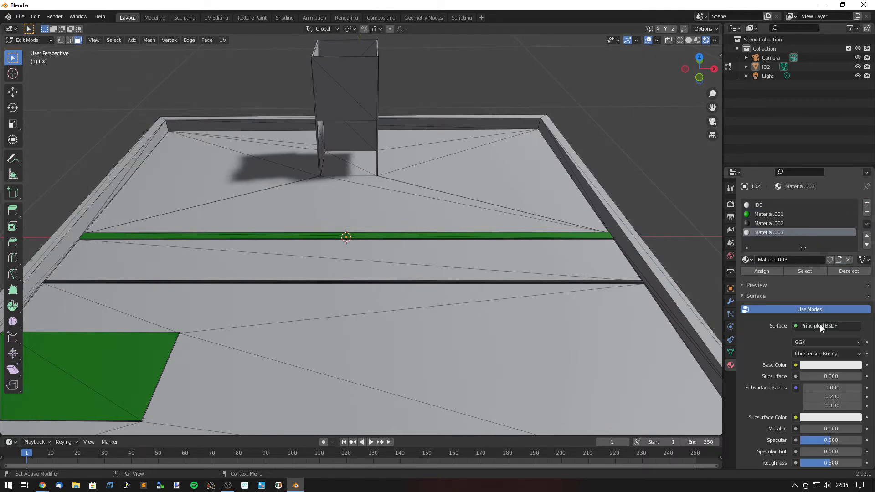
pyautogui.click(831, 366)
pyautogui.click(798, 292)
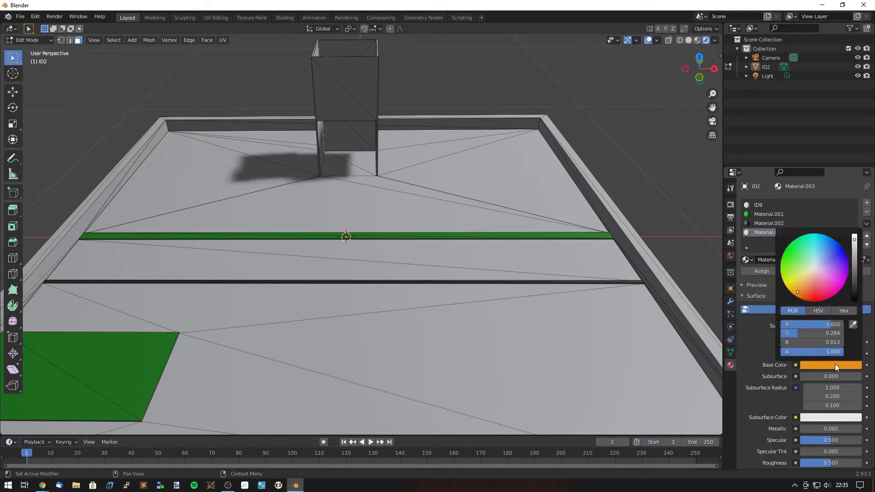
pyautogui.click(855, 266)
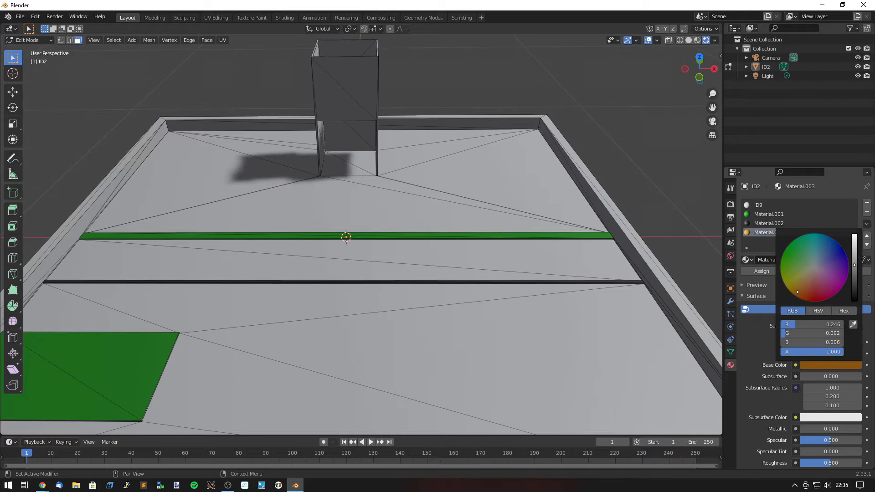
pyautogui.click(757, 338)
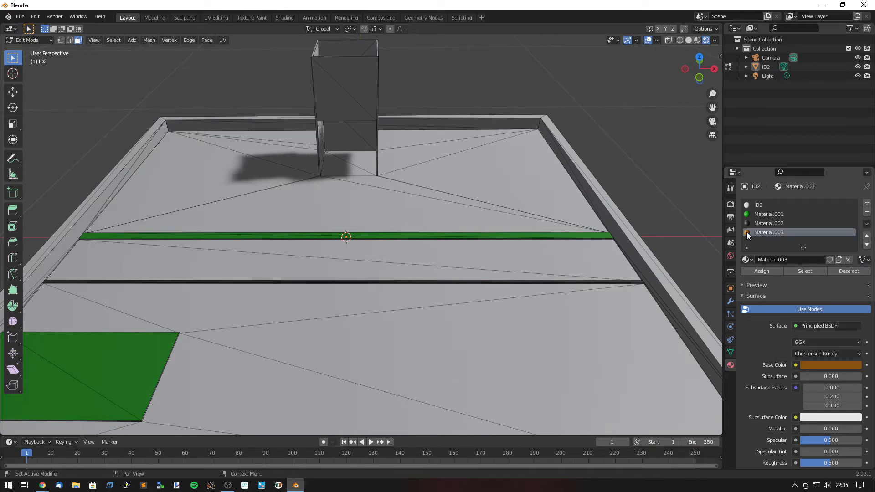
# Step: Assign the brown Material.003 to the tower's front wall, adjoining side wall and top rim
pyautogui.moveTo(372, 156); pyautogui.dragTo(337, 132, button='middle')
pyautogui.scroll(2, 427, 89)
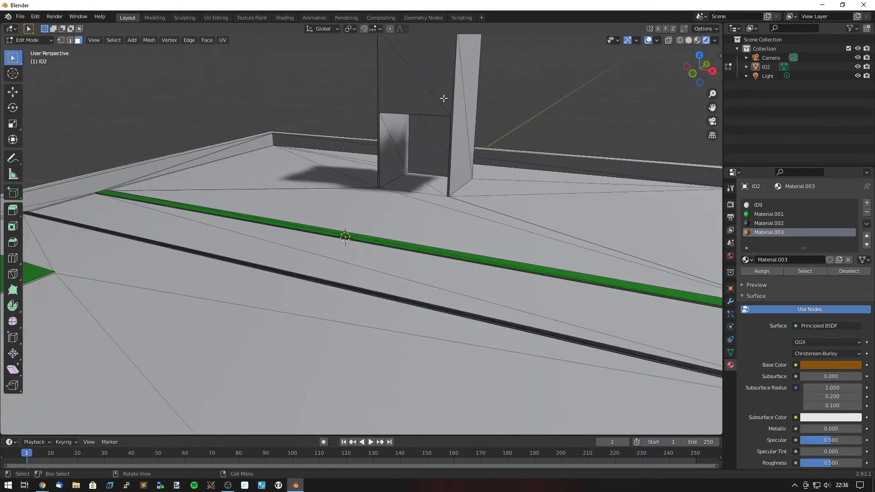
pyautogui.keyDown('alt'); pyautogui.middleClick(446, 200); pyautogui.keyUp('alt')
pyautogui.moveTo(380, 156); pyautogui.dragTo(401, 261, button='middle')
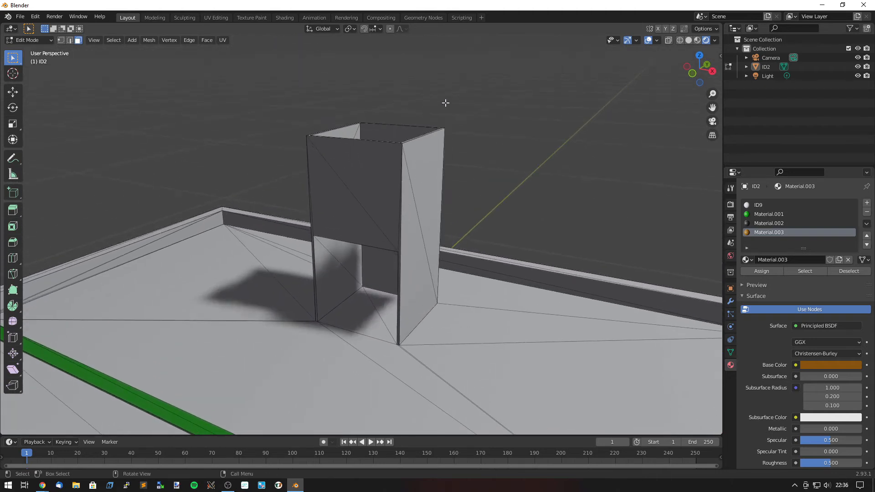
pyautogui.moveTo(445, 102); pyautogui.dragTo(289, 191)
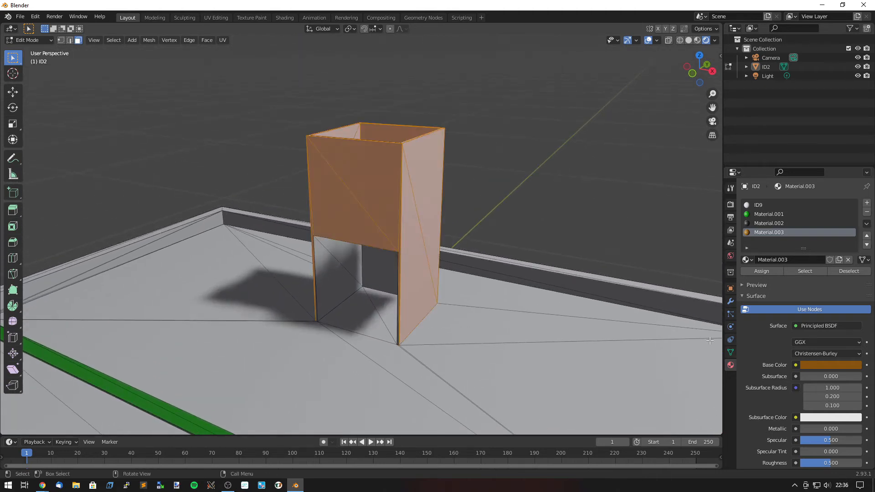
pyautogui.click(769, 272)
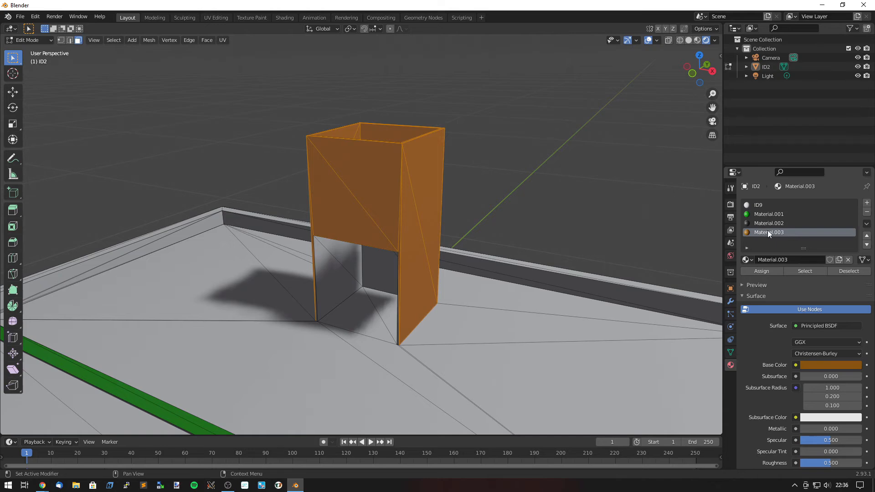
# Step: Assign the brown material to the faces visible through the tower's front opening
pyautogui.moveTo(377, 289)
pyautogui.mouseDown(button='middle')
pyautogui.moveTo(401, 260)
pyautogui.moveTo(391, 283)
pyautogui.mouseUp(button='middle')
pyautogui.press('b')
pyautogui.moveTo(381, 292); pyautogui.dragTo(304, 235)
pyautogui.click(769, 270)
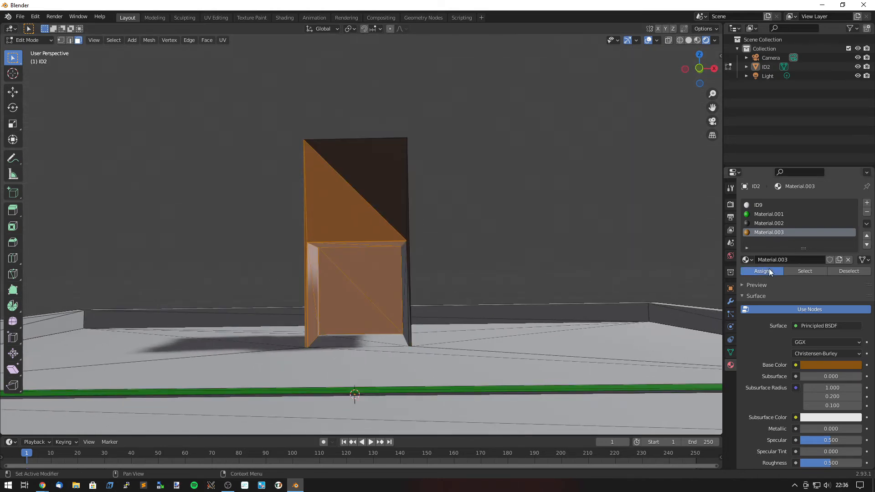
# Step: Assign the brown material to the tower's opposite side wall and the inner wall visible beside it through the opening
pyautogui.moveTo(336, 289); pyautogui.dragTo(408, 293, button='middle')
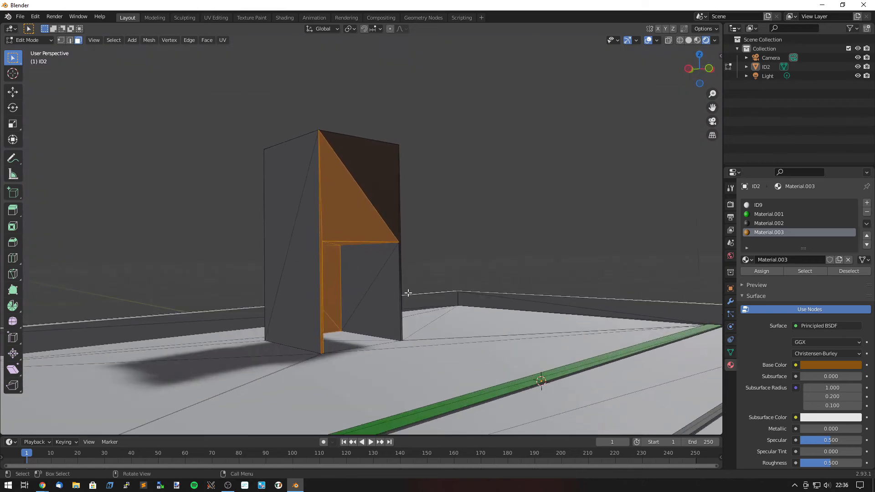
pyautogui.moveTo(404, 276); pyautogui.dragTo(219, 107)
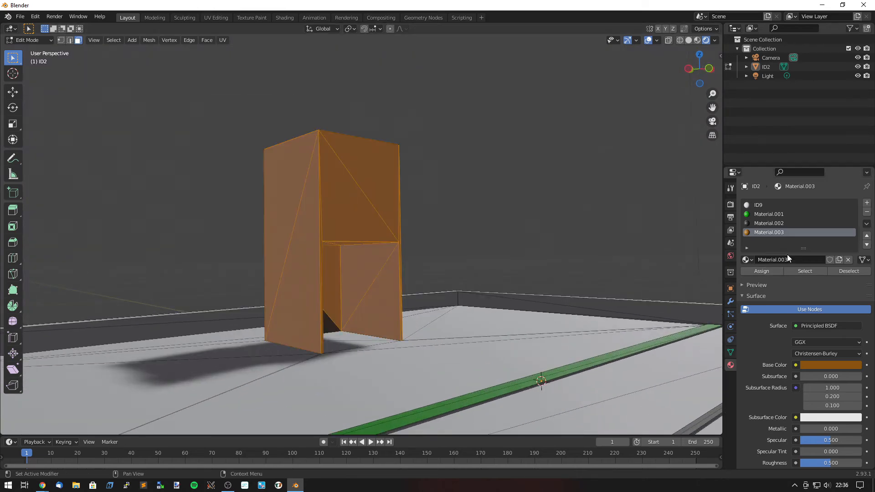
pyautogui.click(767, 269)
# Step: Assign the brown material to the remaining triangular face on the back of the tower
pyautogui.moveTo(424, 285); pyautogui.dragTo(255, 285, button='middle')
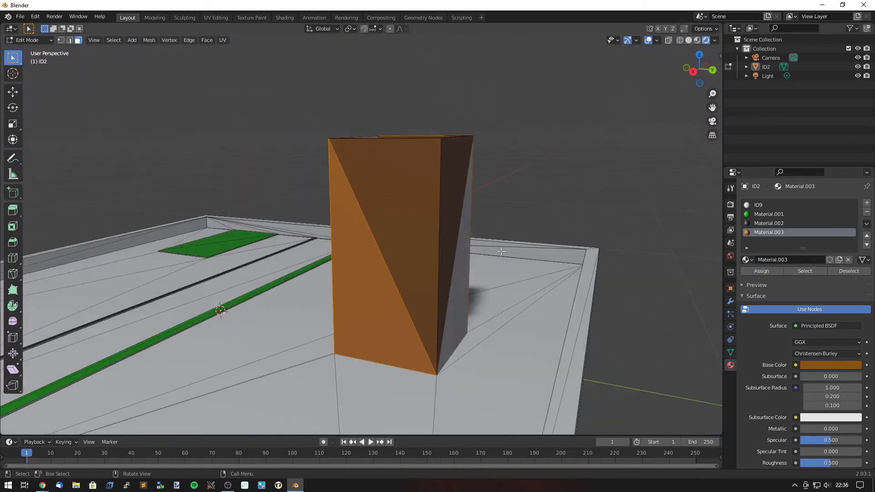
pyautogui.moveTo(501, 251); pyautogui.dragTo(439, 231, button='middle')
pyautogui.keyDown('shift'); pyautogui.click(441, 234); pyautogui.keyUp('shift')
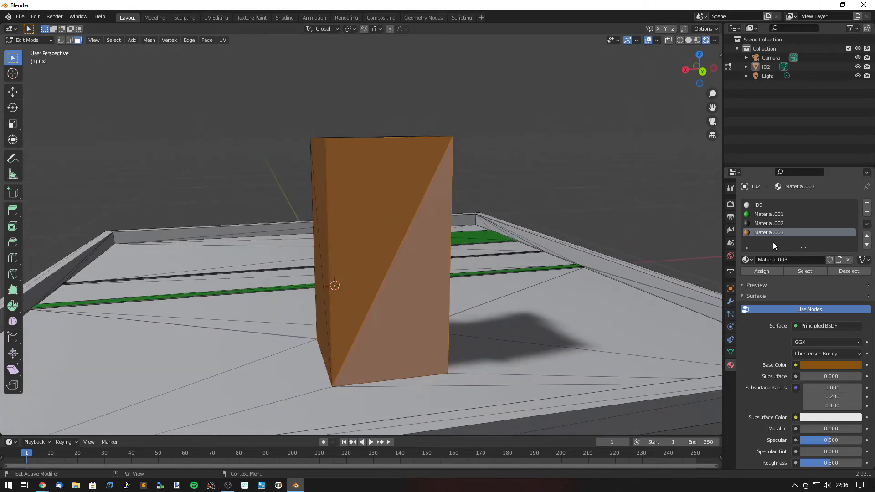
pyautogui.click(764, 272)
pyautogui.click(566, 144)
# Step: Assign the ID9 material to the inner wall and floor faces visible through the tower's open top
pyautogui.moveTo(449, 283); pyautogui.dragTo(318, 226, button='middle')
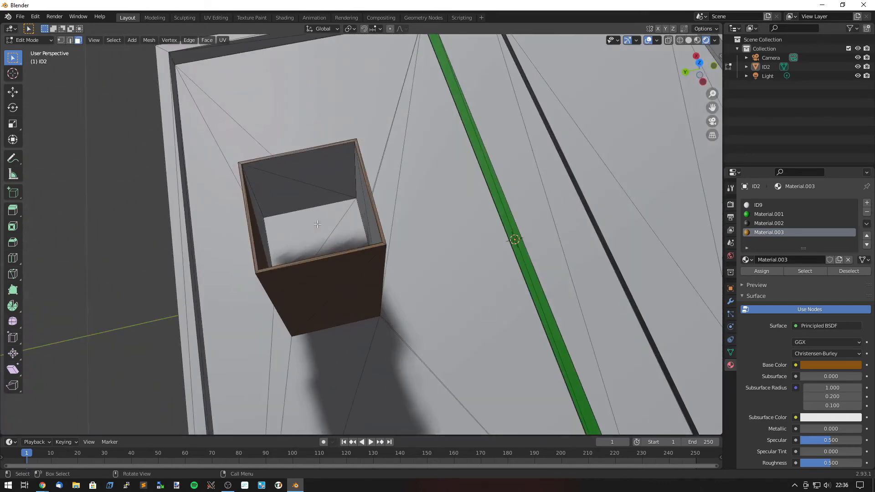
pyautogui.moveTo(359, 231); pyautogui.dragTo(238, 129)
pyautogui.click(332, 172)
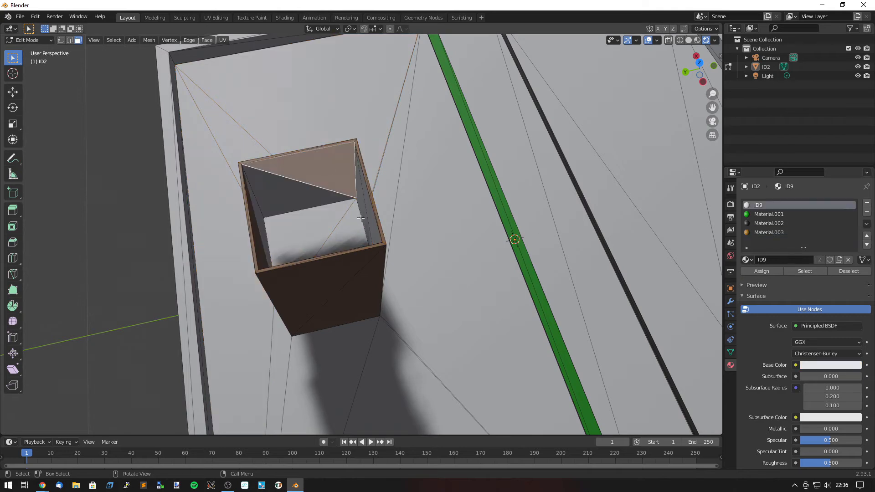
pyautogui.keyDown('shift'); pyautogui.moveTo(356, 220); pyautogui.dragTo(254, 186); pyautogui.keyUp('shift')
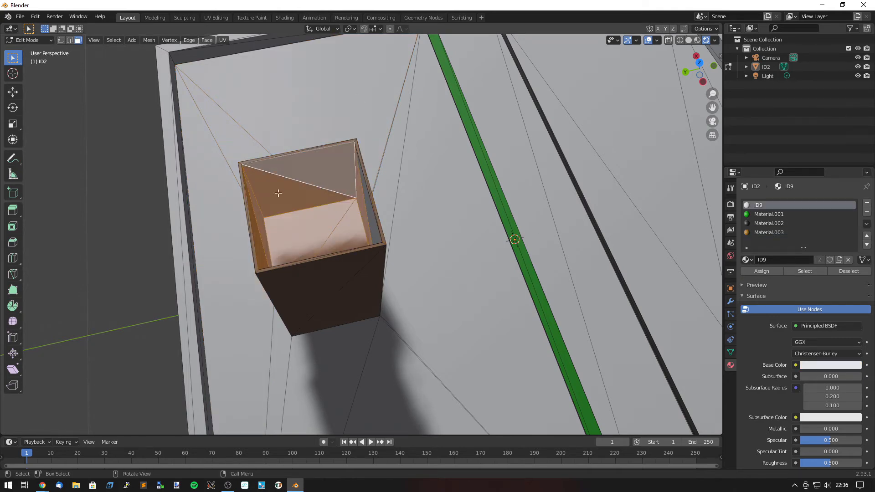
pyautogui.click(768, 270)
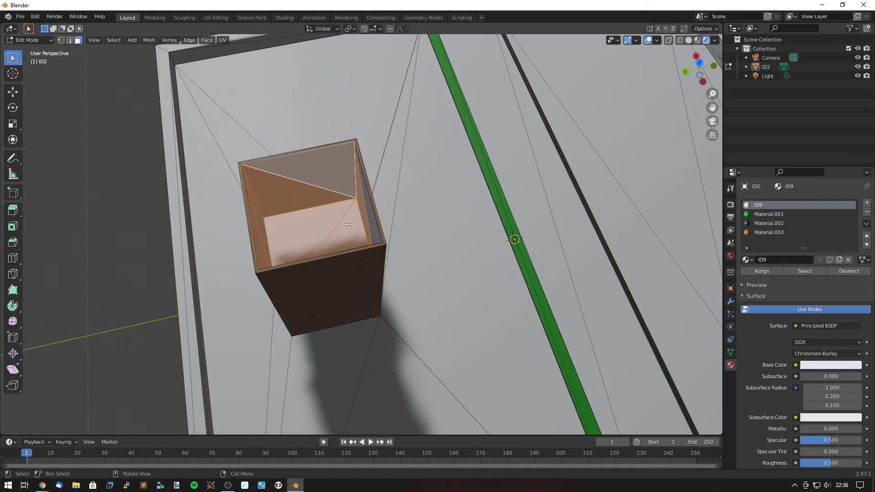
# Step: Select the tower's inner front wall and part of its floor through the open top and assign the brown Material.003
pyautogui.moveTo(348, 225); pyautogui.dragTo(470, 196, button='middle')
pyautogui.click(392, 198)
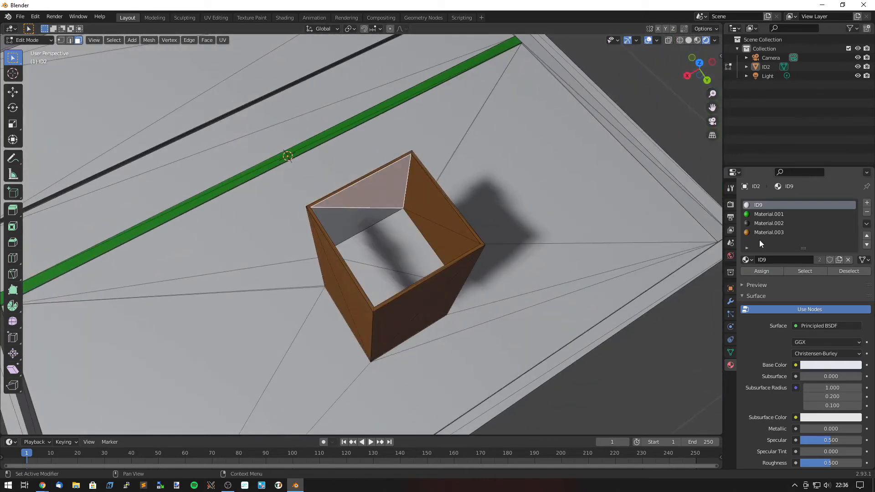
pyautogui.keyDown('shift'); pyautogui.click(397, 238); pyautogui.keyUp('shift')
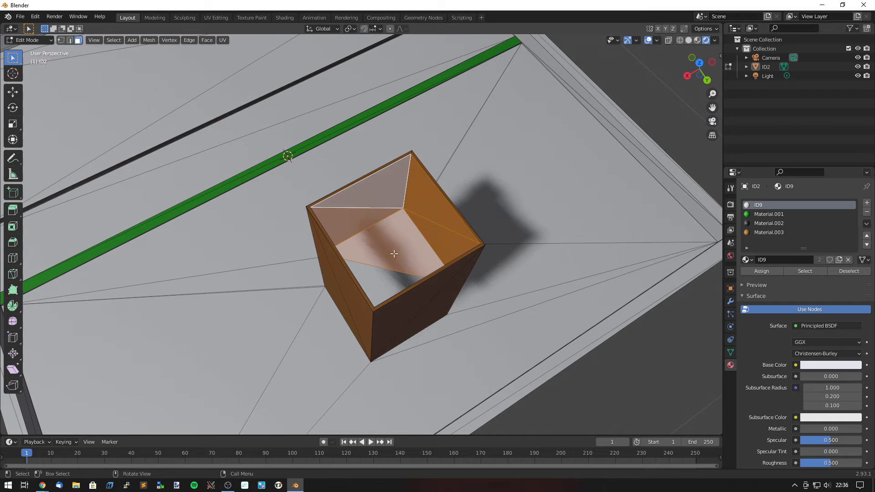
pyautogui.click(753, 270)
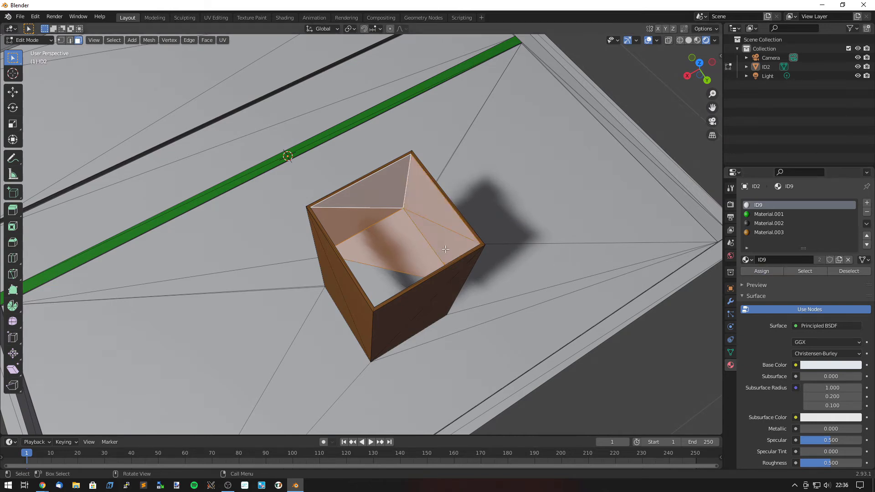
pyautogui.click(767, 233)
pyautogui.click(768, 270)
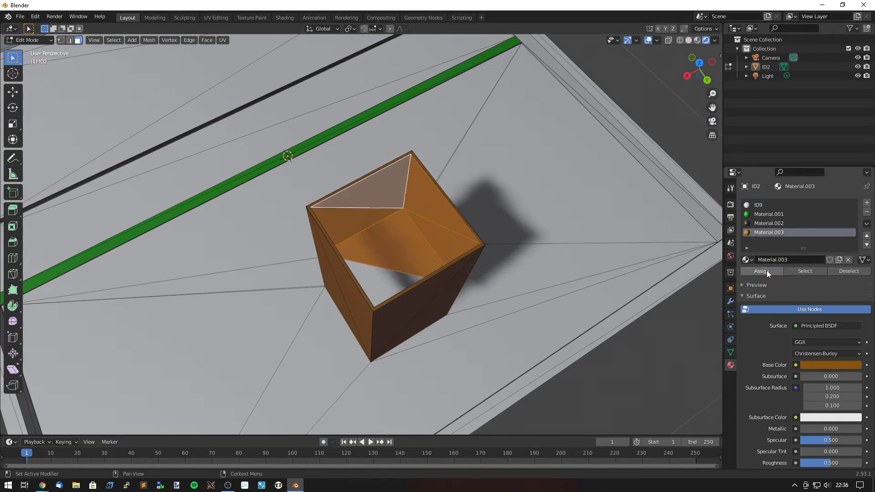
# Step: Assign the brown material to the rest of the floor inside the tower
pyautogui.click(411, 252)
pyautogui.moveTo(402, 249); pyautogui.dragTo(339, 263, button='middle')
pyautogui.moveTo(338, 263); pyautogui.dragTo(292, 230)
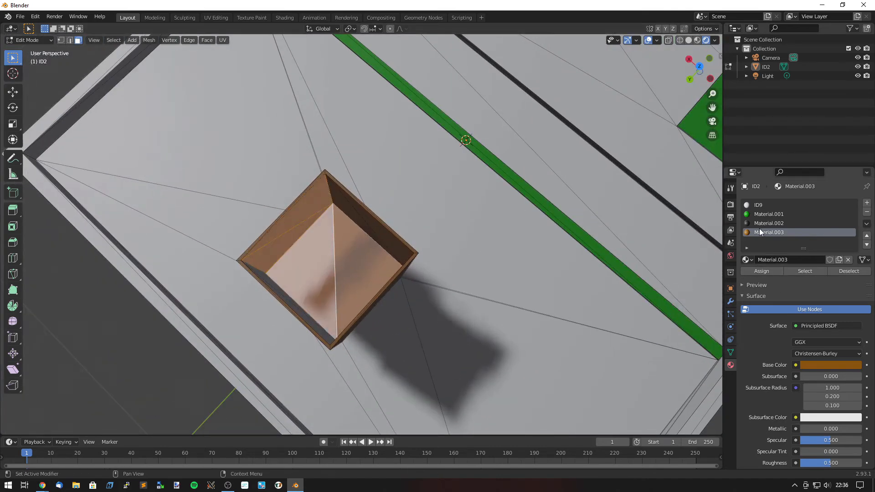
pyautogui.click(756, 272)
# Step: Assign the brown material to the remaining inner wall faces of the tower, and drop that selection
pyautogui.moveTo(308, 268); pyautogui.dragTo(265, 254, button='middle')
pyautogui.moveTo(290, 197); pyautogui.dragTo(267, 174)
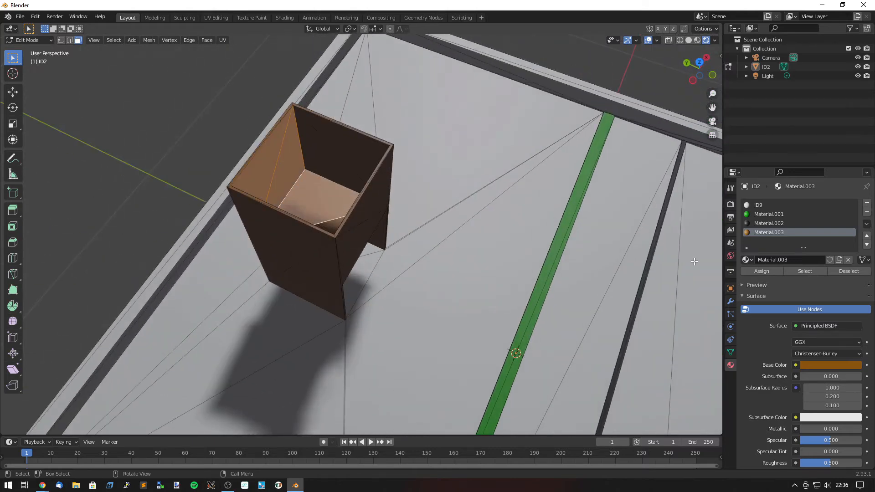
pyautogui.click(755, 271)
pyautogui.click(484, 159)
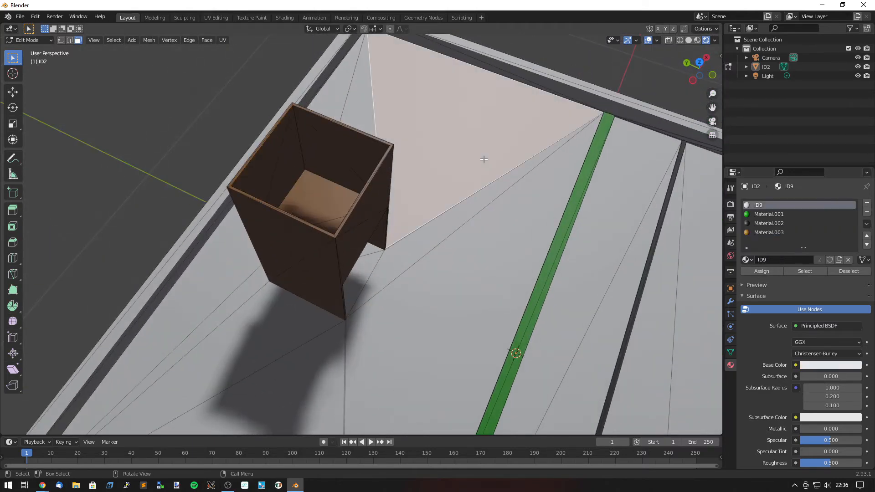
# Step: Check the tower's coloring inside and out, and return the model to Object Mode
pyautogui.moveTo(396, 177); pyautogui.dragTo(620, 255, button='middle')
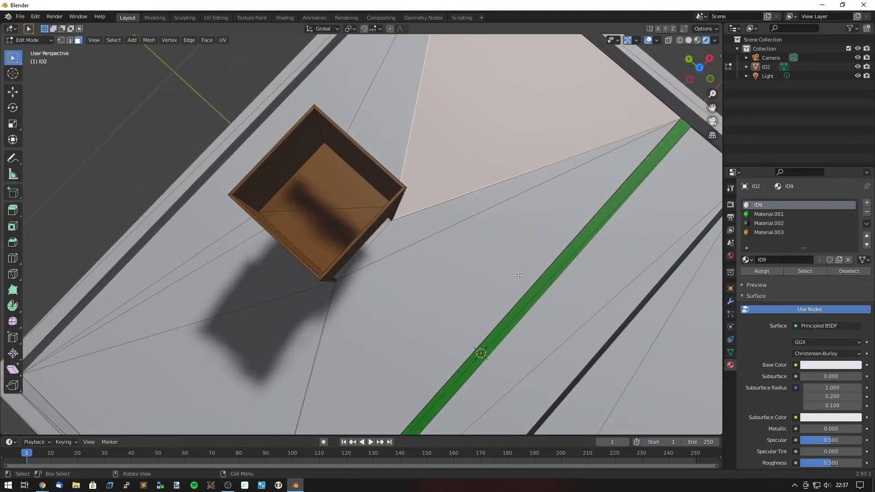
pyautogui.click(773, 232)
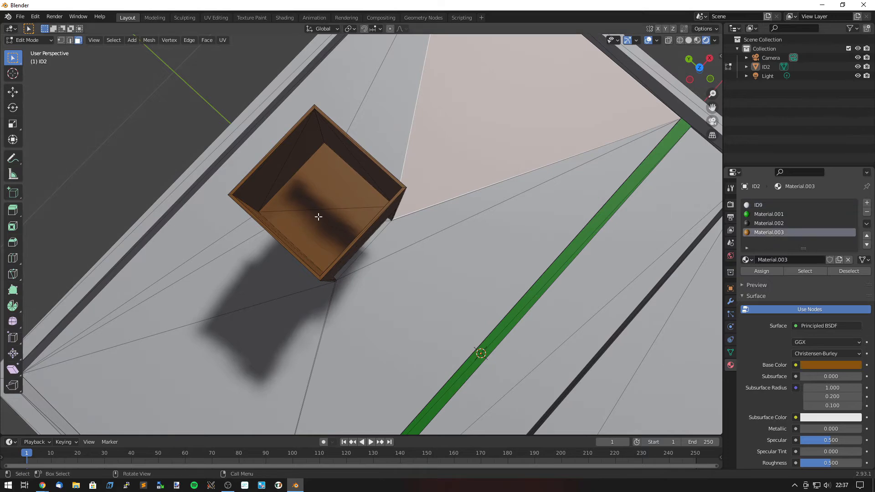
pyautogui.moveTo(318, 217); pyautogui.dragTo(302, 183, button='middle')
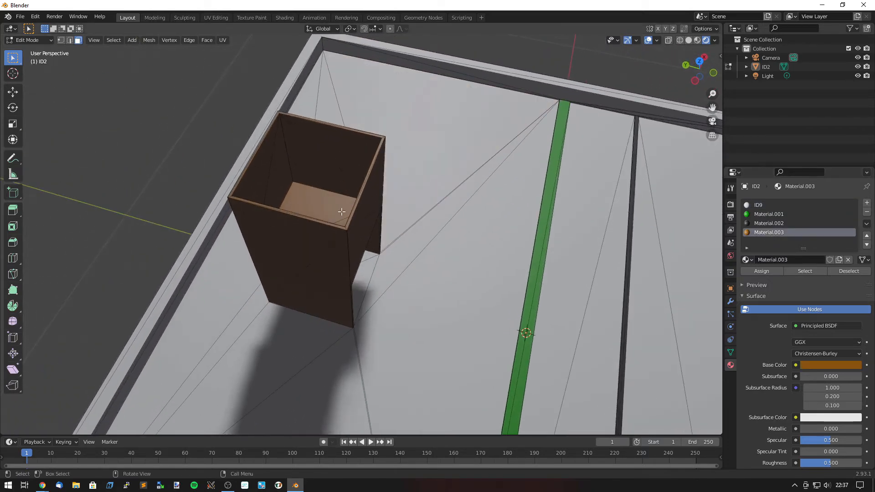
pyautogui.moveTo(329, 210); pyautogui.dragTo(604, 179, button='middle')
pyautogui.scroll(-3, 440, 241)
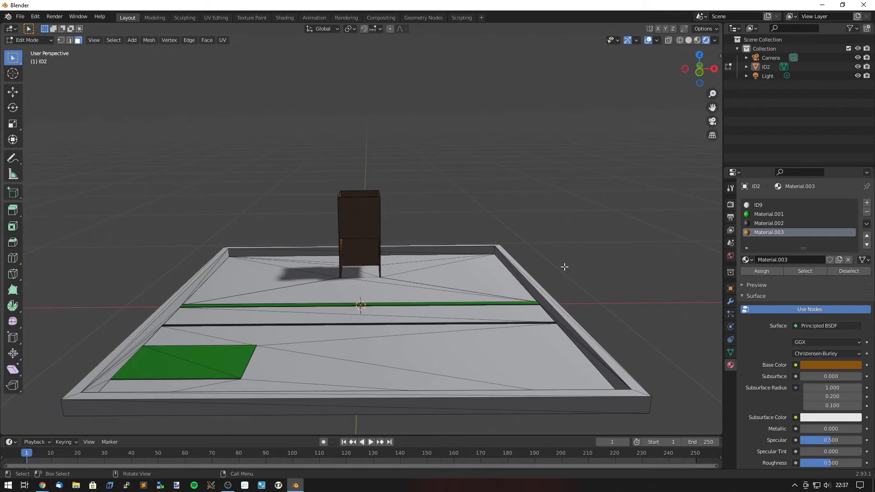
pyautogui.click(43, 42)
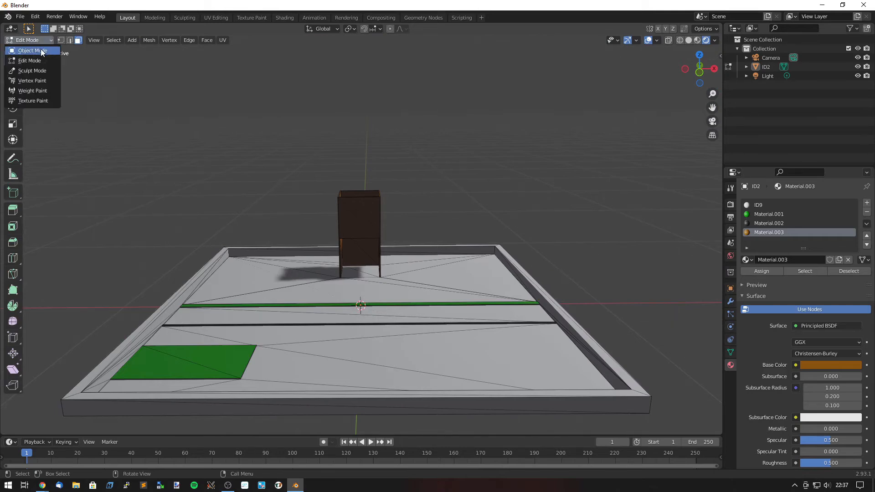
pyautogui.click(40, 51)
pyautogui.moveTo(357, 250)
pyautogui.mouseDown(button='middle')
pyautogui.moveTo(333, 280)
pyautogui.moveTo(309, 256)
pyautogui.moveTo(299, 331)
pyautogui.moveTo(348, 242)
pyautogui.mouseUp(button='middle')
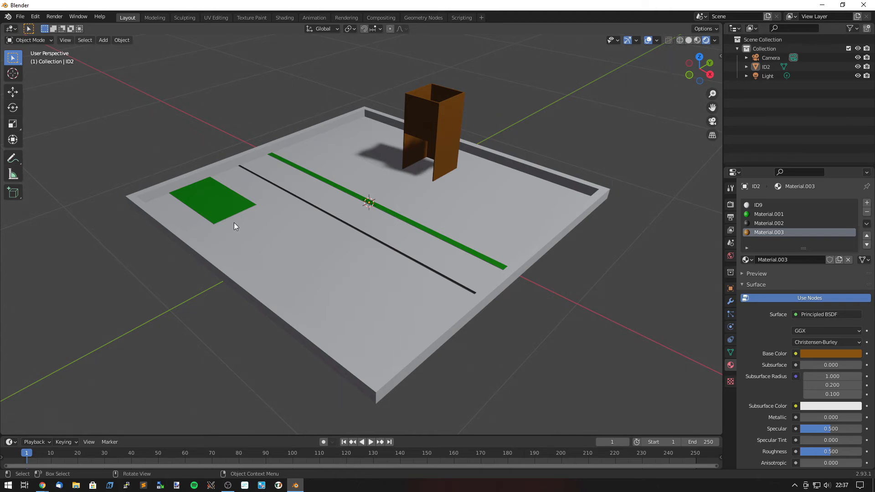
# Step: Import the FBX file Pi Wars Robot-coloured.fbx from the Pictures folder into the scene
pyautogui.click(20, 16)
pyautogui.moveTo(57, 145)
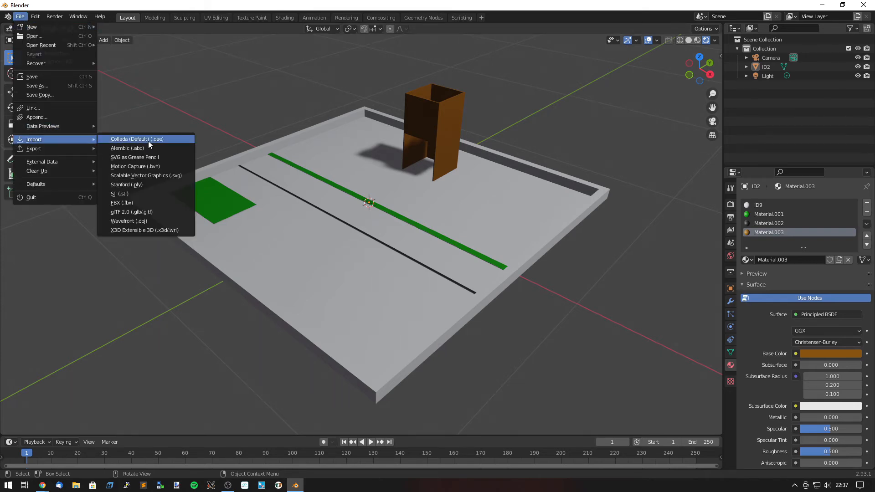
pyautogui.click(132, 203)
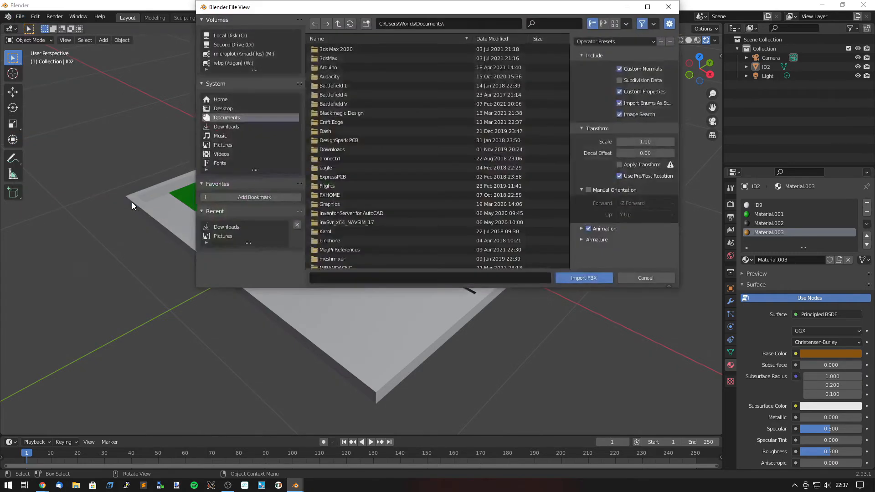
pyautogui.click(228, 144)
pyautogui.scroll(-5, 433, 214)
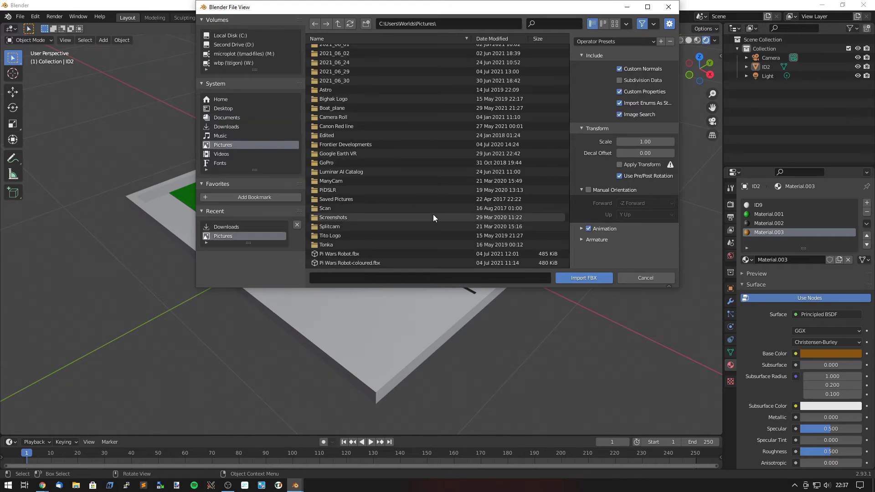
pyautogui.click(357, 264)
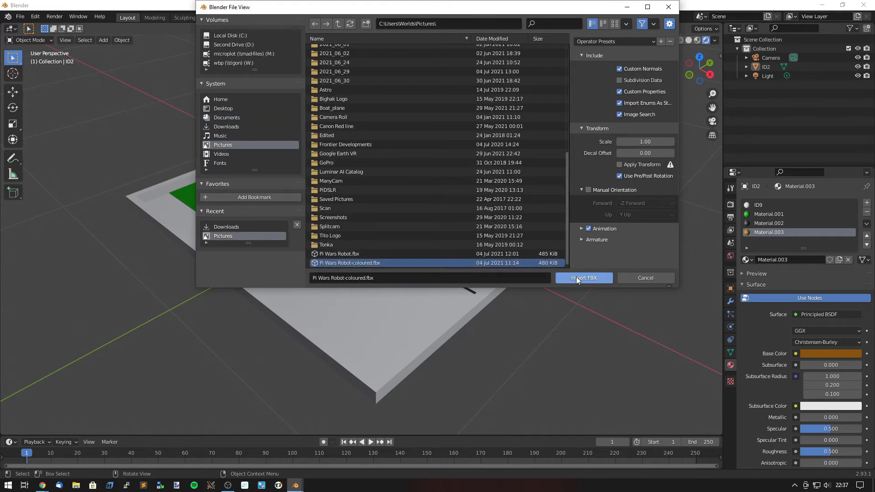
pyautogui.click(578, 279)
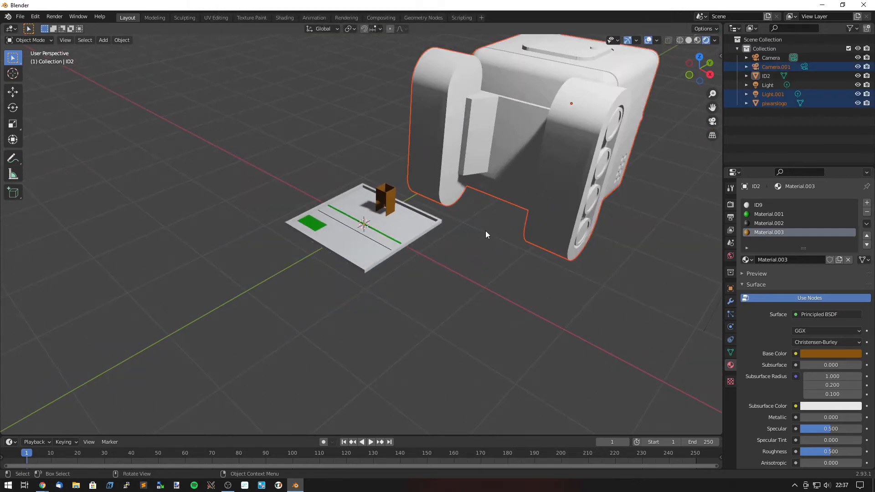
pyautogui.moveTo(451, 216); pyautogui.dragTo(341, 294, button='middle')
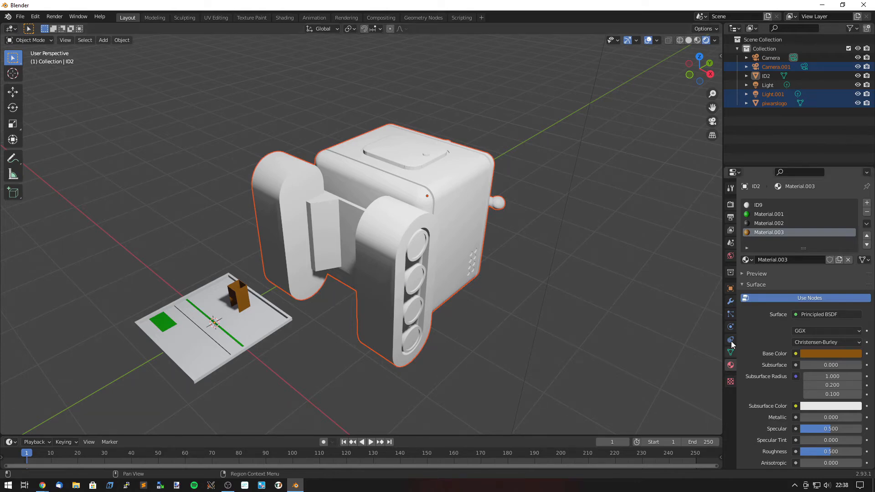
# Step: Show the object transform properties and compare the imported robot with the board from several sides
pyautogui.click(731, 289)
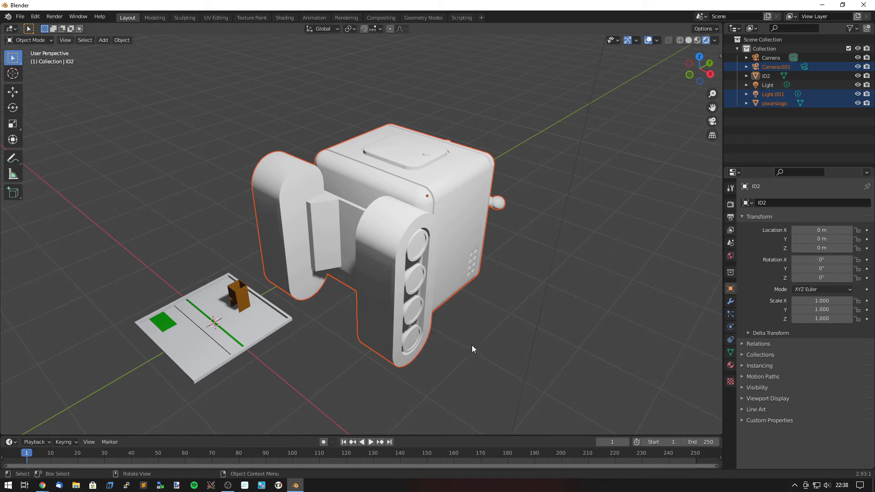
pyautogui.moveTo(472, 346); pyautogui.dragTo(529, 337, button='middle')
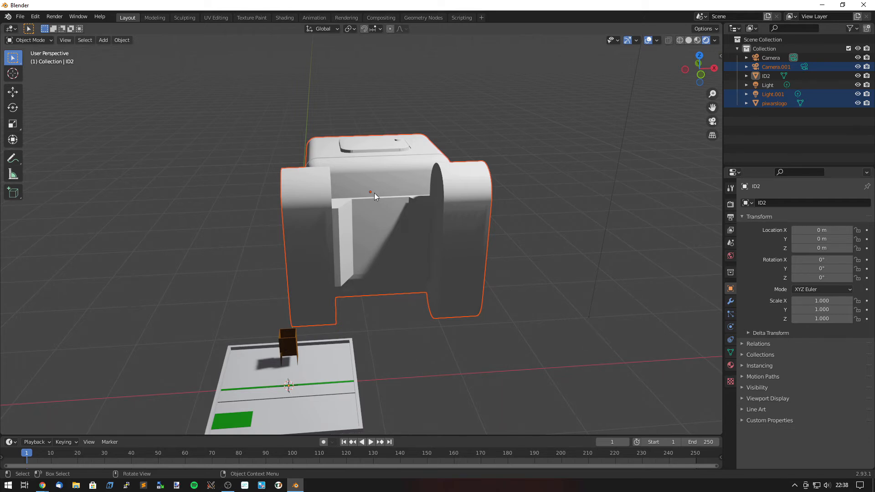
pyautogui.moveTo(422, 338); pyautogui.dragTo(497, 323, button='middle')
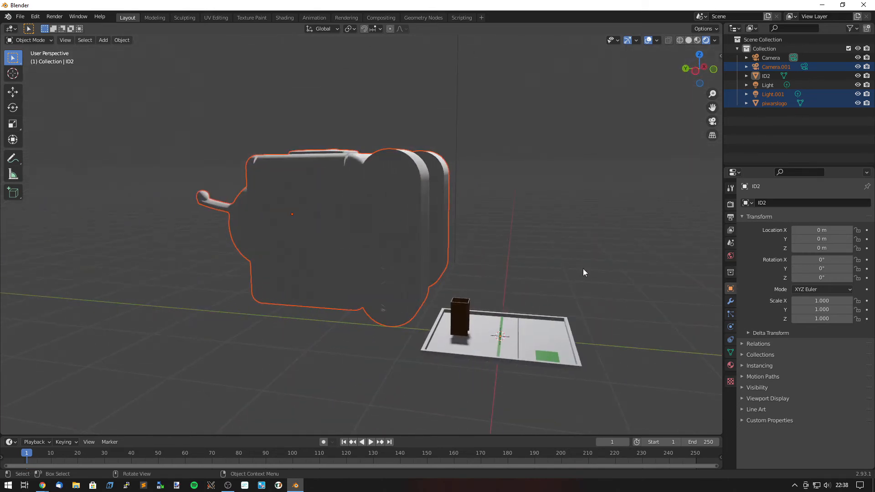
pyautogui.click(822, 259)
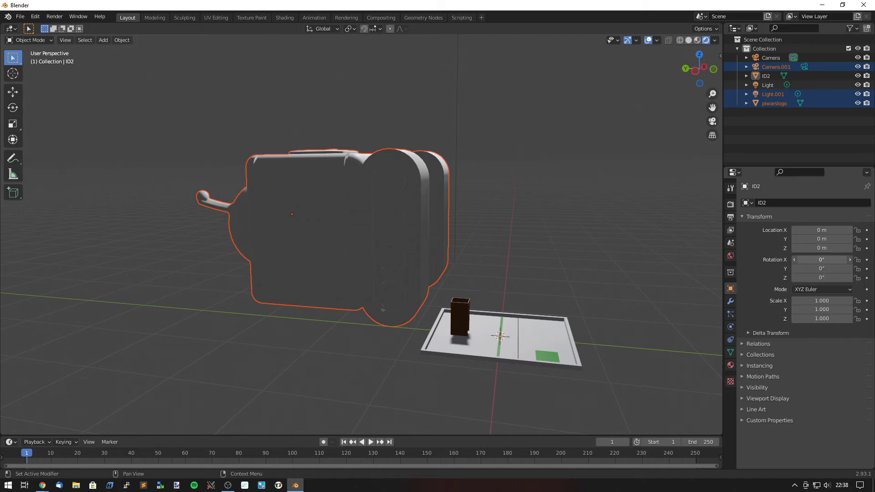
pyautogui.moveTo(822, 259); pyautogui.dragTo(817, 260)
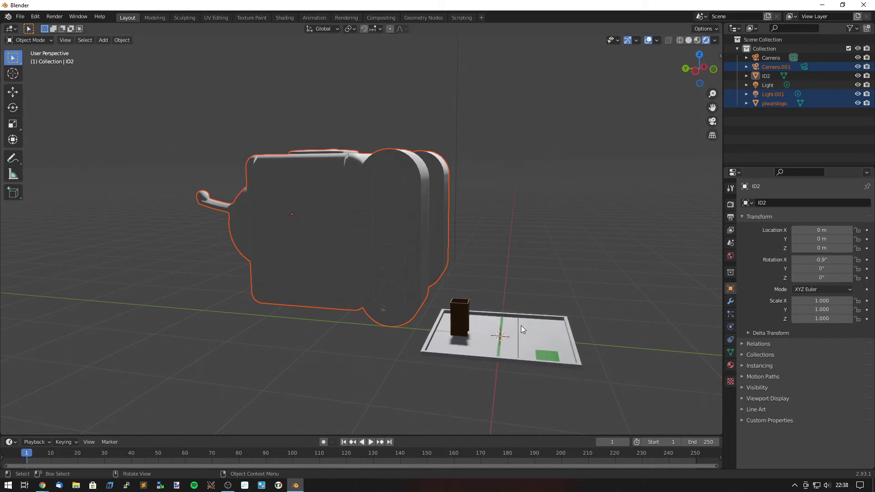
pyautogui.hotkey('ctrl', 'z')
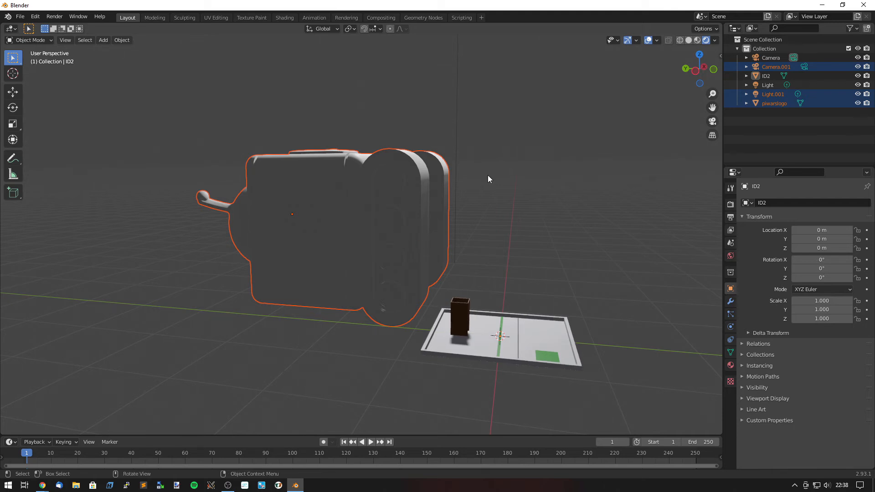
pyautogui.hotkey('ctrl', 'z')
# Step: Select the imported robot and stand it upright by setting its X rotation to 90°
pyautogui.click(388, 211)
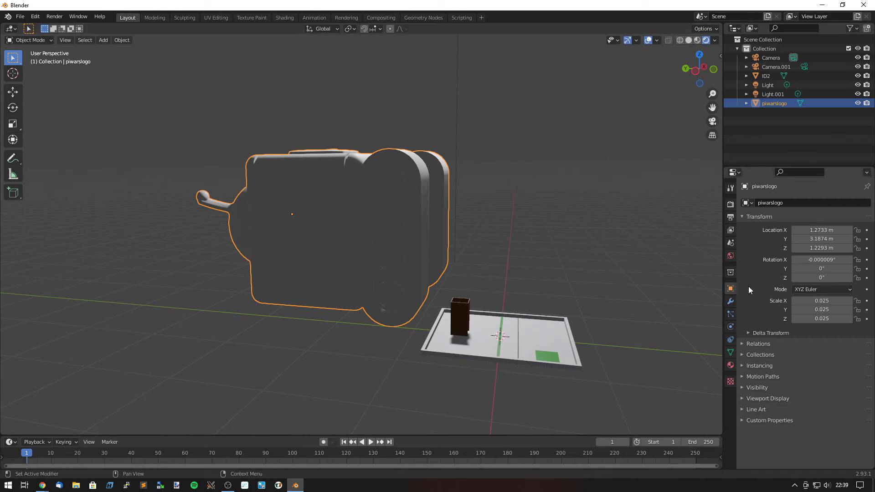
pyautogui.moveTo(822, 260)
pyautogui.mouseDown()
pyautogui.moveTo(854, 259)
pyautogui.moveTo(837, 260)
pyautogui.mouseUp()
pyautogui.click(832, 260)
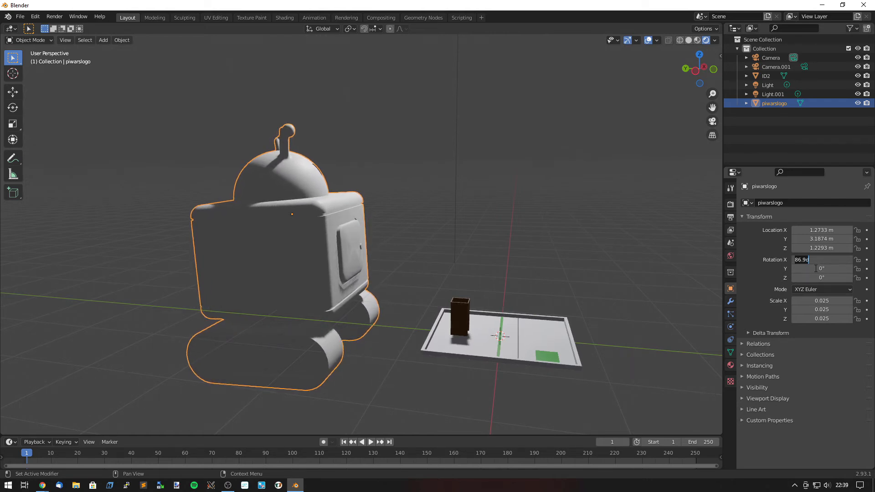
pyautogui.write('90')
pyautogui.press('Return')
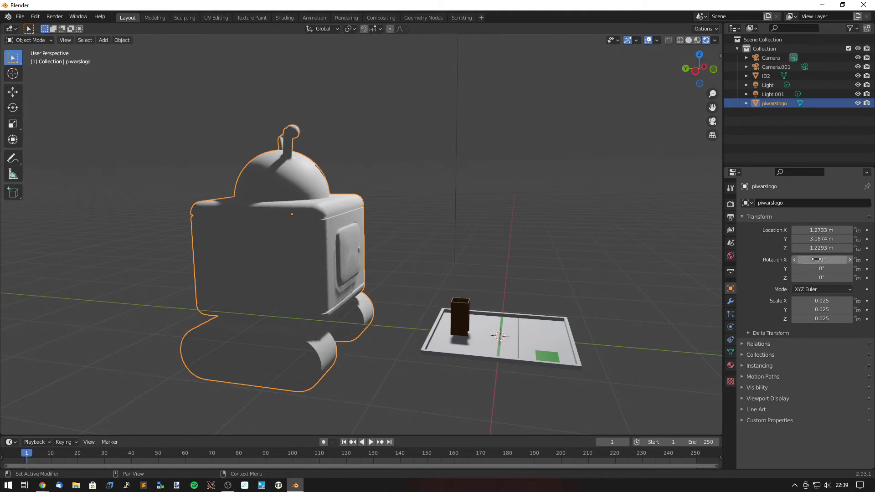
pyautogui.moveTo(487, 285); pyautogui.dragTo(396, 288, button='middle')
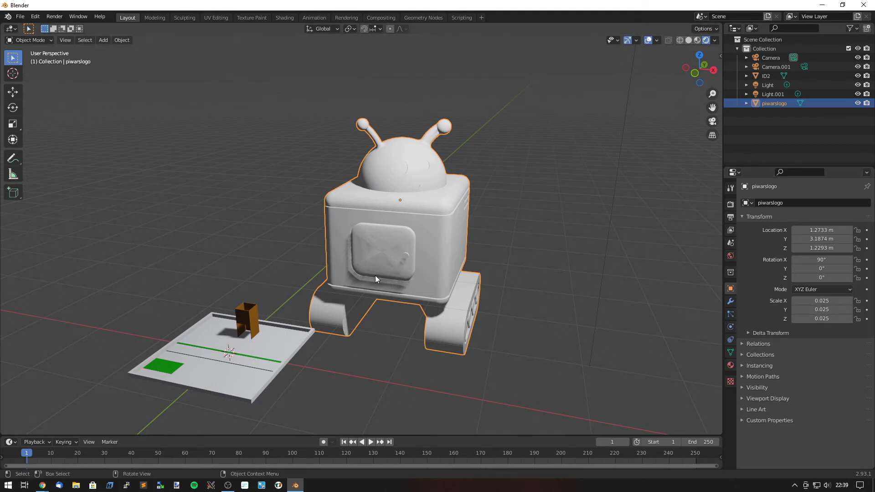
pyautogui.moveTo(407, 264); pyautogui.dragTo(538, 287, button='middle')
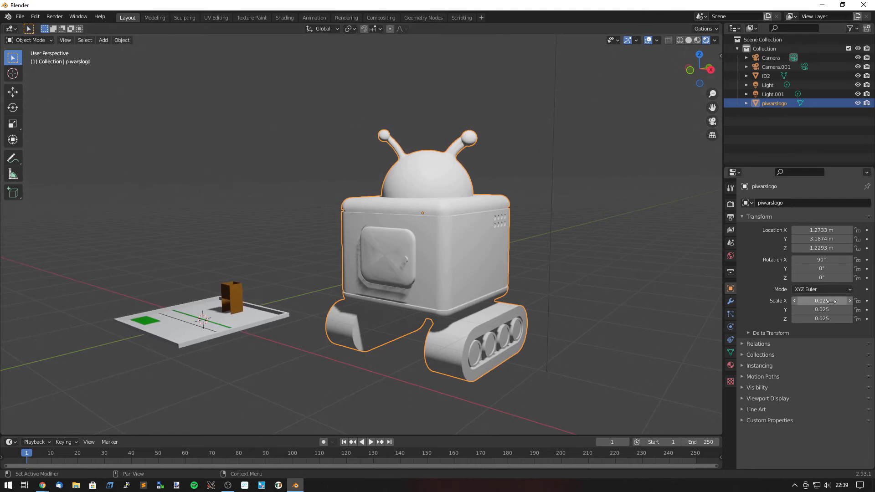
pyautogui.moveTo(821, 301); pyautogui.dragTo(784, 301)
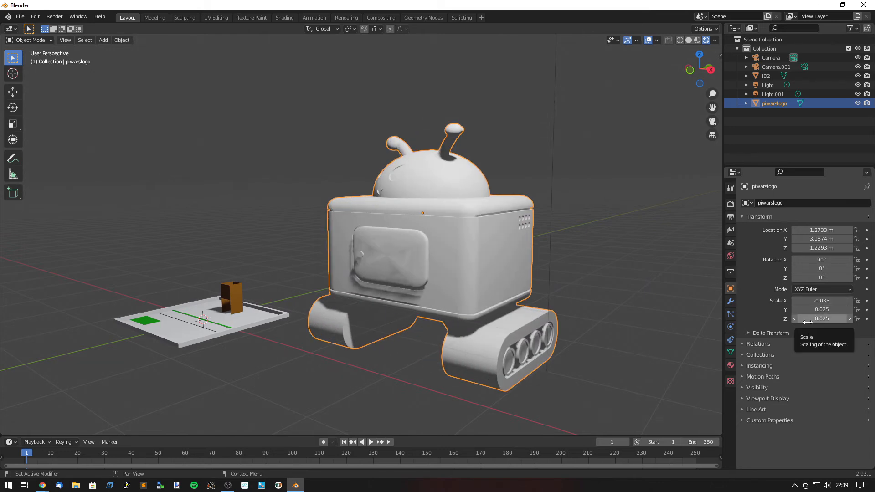
pyautogui.hotkey('ctrl', 'z')
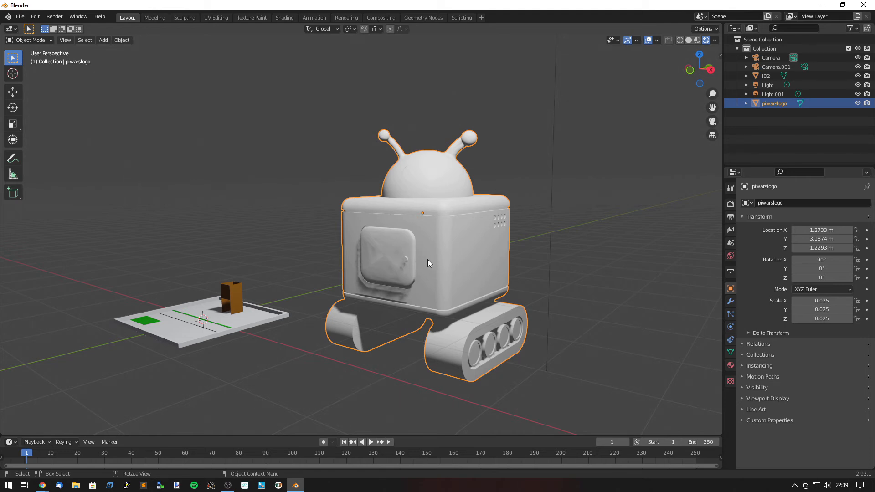
# Step: Scale the robot down uniformly to about 0.001 on all three axes
pyautogui.press('s')
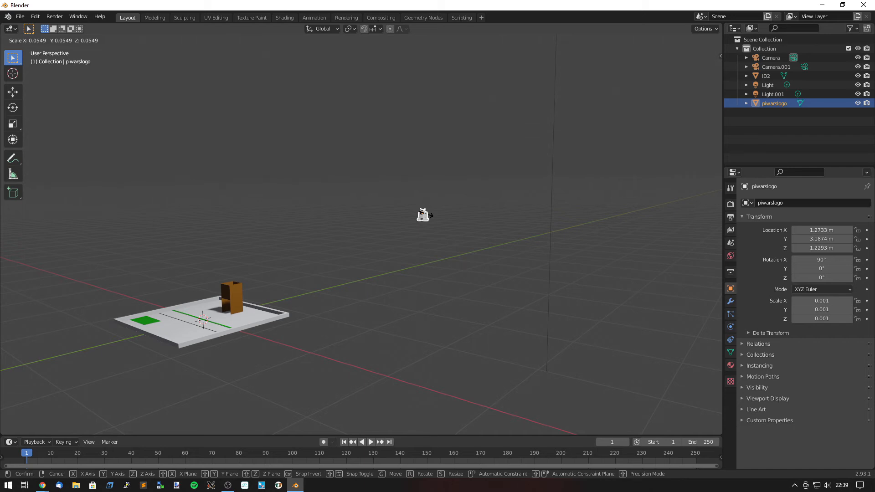
pyautogui.click(427, 216)
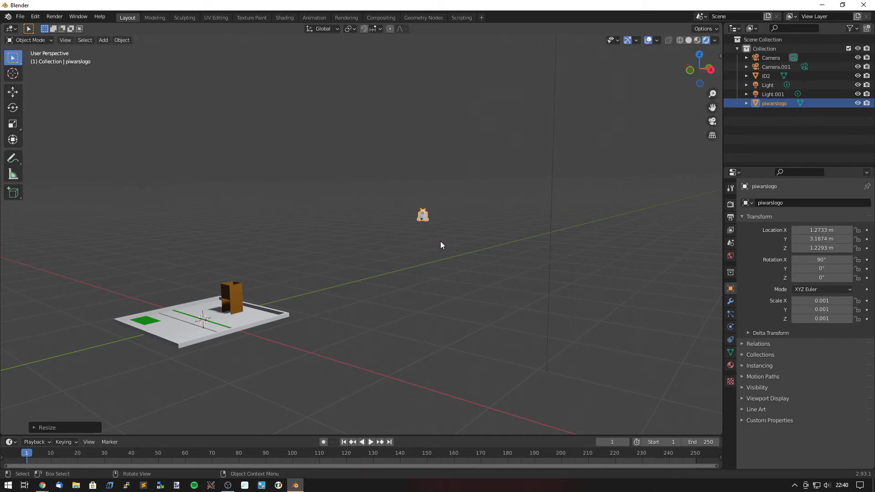
pyautogui.moveTo(442, 245); pyautogui.dragTo(480, 249, button='middle')
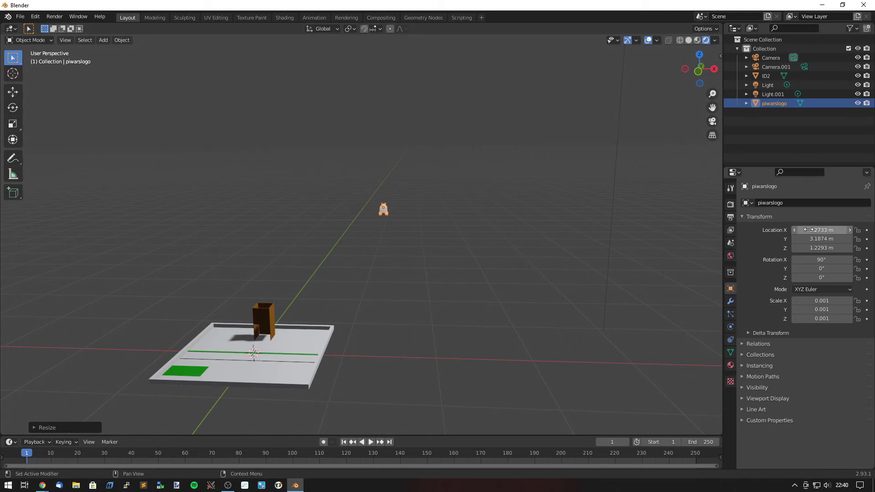
# Step: Shift the robot closer to the board, to about X 0.72 m, Y 1.90 m and Z 0.79 m
pyautogui.moveTo(819, 231); pyautogui.dragTo(793, 230)
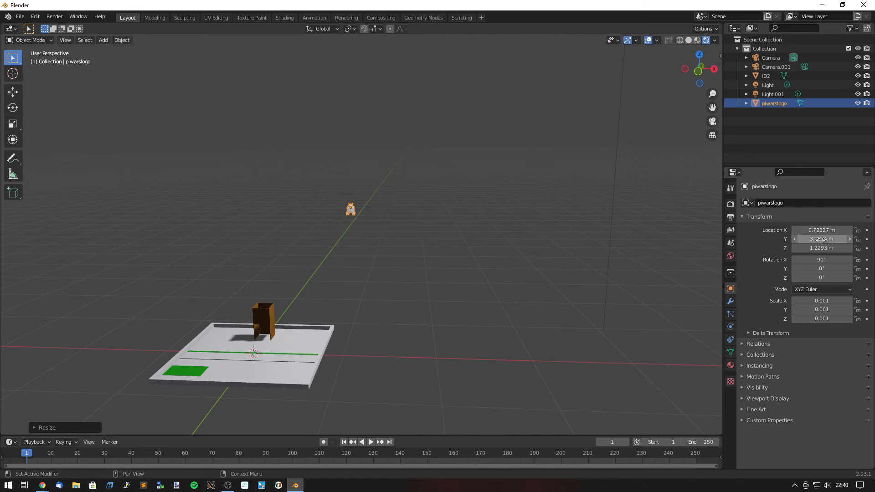
pyautogui.moveTo(580, 293); pyautogui.dragTo(539, 303, button='middle')
pyautogui.moveTo(816, 239)
pyautogui.mouseDown()
pyautogui.moveTo(786, 239)
pyautogui.moveTo(846, 248)
pyautogui.moveTo(821, 248)
pyautogui.mouseUp()
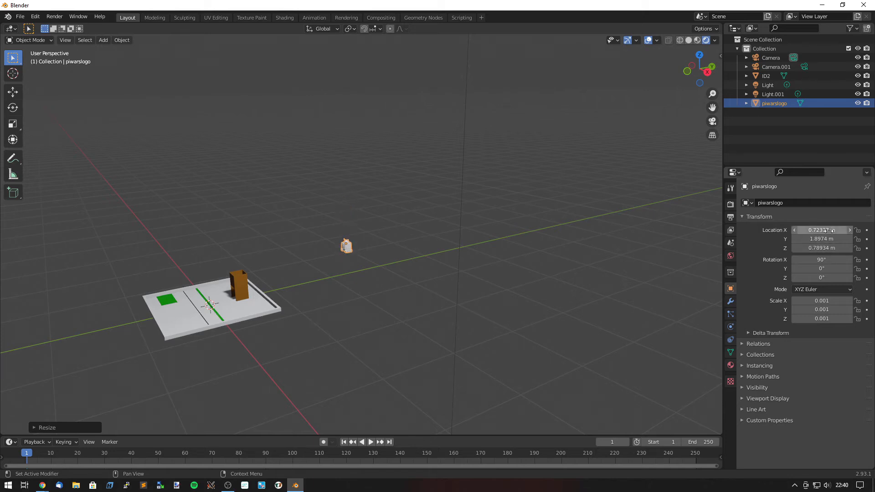
# Step: Place the robot at the scene origin by setting its X, Y and Z location to 0 m
pyautogui.click(831, 231)
pyautogui.write('0')
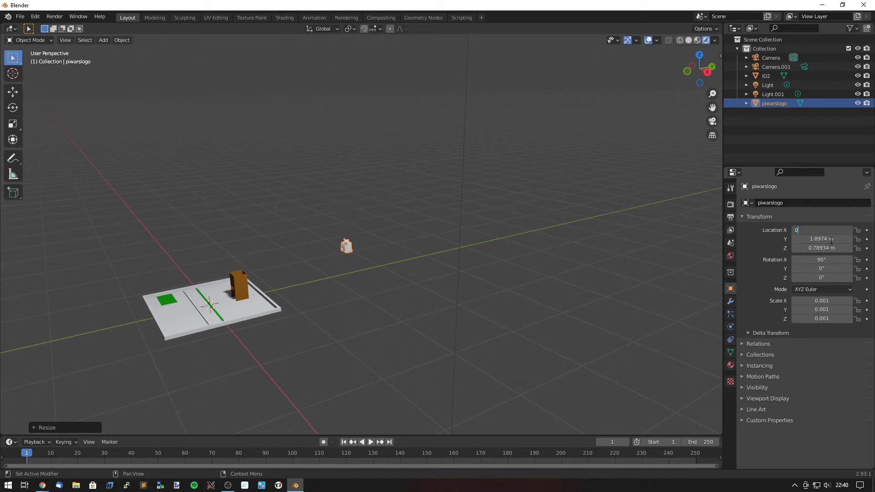
pyautogui.click(835, 240)
pyautogui.write('0')
pyautogui.press('Tab')
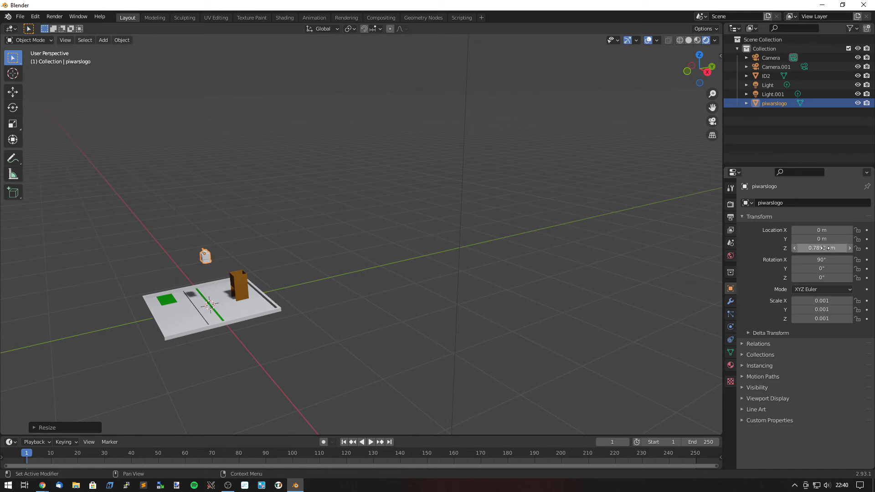
pyautogui.write('0')
pyautogui.press('Return')
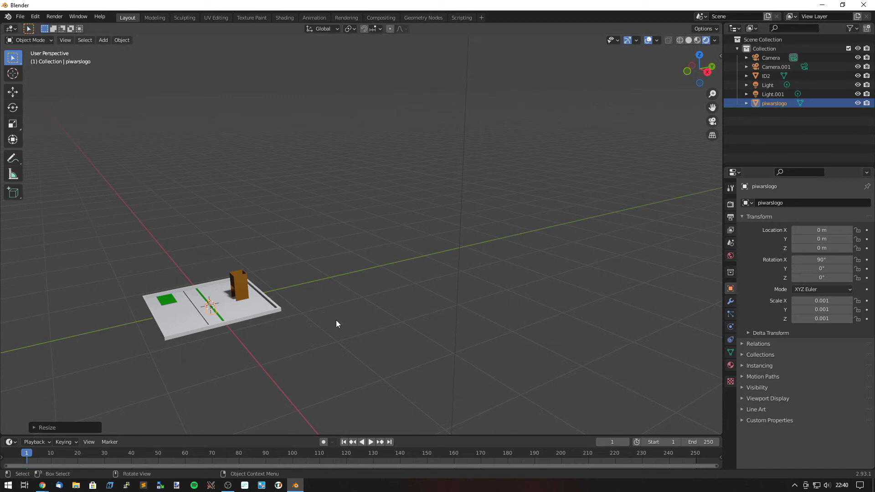
# Step: Raise the robot to a Z location of 0.13 m so its tracks rest on the board surface
pyautogui.moveTo(336, 320); pyautogui.dragTo(231, 341, button='middle')
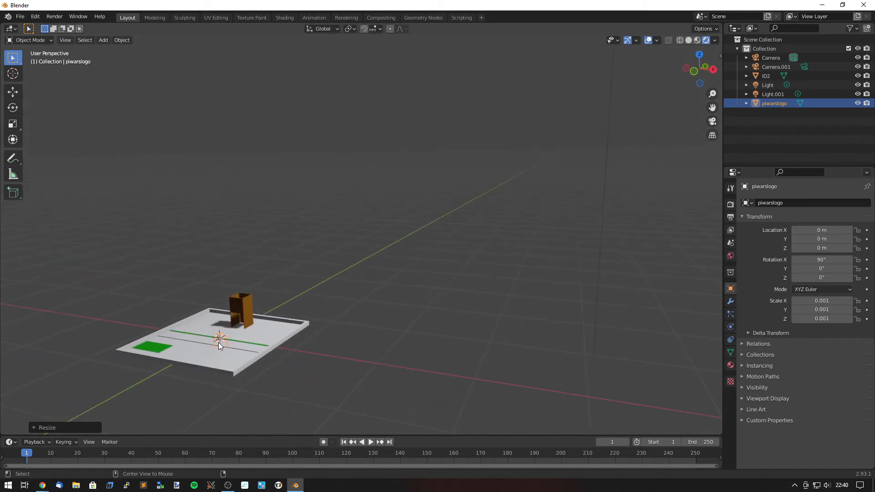
pyautogui.keyDown('alt'); pyautogui.middleClick(218, 342); pyautogui.keyUp('alt')
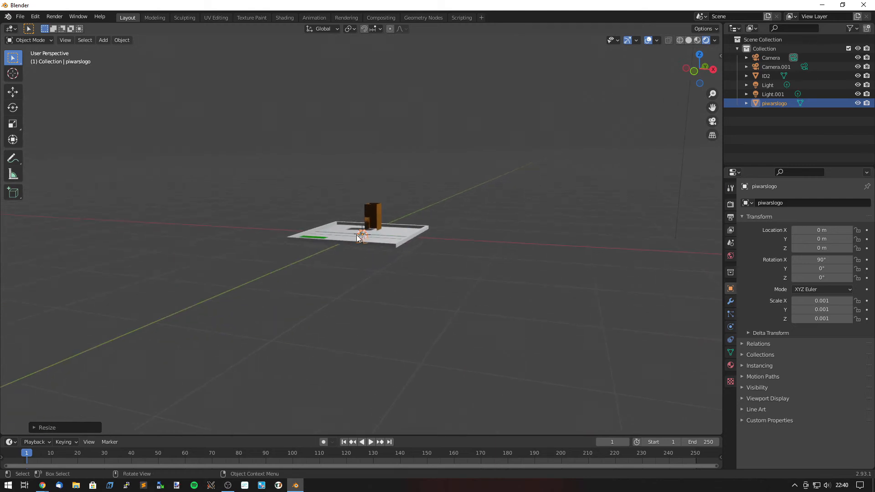
pyautogui.scroll(8, 424, 260)
pyautogui.moveTo(387, 273)
pyautogui.mouseDown(button='middle')
pyautogui.moveTo(361, 261)
pyautogui.moveTo(384, 253)
pyautogui.moveTo(385, 267)
pyautogui.mouseUp(button='middle')
pyautogui.scroll(-2, 384, 266)
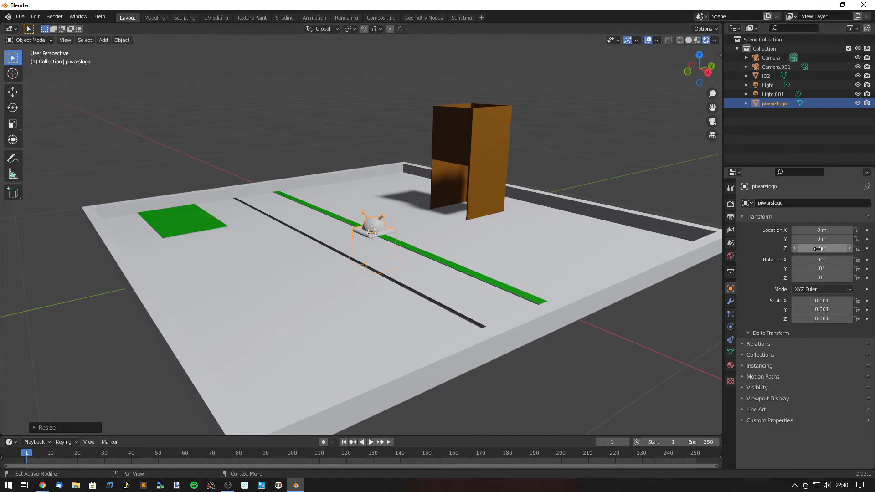
pyautogui.moveTo(819, 248); pyautogui.dragTo(849, 248)
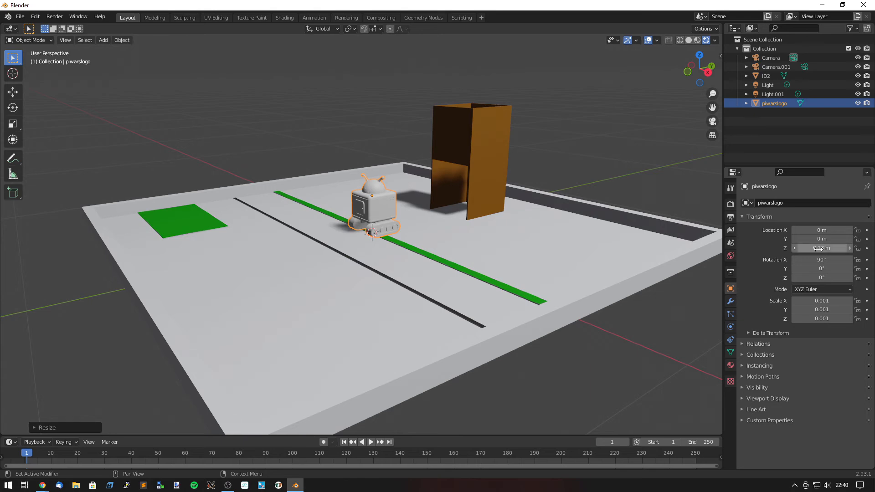
pyautogui.moveTo(365, 257)
pyautogui.mouseDown(button='middle')
pyautogui.moveTo(461, 253)
pyautogui.moveTo(359, 265)
pyautogui.mouseUp(button='middle')
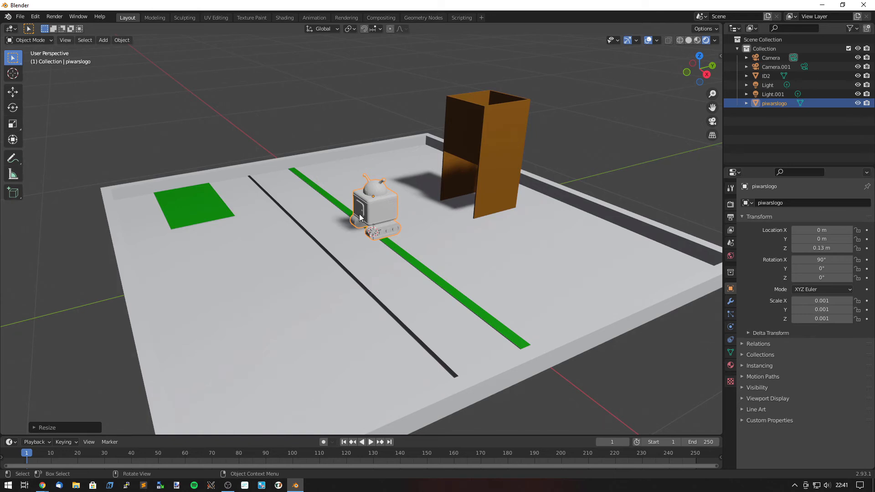
# Step: Add a new material to the robot and set its base color to red
pyautogui.click(369, 278)
pyautogui.moveTo(370, 278); pyautogui.dragTo(397, 227, button='middle')
pyautogui.scroll(3, 397, 227)
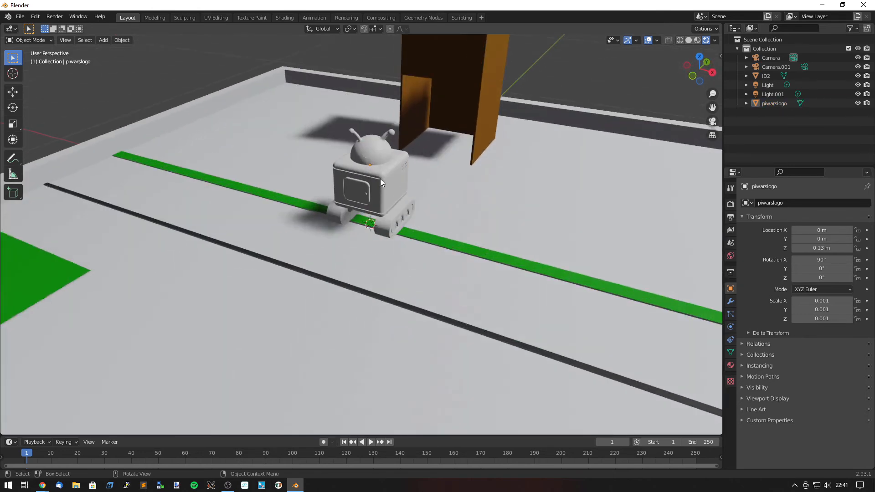
pyautogui.click(380, 179)
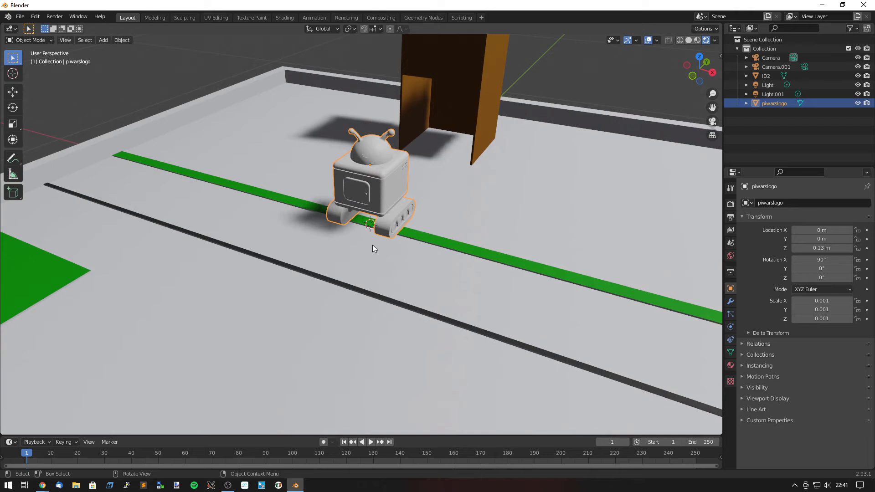
pyautogui.click(731, 366)
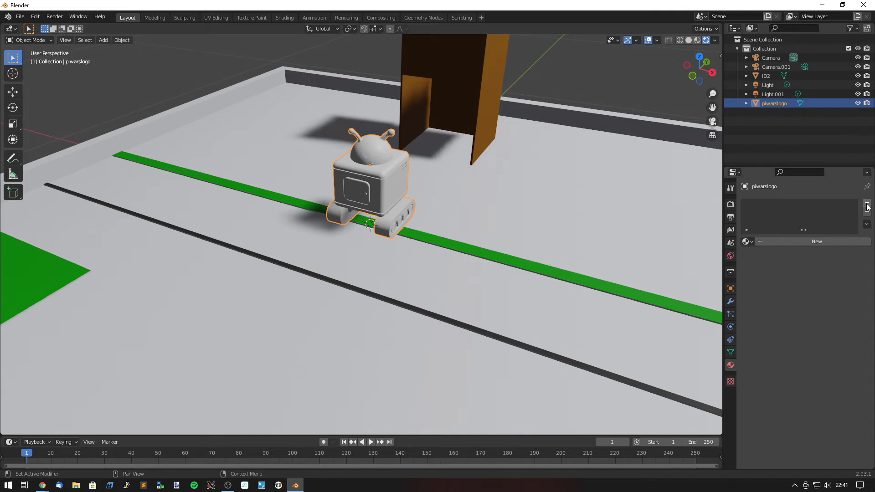
pyautogui.click(817, 242)
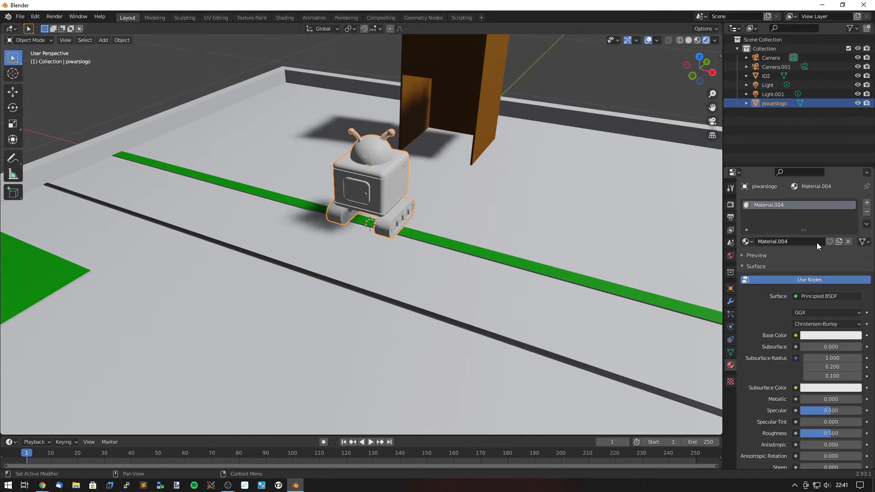
pyautogui.click(824, 336)
pyautogui.moveTo(821, 261); pyautogui.dragTo(843, 295)
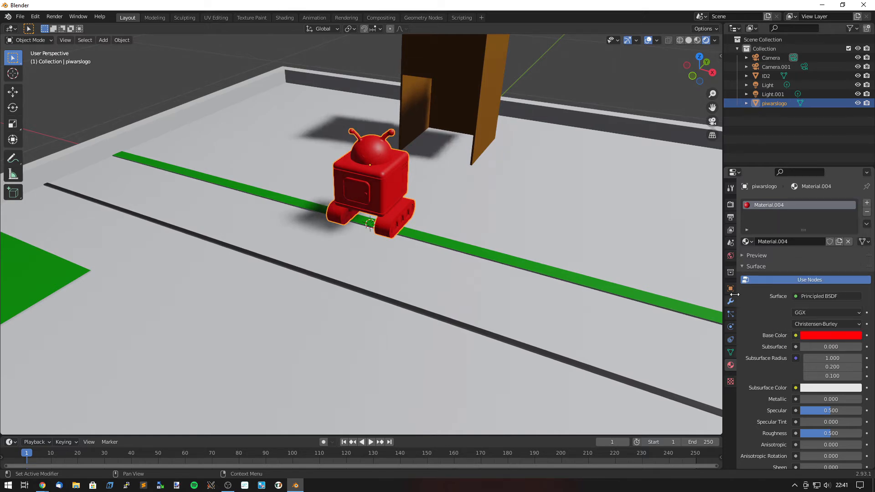
# Step: Move the robot onto the green square, to X -0.54 m and Y -0.49 m
pyautogui.click(731, 289)
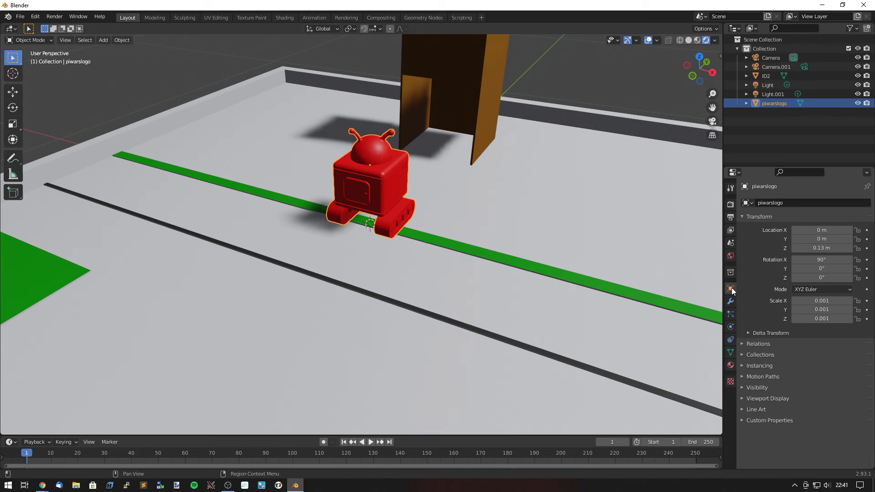
pyautogui.scroll(-5, 589, 270)
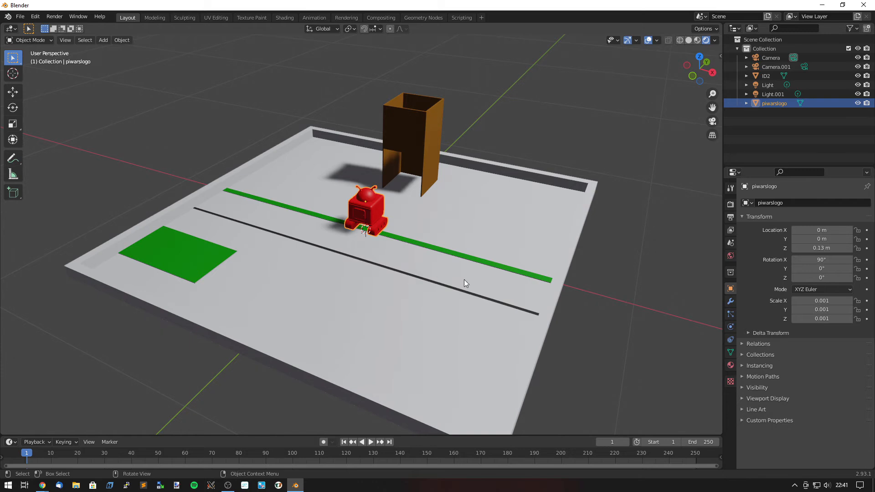
pyautogui.moveTo(464, 280); pyautogui.dragTo(434, 267, button='middle')
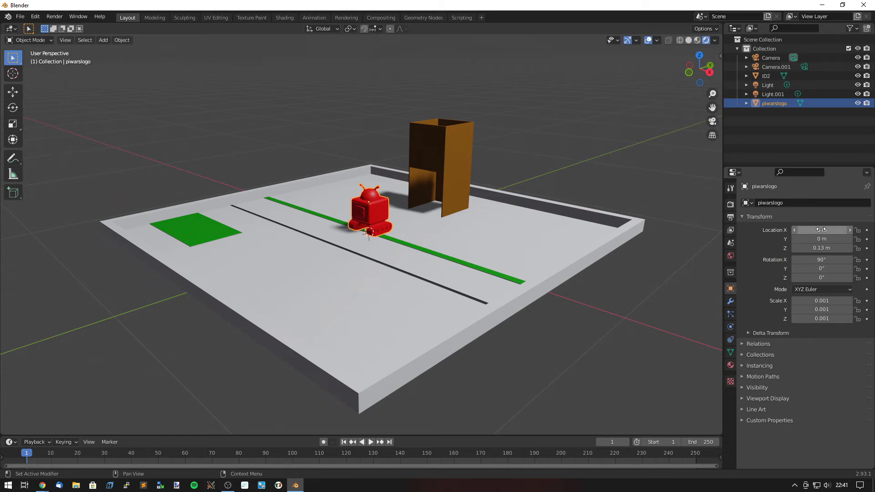
pyautogui.moveTo(822, 230); pyautogui.dragTo(800, 239)
pyautogui.moveTo(423, 281); pyautogui.dragTo(338, 305, button='middle')
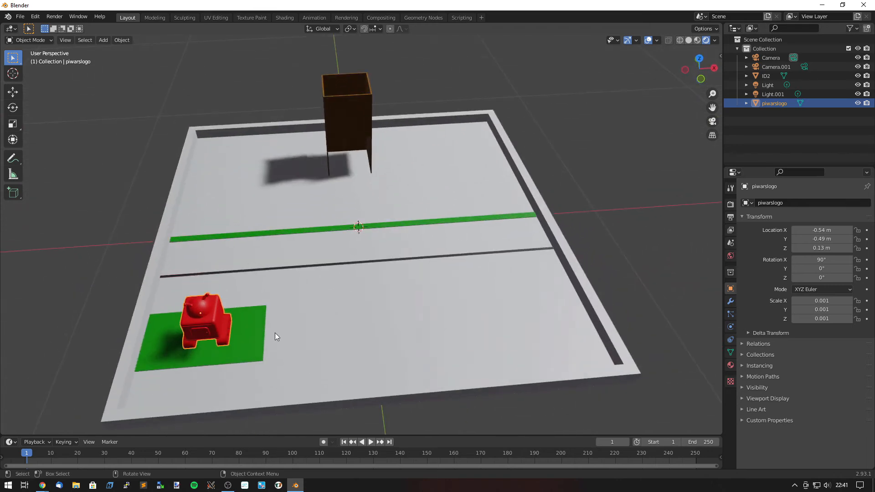
# Step: Set the robot's Y location to -0.5 m to adjust its position within the green square
pyautogui.keyDown('alt'); pyautogui.middleClick(226, 340); pyautogui.keyUp('alt')
pyautogui.scroll(5, 364, 232)
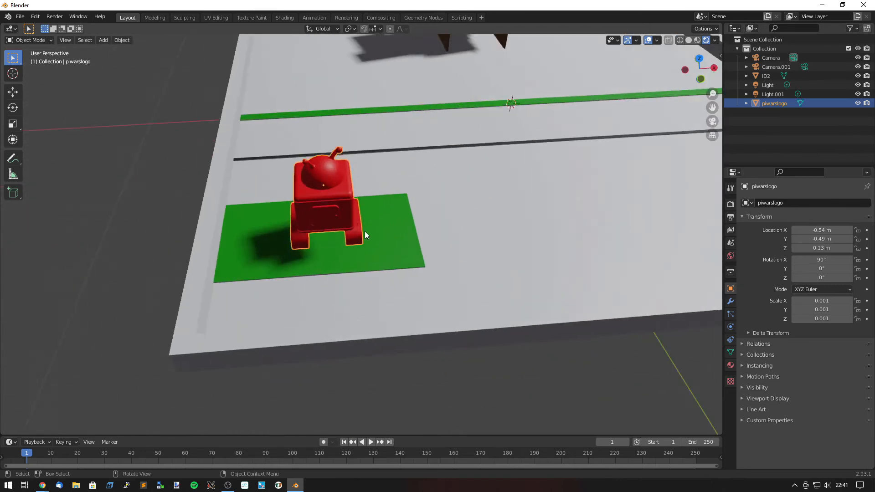
pyautogui.moveTo(404, 262); pyautogui.dragTo(488, 268, button='middle')
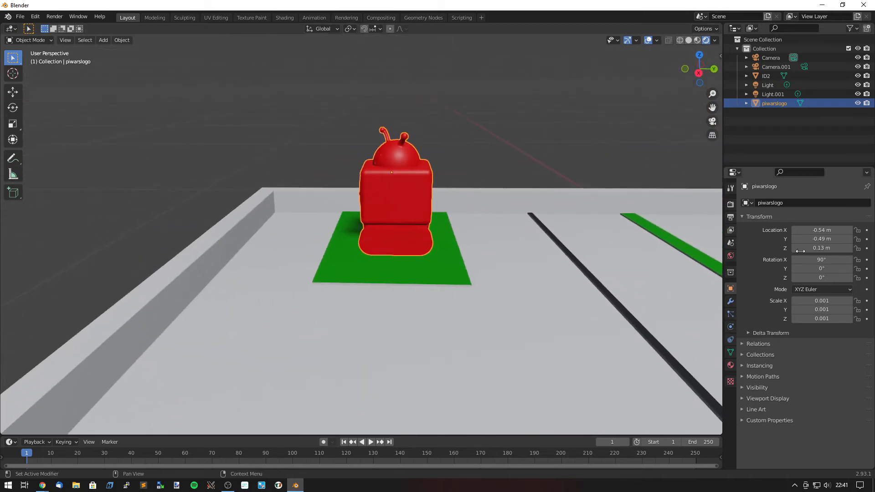
pyautogui.click(819, 239)
pyautogui.press('BackSpace')
pyautogui.write('-5')
pyautogui.press('Return')
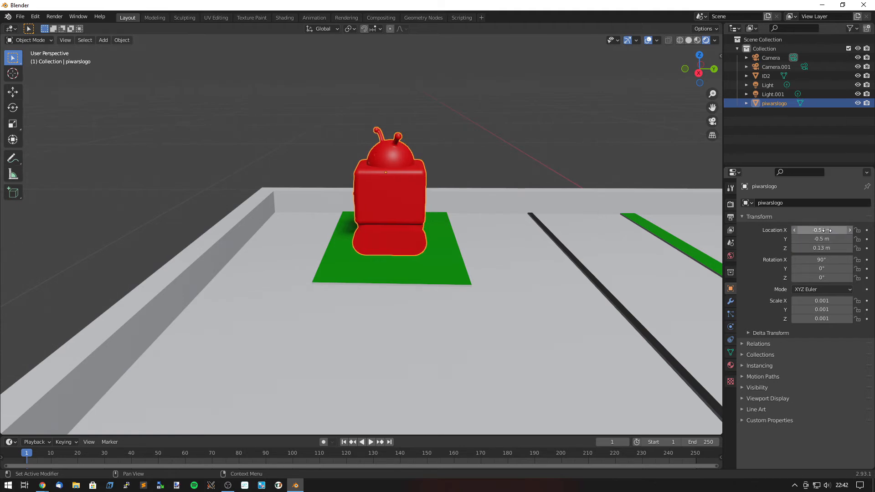
# Step: Set the robot's Z rotation to 90° so it turns on the green square
pyautogui.moveTo(499, 303); pyautogui.dragTo(542, 310, button='middle')
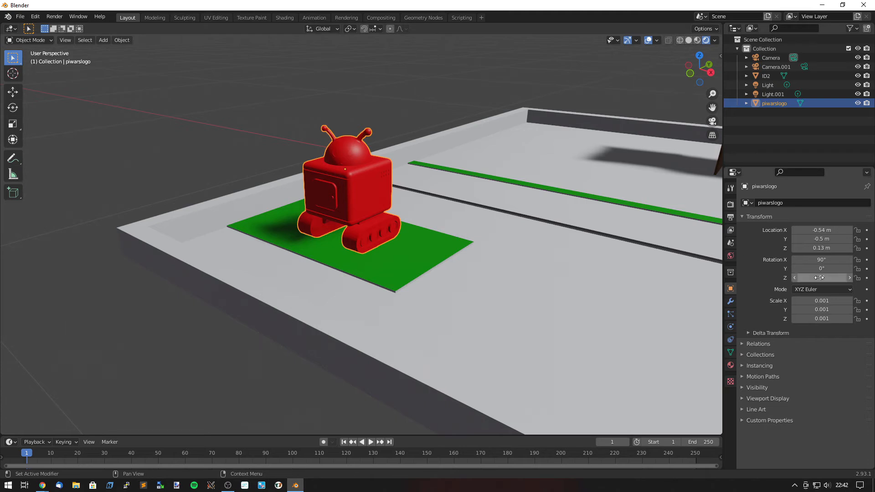
pyautogui.moveTo(820, 278); pyautogui.dragTo(844, 278)
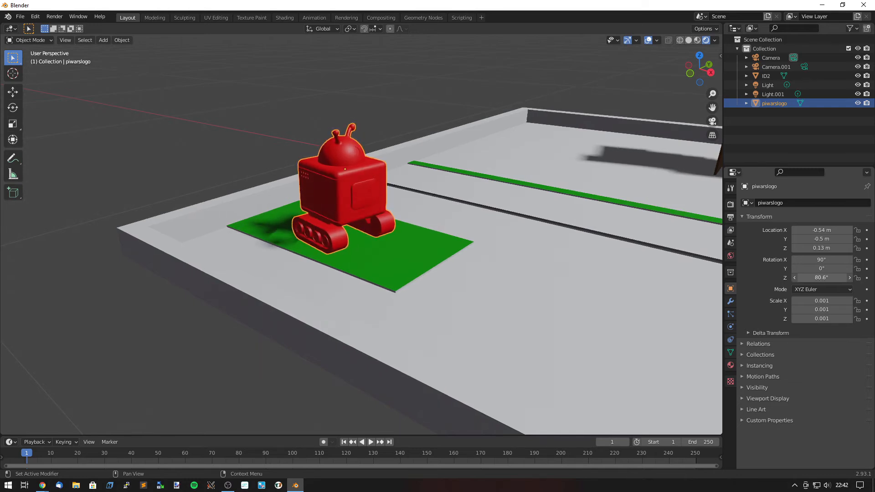
pyautogui.doubleClick(834, 278)
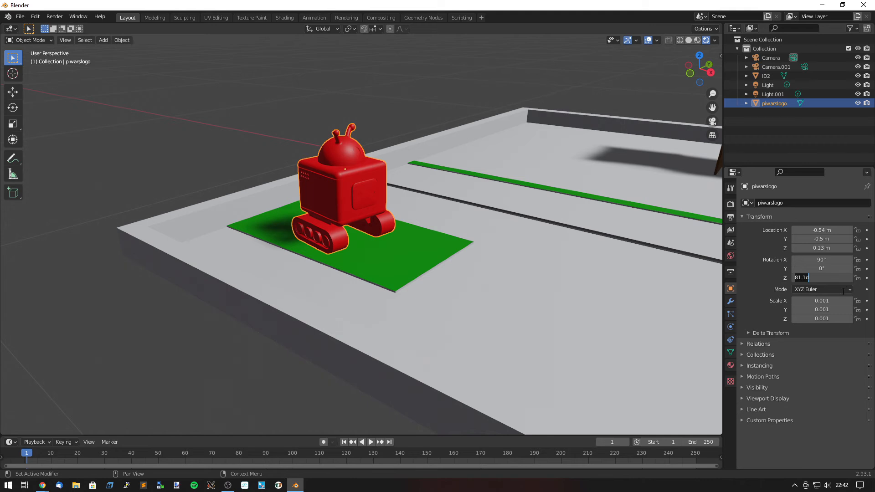
pyautogui.write('90')
pyautogui.press('Return')
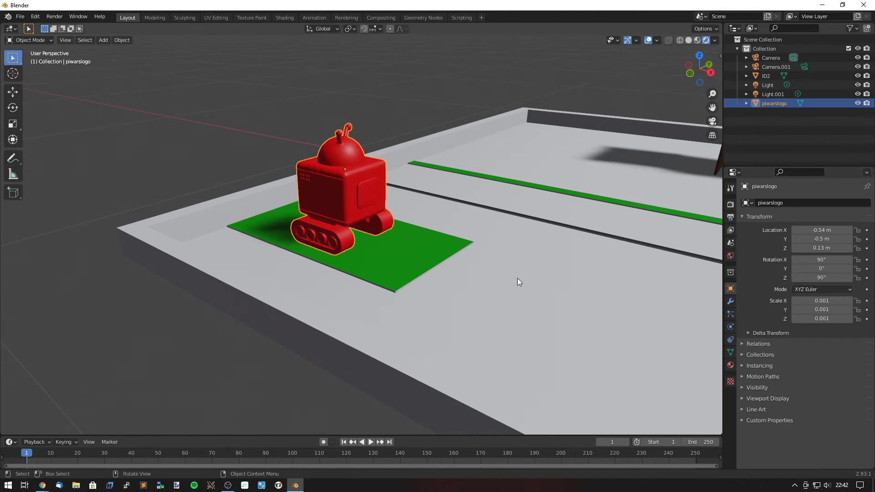
# Step: Set the robot's Y location to -0.49 m to adjust its position on the green square
pyautogui.moveTo(518, 282); pyautogui.dragTo(411, 289, button='middle')
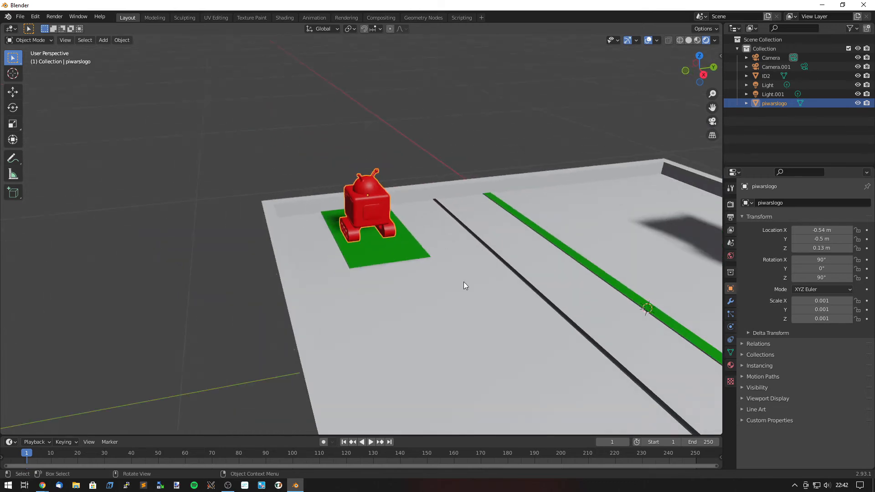
pyautogui.keyDown('shift'); pyautogui.moveTo(600, 307); pyautogui.dragTo(469, 239, button='middle'); pyautogui.keyUp('shift')
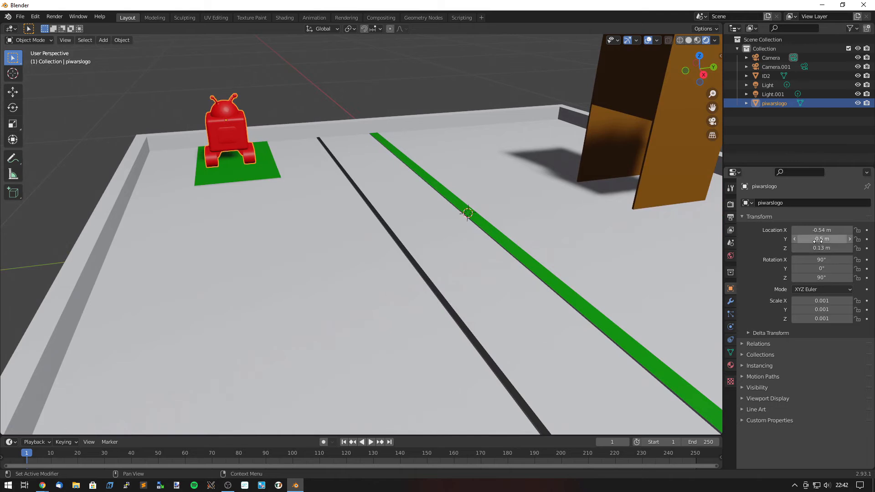
pyautogui.moveTo(821, 239); pyautogui.dragTo(824, 239)
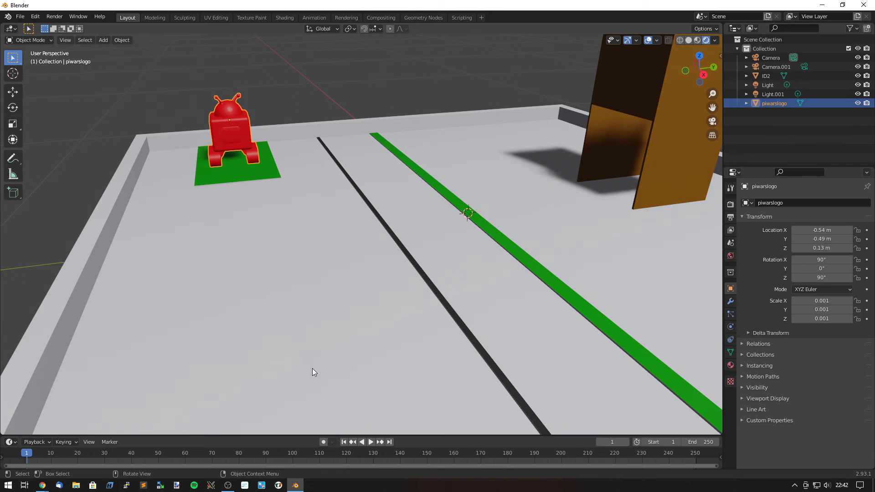
# Step: Save the project in the Pictures folder as Feed The Fish-b.blend
pyautogui.click(21, 17)
pyautogui.click(45, 77)
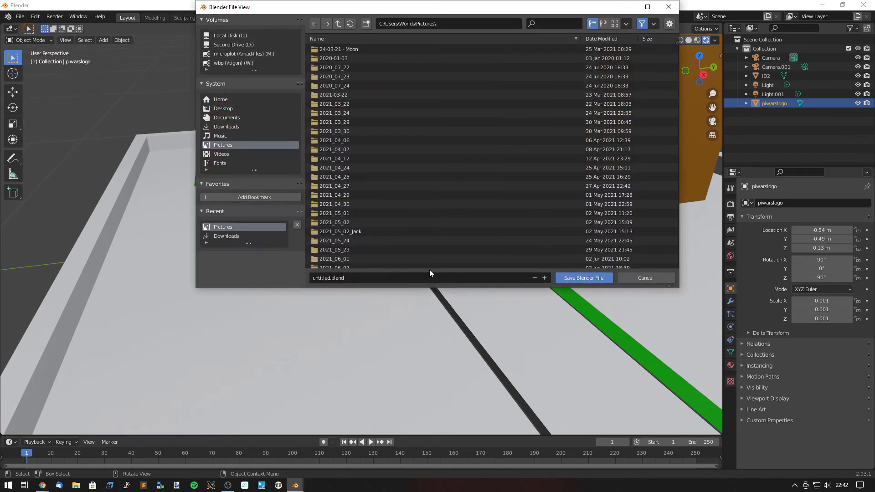
pyautogui.click(361, 278)
pyautogui.press('Home')
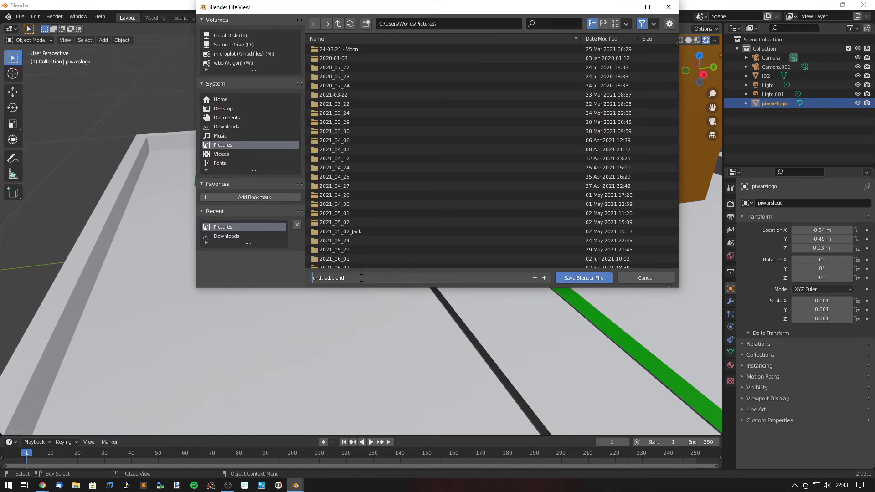
pyautogui.hotkey('shift', 'Right')
pyautogui.hotkey('shift', 'Right')
pyautogui.hotkey('shift', 'Right')
pyautogui.hotkey('shift', 'Right')
pyautogui.hotkey('shift', 'Right')
pyautogui.hotkey('shift', 'Right')
pyautogui.hotkey('shift', 'Right')
pyautogui.hotkey('shift', 'Right')
pyautogui.write('Feed The Fish')
pyautogui.write('-b')
pyautogui.click(571, 277)
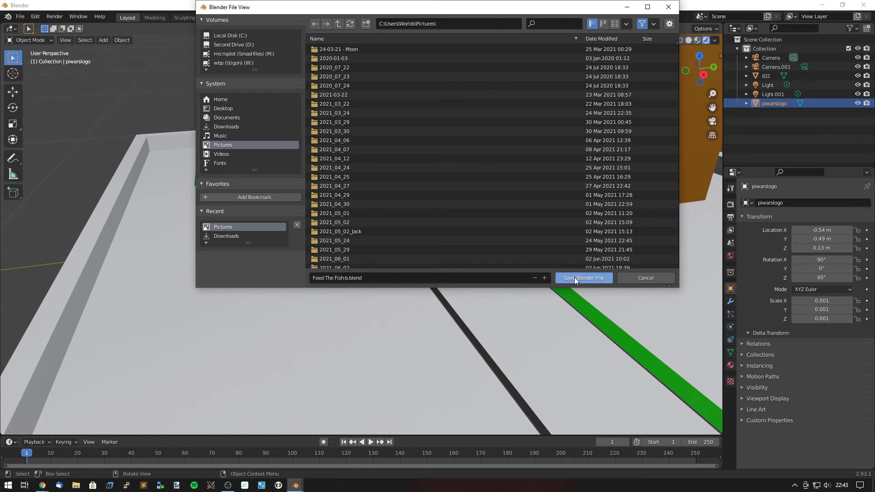
# Step: Enlarge the timeline area below the 3D view, keeping the current frame at 1
pyautogui.moveTo(425, 264); pyautogui.dragTo(461, 273, button='middle')
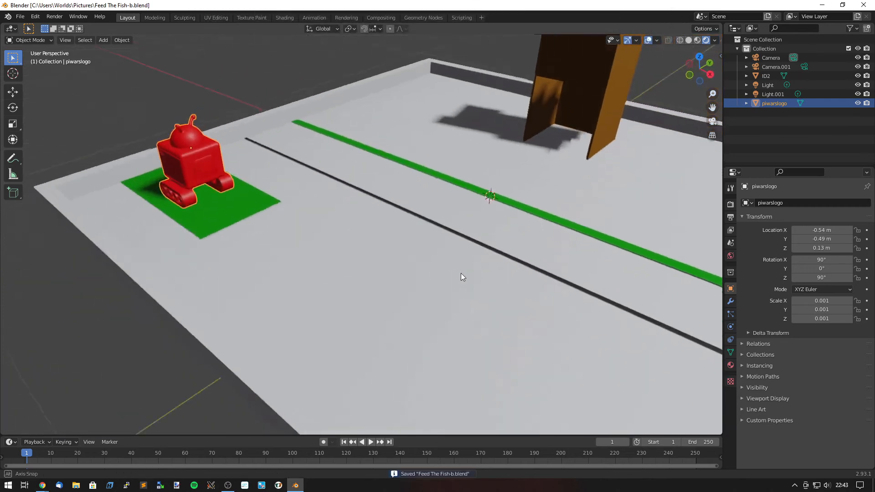
pyautogui.scroll(-5, 380, 219)
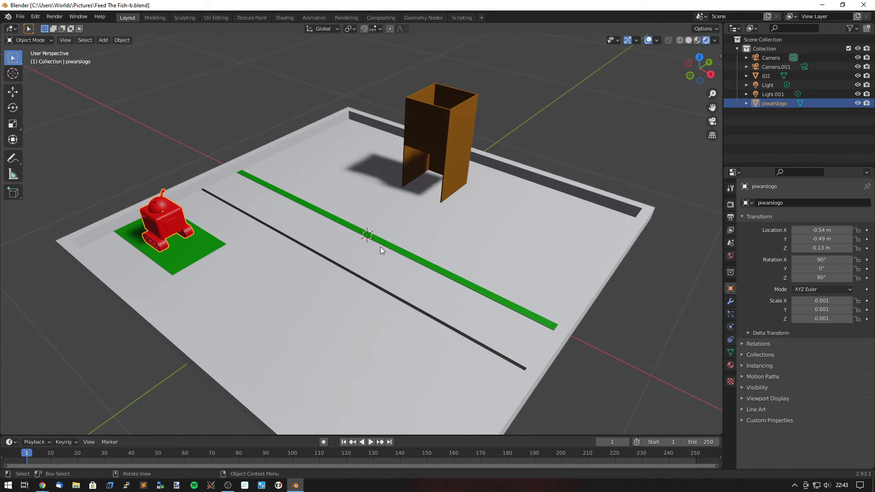
pyautogui.moveTo(378, 244); pyautogui.dragTo(382, 226, button='middle')
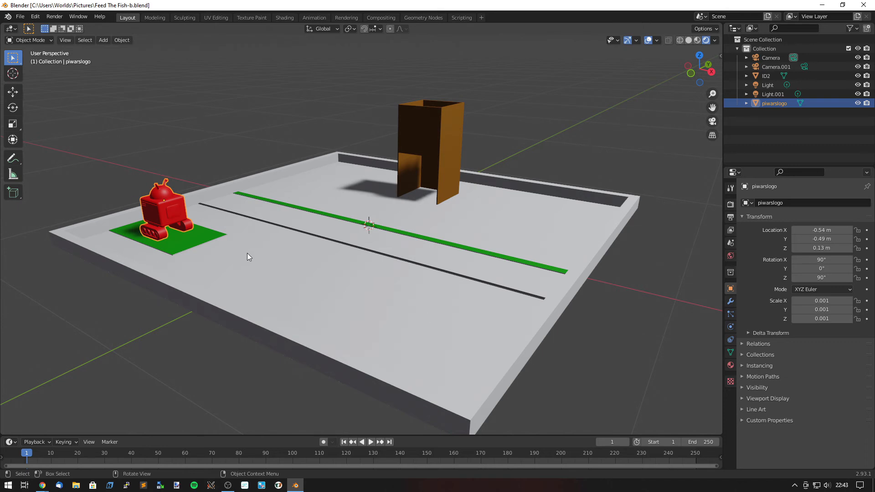
pyautogui.moveTo(297, 263)
pyautogui.mouseDown(button='middle')
pyautogui.moveTo(325, 270)
pyautogui.moveTo(307, 273)
pyautogui.mouseUp(button='middle')
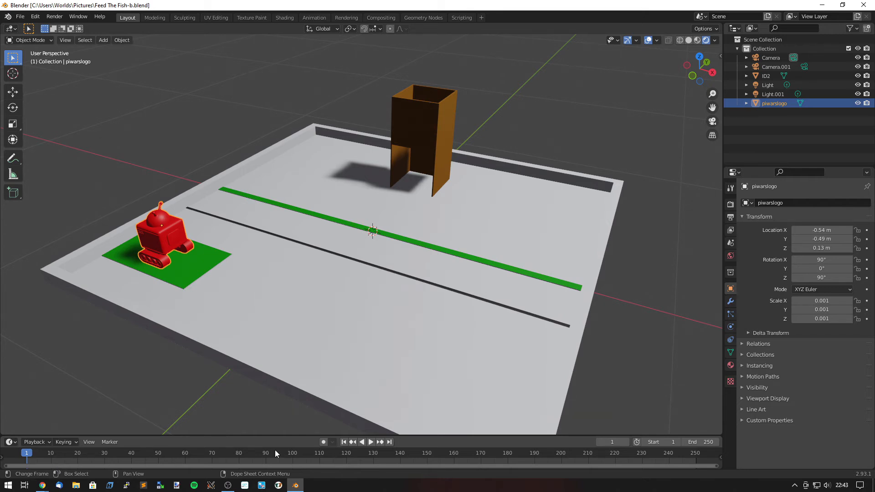
pyautogui.moveTo(302, 437); pyautogui.dragTo(305, 409)
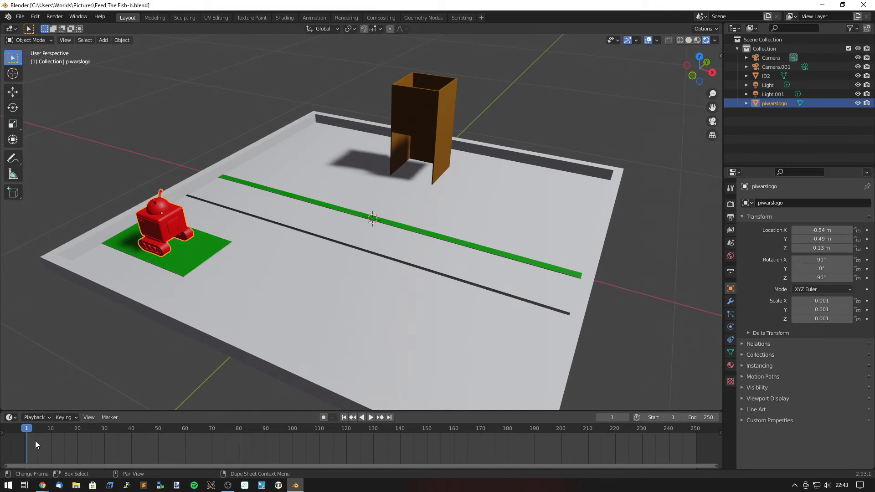
pyautogui.moveTo(28, 432)
pyautogui.mouseDown()
pyautogui.moveTo(657, 428)
pyautogui.moveTo(28, 429)
pyautogui.mouseUp()
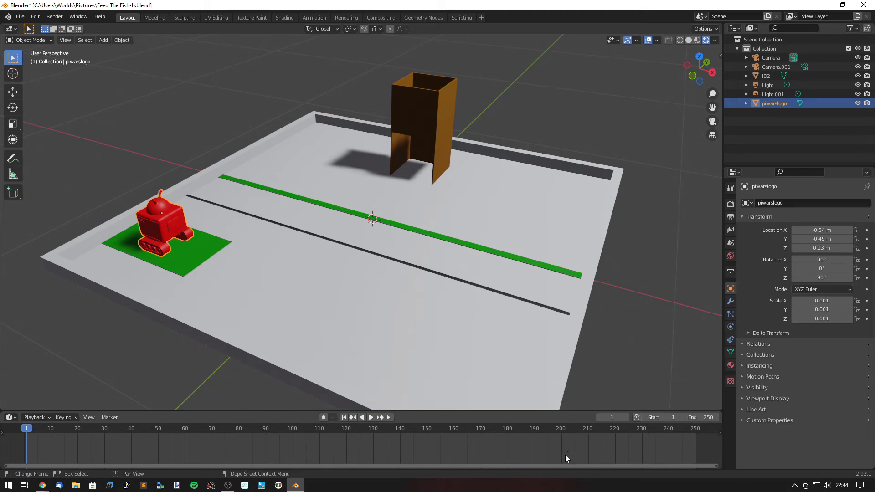
# Step: Set the animation's end frame to 280
pyautogui.scroll(-5, 482, 449)
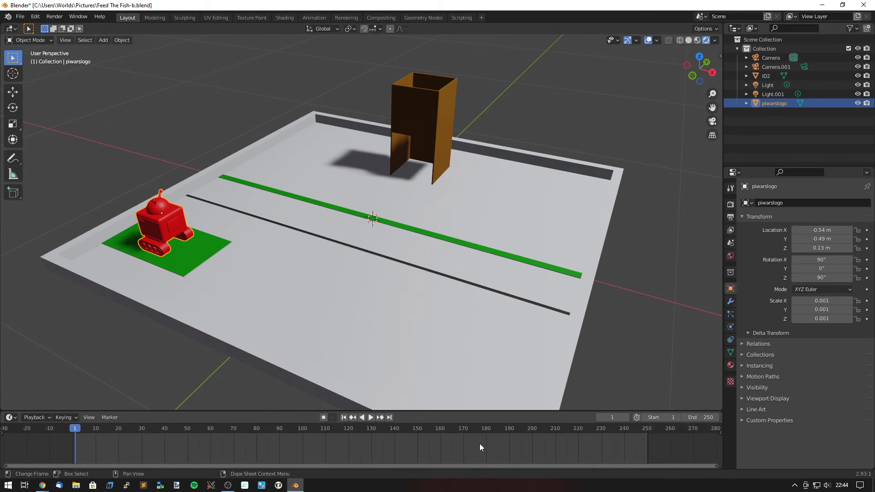
pyautogui.moveTo(702, 418); pyautogui.dragTo(717, 418)
pyautogui.click(700, 418)
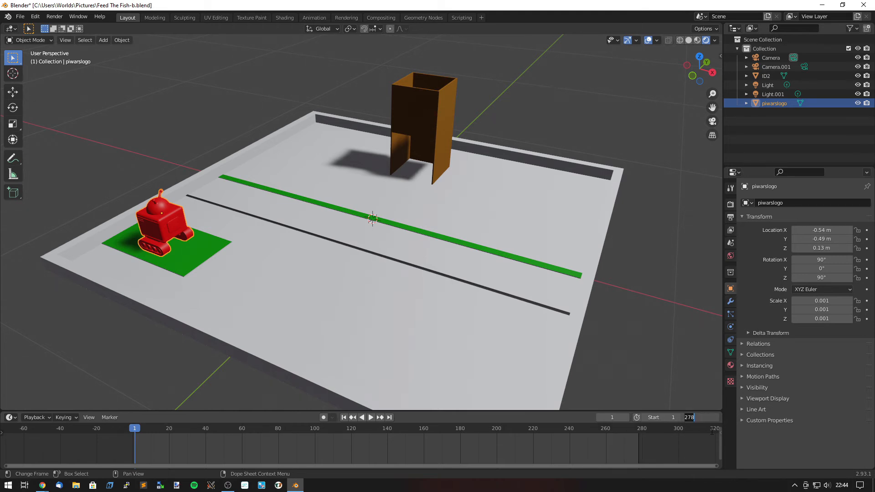
pyautogui.write('280')
pyautogui.press('Return')
# Step: Insert a Location & Rotation keyframe for the robot at frame 1
pyautogui.scroll(1, 327, 450)
pyautogui.scroll(1, 328, 449)
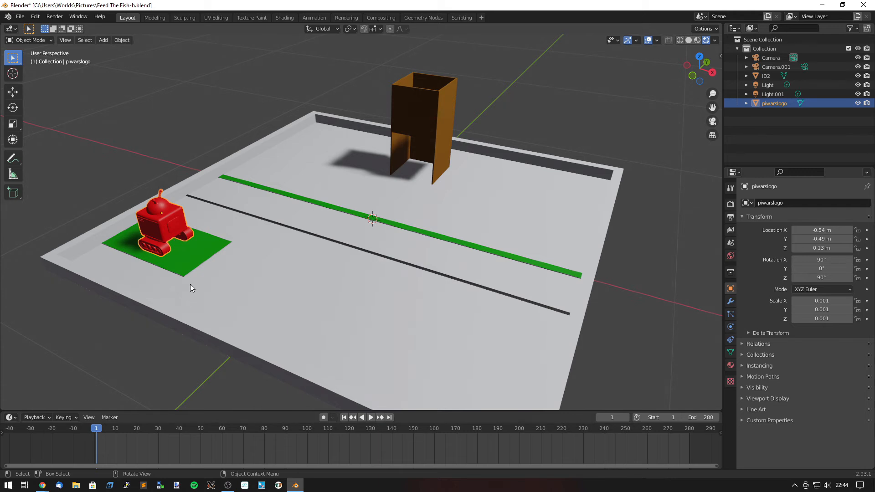
pyautogui.press('i')
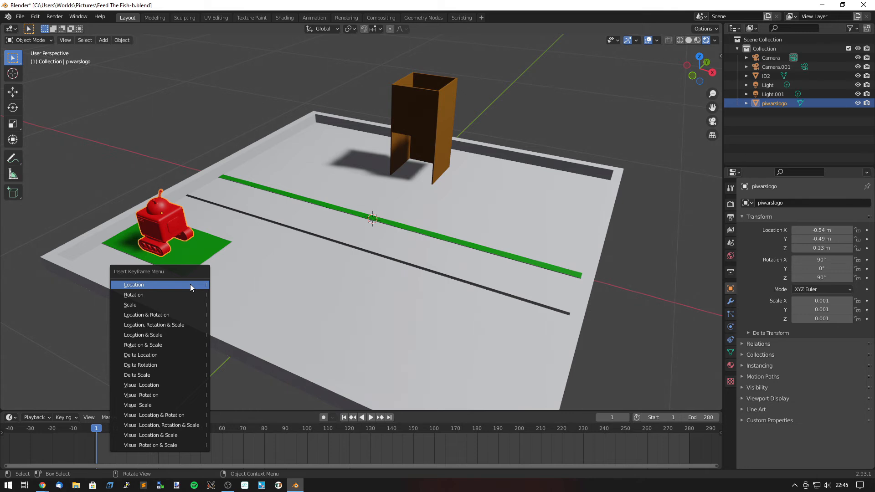
pyautogui.click(153, 315)
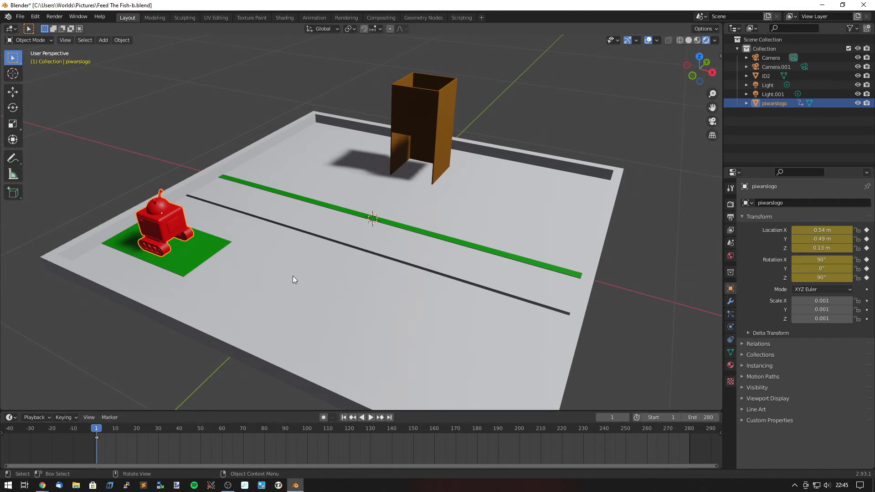
# Step: At frame 30, set the robot's X location to 0 m and insert a Location & Rotation keyframe
pyautogui.moveTo(304, 297); pyautogui.dragTo(324, 291, button='middle')
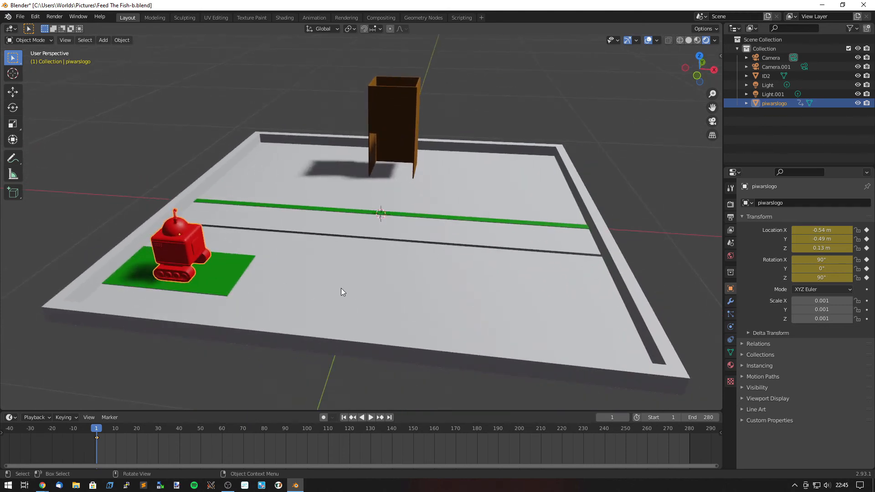
pyautogui.press('space')
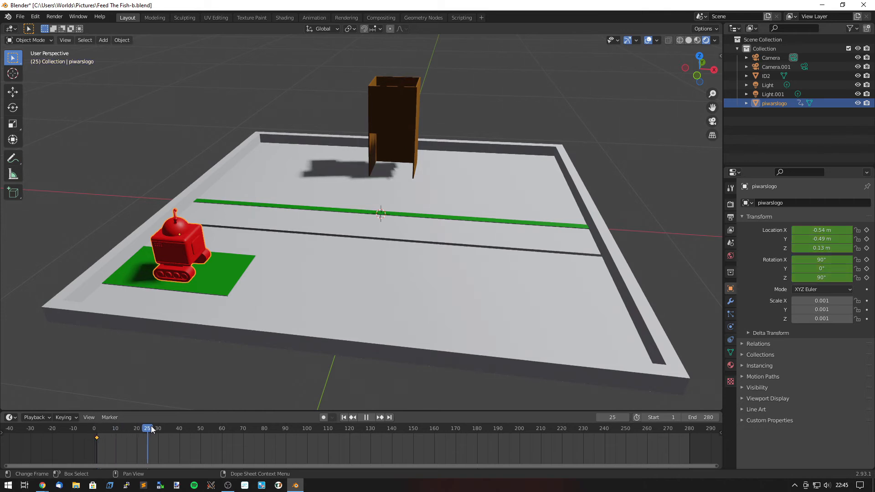
pyautogui.press('space')
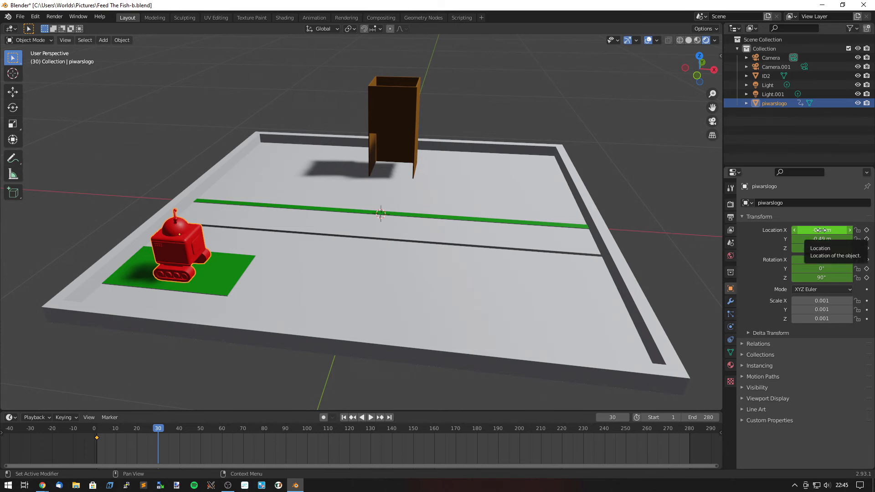
pyautogui.moveTo(821, 230); pyautogui.dragTo(864, 231)
pyautogui.moveTo(513, 290); pyautogui.dragTo(519, 278, button='middle')
pyautogui.moveTo(446, 263); pyautogui.dragTo(451, 257, button='middle')
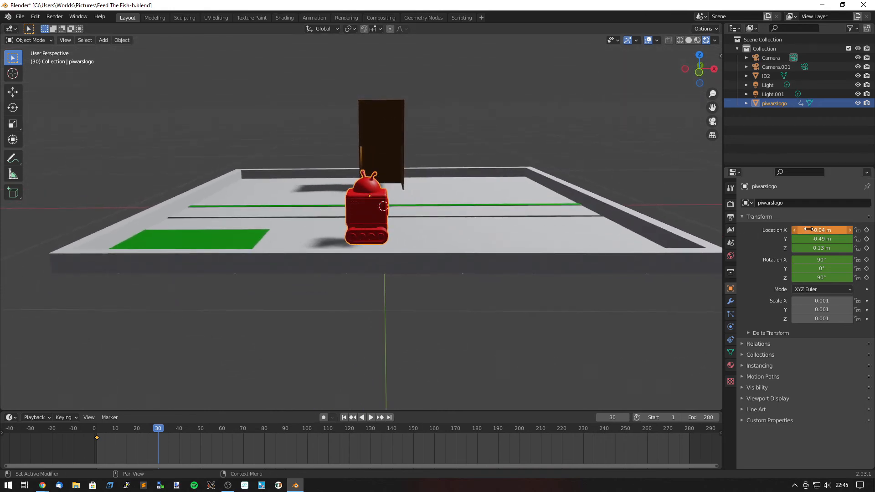
pyautogui.moveTo(821, 230); pyautogui.dragTo(830, 230)
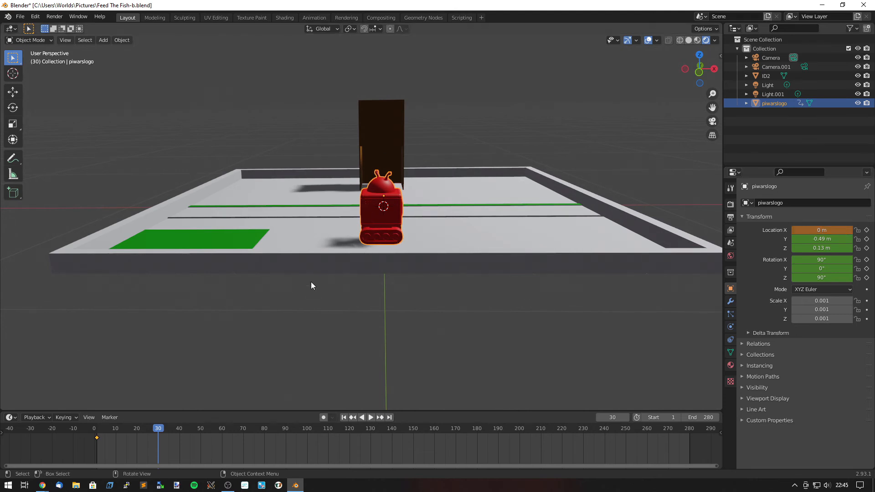
pyautogui.press('i')
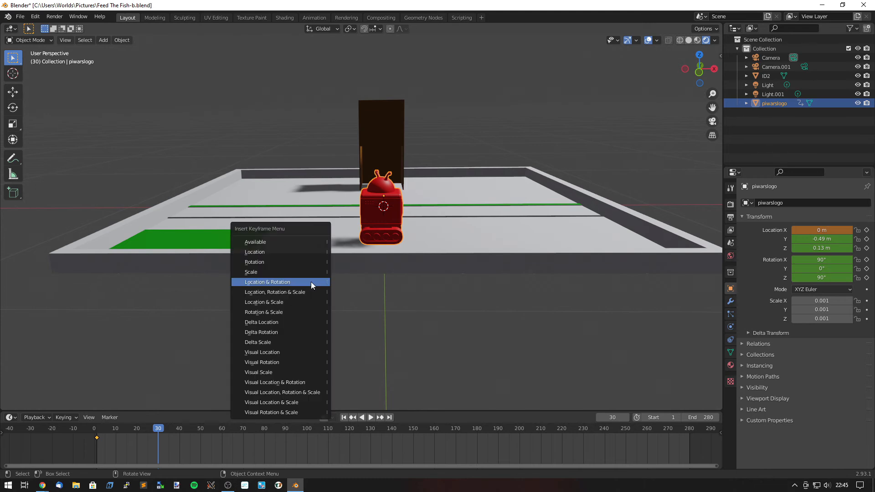
pyautogui.click(267, 281)
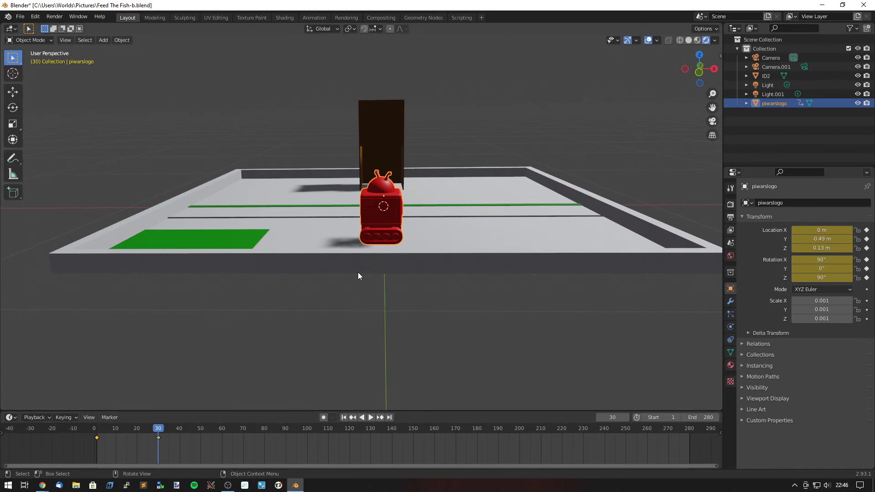
# Step: At frame 45, set the robot's Z rotation to 180° and insert a Location & Rotation keyframe
pyautogui.moveTo(420, 285); pyautogui.dragTo(401, 289, button='middle')
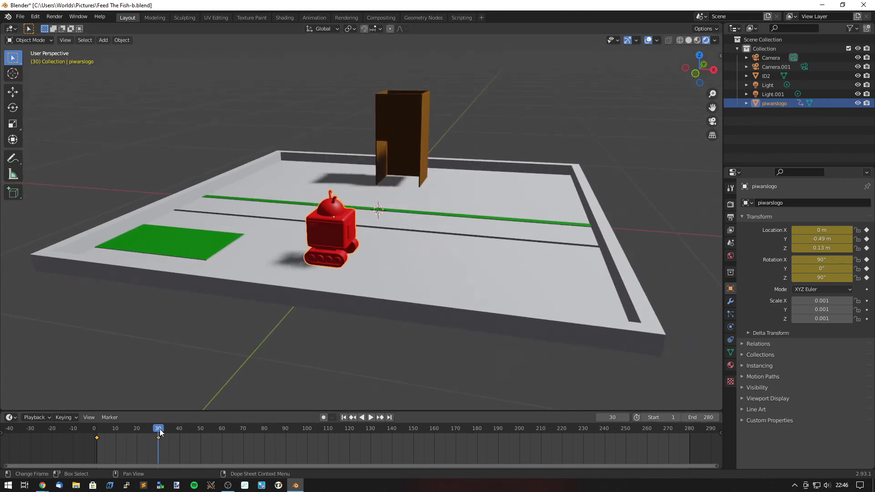
pyautogui.press('space')
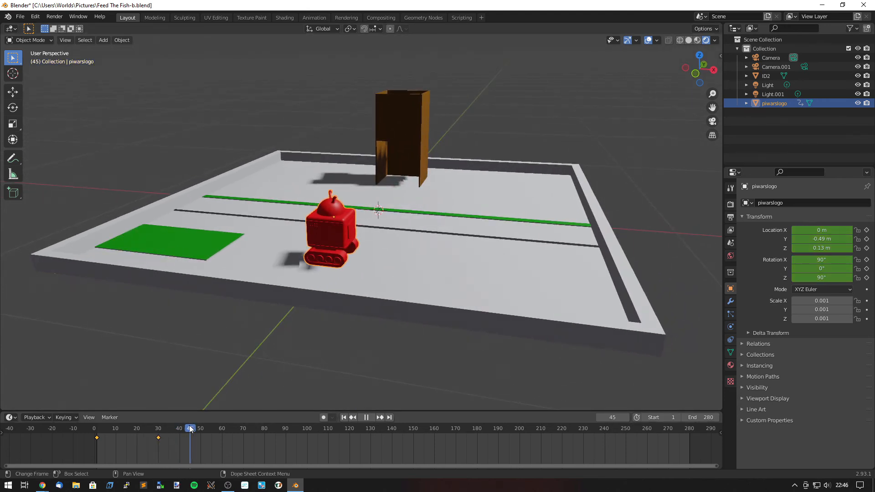
pyautogui.press('space')
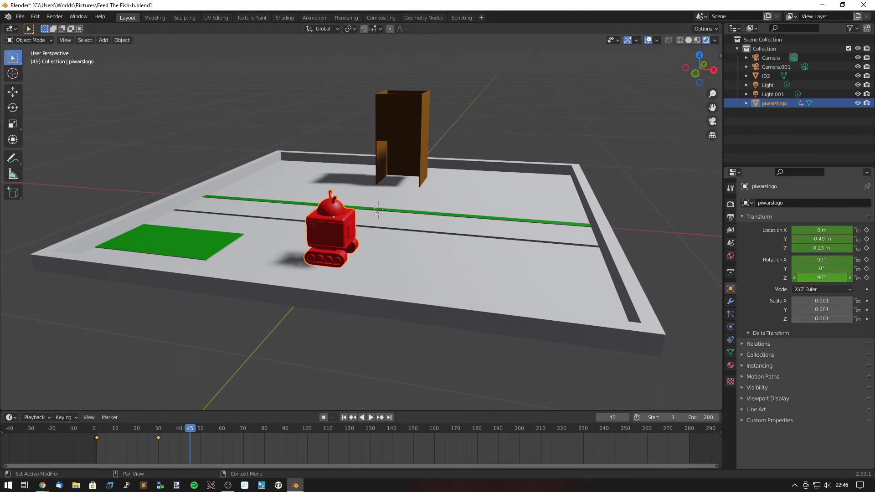
pyautogui.moveTo(822, 278)
pyautogui.mouseDown()
pyautogui.moveTo(872, 278)
pyautogui.moveTo(814, 279)
pyautogui.mouseUp()
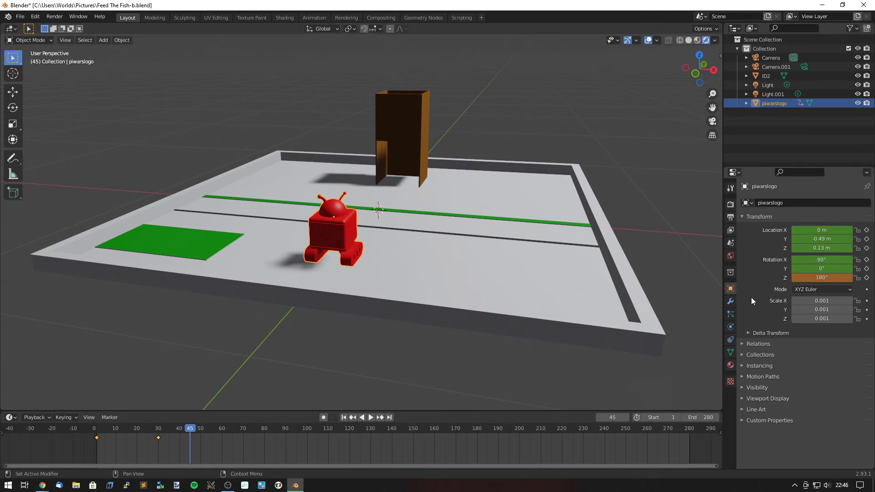
pyautogui.press('i')
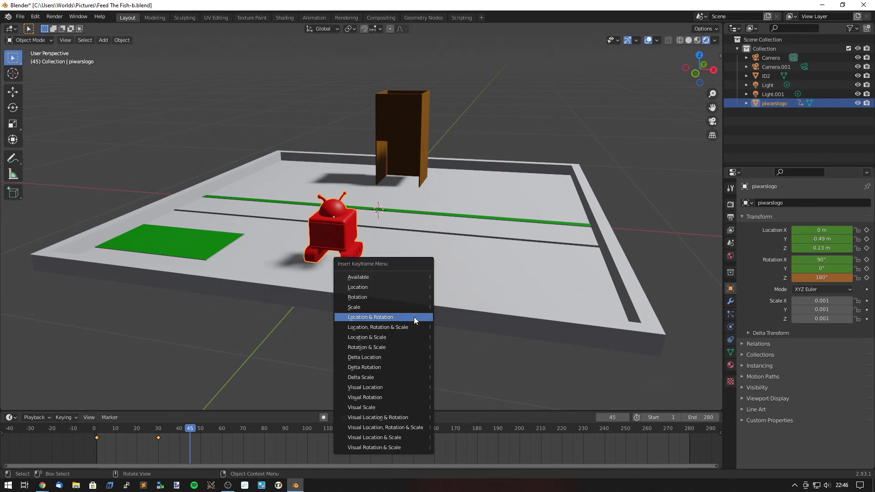
pyautogui.click(382, 318)
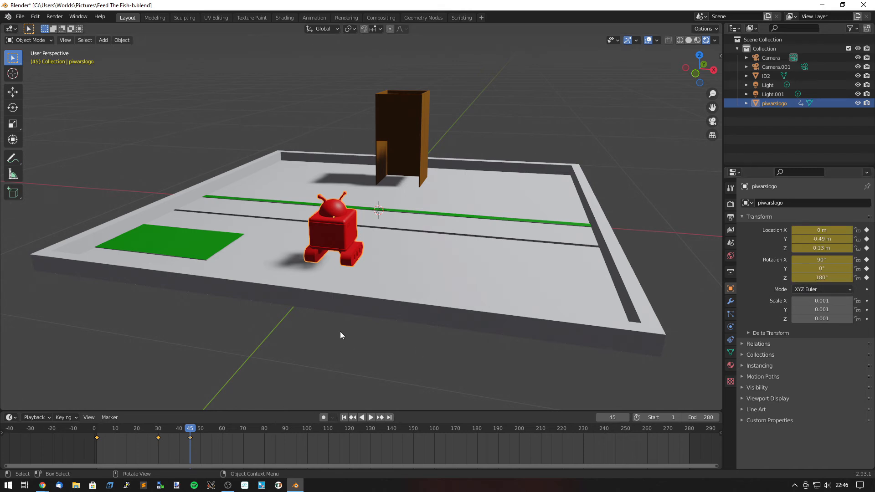
pyautogui.moveTo(397, 268); pyautogui.dragTo(349, 280, button='middle')
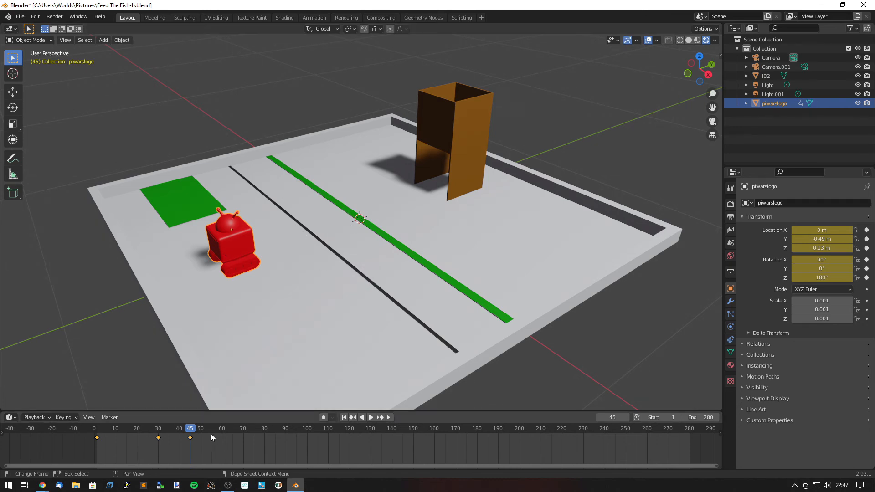
# Step: At frame 90, set the robot's Y location to -0.08 m and insert a Location & Rotation keyframe
pyautogui.press('space')
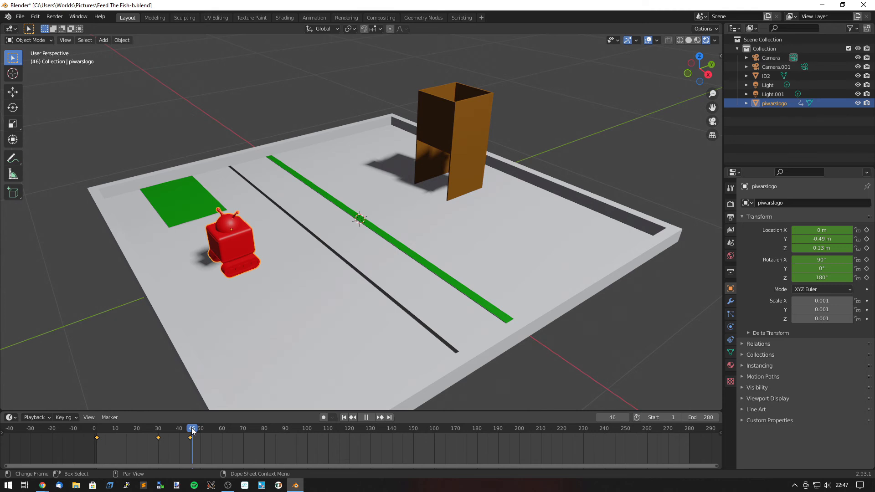
pyautogui.moveTo(192, 428); pyautogui.dragTo(191, 428)
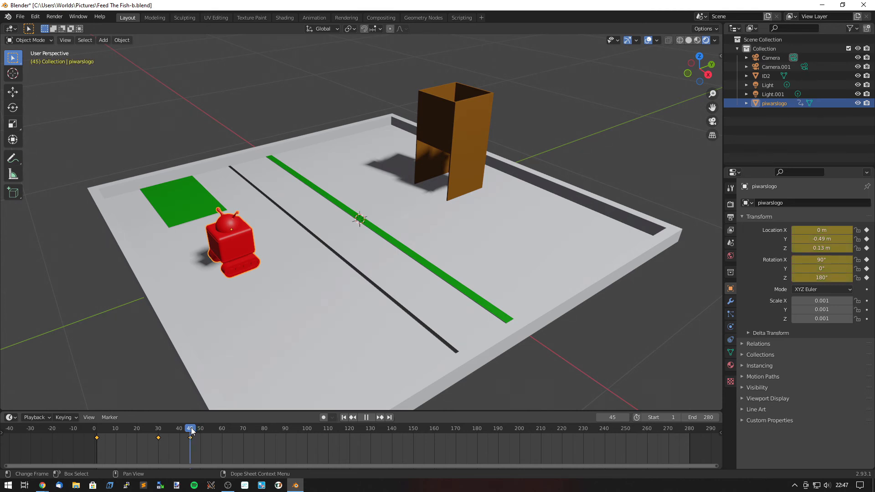
pyautogui.moveTo(191, 430); pyautogui.dragTo(222, 430)
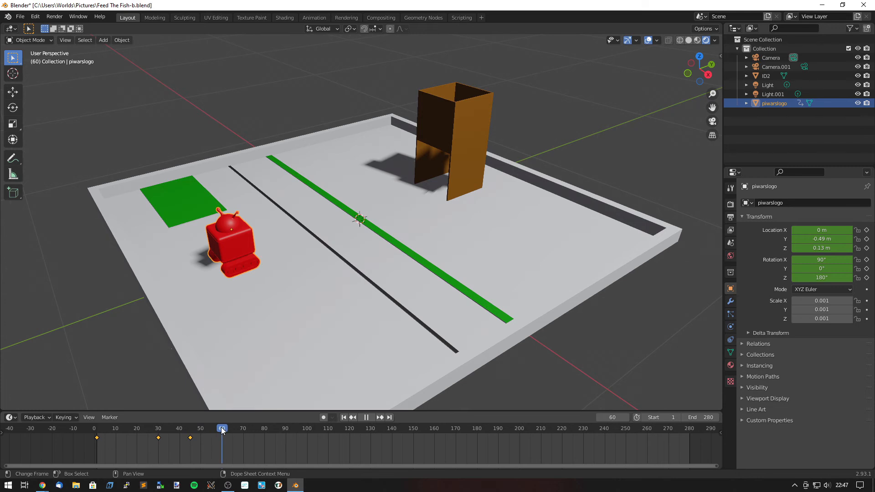
pyautogui.moveTo(222, 431); pyautogui.dragTo(284, 438)
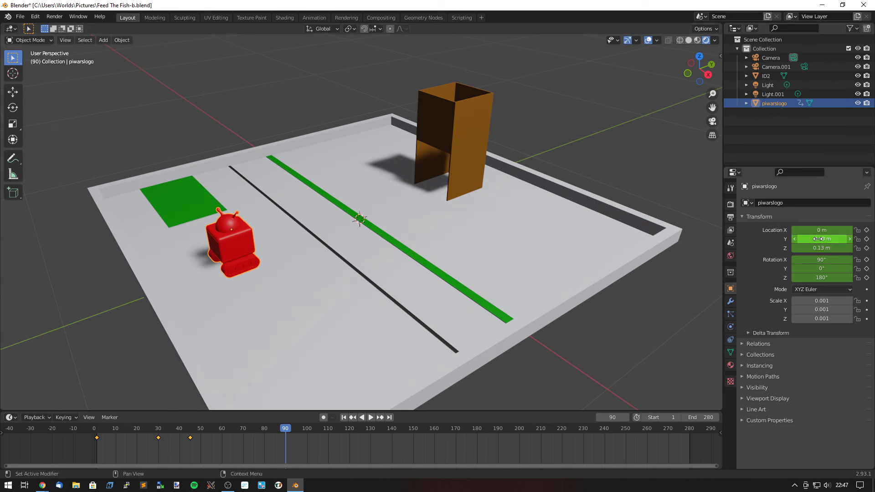
pyautogui.moveTo(815, 239); pyautogui.dragTo(856, 240)
pyautogui.moveTo(506, 277); pyautogui.dragTo(311, 220, button='middle')
pyautogui.scroll(7, 310, 220)
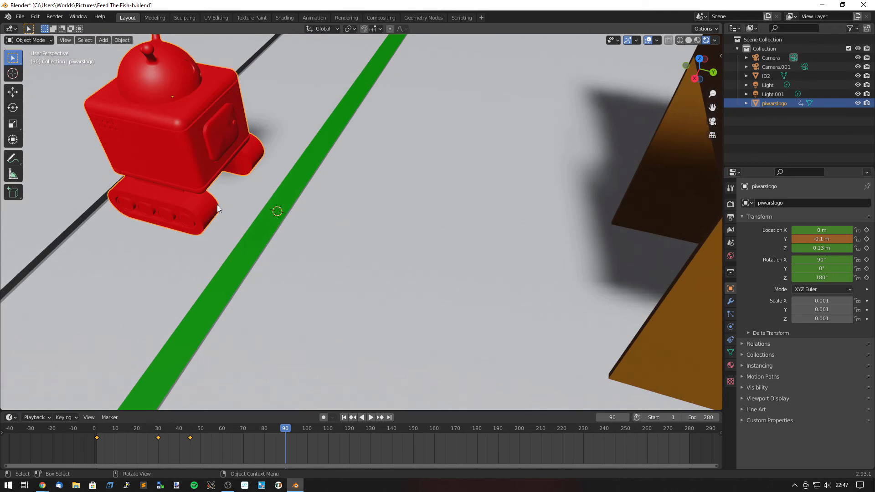
pyautogui.moveTo(217, 205); pyautogui.dragTo(185, 174, button='middle')
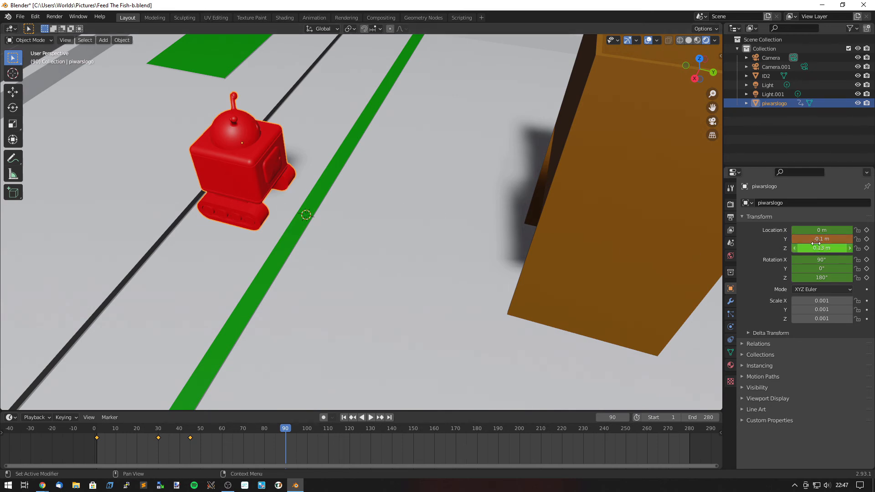
pyautogui.moveTo(307, 250); pyautogui.dragTo(332, 220, button='middle')
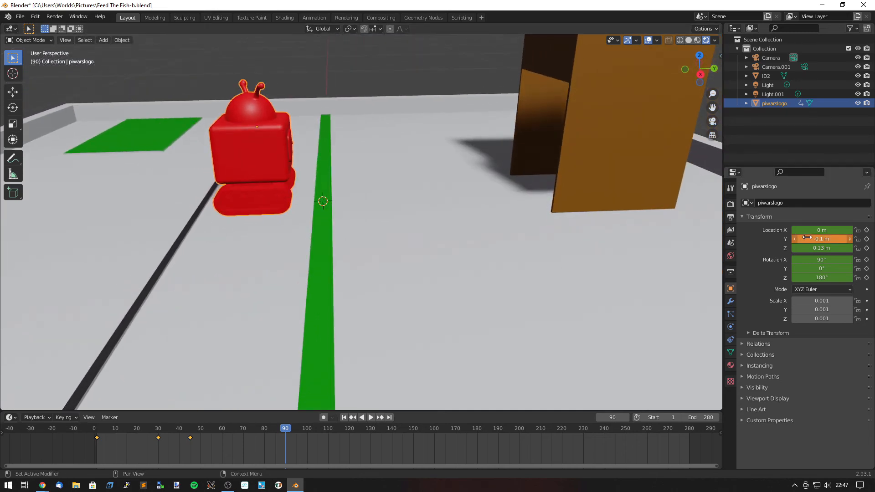
pyautogui.moveTo(822, 239)
pyautogui.mouseDown()
pyautogui.moveTo(836, 239)
pyautogui.moveTo(827, 239)
pyautogui.mouseUp()
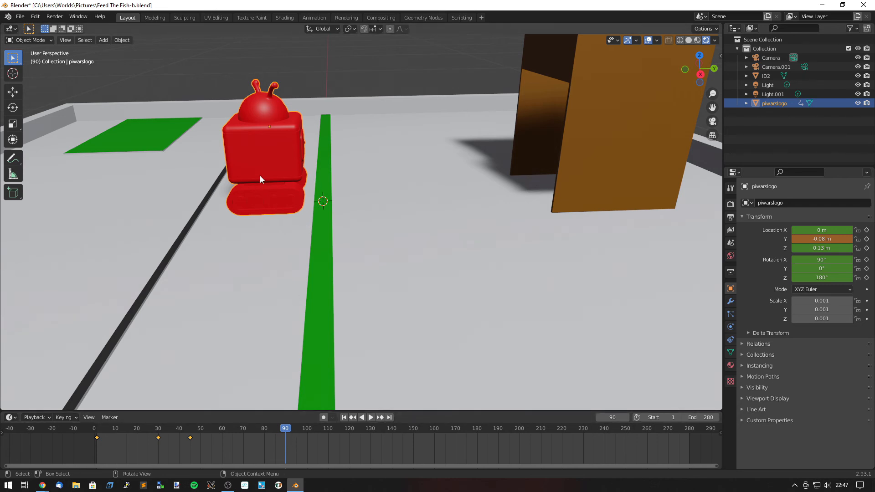
pyautogui.press('i')
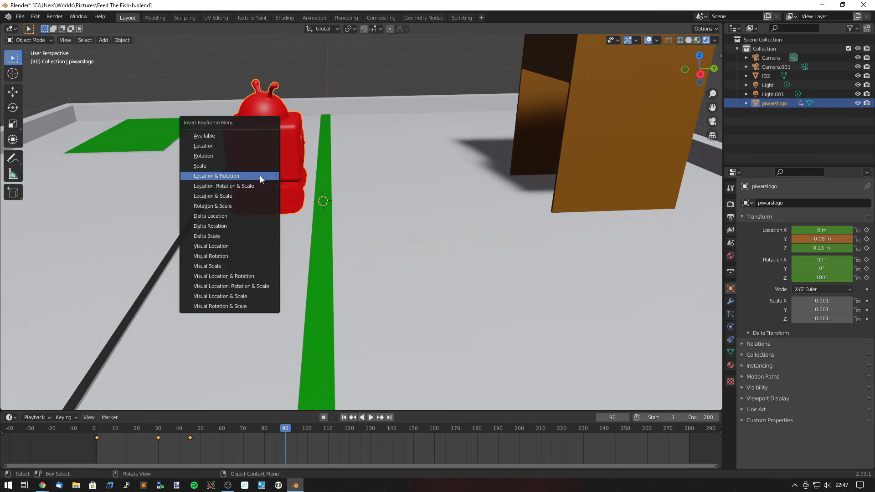
pyautogui.click(221, 176)
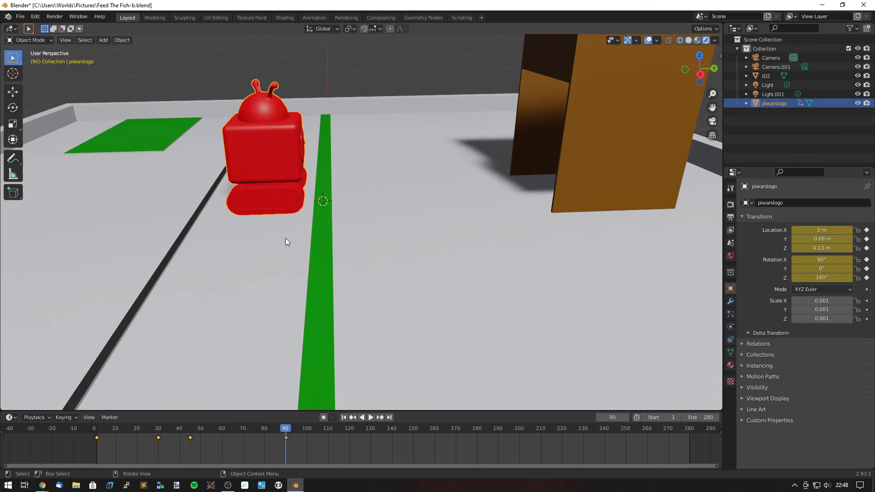
# Step: Save the Blender file with the robot's new keyframes
pyautogui.moveTo(285, 238); pyautogui.dragTo(355, 230, button='middle')
pyautogui.scroll(-3, 357, 231)
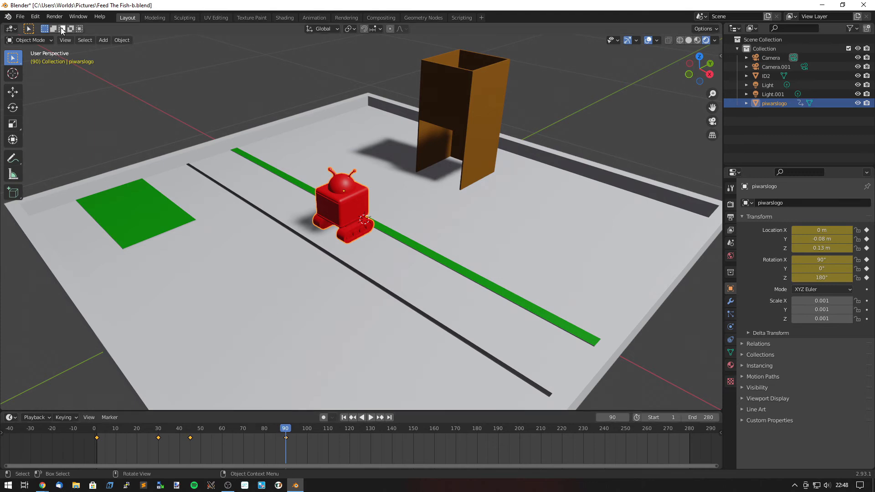
pyautogui.click(20, 16)
pyautogui.click(40, 78)
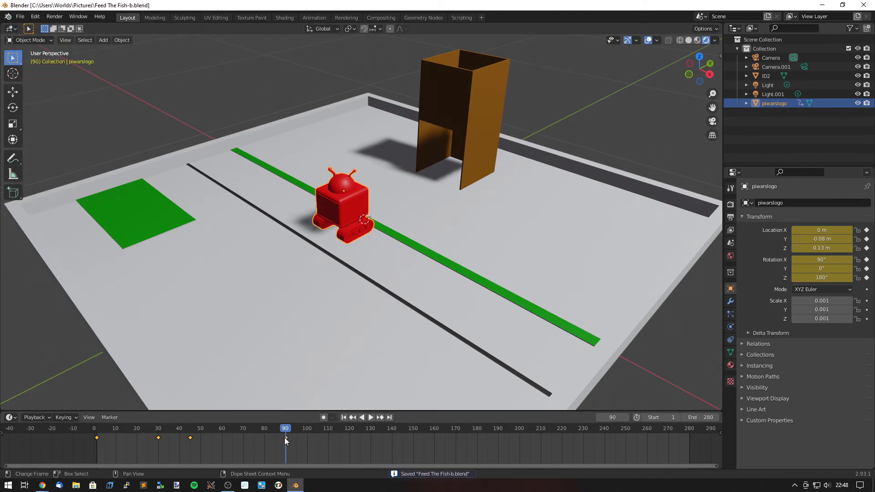
# Step: Set the animation's end frame to 120 and fit the timeline around the shortened frame range
pyautogui.moveTo(287, 433)
pyautogui.mouseDown()
pyautogui.moveTo(94, 435)
pyautogui.moveTo(285, 434)
pyautogui.mouseUp()
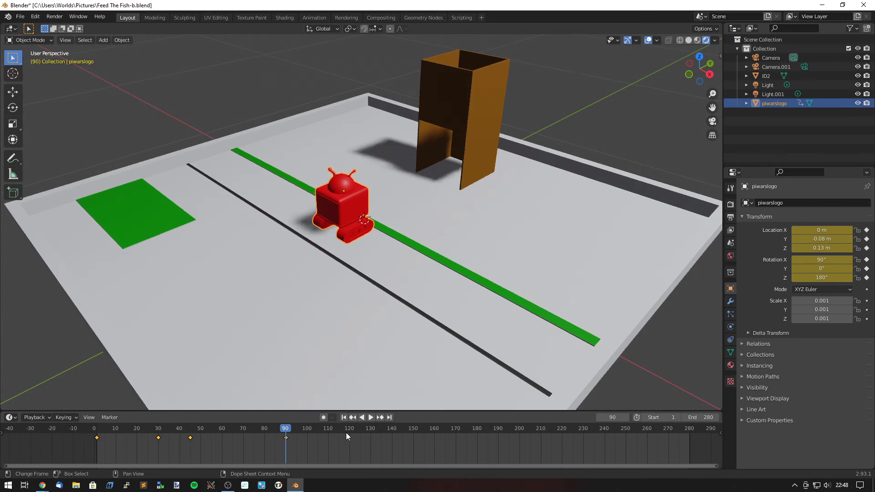
pyautogui.moveTo(703, 418); pyautogui.dragTo(630, 418)
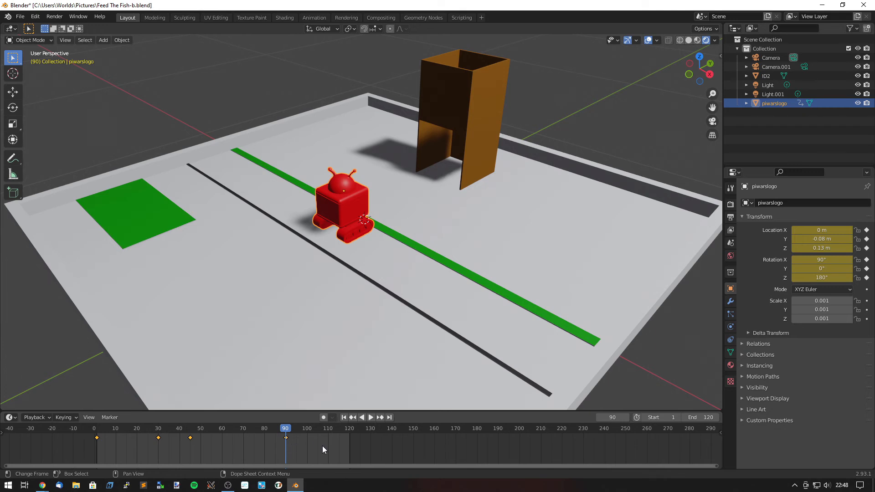
pyautogui.scroll(1, 283, 452)
pyautogui.moveTo(290, 466); pyautogui.dragTo(169, 469)
pyautogui.scroll(5, 297, 453)
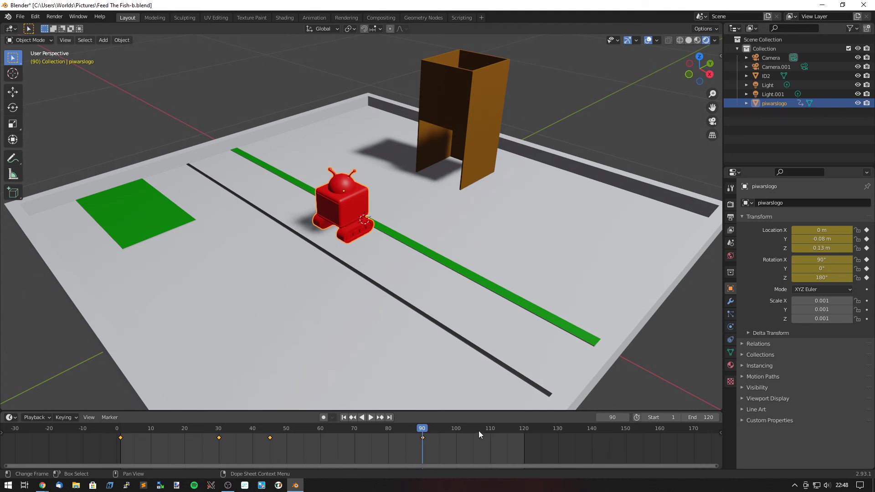
# Step: Play back the animation to check the robot's drive and turn between its keyframes
pyautogui.click(371, 418)
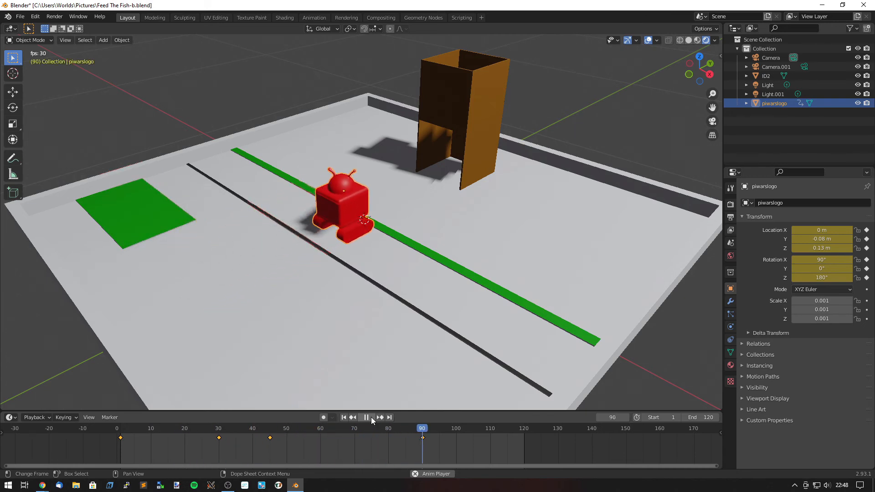
pyautogui.click(371, 419)
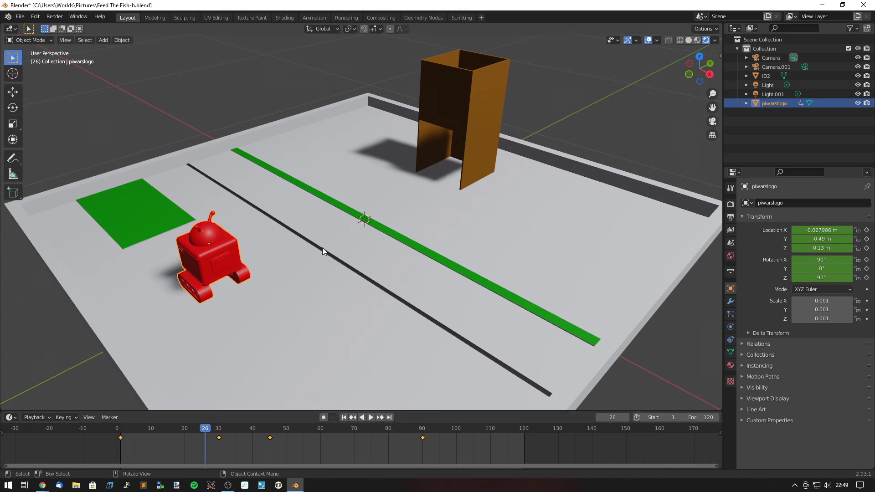
pyautogui.press('space')
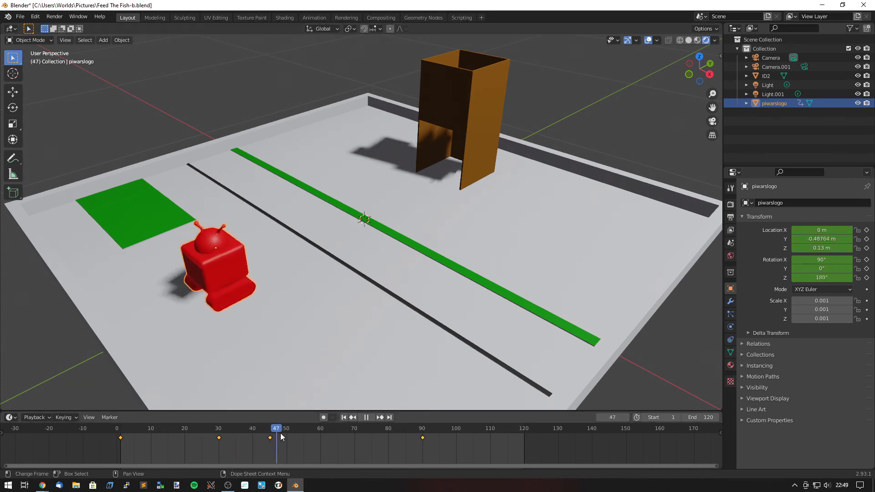
pyautogui.press('space')
# Step: Add a UV sphere mesh at the centre of the board
pyautogui.moveTo(369, 315); pyautogui.dragTo(329, 309, button='middle')
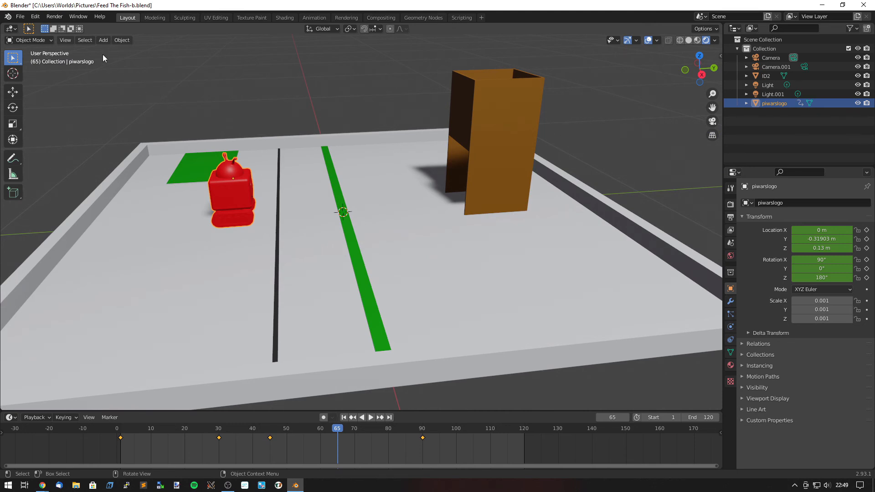
pyautogui.click(104, 40)
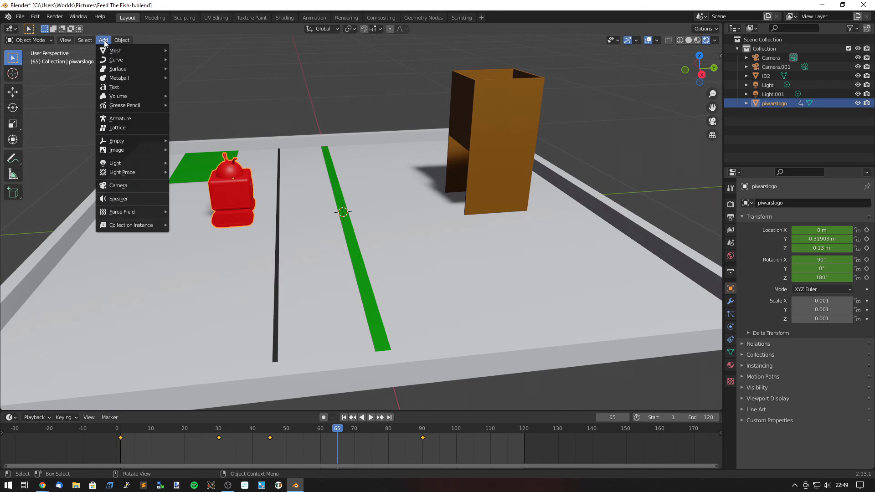
pyautogui.moveTo(127, 51)
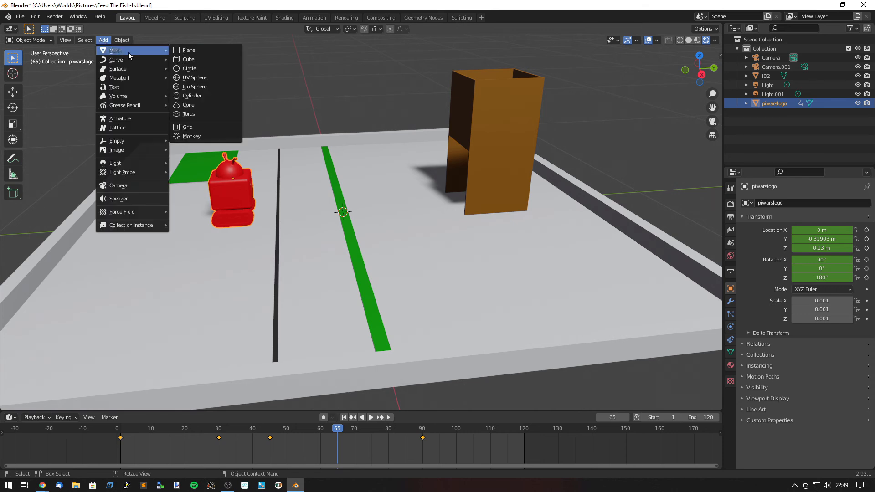
pyautogui.click(205, 78)
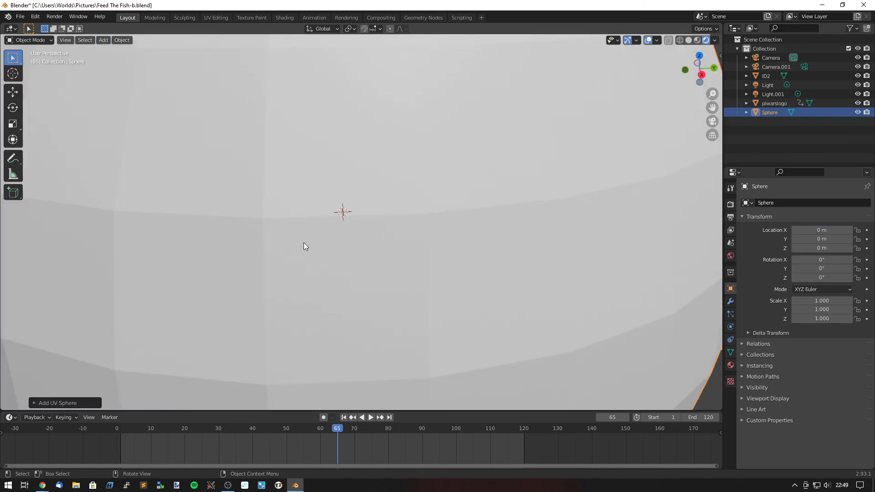
pyautogui.scroll(-5, 383, 255)
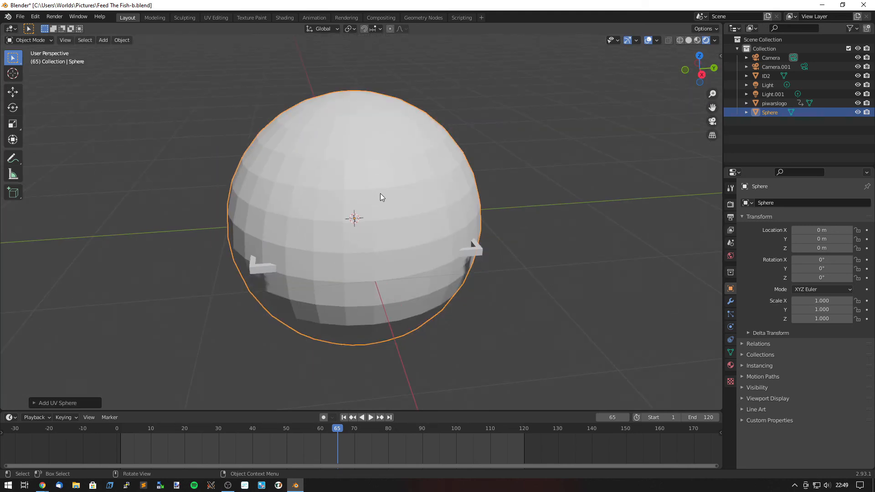
# Step: Scale the sphere down uniformly to about 0.023 so it is ball-sized next to the robot
pyautogui.click(484, 194)
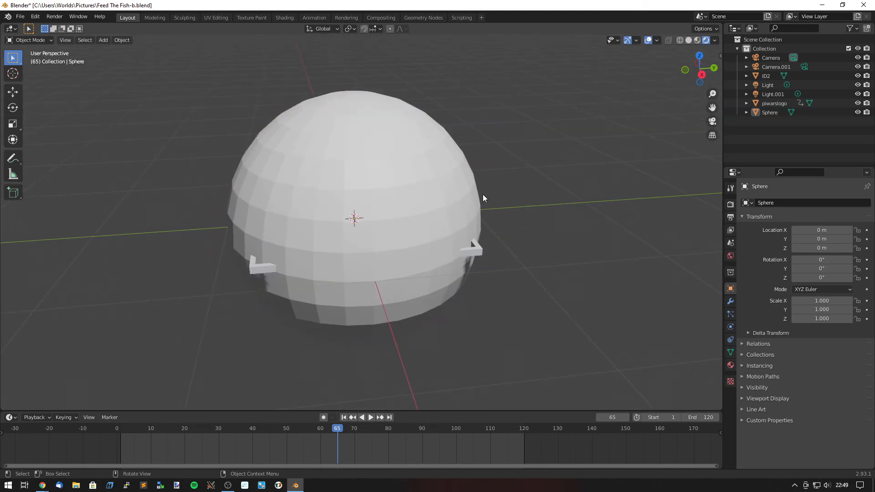
pyautogui.click(442, 166)
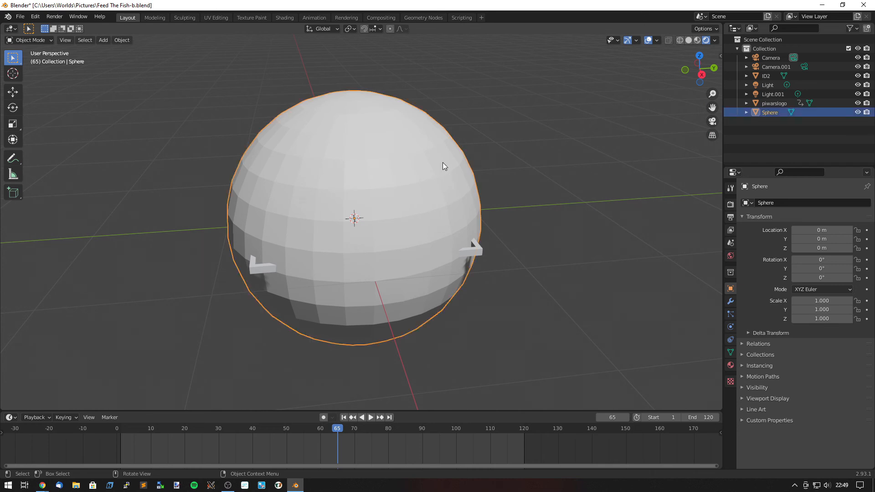
pyautogui.press('s')
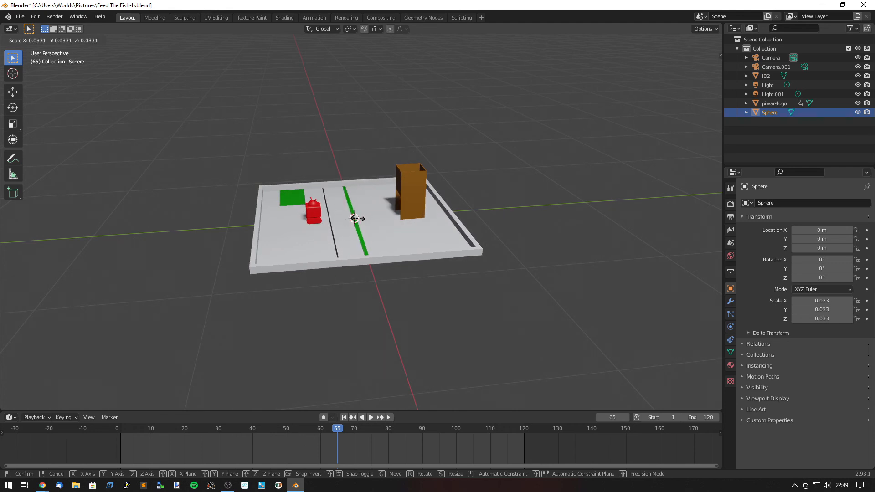
pyautogui.click(355, 219)
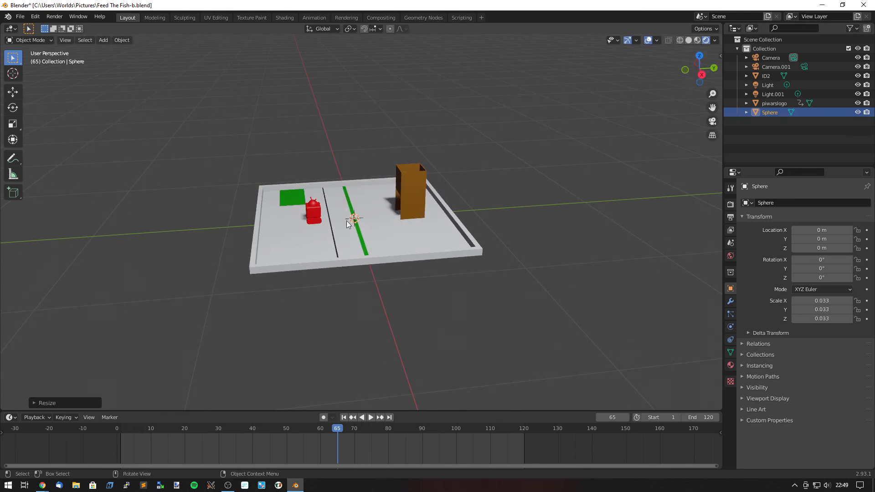
pyautogui.scroll(10, 346, 220)
pyautogui.scroll(-5, 306, 215)
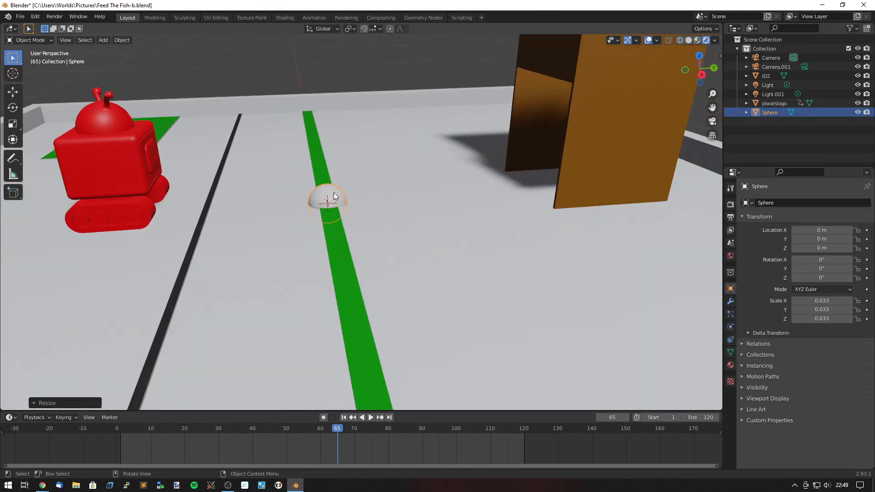
pyautogui.press('s')
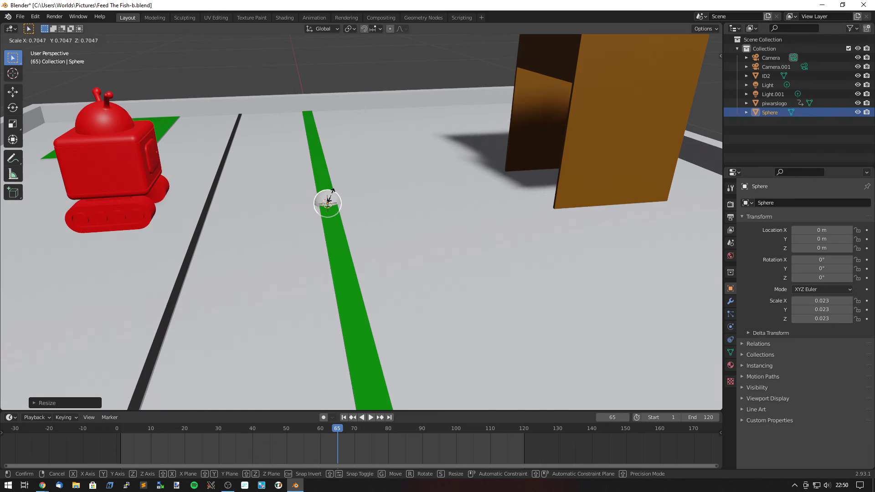
pyautogui.click(332, 192)
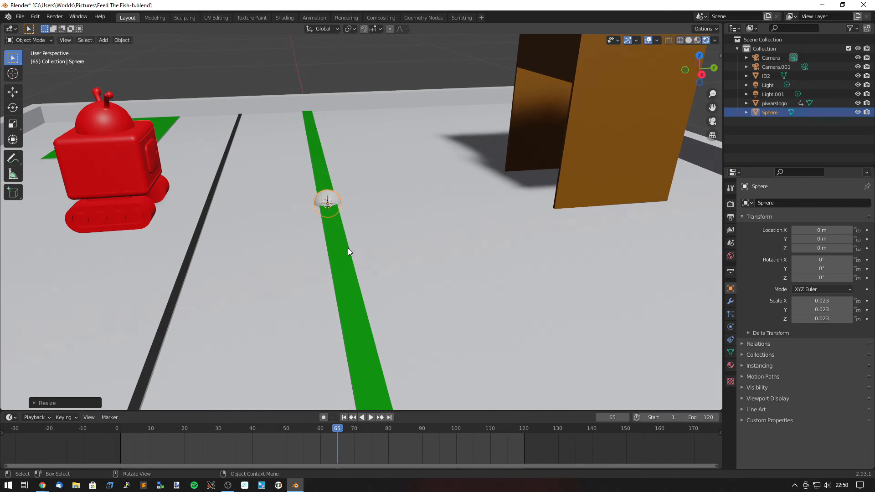
# Step: Position the sphere on the board's black line with location Z 0.03 m and Y -0.2 m
pyautogui.moveTo(323, 230); pyautogui.dragTo(350, 193, button='middle')
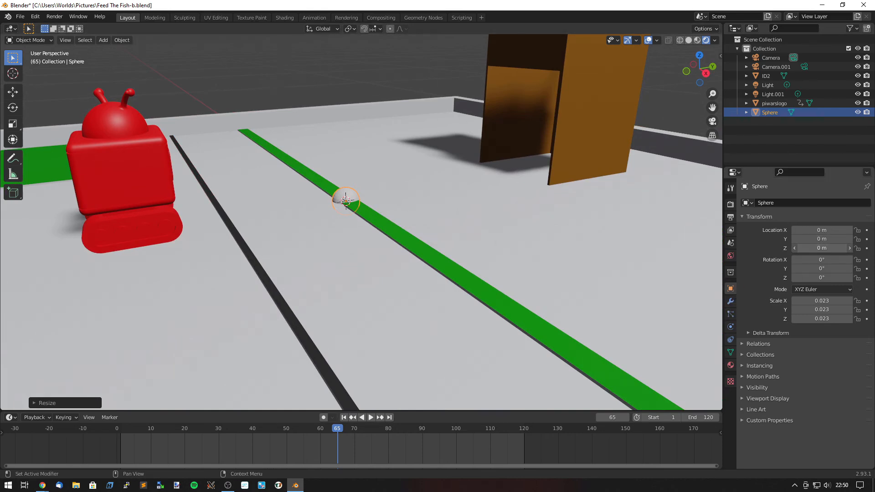
pyautogui.moveTo(821, 248); pyautogui.dragTo(822, 250)
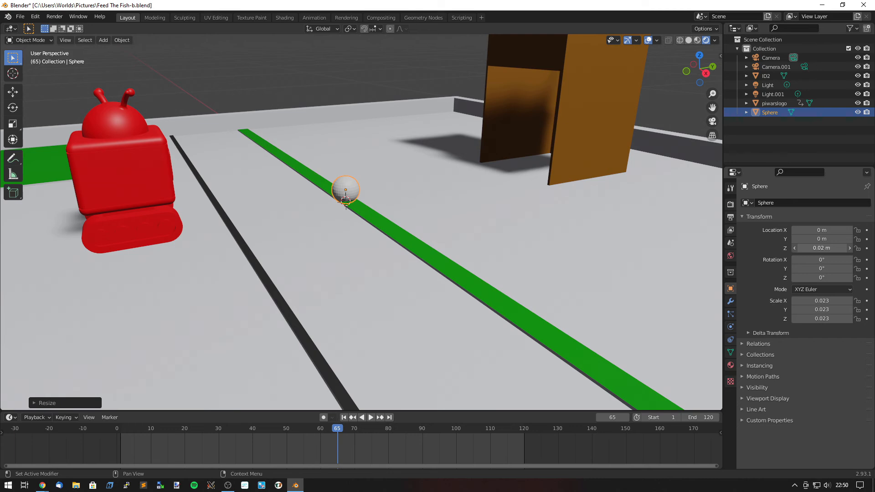
pyautogui.moveTo(822, 248); pyautogui.dragTo(826, 248)
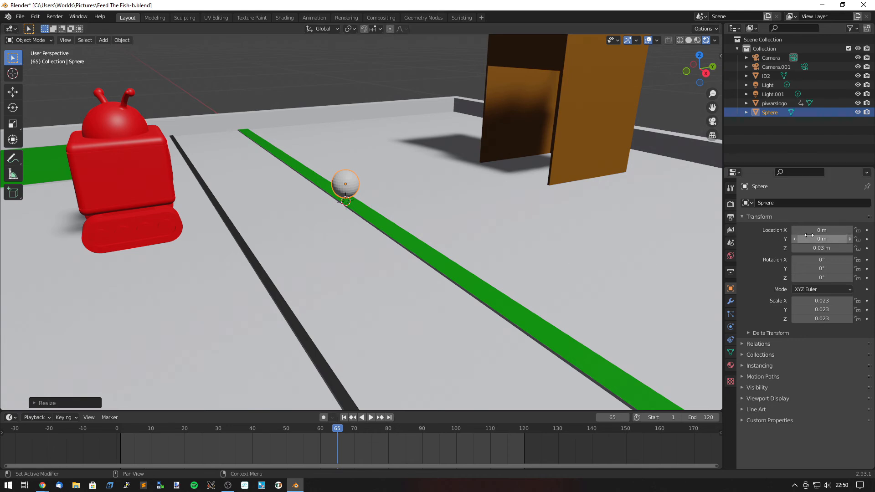
pyautogui.moveTo(810, 235)
pyautogui.mouseDown()
pyautogui.moveTo(748, 236)
pyautogui.moveTo(793, 235)
pyautogui.mouseUp()
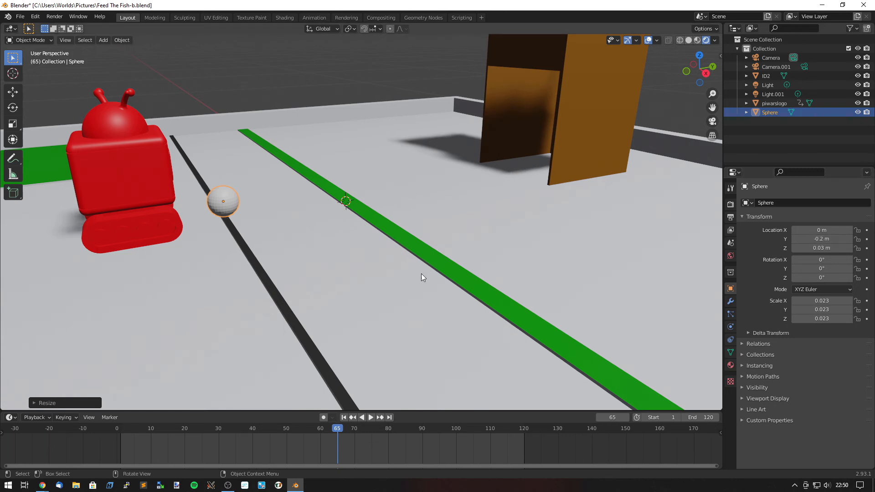
pyautogui.click(363, 167)
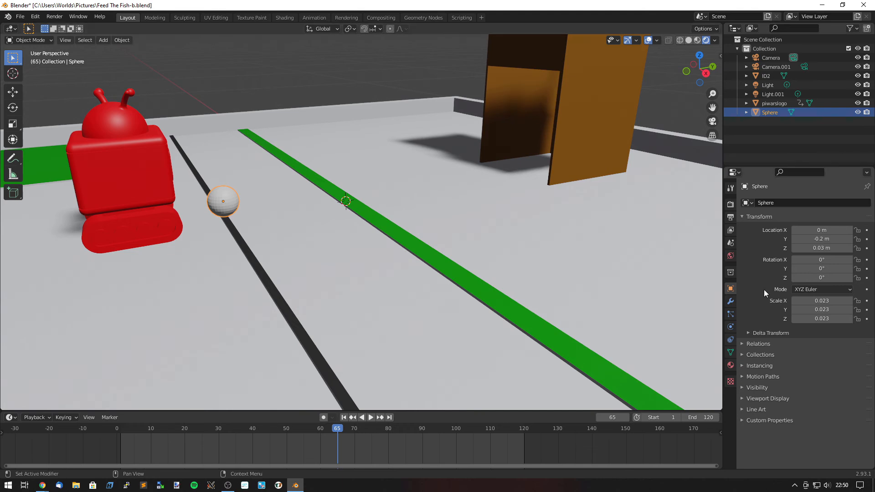
# Step: Give the sphere a new material with a yellow base colour, and deselect it
pyautogui.click(731, 366)
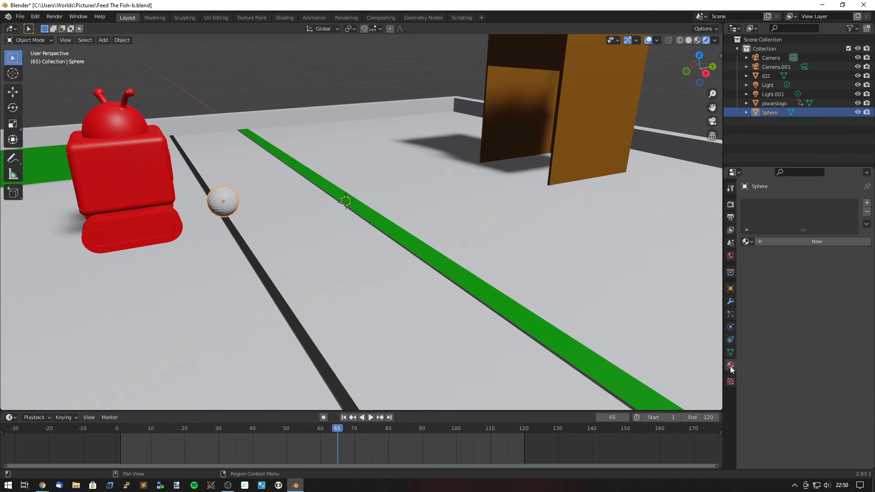
pyautogui.click(792, 241)
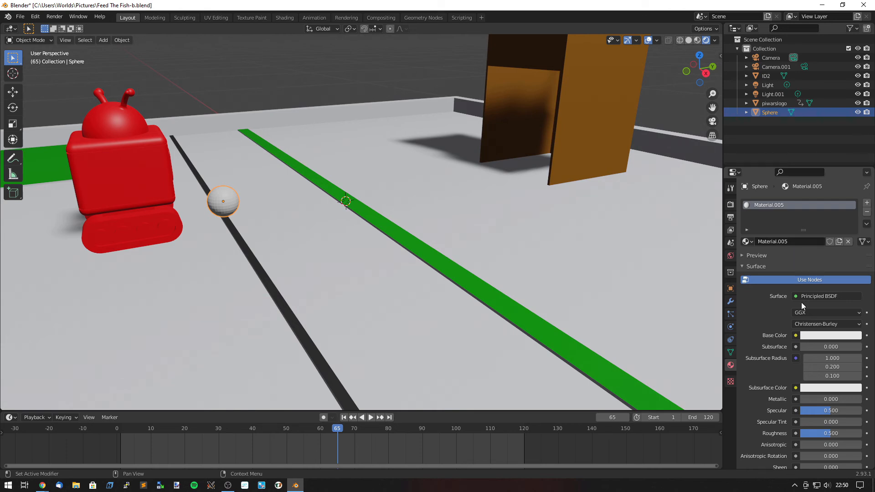
pyautogui.click(817, 336)
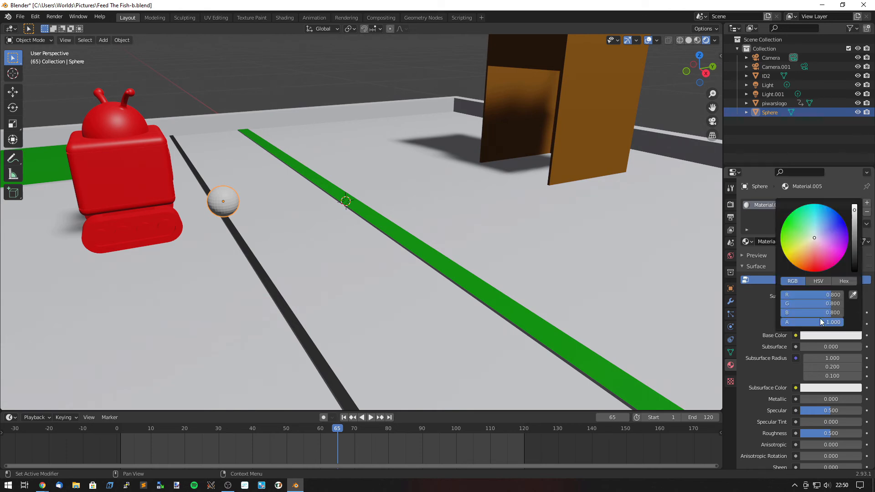
pyautogui.click(794, 259)
pyautogui.moveTo(794, 259); pyautogui.dragTo(790, 260)
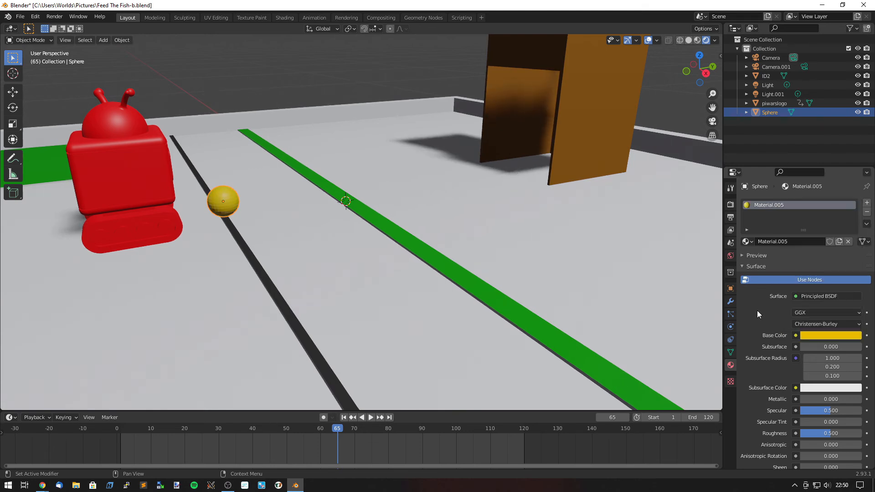
pyautogui.click(254, 172)
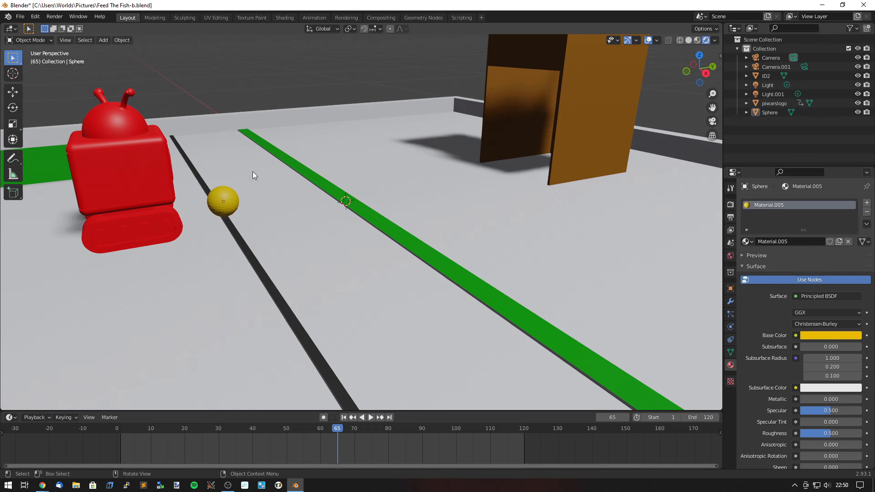
# Step: Advance the animation to frame 69, where the front of the robot meets the ball
pyautogui.moveTo(288, 231); pyautogui.dragTo(345, 241, button='middle')
pyautogui.scroll(-1, 345, 241)
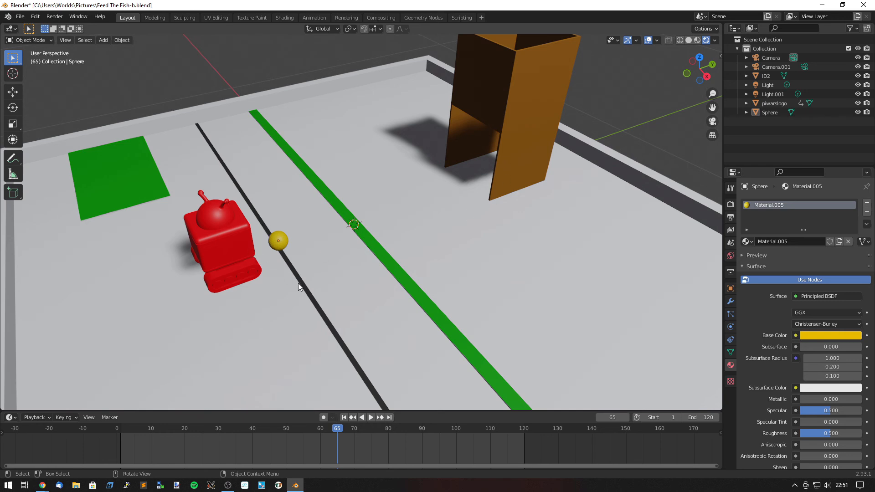
pyautogui.click(342, 429)
pyautogui.press('space')
pyautogui.moveTo(342, 427); pyautogui.dragTo(345, 428)
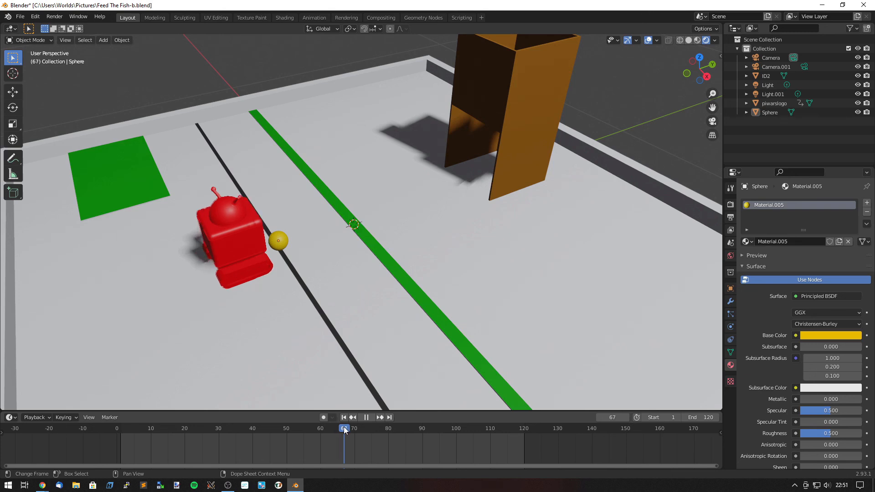
pyautogui.moveTo(368, 350); pyautogui.dragTo(331, 322, button='middle')
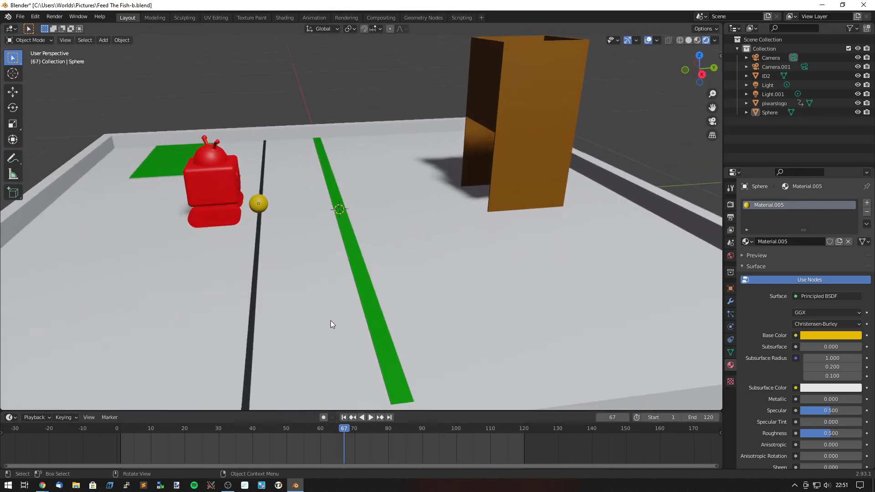
pyautogui.click(348, 431)
pyautogui.press('space')
pyautogui.moveTo(349, 428); pyautogui.dragTo(350, 428)
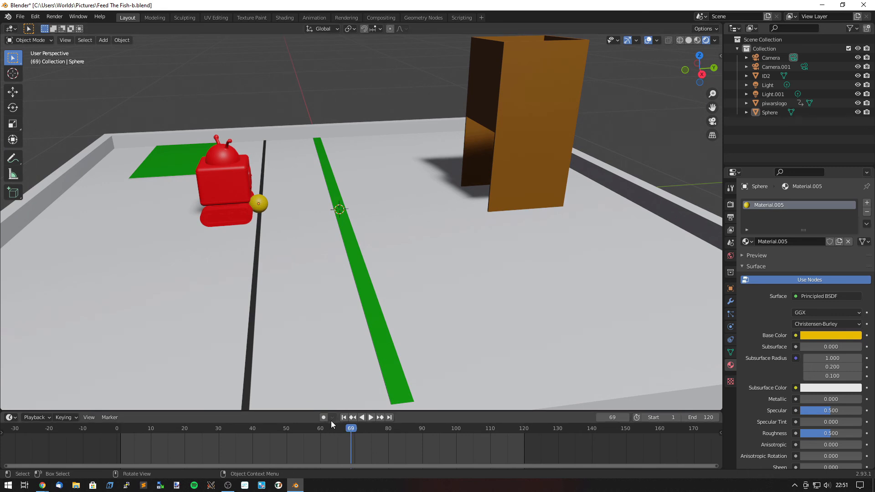
# Step: Insert a Location & Rotation keyframe for the yellow sphere at frame 69
pyautogui.click(237, 192)
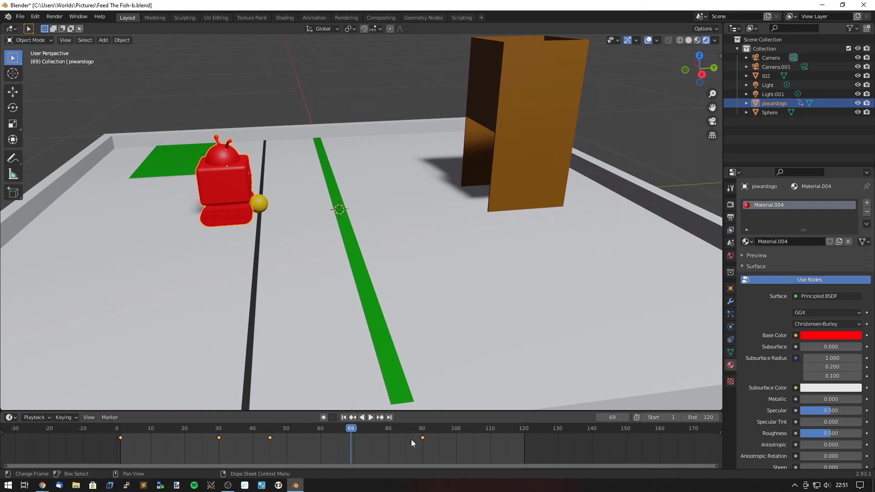
pyautogui.click(263, 205)
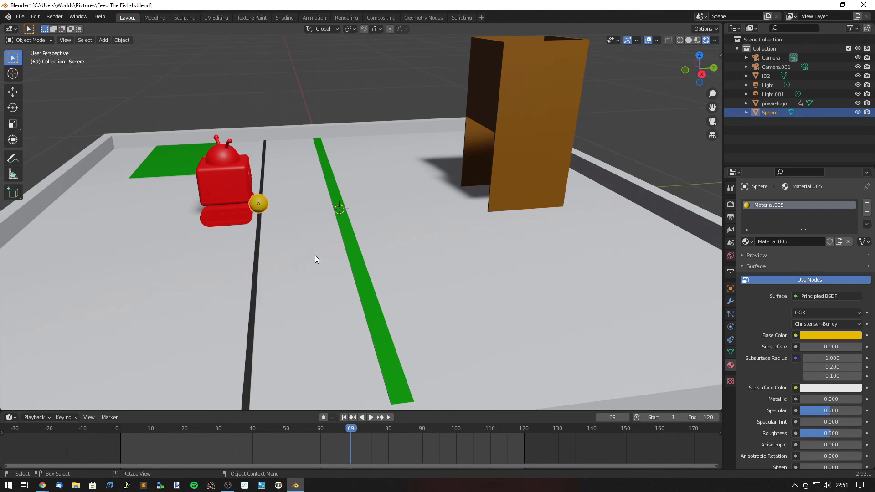
pyautogui.press('i')
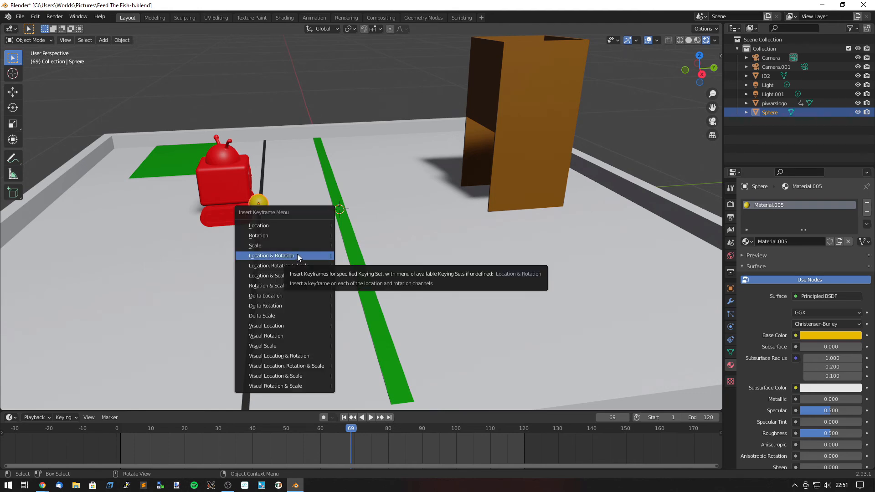
pyautogui.click(297, 256)
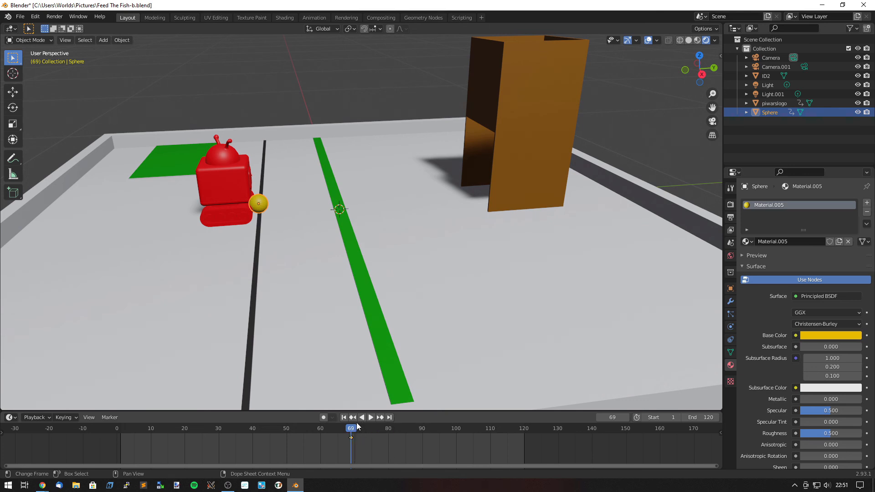
# Step: At frame 90, set the sphere's Y location to 0 m and insert a Location & Rotation keyframe
pyautogui.press('space')
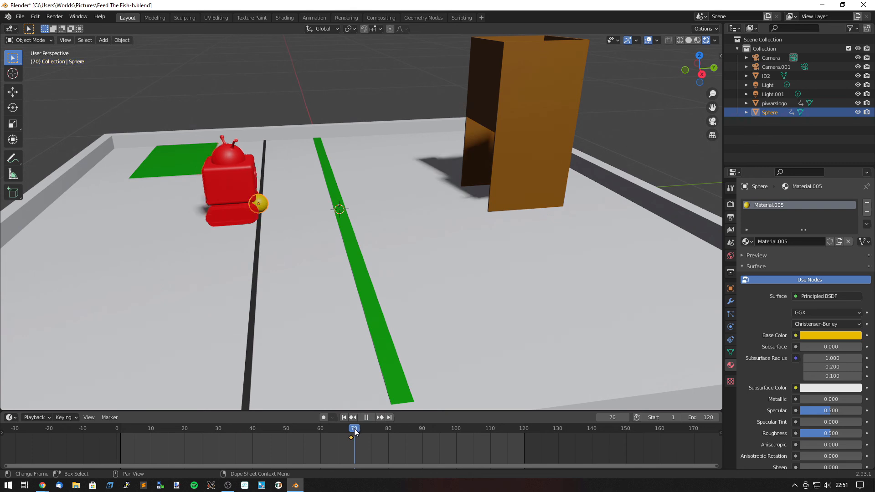
pyautogui.moveTo(357, 433); pyautogui.dragTo(422, 431)
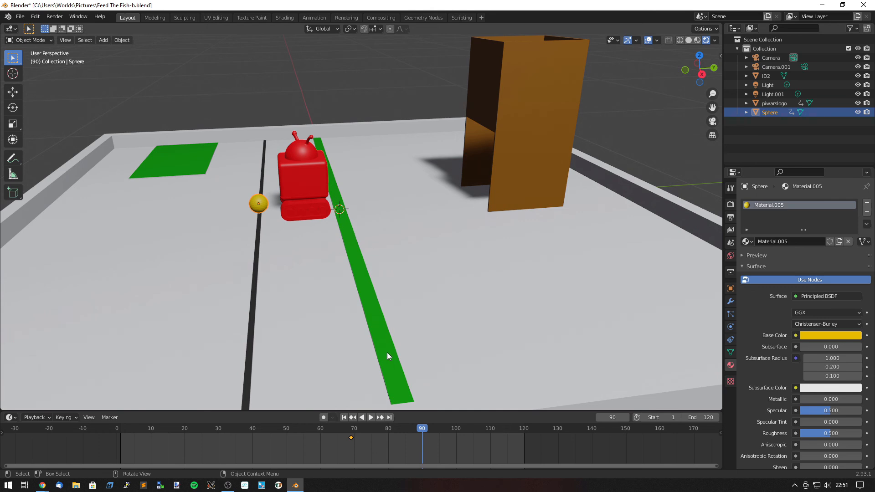
pyautogui.click(731, 289)
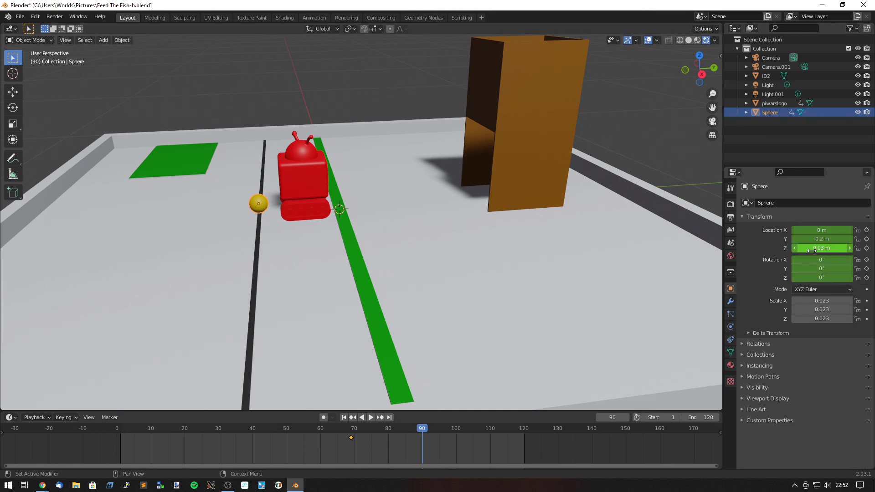
pyautogui.moveTo(821, 238); pyautogui.dragTo(839, 239)
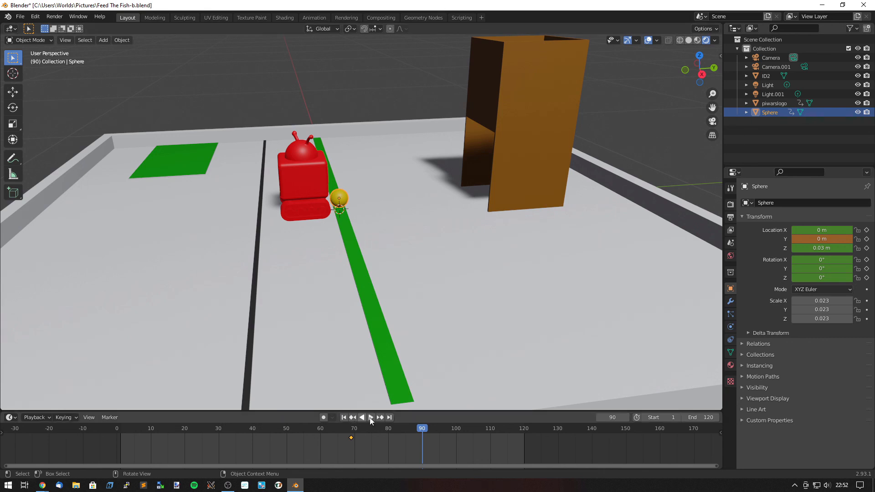
pyautogui.click(423, 429)
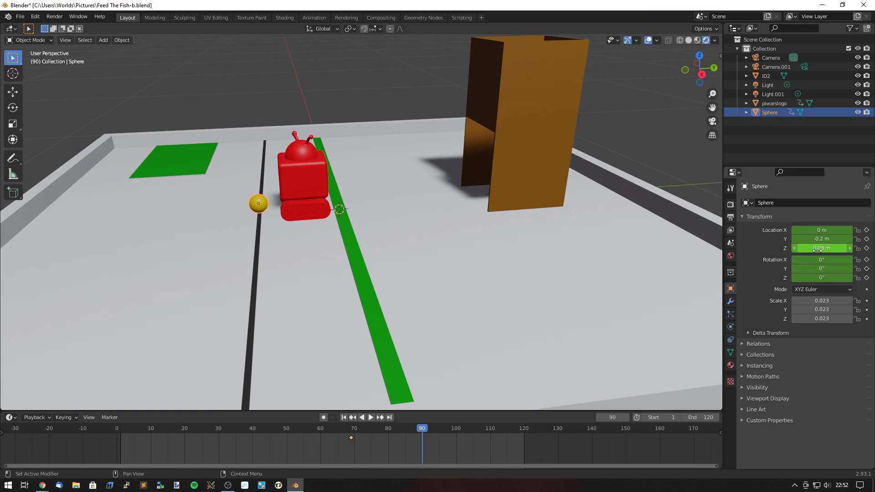
pyautogui.moveTo(821, 239); pyautogui.dragTo(839, 239)
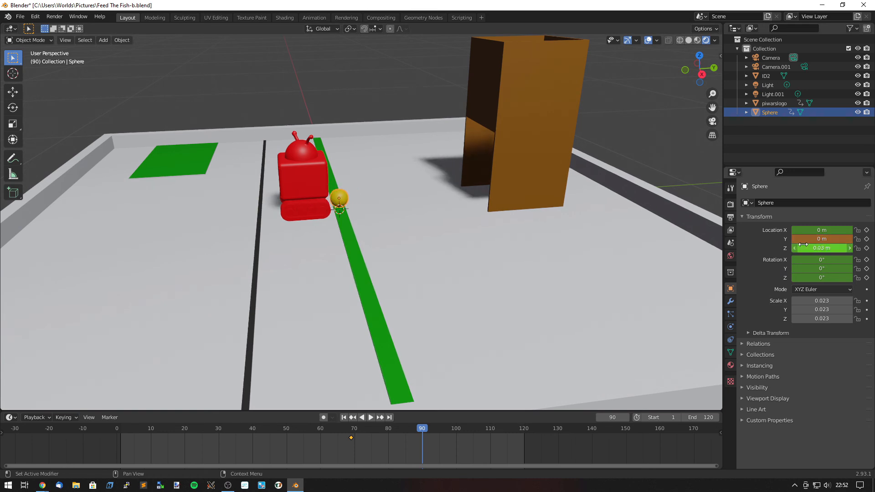
pyautogui.press('i')
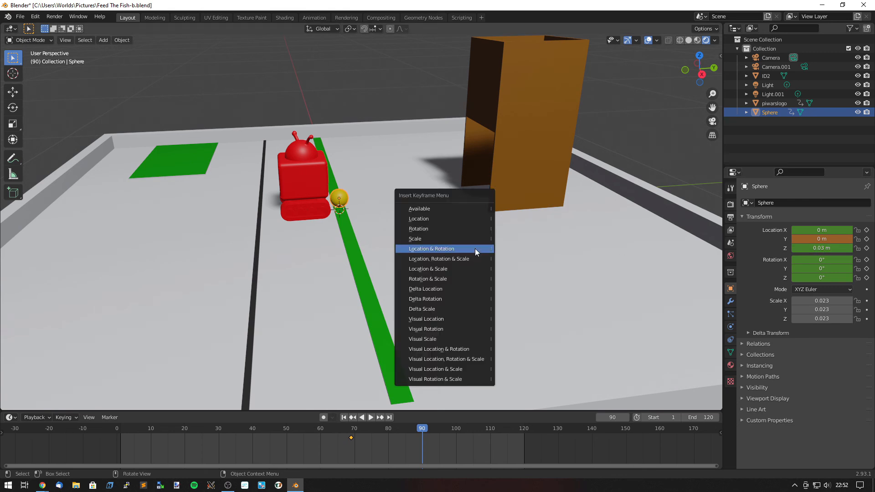
pyautogui.click(430, 248)
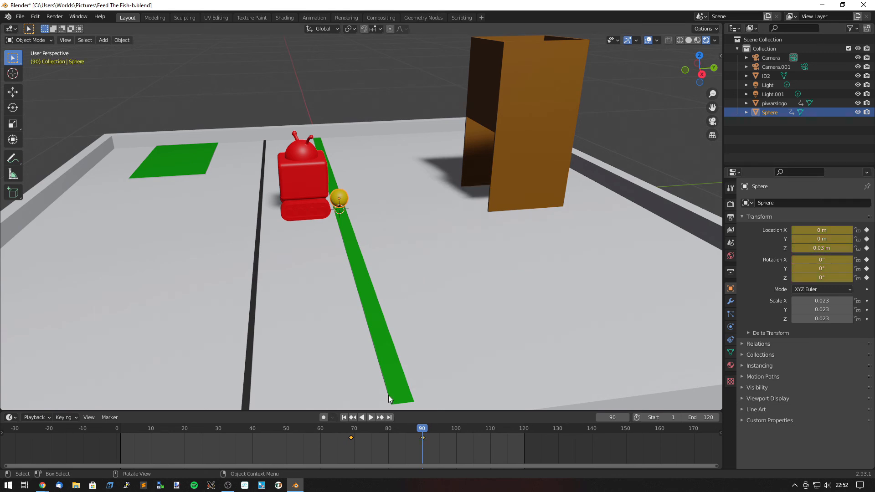
# Step: Scrub back to frame 69 to check the ball against the robot, and view the available keyframe options
pyautogui.press('space')
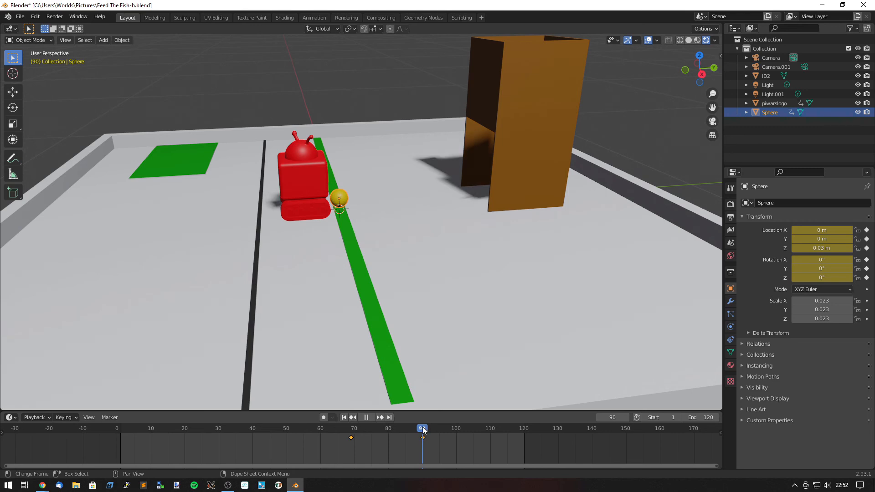
pyautogui.moveTo(422, 429); pyautogui.dragTo(352, 435)
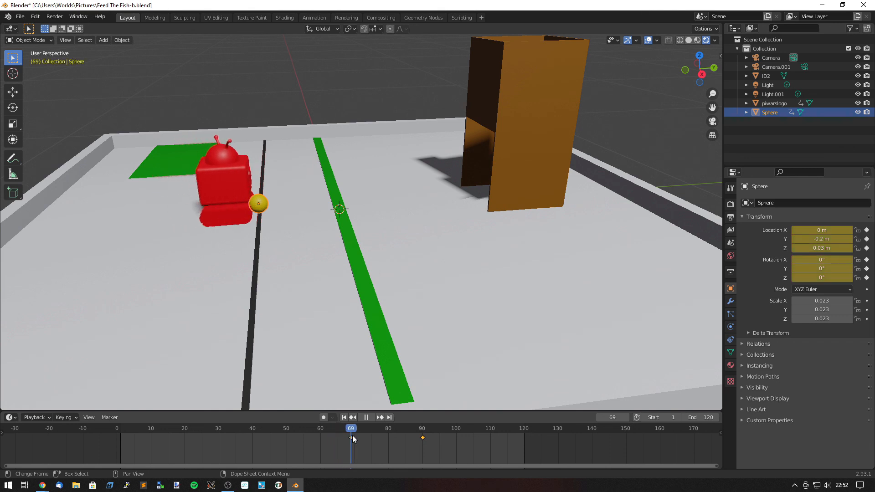
pyautogui.press('space')
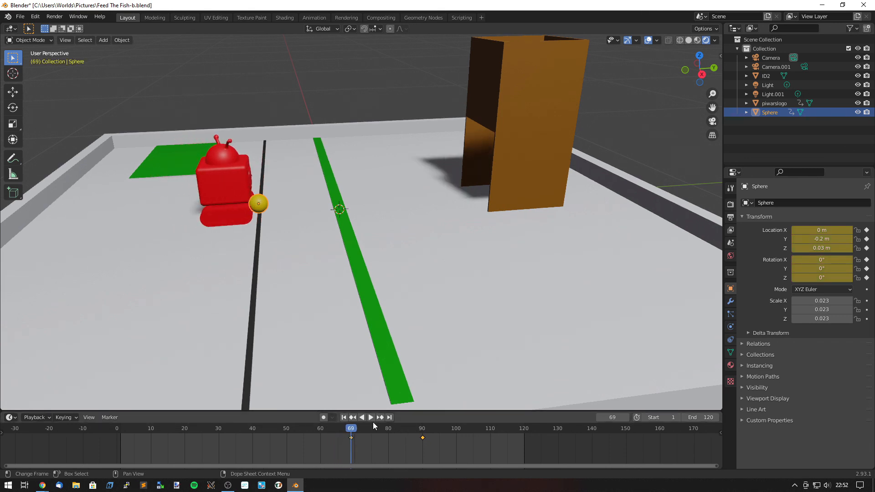
pyautogui.rightClick(388, 447)
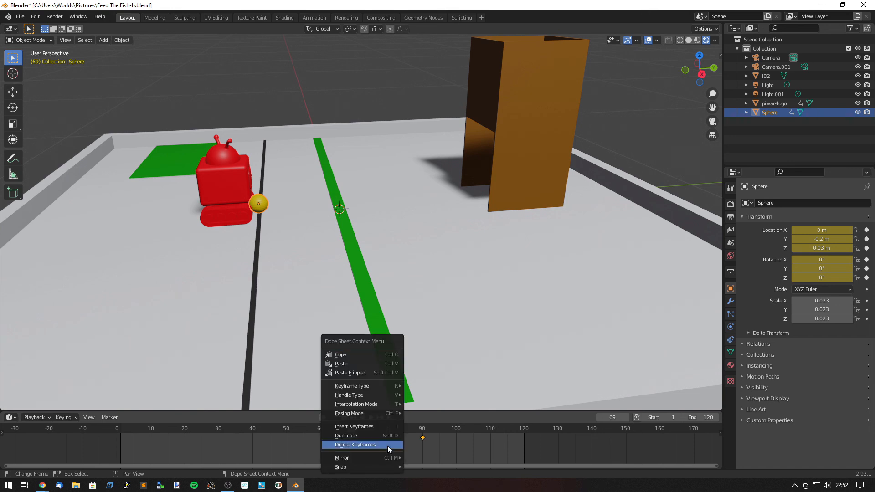
pyautogui.moveTo(384, 405)
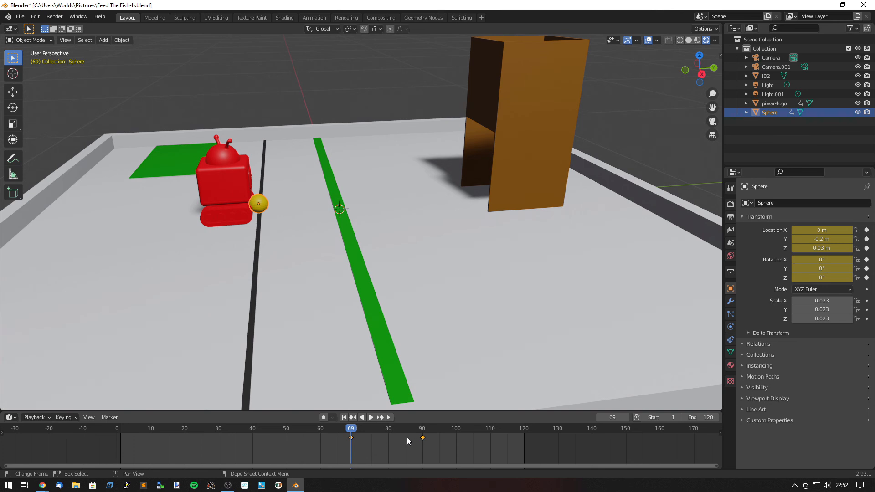
# Step: At frame 73, set the sphere's Y location to -0.151 m and insert a Location & Rotation keyframe
pyautogui.press('space')
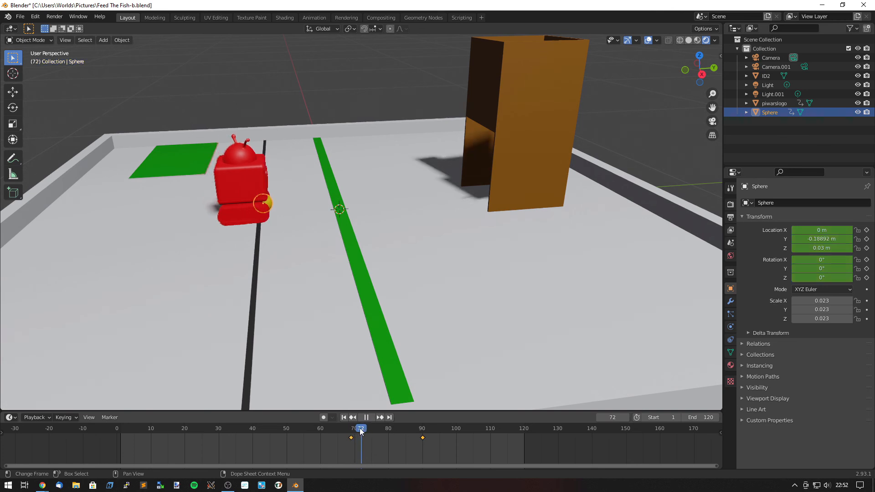
pyautogui.press('space')
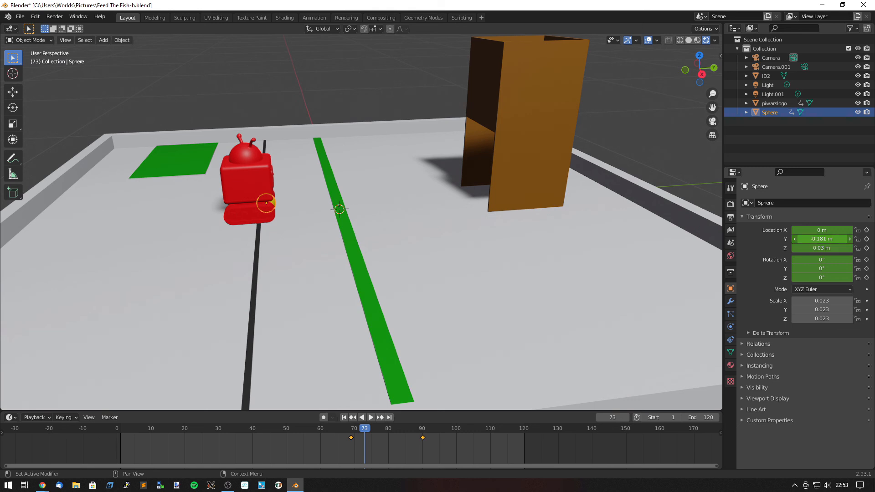
pyautogui.moveTo(822, 239); pyautogui.dragTo(831, 239)
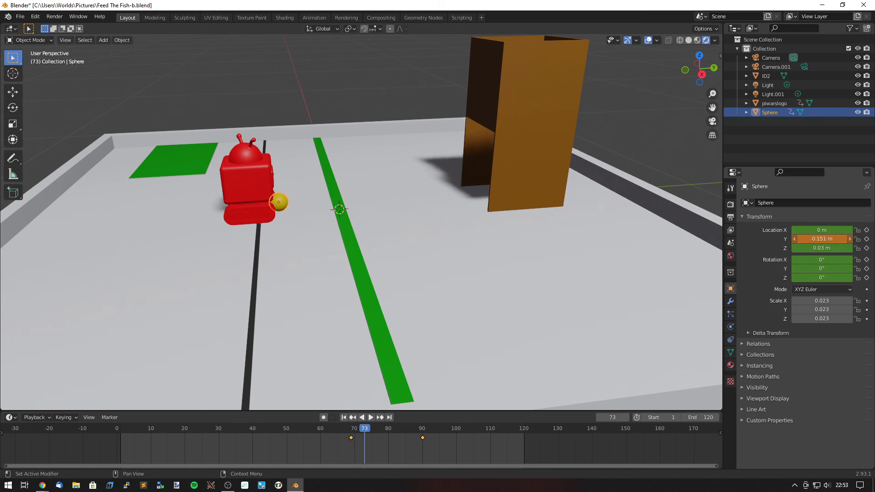
pyautogui.press('i')
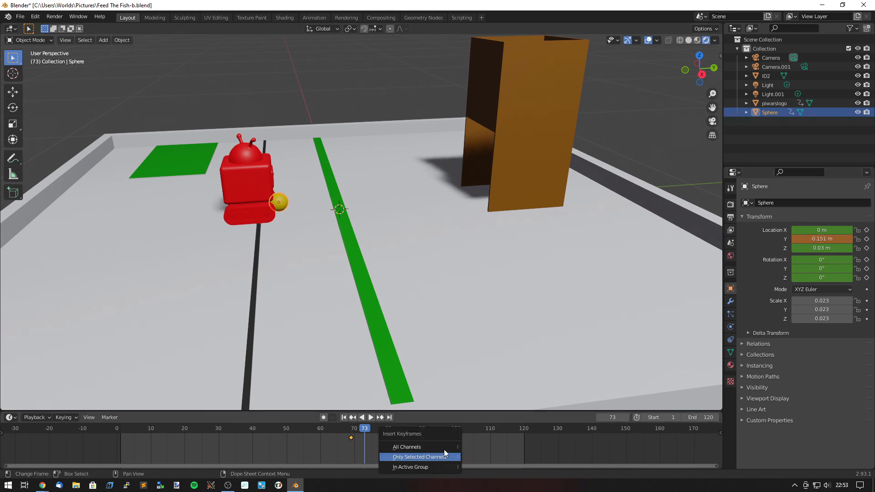
pyautogui.press('i')
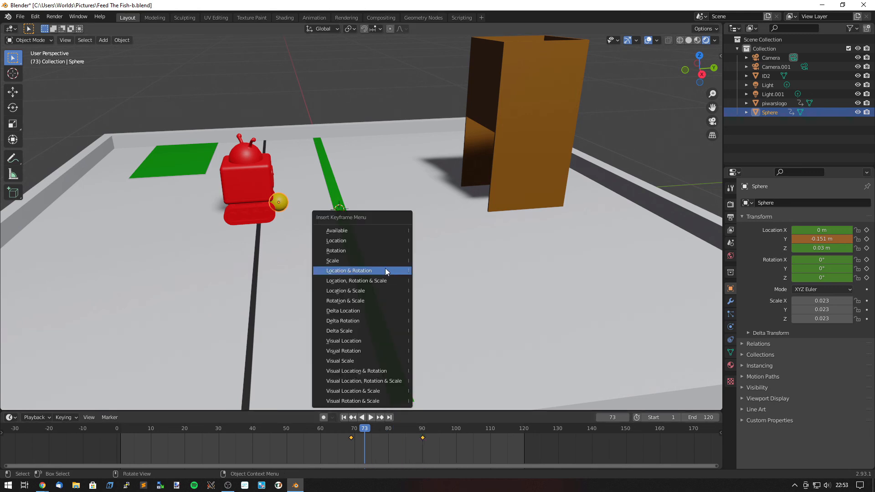
pyautogui.click(386, 271)
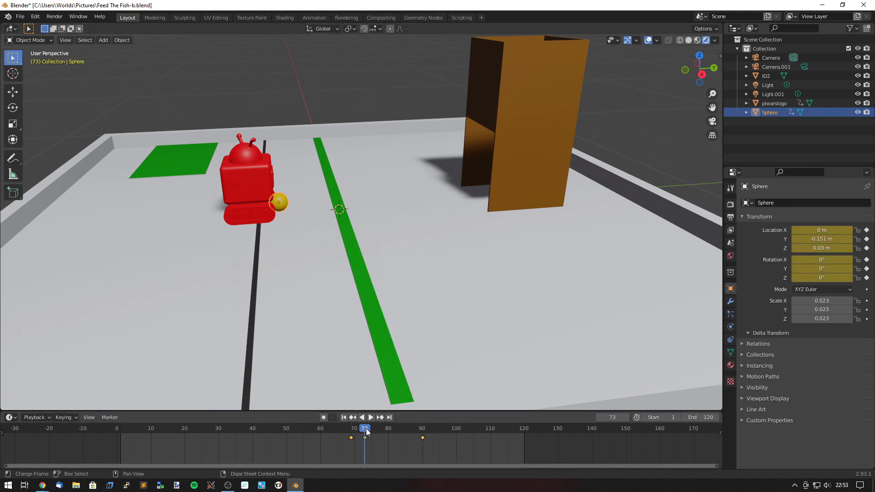
# Step: Play and scrub the animation from frame 73 to 90 to check the ball against the robot
pyautogui.press('space')
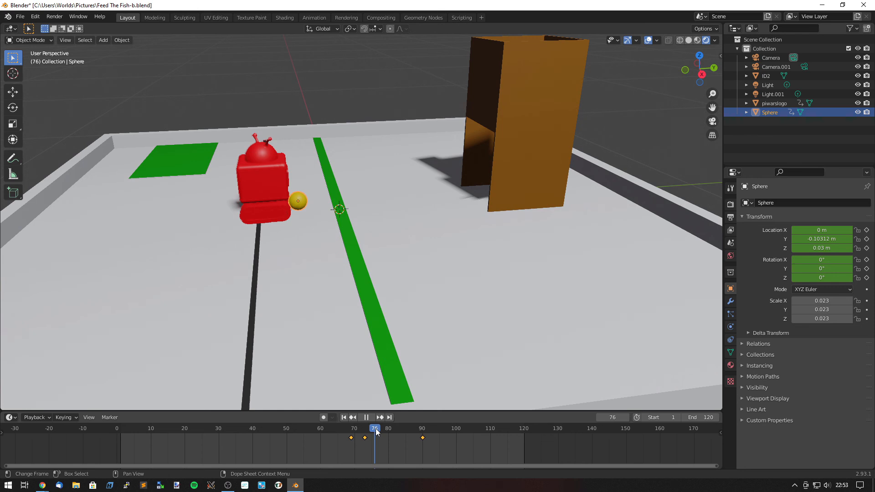
pyautogui.moveTo(376, 432); pyautogui.dragTo(420, 434)
pyautogui.press('space')
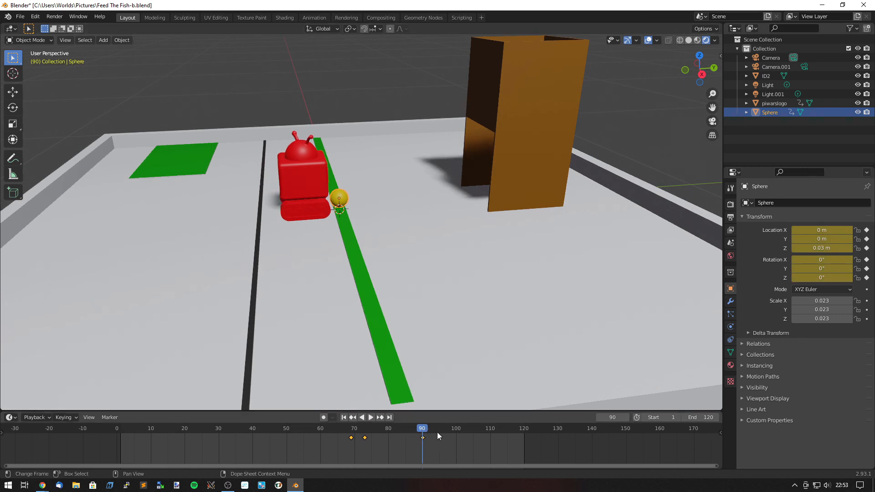
# Step: At frame 105, set the sphere's Y location to 0.48 m and insert a Location & Rotation keyframe
pyautogui.press('space')
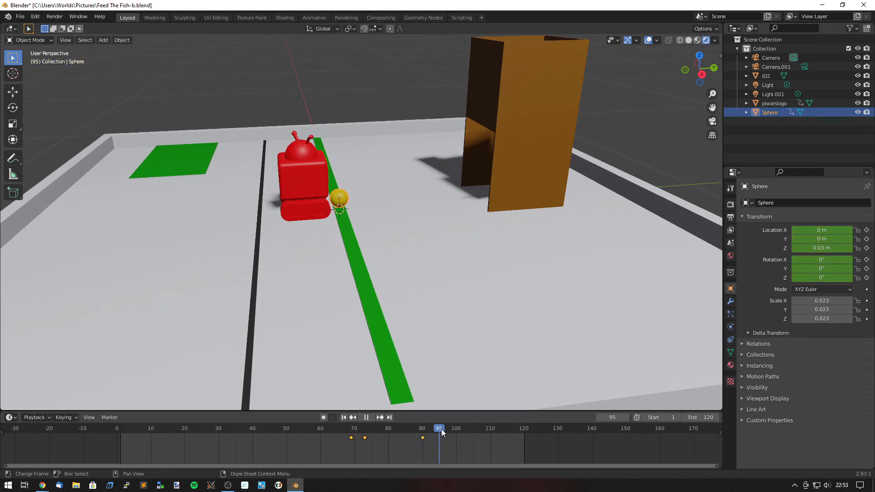
pyautogui.moveTo(442, 429); pyautogui.dragTo(473, 433)
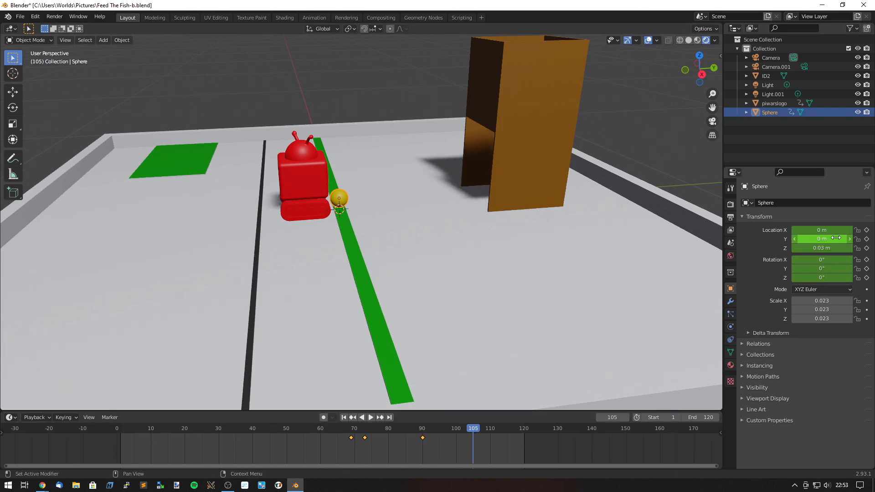
pyautogui.moveTo(821, 240); pyautogui.dragTo(869, 240)
pyautogui.press('i')
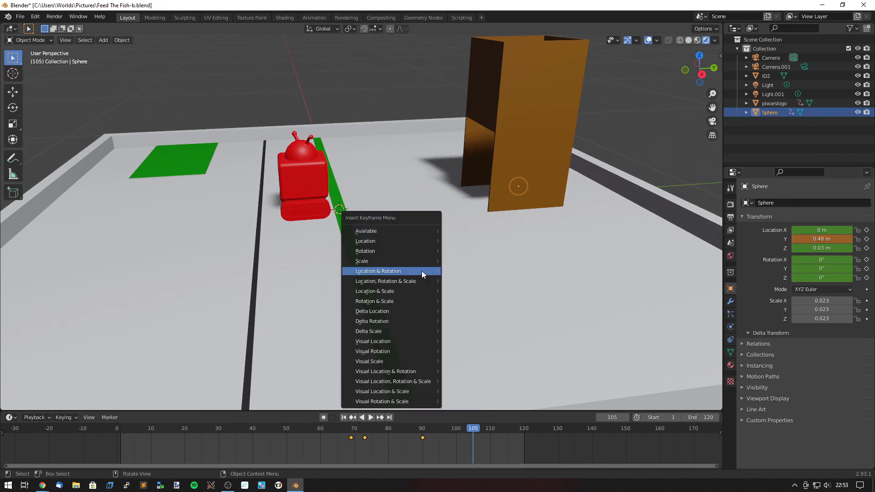
pyautogui.click(390, 271)
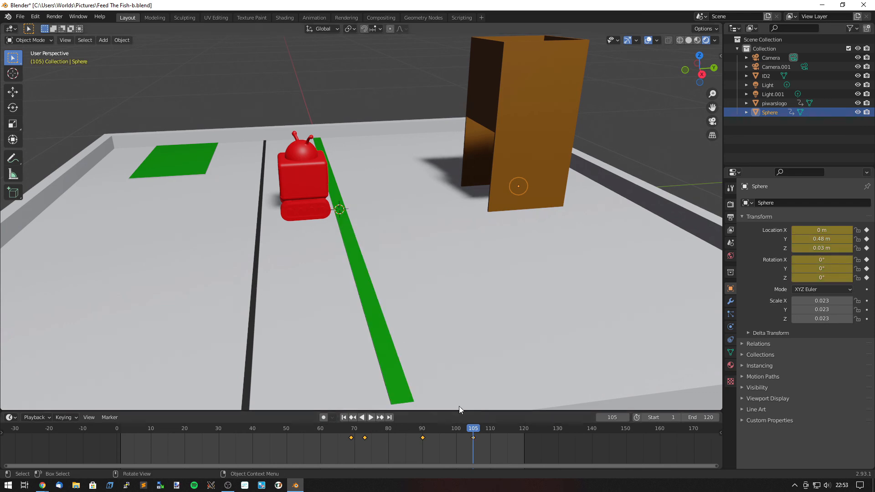
# Step: At frame 80, set the sphere's Y location to -0.064421 m and insert a Location & Rotation keyframe
pyautogui.moveTo(473, 429); pyautogui.dragTo(391, 447)
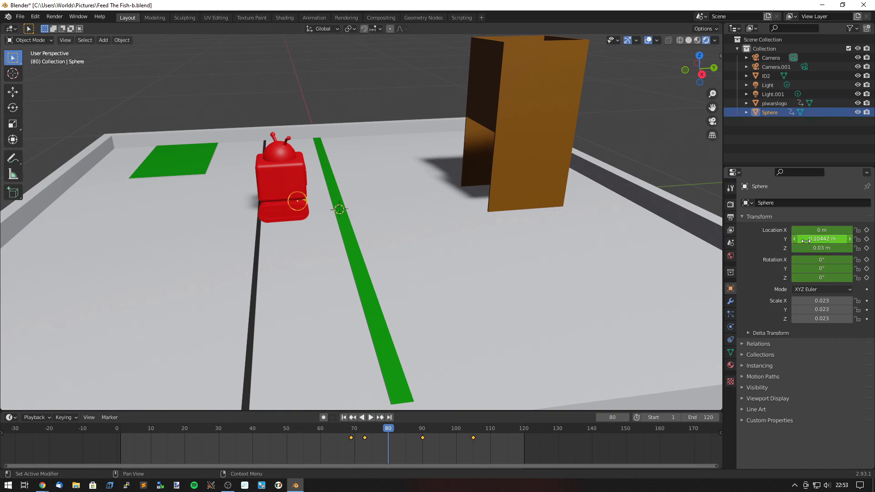
pyautogui.moveTo(806, 241); pyautogui.dragTo(771, 241)
pyautogui.press('i')
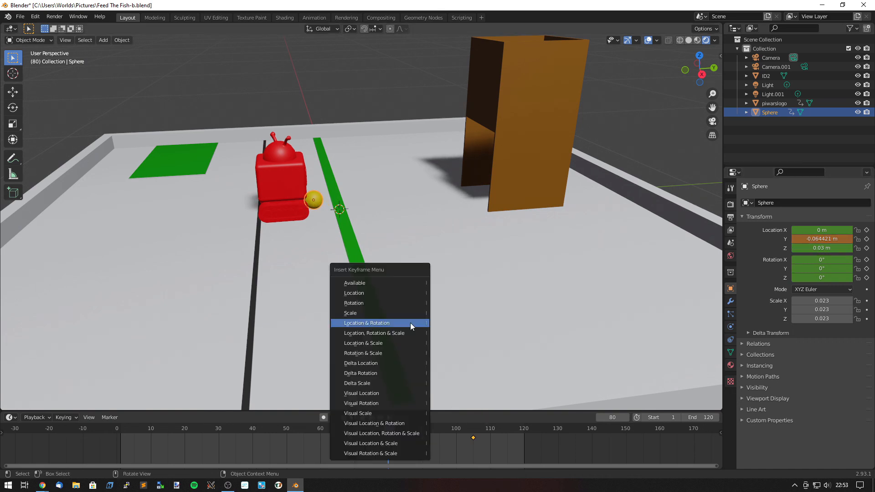
pyautogui.click(387, 322)
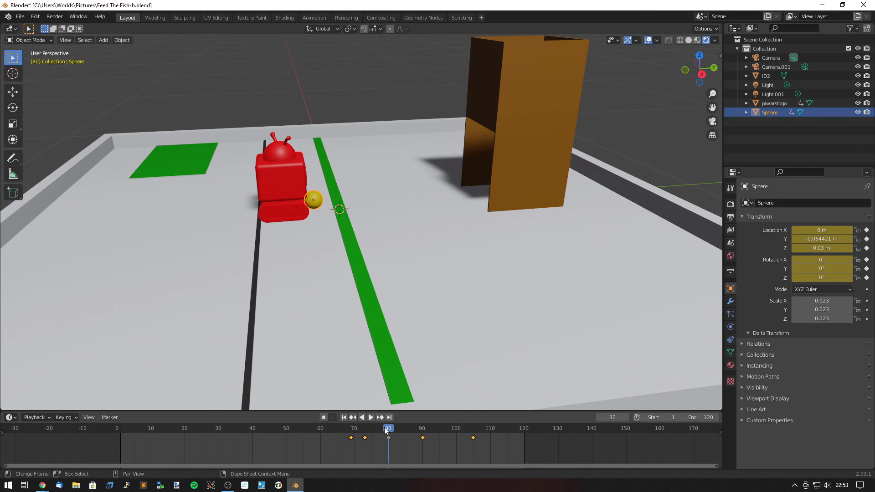
# Step: At frame 85, set the sphere's Y location to -0.019119 m and insert a Location & Rotation keyframe
pyautogui.moveTo(388, 430); pyautogui.dragTo(376, 433)
pyautogui.moveTo(357, 436); pyautogui.dragTo(404, 439)
pyautogui.moveTo(807, 240); pyautogui.dragTo(835, 240)
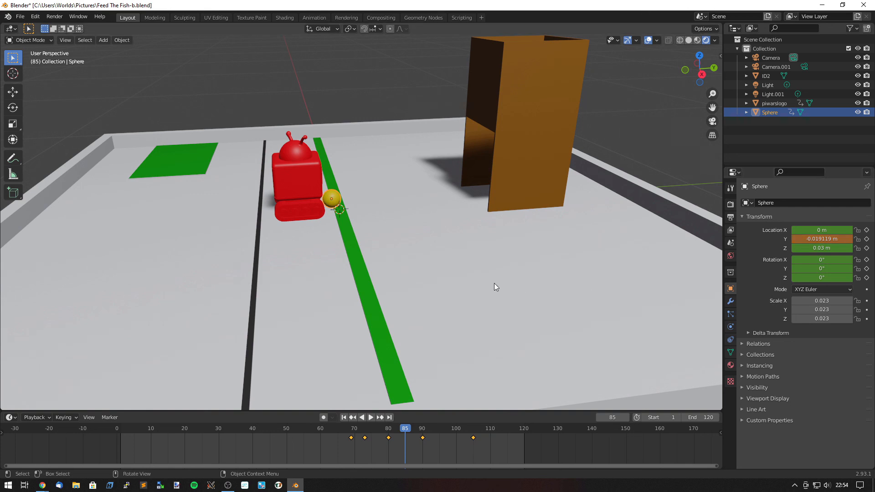
pyautogui.press('i')
pyautogui.click(443, 283)
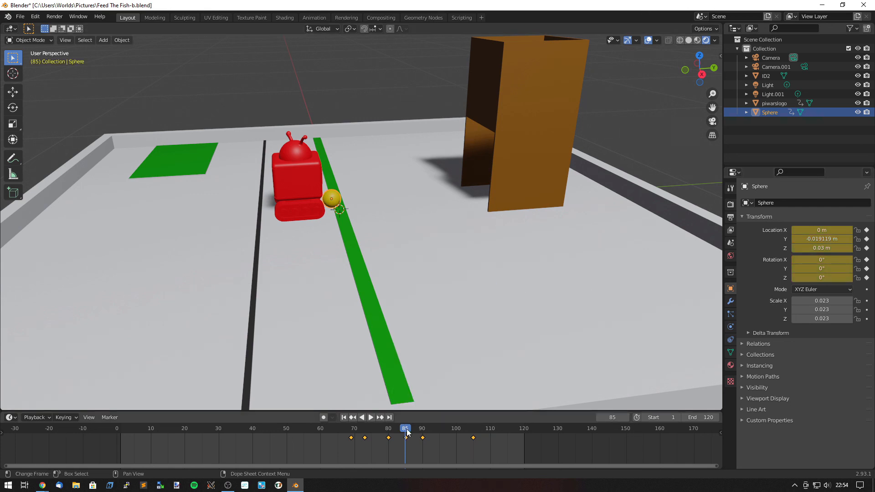
# Step: Scrub through the ball's travel to the tower and play the full animation to check its motion
pyautogui.press('space')
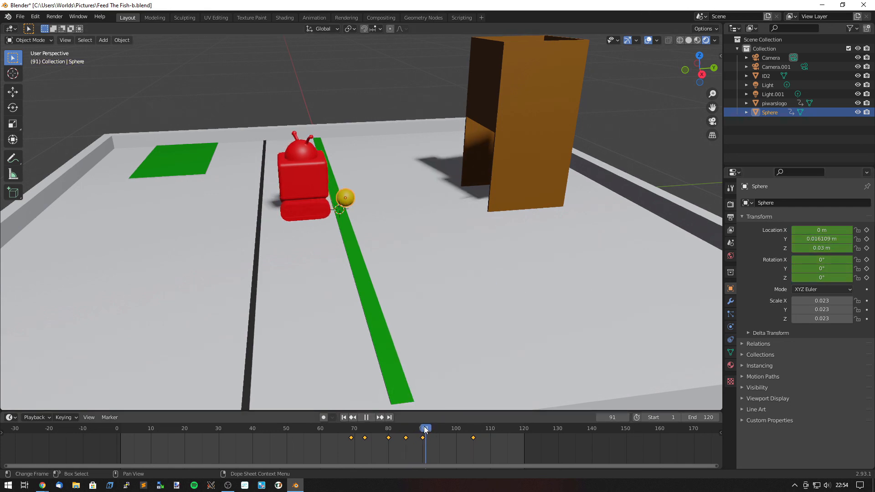
pyautogui.moveTo(424, 430); pyautogui.dragTo(466, 435)
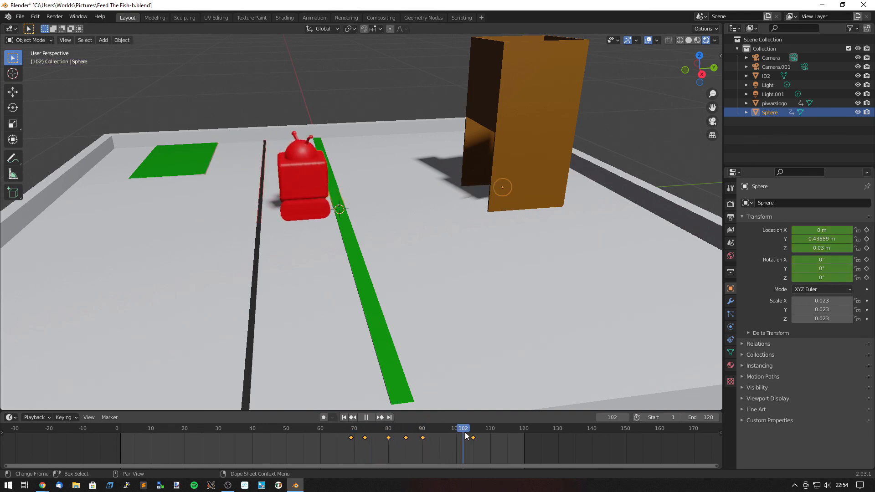
pyautogui.press('space')
pyautogui.click(371, 417)
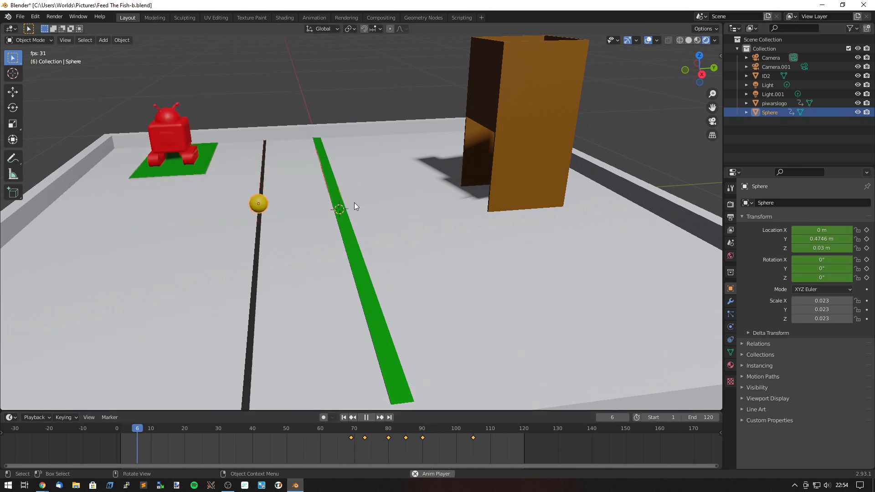
pyautogui.click(367, 418)
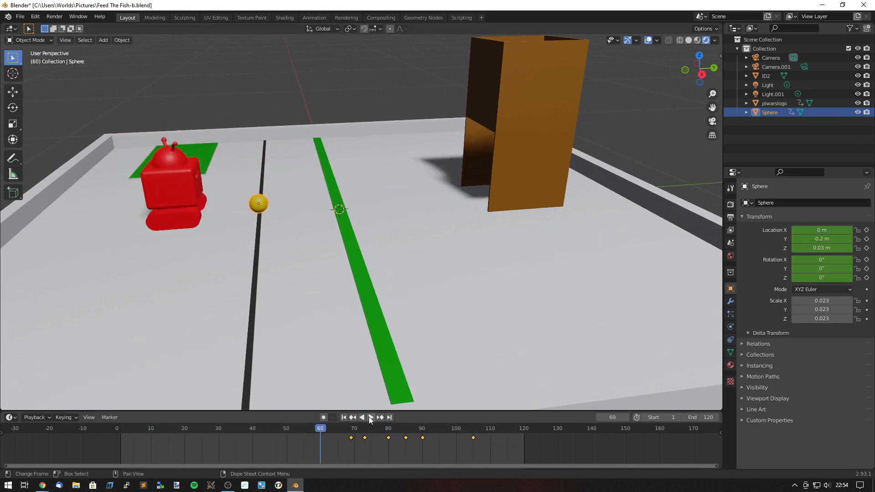
# Step: Delete the sphere's keyframes at frames 90 and 85
pyautogui.moveTo(332, 432); pyautogui.dragTo(420, 438)
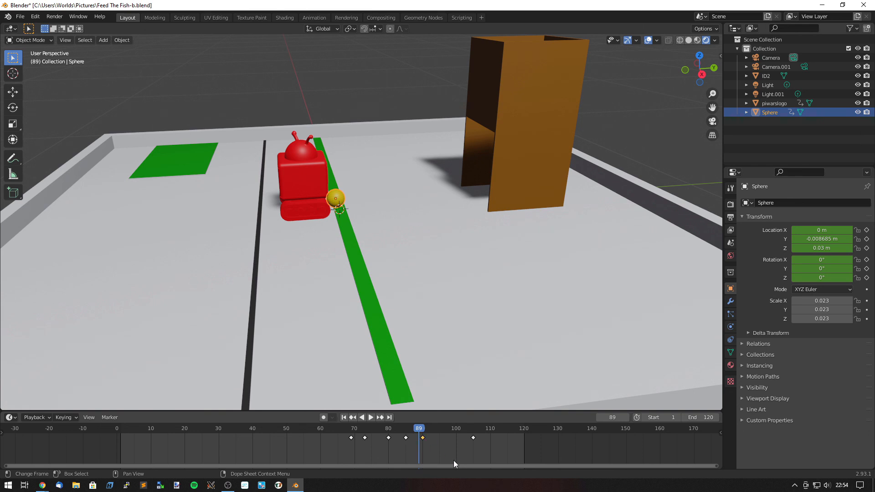
pyautogui.press('Delete')
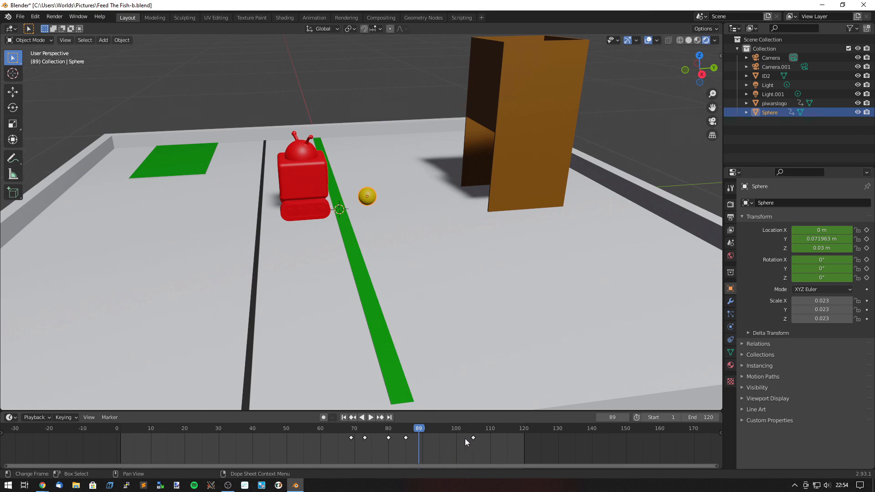
pyautogui.moveTo(423, 427); pyautogui.dragTo(410, 451)
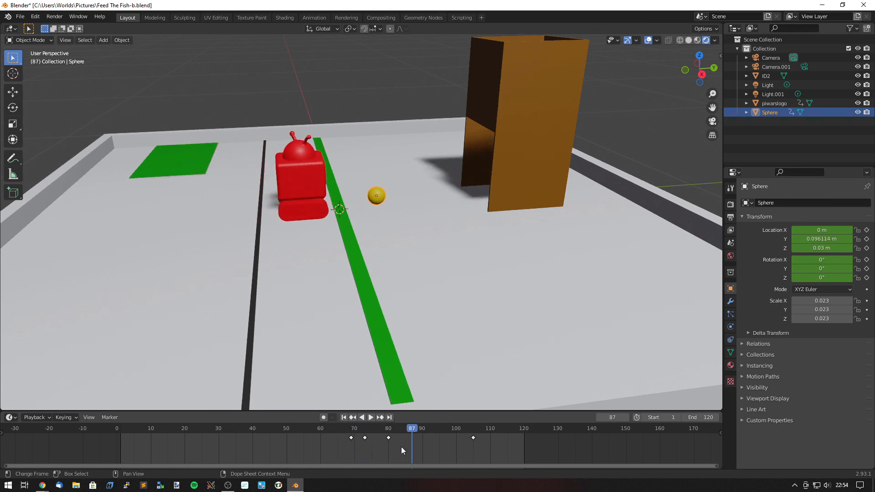
# Step: Scrub to frame 101 and replay the animation to check the ball's release from the robot into the tower
pyautogui.moveTo(412, 428); pyautogui.dragTo(460, 443)
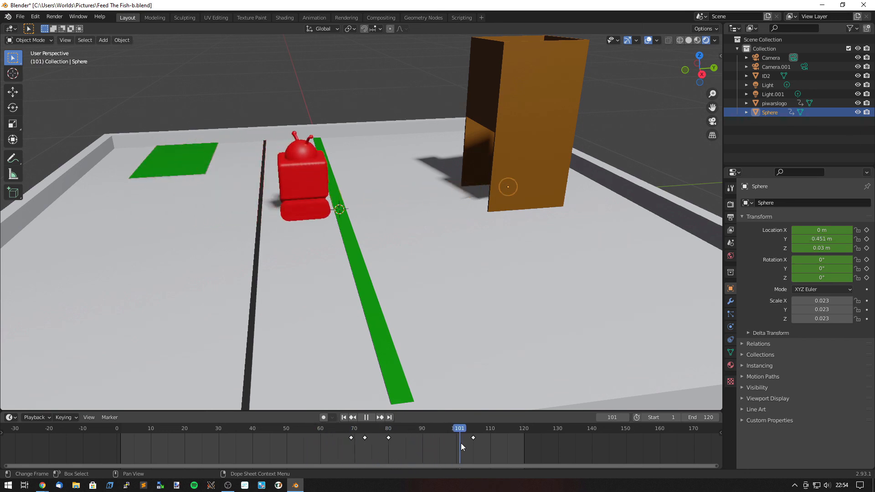
pyautogui.click(370, 418)
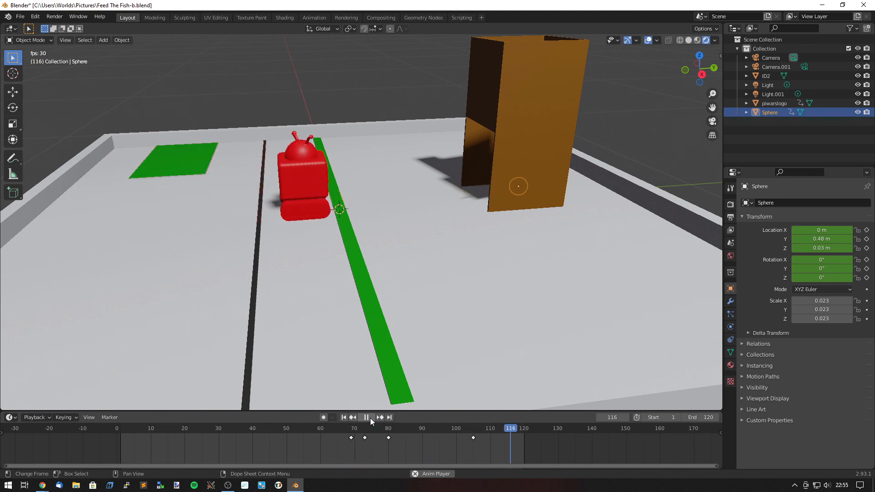
pyautogui.click(370, 419)
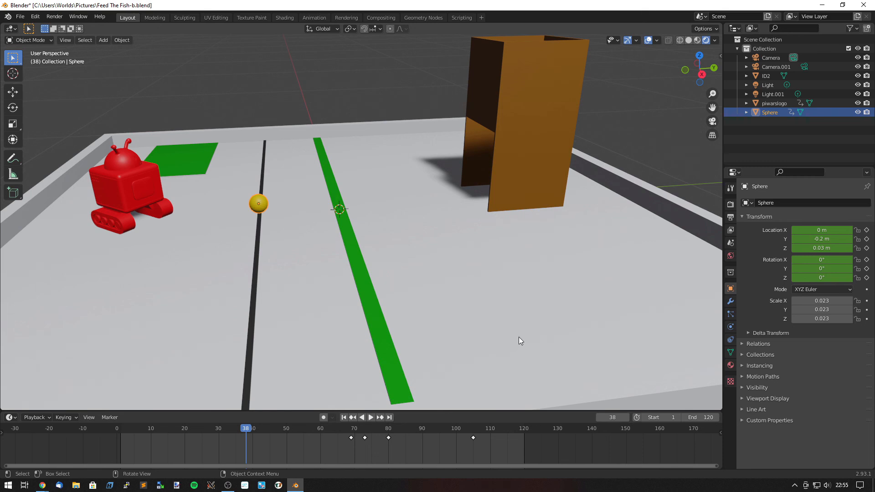
# Step: Save the Feed The Fish-b.blend file
pyautogui.scroll(-5, 519, 339)
pyautogui.moveTo(399, 333); pyautogui.dragTo(433, 305, button='middle')
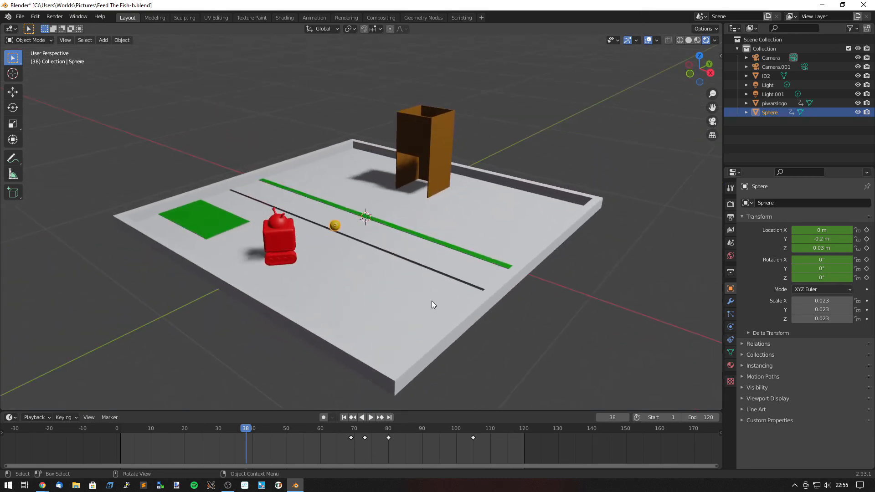
pyautogui.click(15, 18)
pyautogui.click(40, 75)
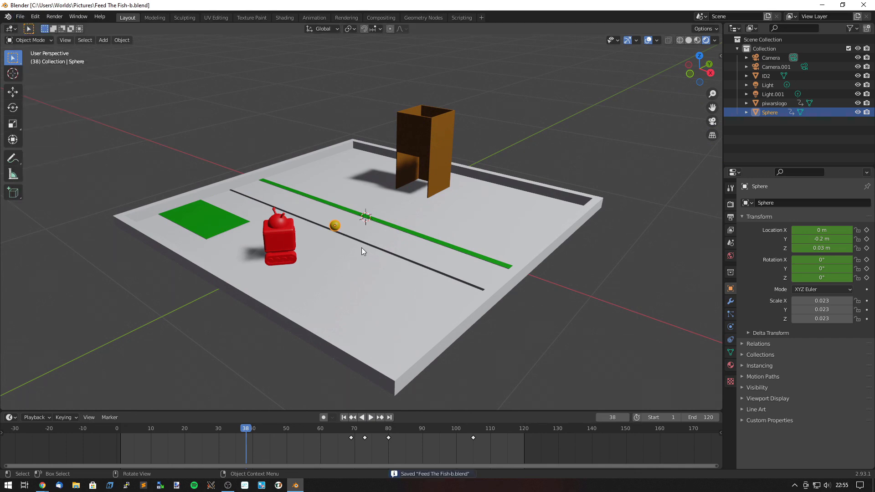
# Step: Locate the camera around the board and switch the viewport to the camera view
pyautogui.scroll(-10, 359, 248)
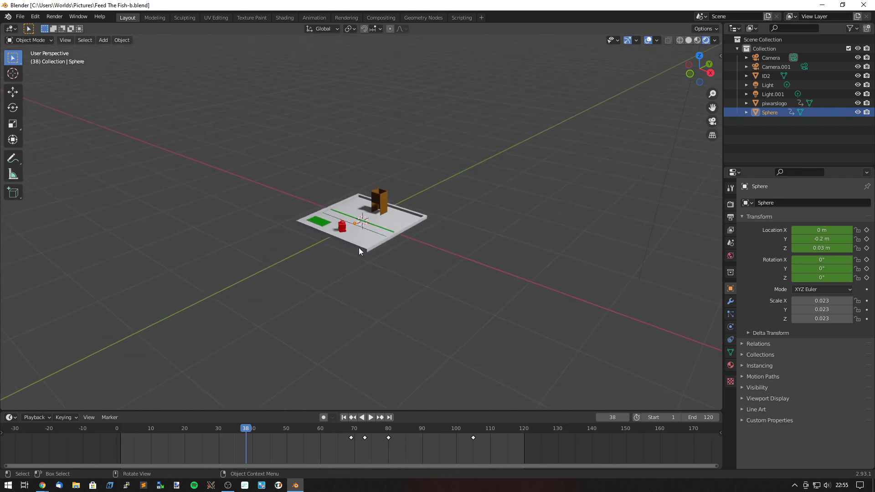
pyautogui.scroll(3, 359, 248)
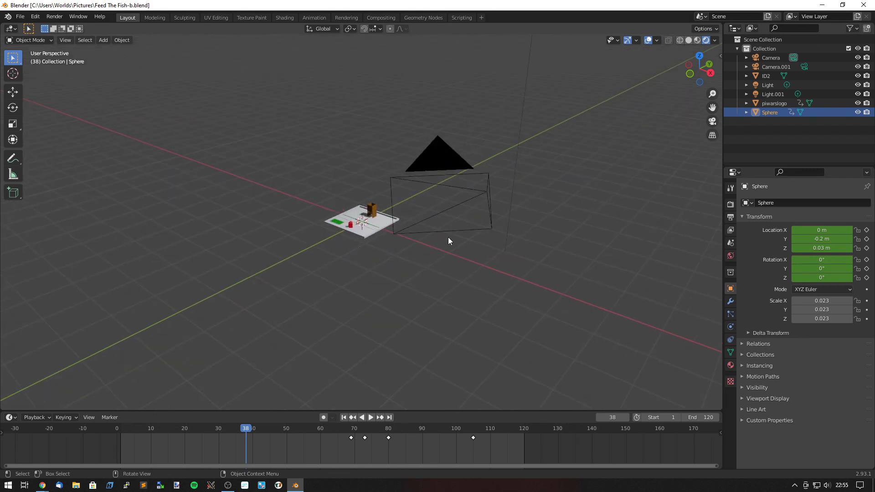
pyautogui.moveTo(449, 237); pyautogui.dragTo(441, 238, button='middle')
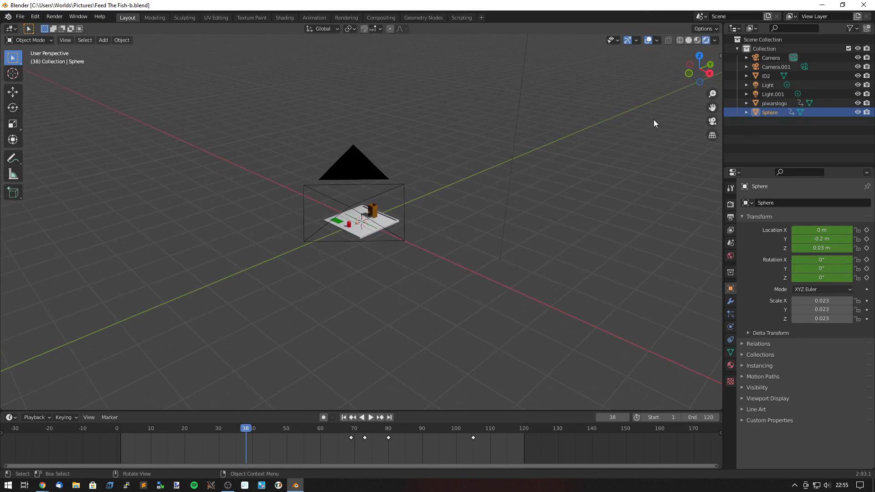
pyautogui.moveTo(648, 187); pyautogui.dragTo(691, 174, button='middle')
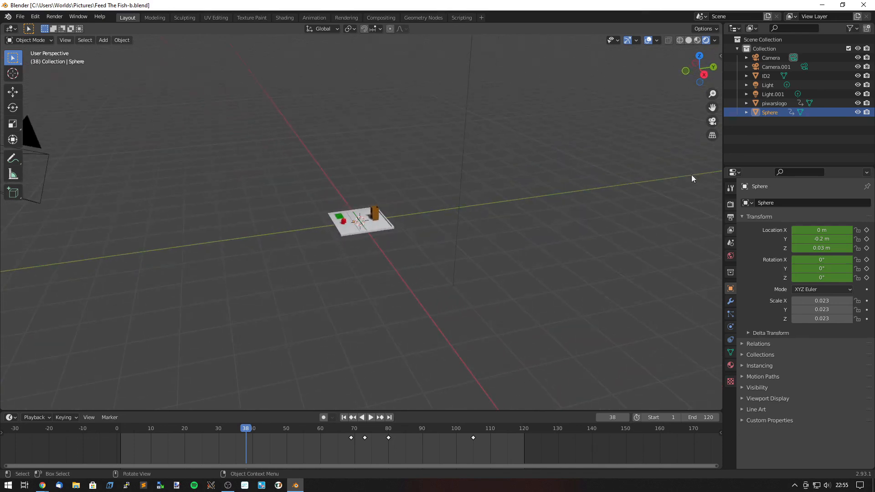
pyautogui.click(715, 122)
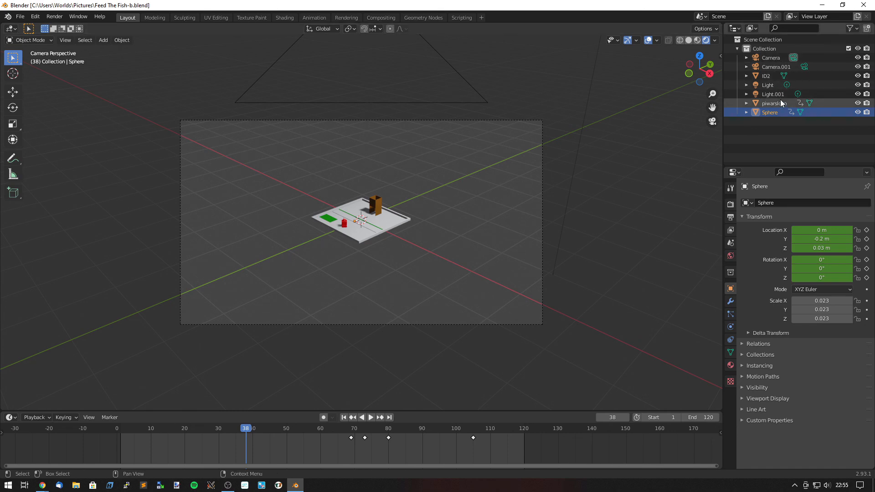
# Step: Move the object named Camera to X 2.2489 m, Y -2.1558 m, Z 1.5383 m so the board fills the frame
pyautogui.click(775, 59)
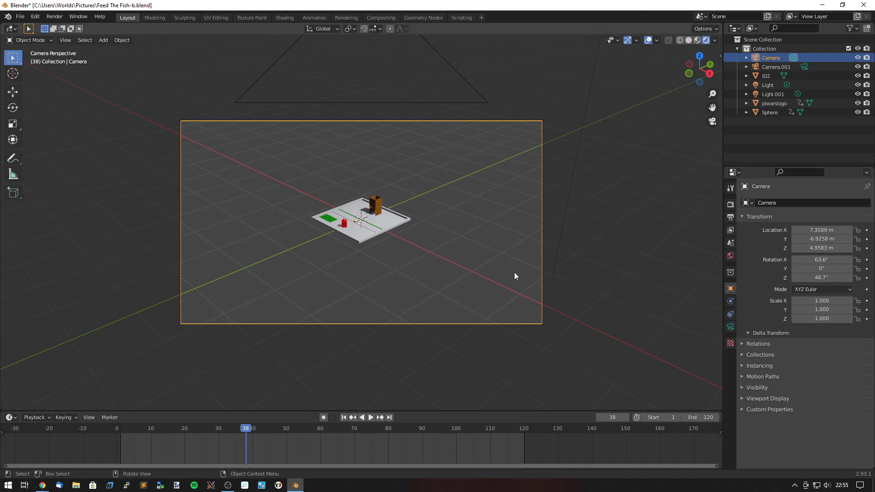
pyautogui.moveTo(822, 229); pyautogui.dragTo(776, 248)
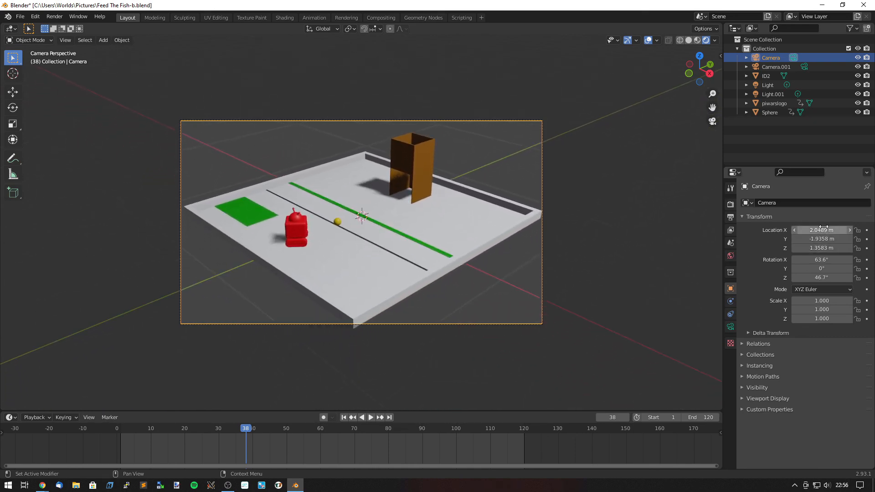
pyautogui.moveTo(823, 230)
pyautogui.mouseDown()
pyautogui.moveTo(866, 230)
pyautogui.moveTo(808, 239)
pyautogui.moveTo(831, 248)
pyautogui.moveTo(829, 239)
pyautogui.mouseUp()
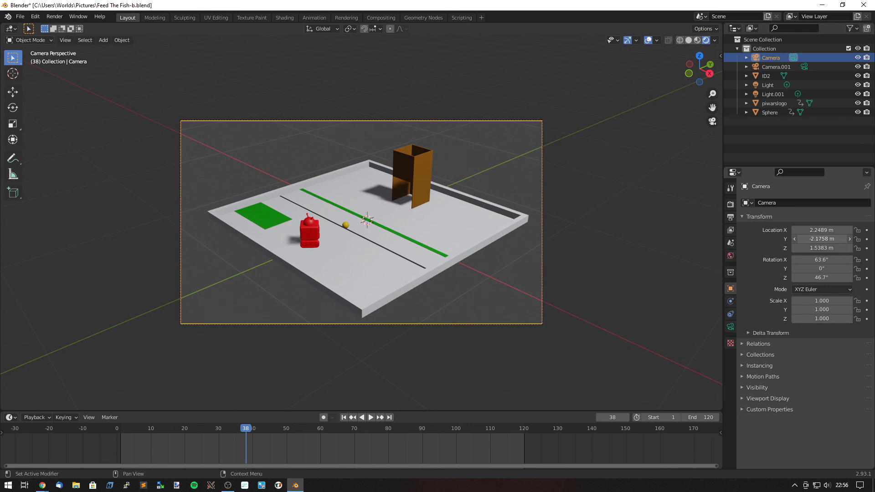
pyautogui.moveTo(825, 238); pyautogui.dragTo(827, 239)
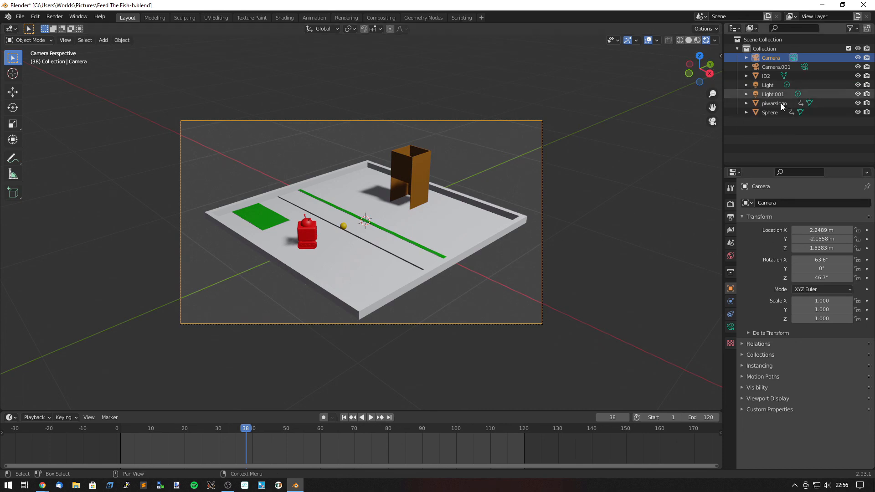
# Step: Lower the power of the object named Light so the board, robot and tower are lit less brightly
pyautogui.click(768, 85)
pyautogui.rightClick(770, 85)
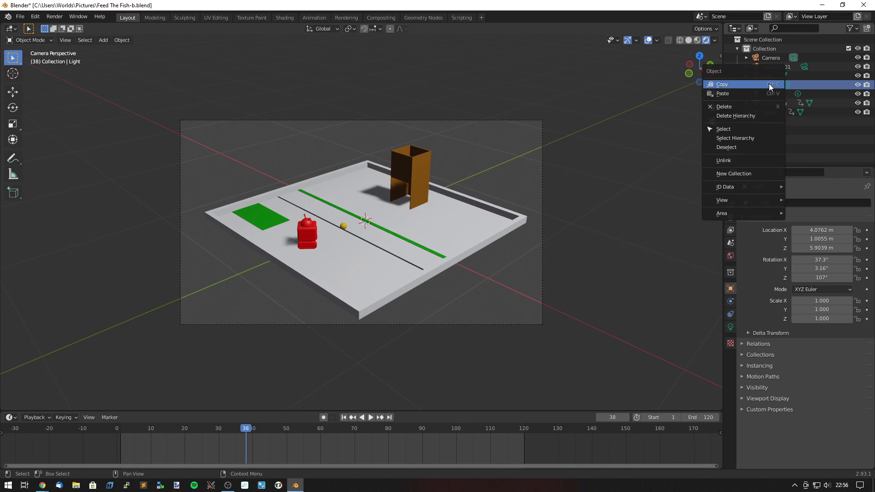
pyautogui.rightClick(564, 177)
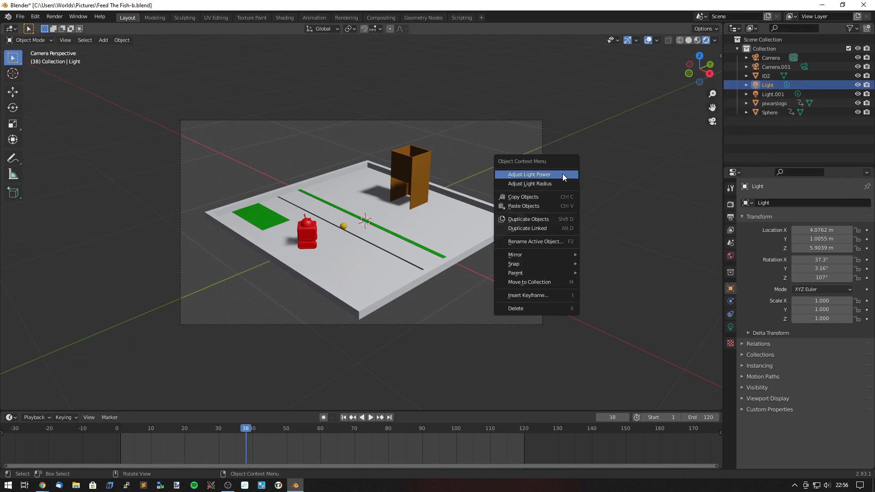
pyautogui.click(550, 176)
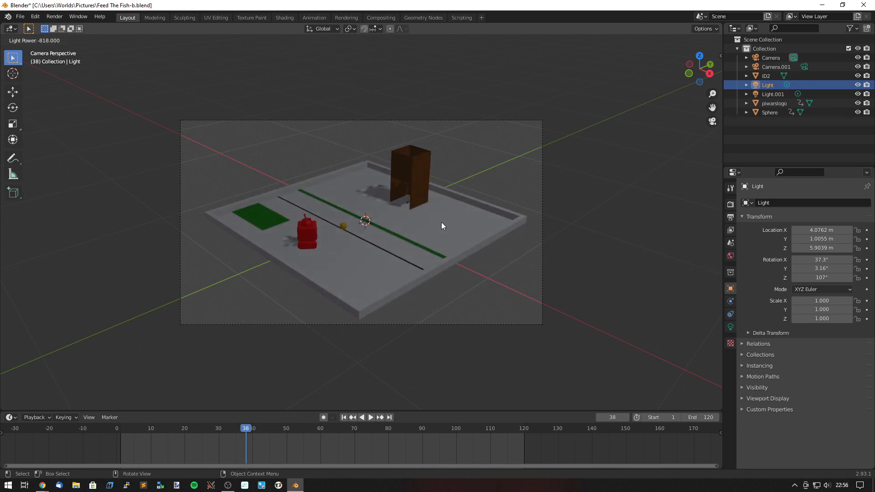
pyautogui.click(535, 193)
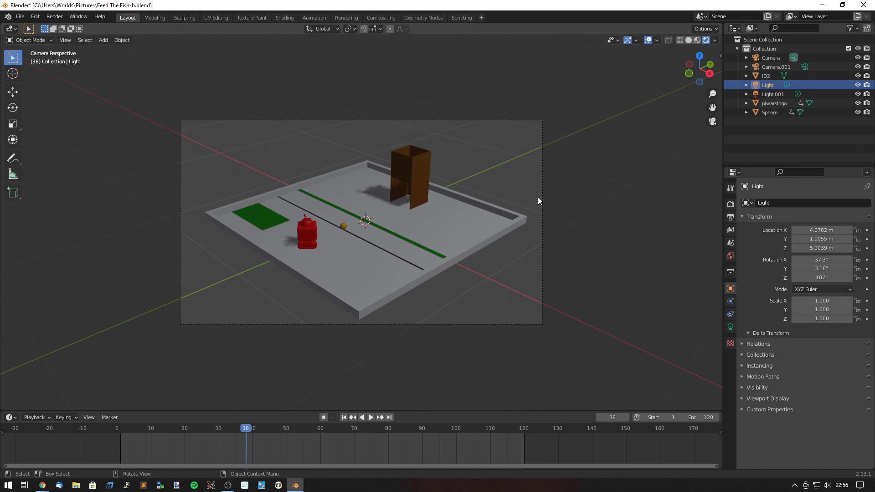
# Step: Adjust the radius of the object named Light
pyautogui.rightClick(548, 186)
pyautogui.click(551, 190)
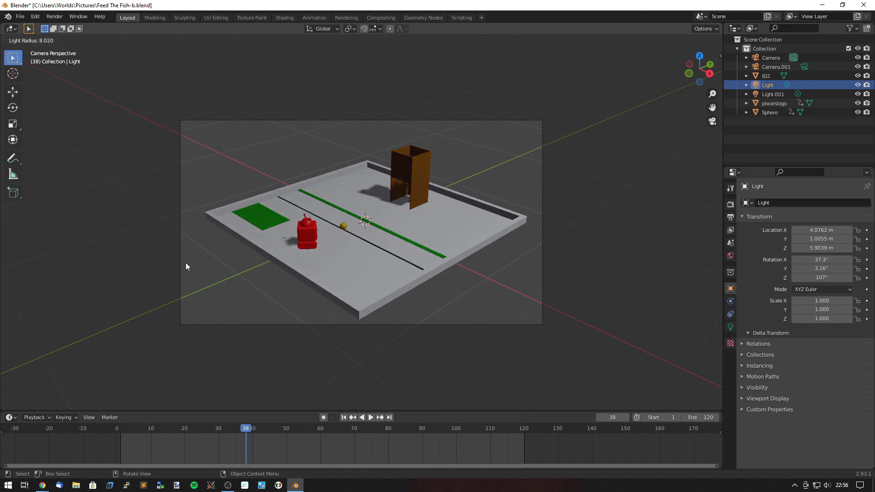
pyautogui.click(63, 271)
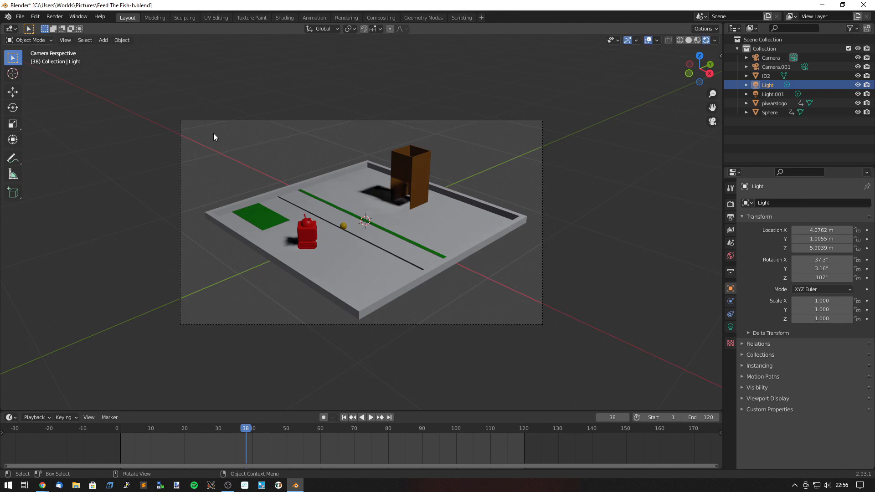
# Step: Save the Feed The Fish-b.blend file and play the animation to check it under the adjusted light
pyautogui.click(20, 16)
pyautogui.click(35, 80)
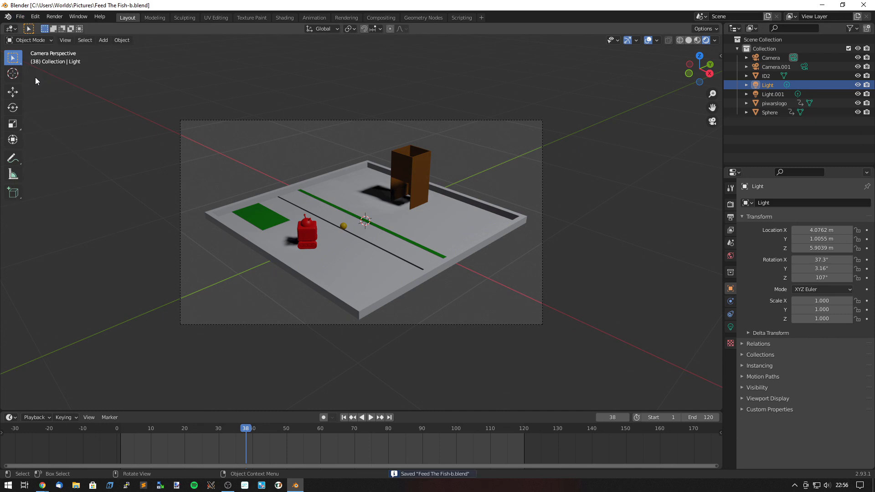
pyautogui.click(371, 419)
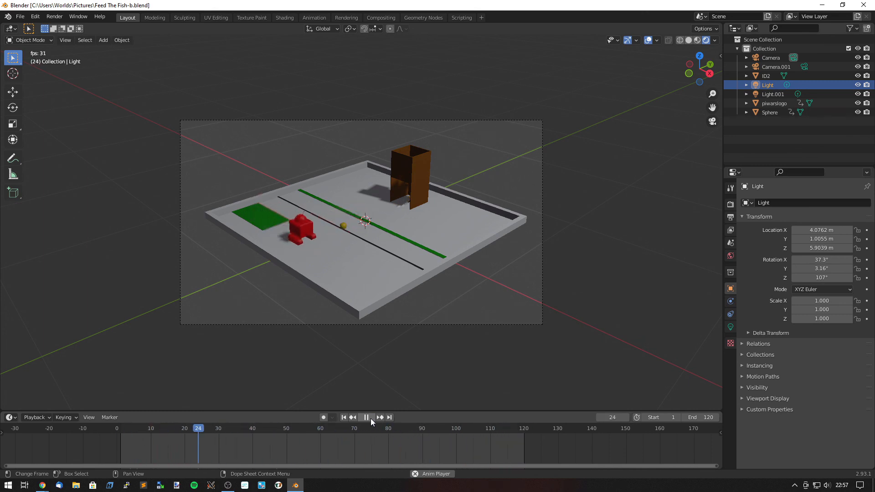
pyautogui.click(371, 418)
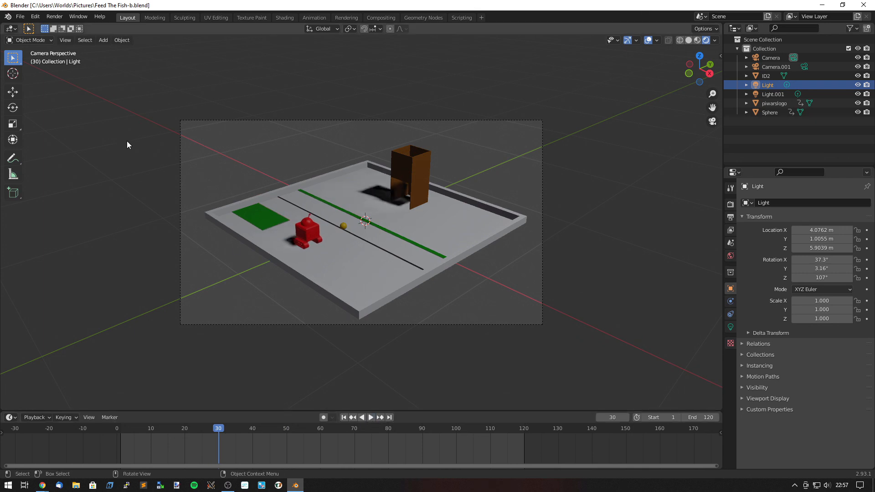
# Step: Set the scene's output file format to FFmpeg Video with an MPEG-4 container
pyautogui.click(732, 218)
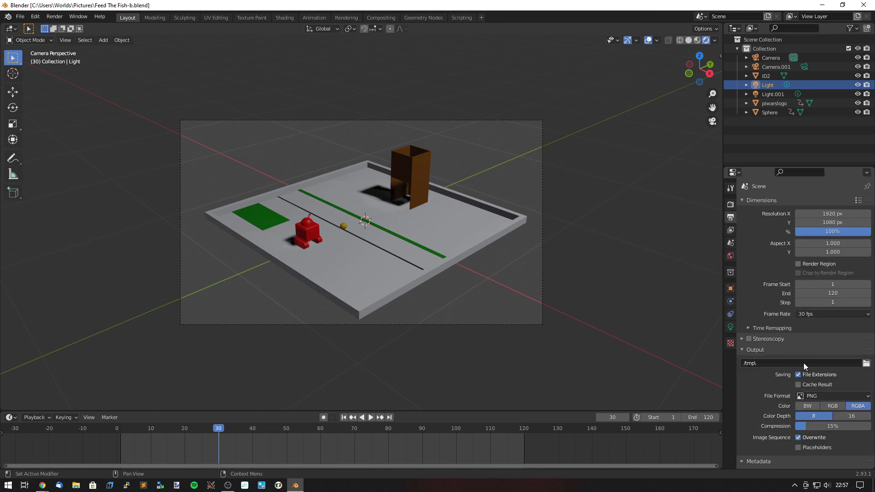
pyautogui.click(824, 395)
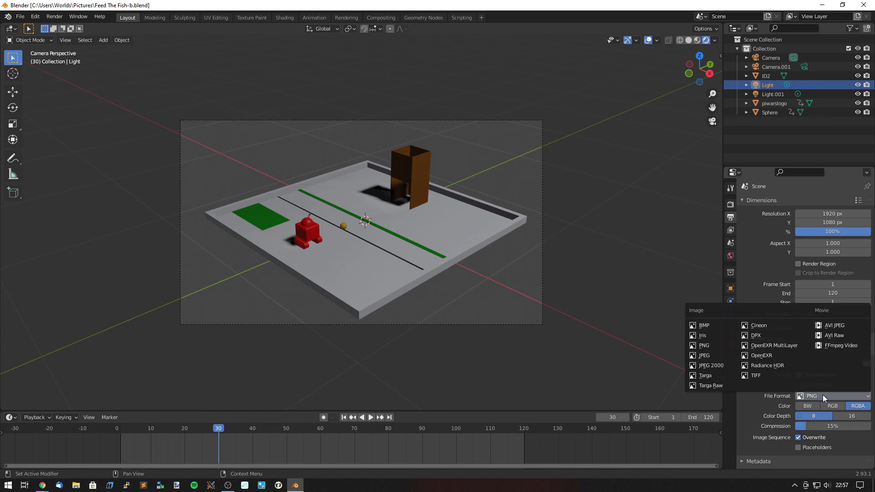
pyautogui.click(840, 346)
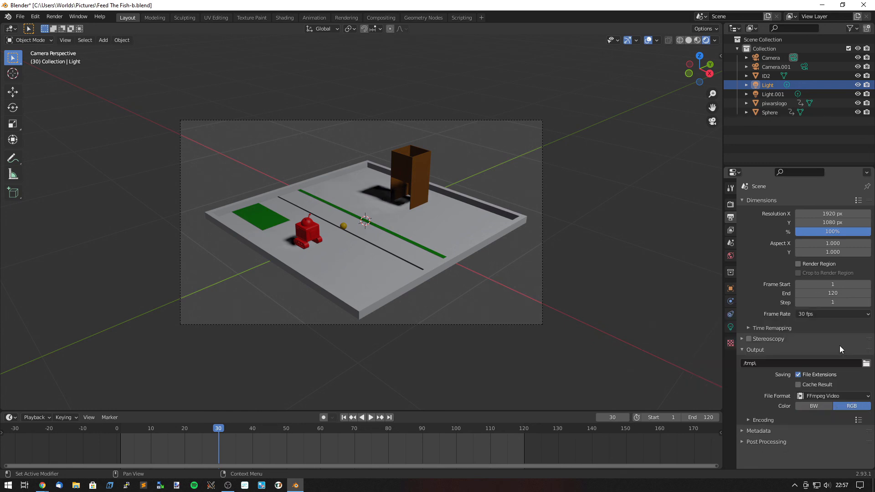
pyautogui.click(762, 420)
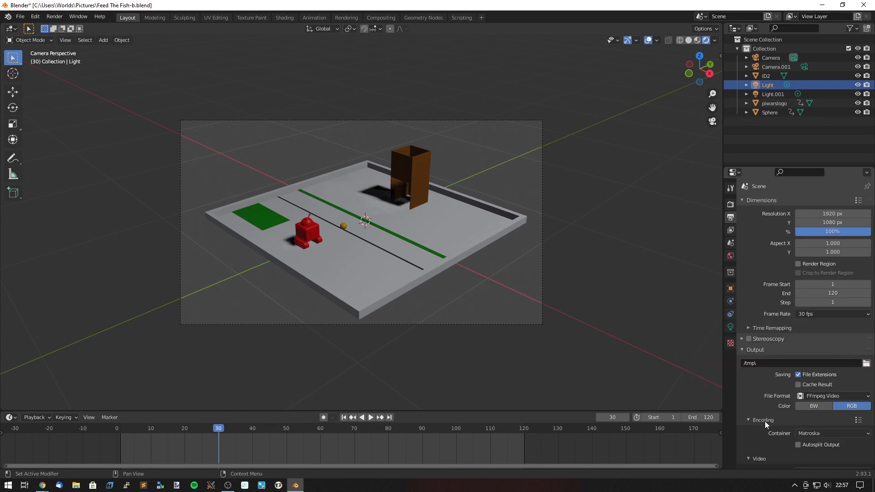
pyautogui.click(814, 433)
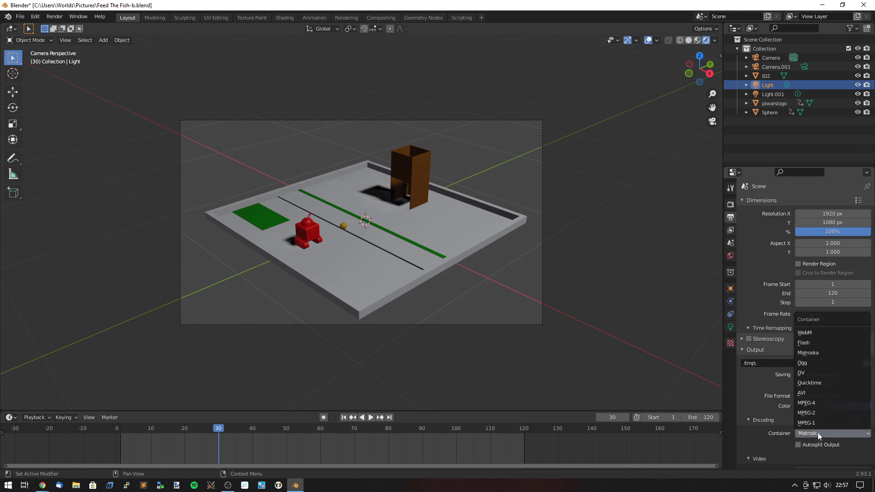
pyautogui.click(819, 403)
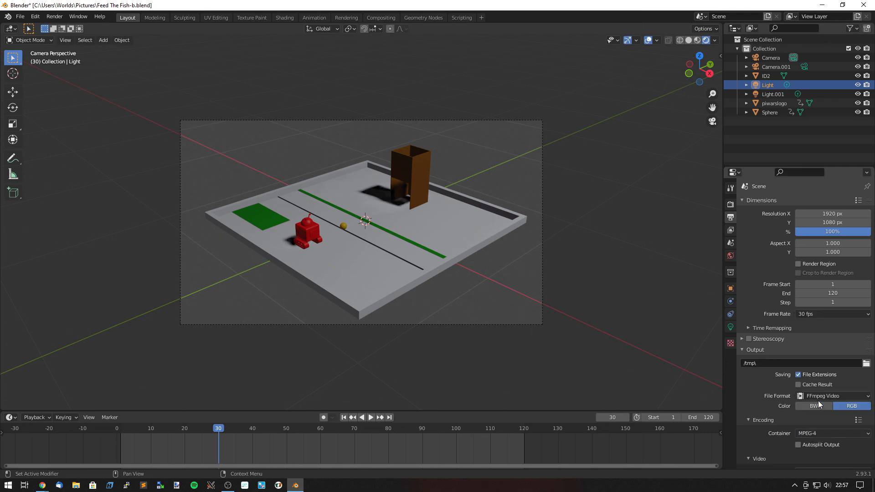
# Step: Set the video output quality to Perceptually Lossless and save the Feed The Fish-b.blend file
pyautogui.scroll(-5, 778, 413)
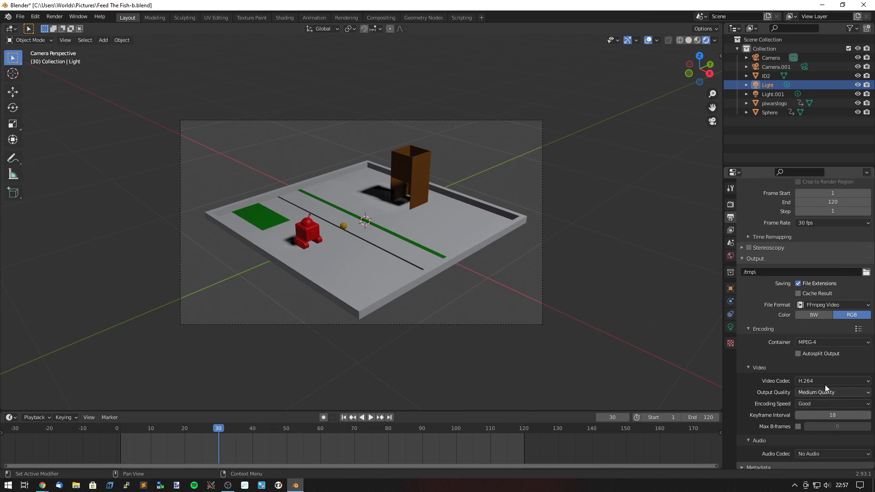
pyautogui.click(830, 392)
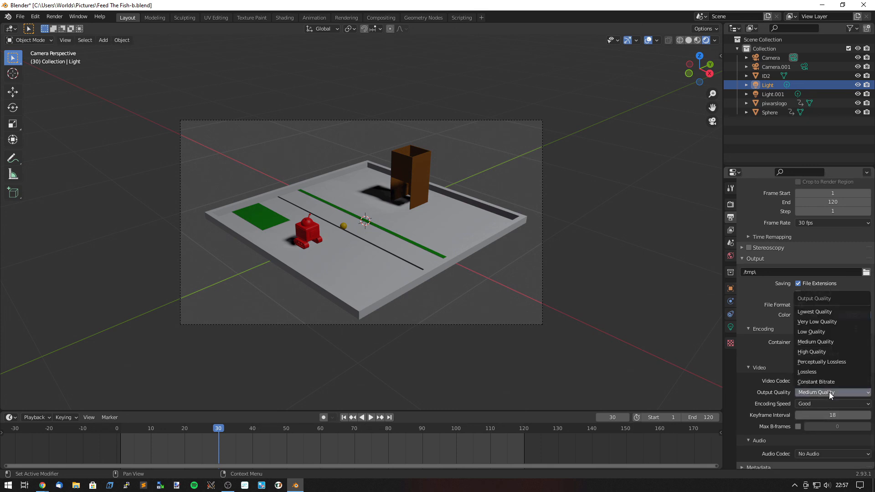
pyautogui.click(825, 362)
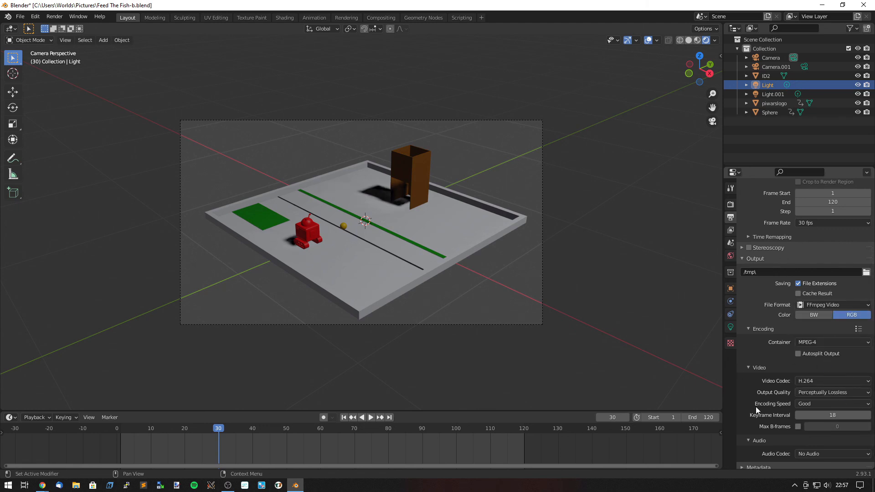
pyautogui.click(20, 16)
pyautogui.click(32, 76)
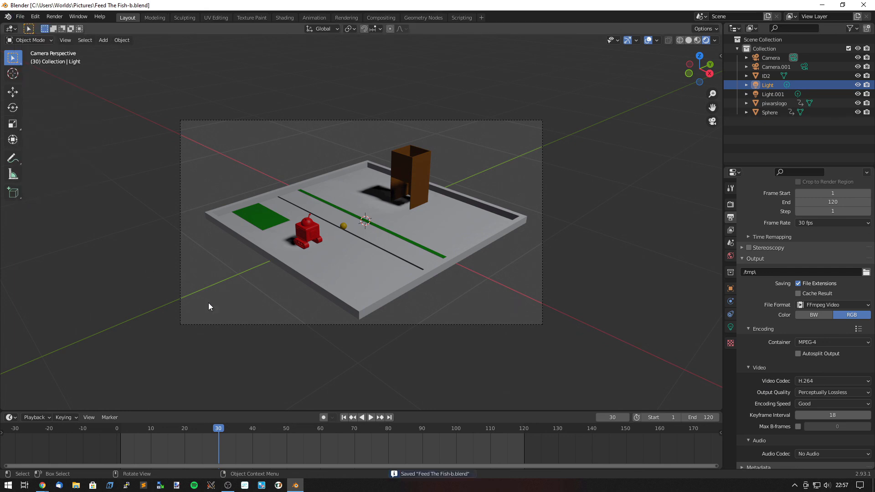
# Step: Preview the animation once more, stop playback and start rendering the full animation
pyautogui.click(371, 418)
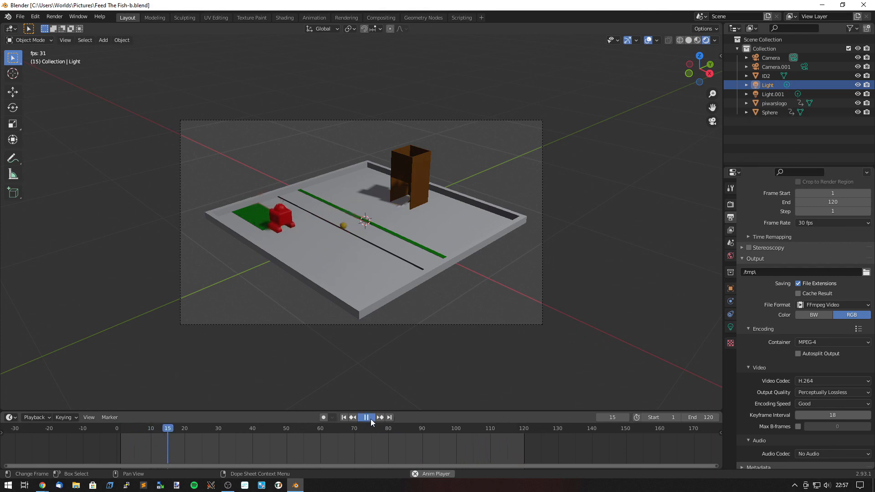
pyautogui.click(368, 418)
pyautogui.click(59, 19)
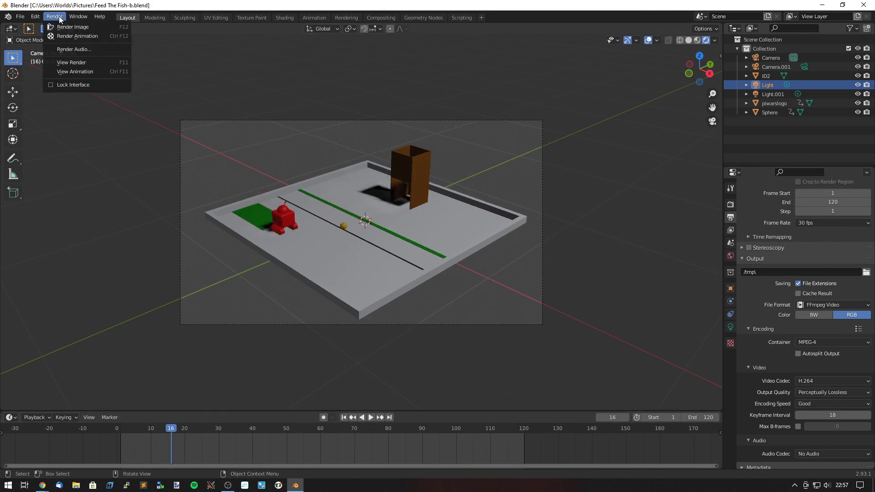
pyautogui.click(88, 36)
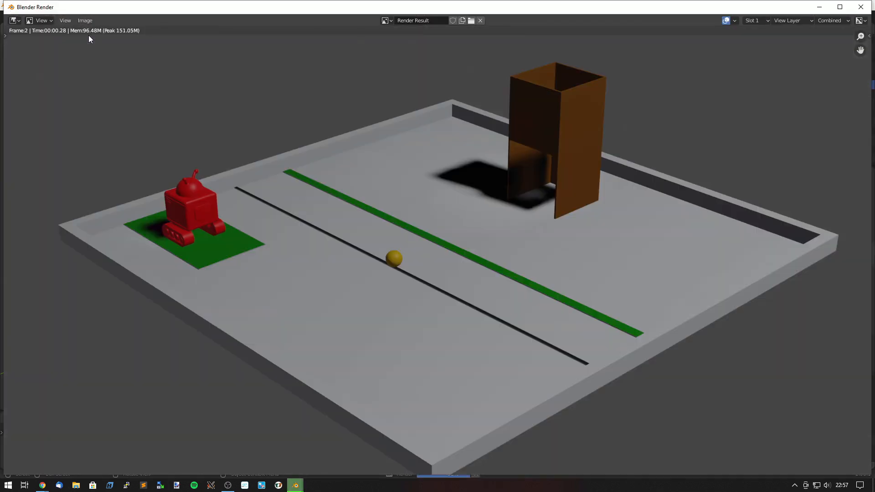